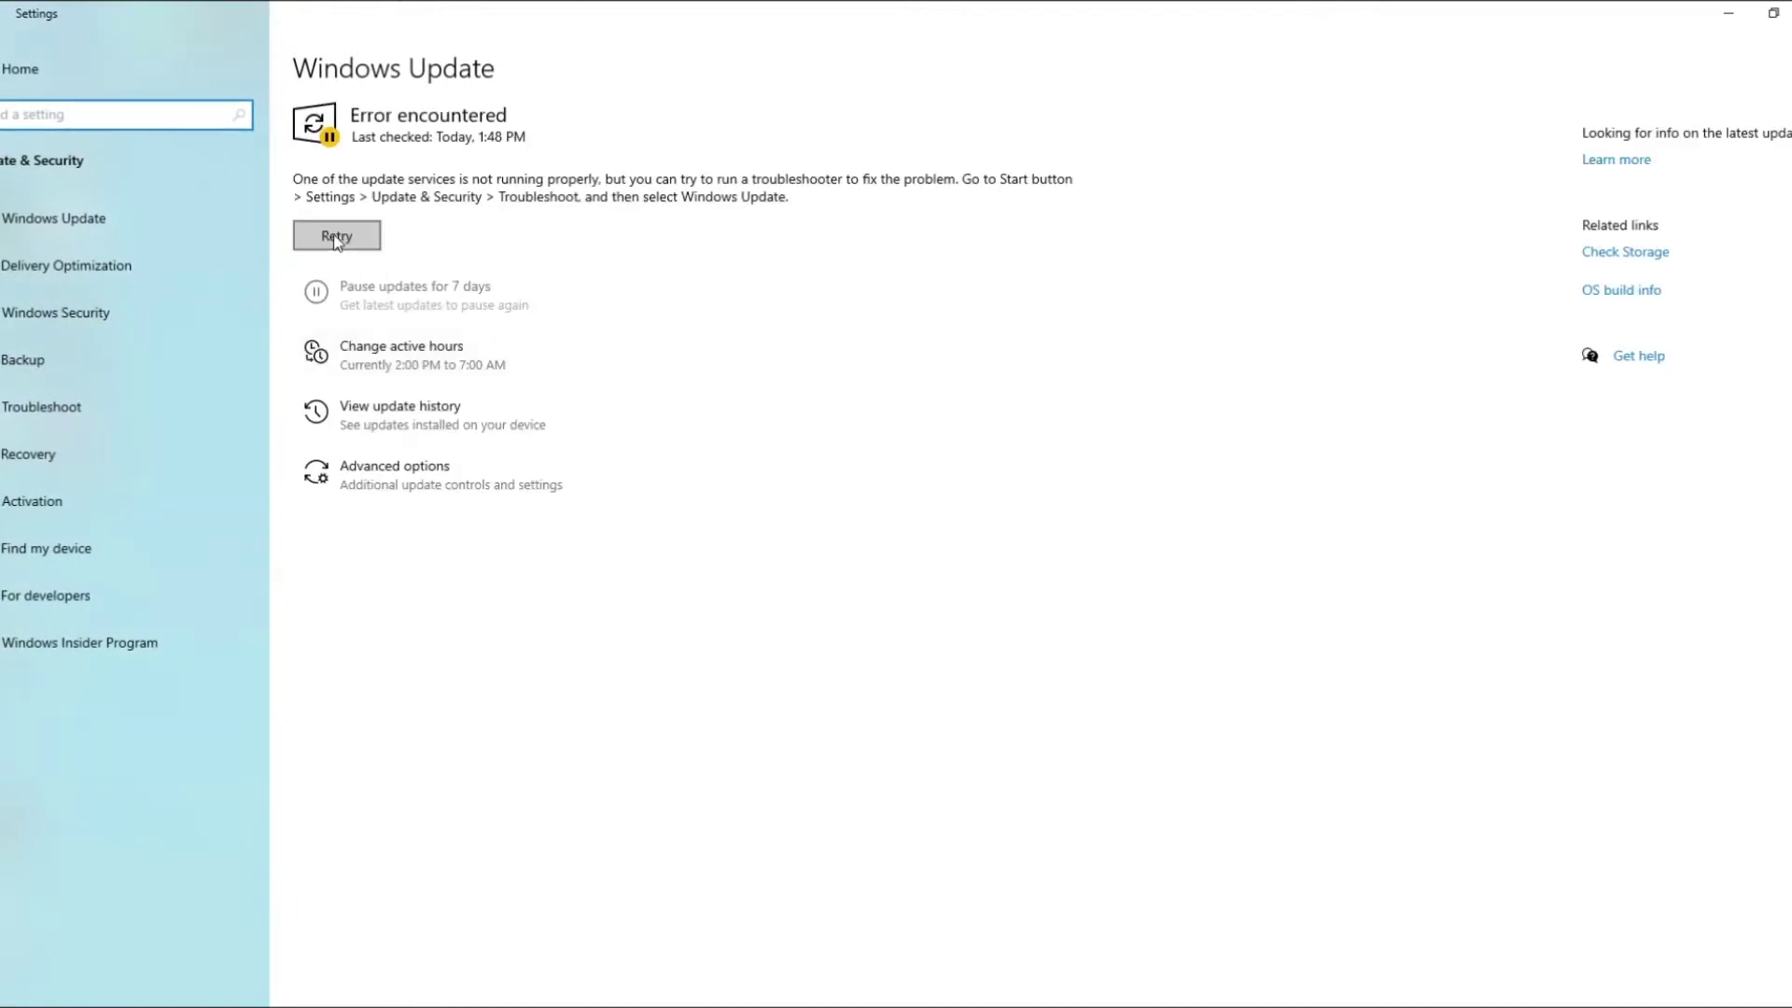
Step: Retry the Windows Update check several times despite the error, then go to Troubleshoot
left_click(337, 237)
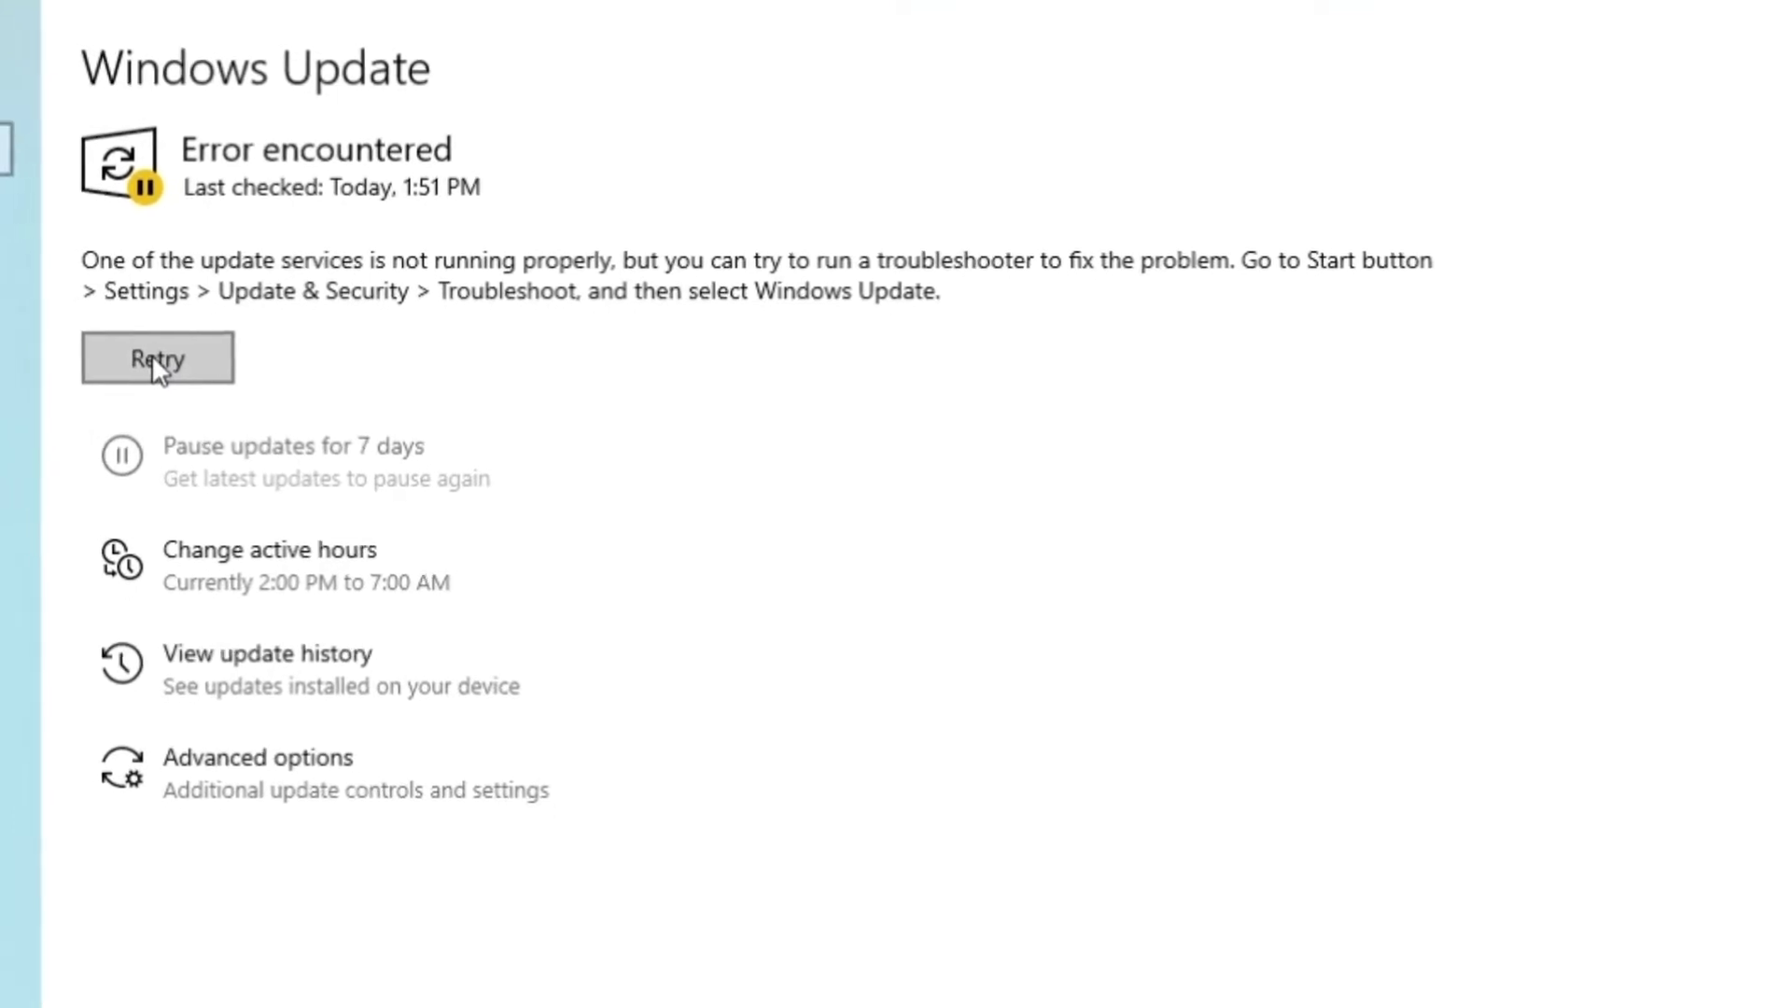
left_click_drag(86, 262, 883, 260)
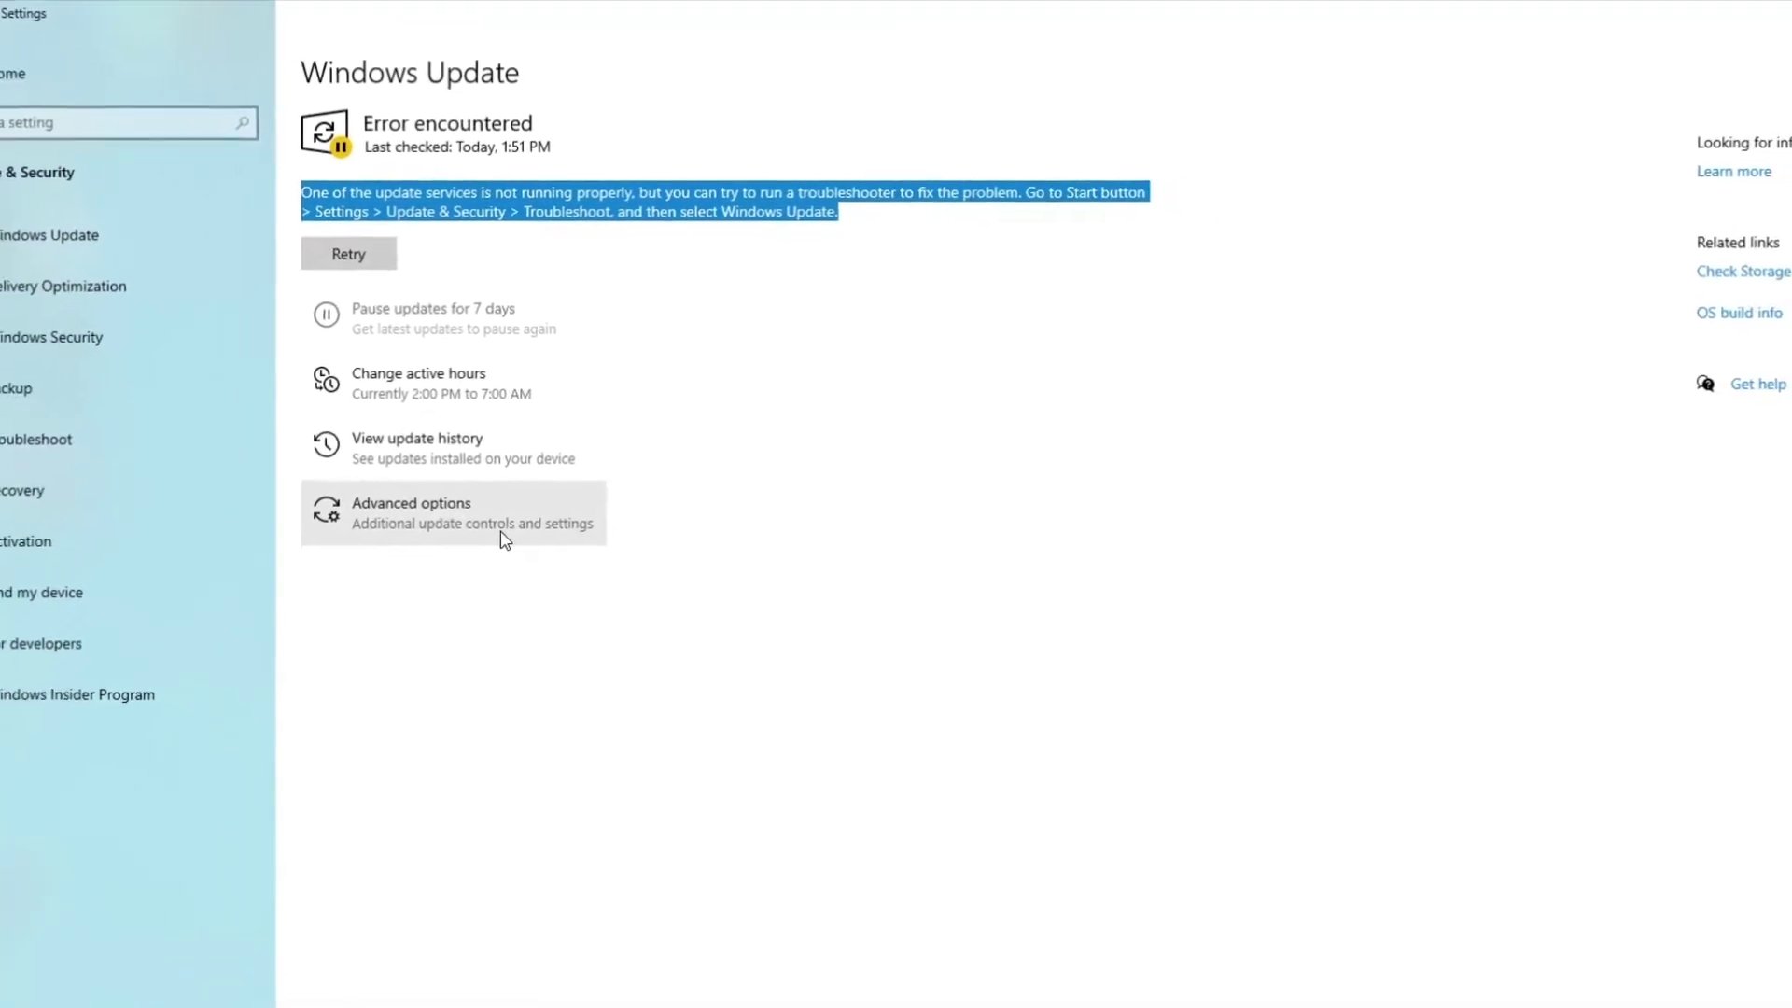
left_click(86, 237)
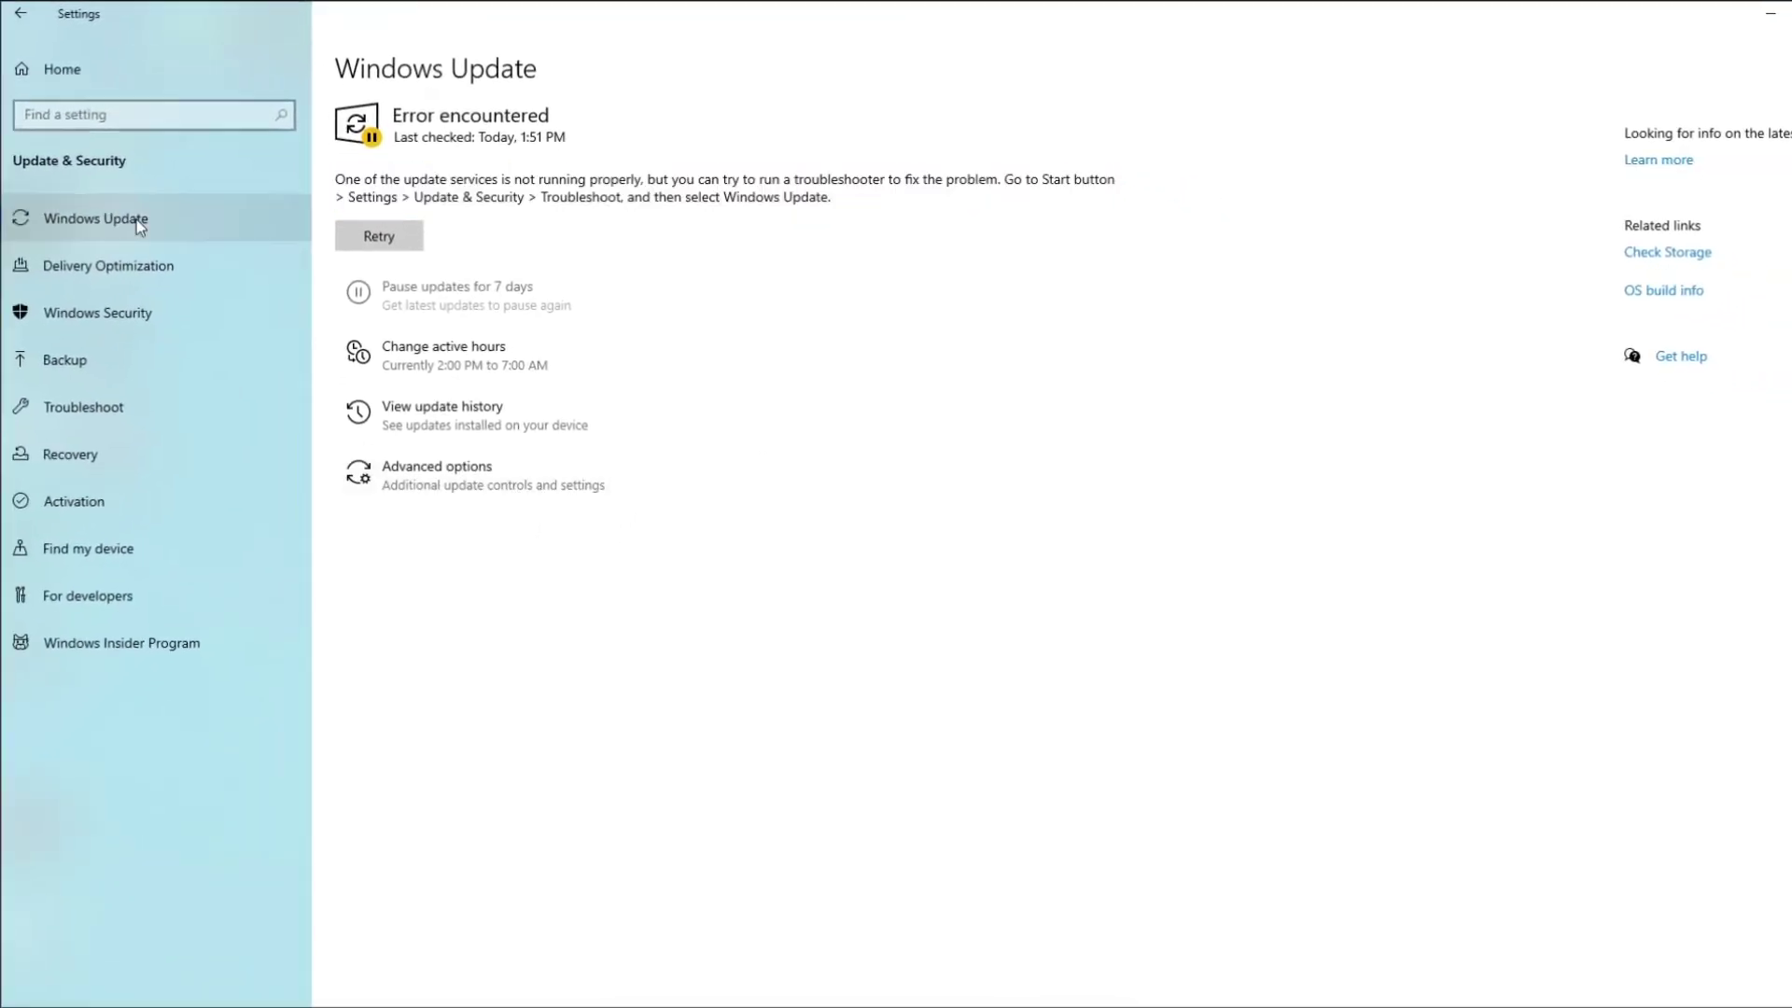
left_click(369, 236)
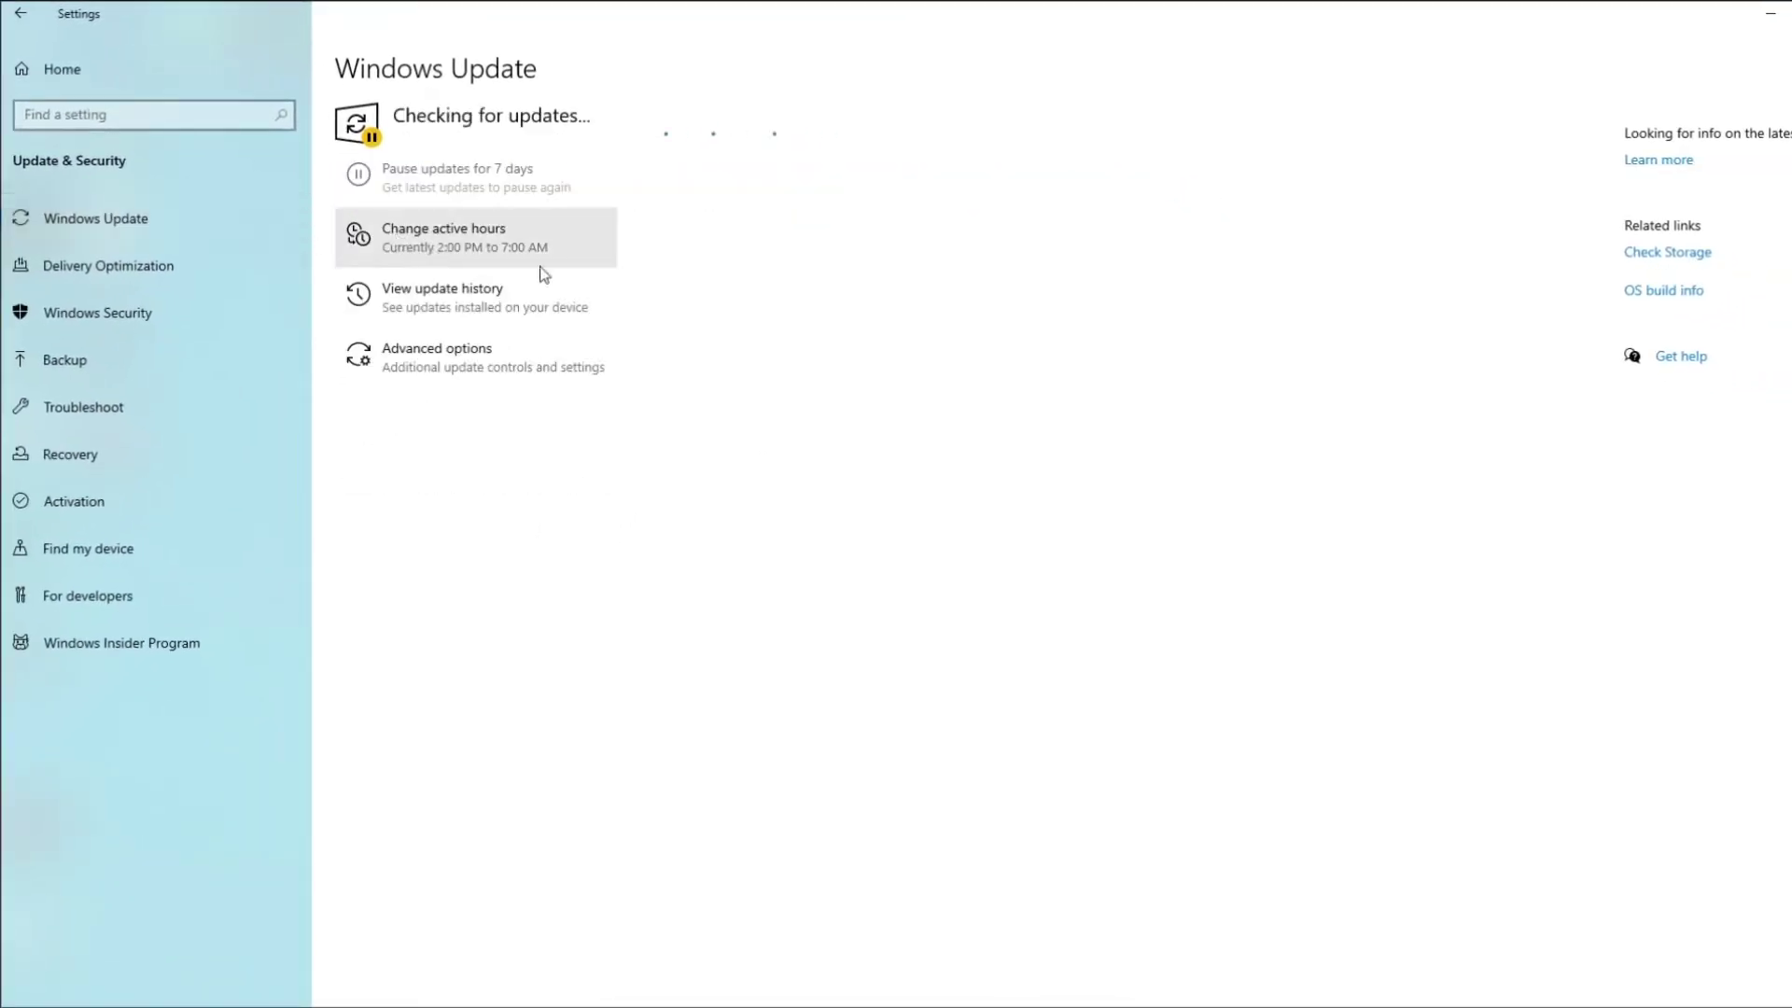
left_click(413, 237)
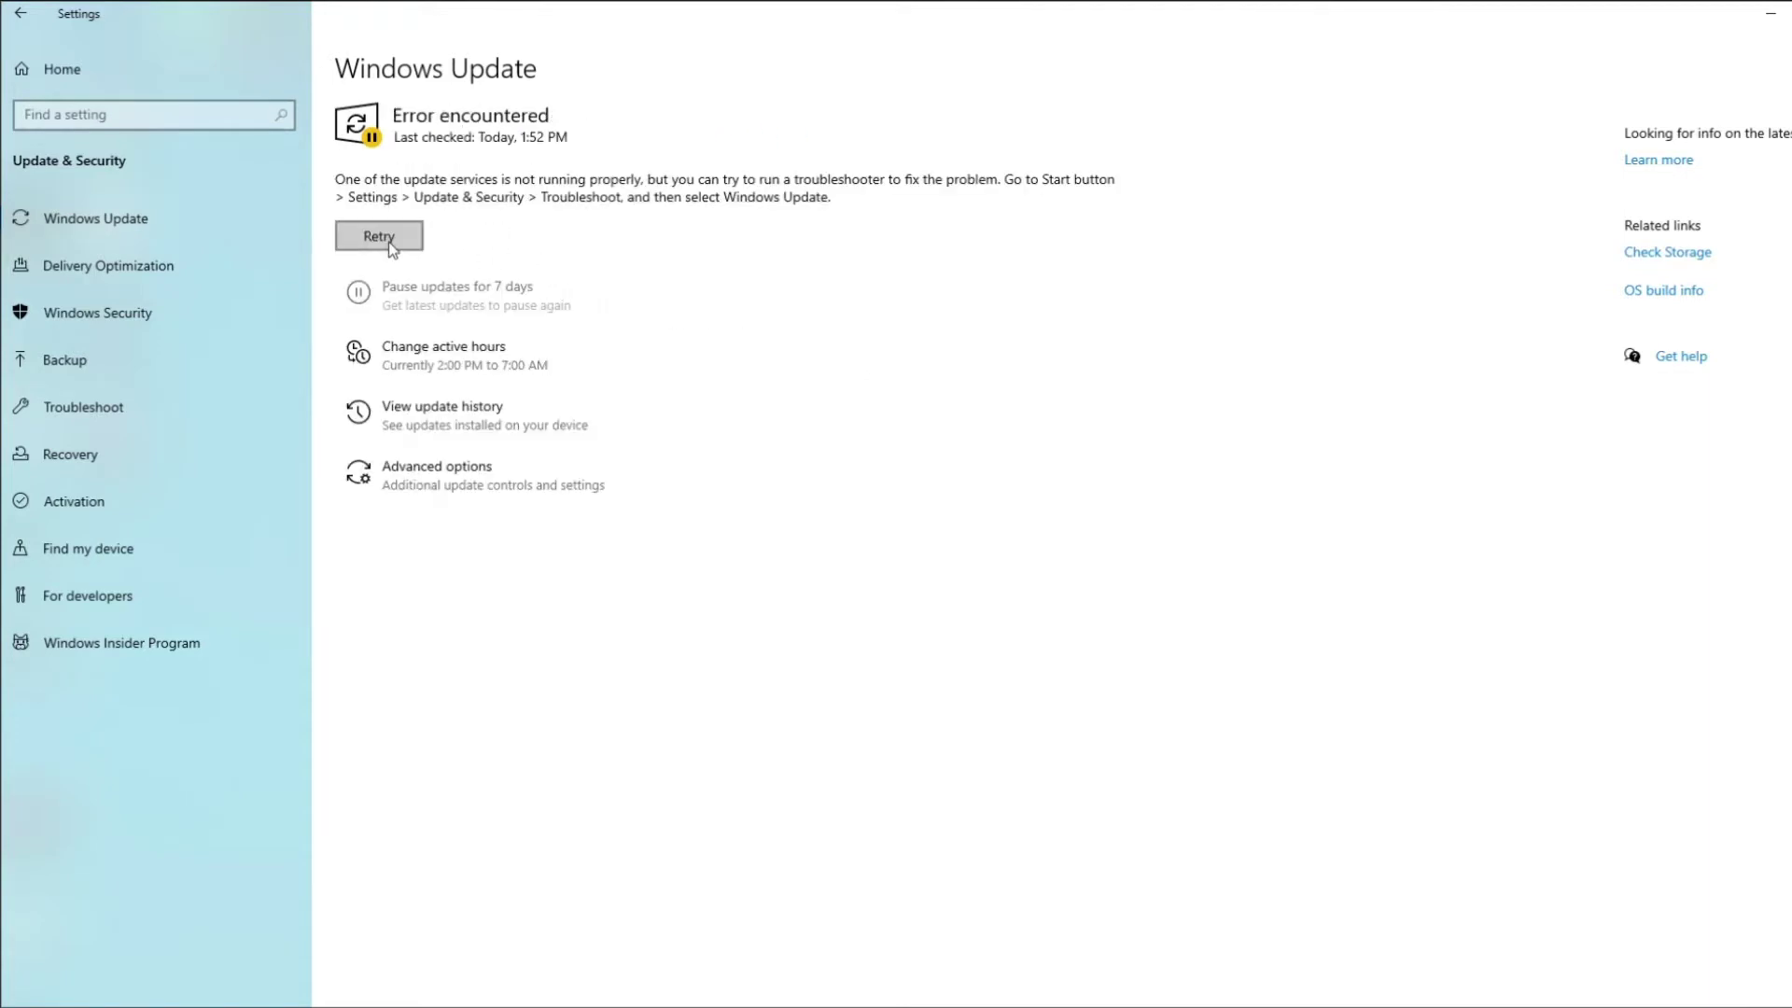
left_click(389, 239)
left_click(375, 239)
left_click(121, 422)
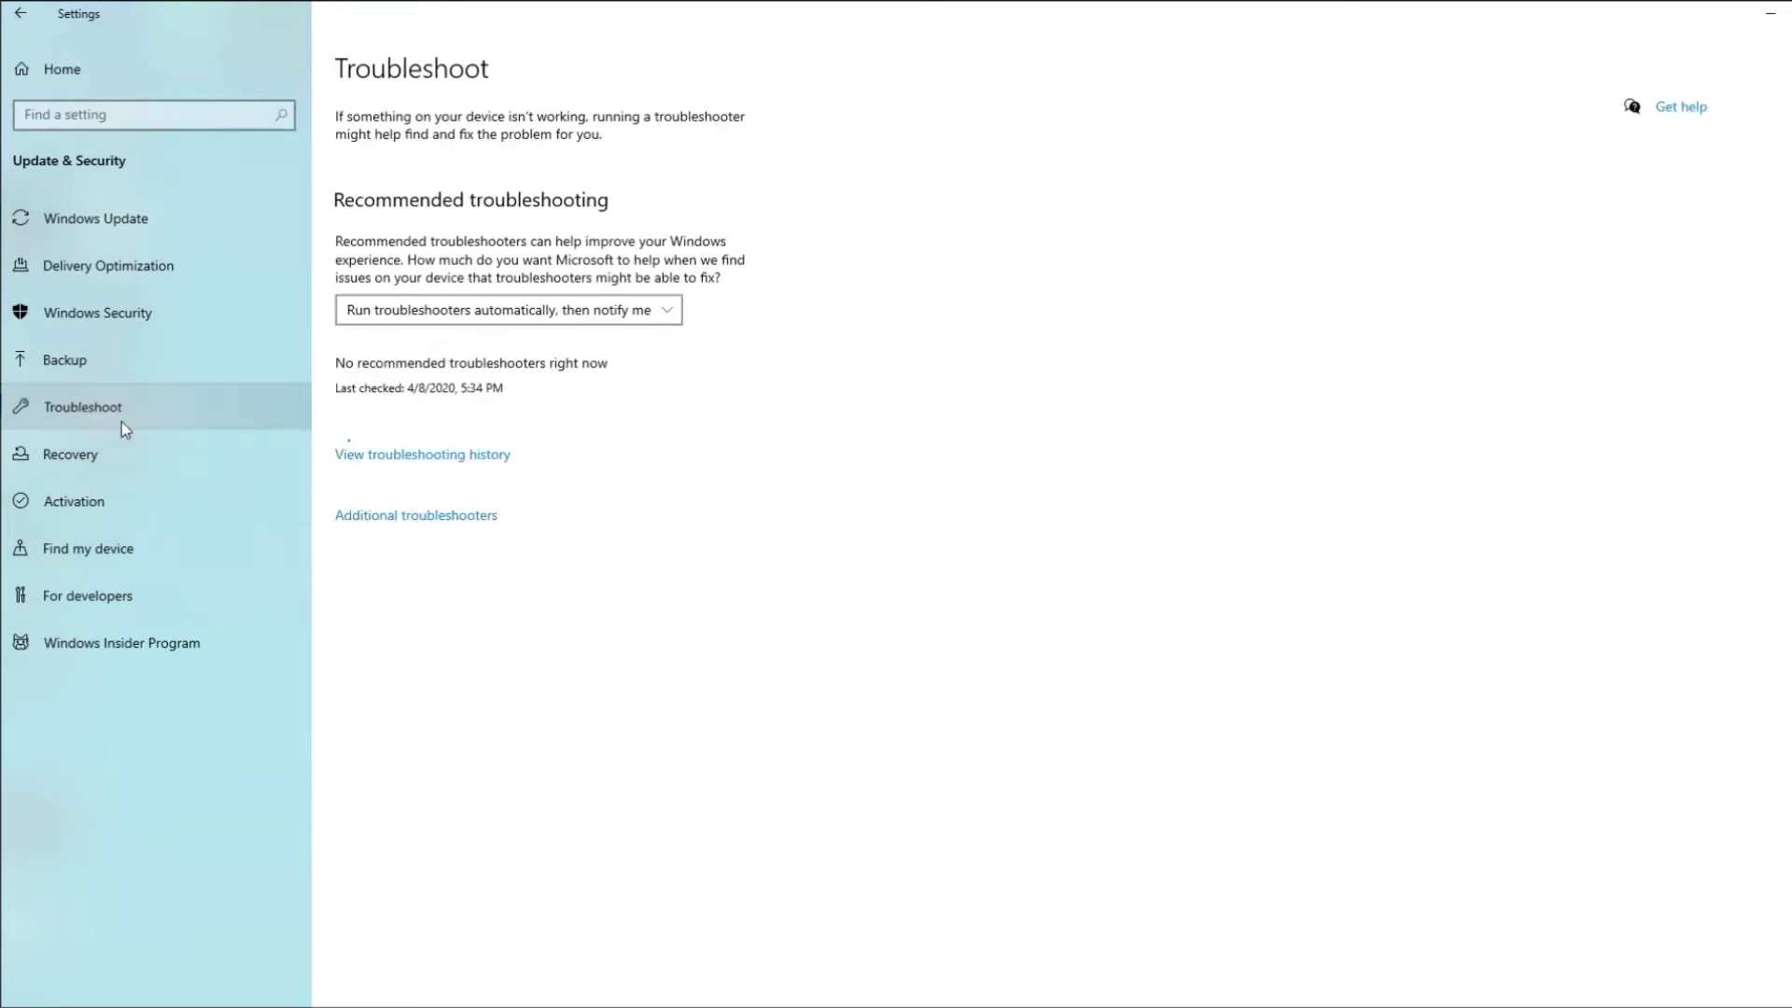
Step: Run the Windows Update troubleshooter and dismiss its 0x80070483 error
left_click(439, 519)
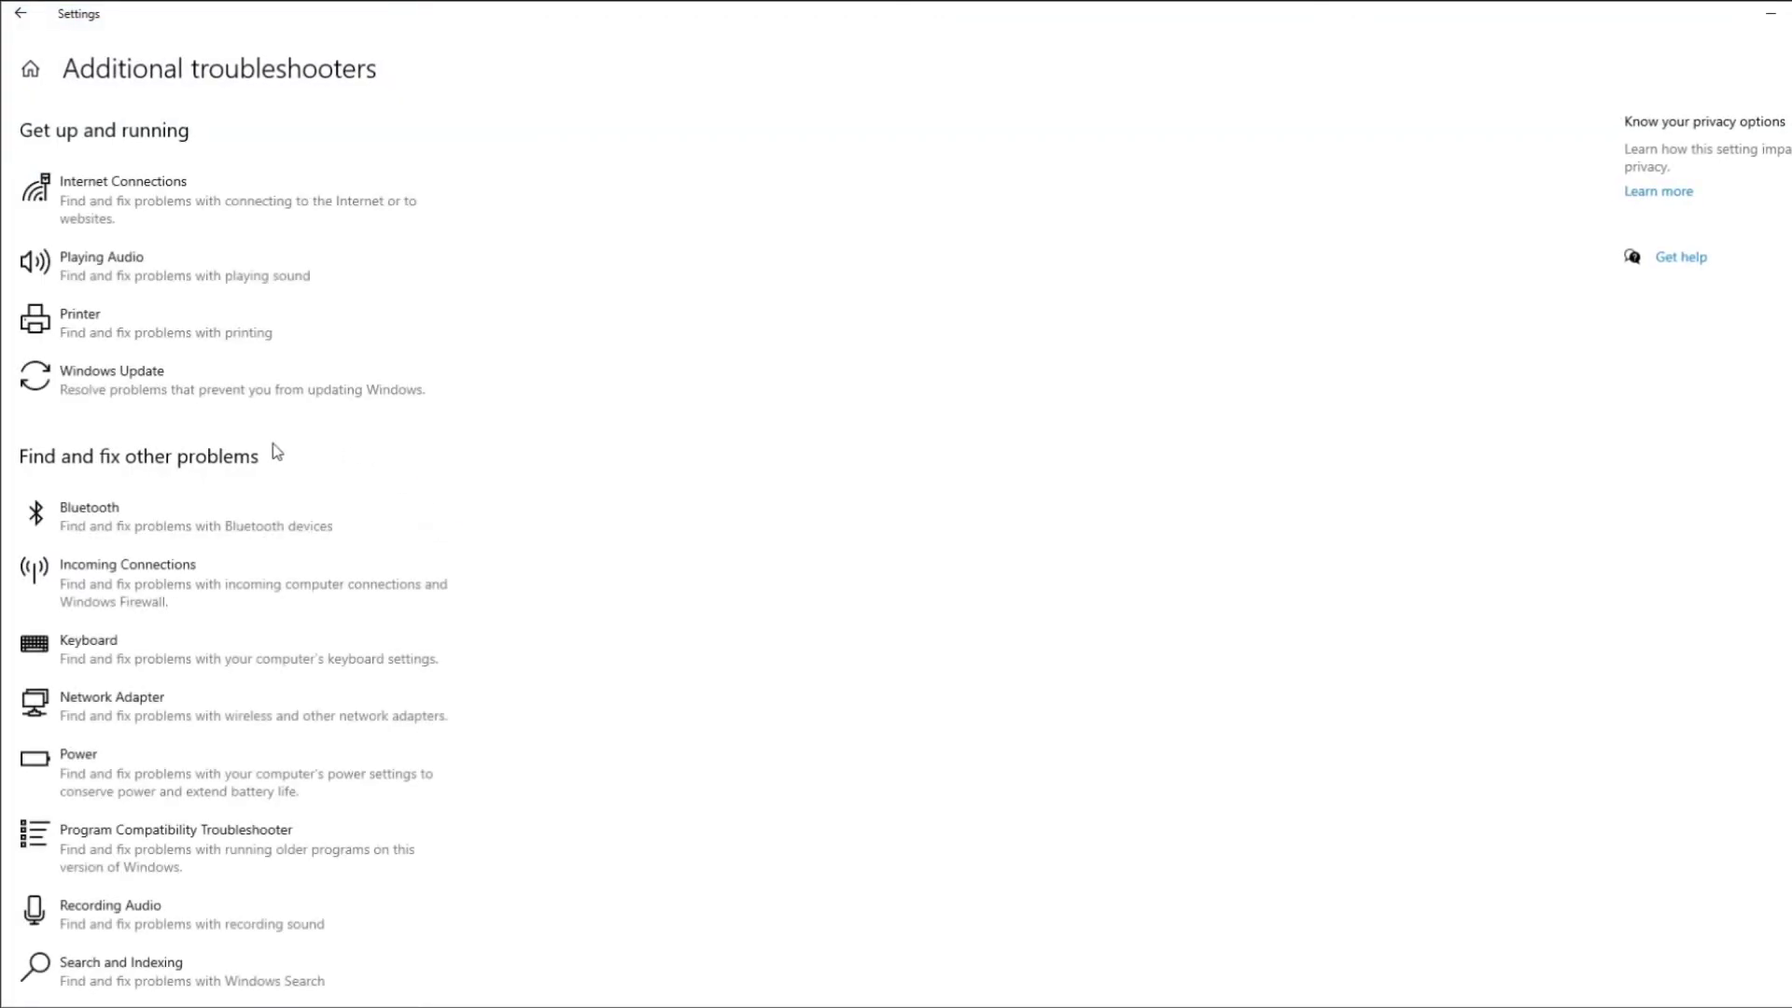
left_click(106, 384)
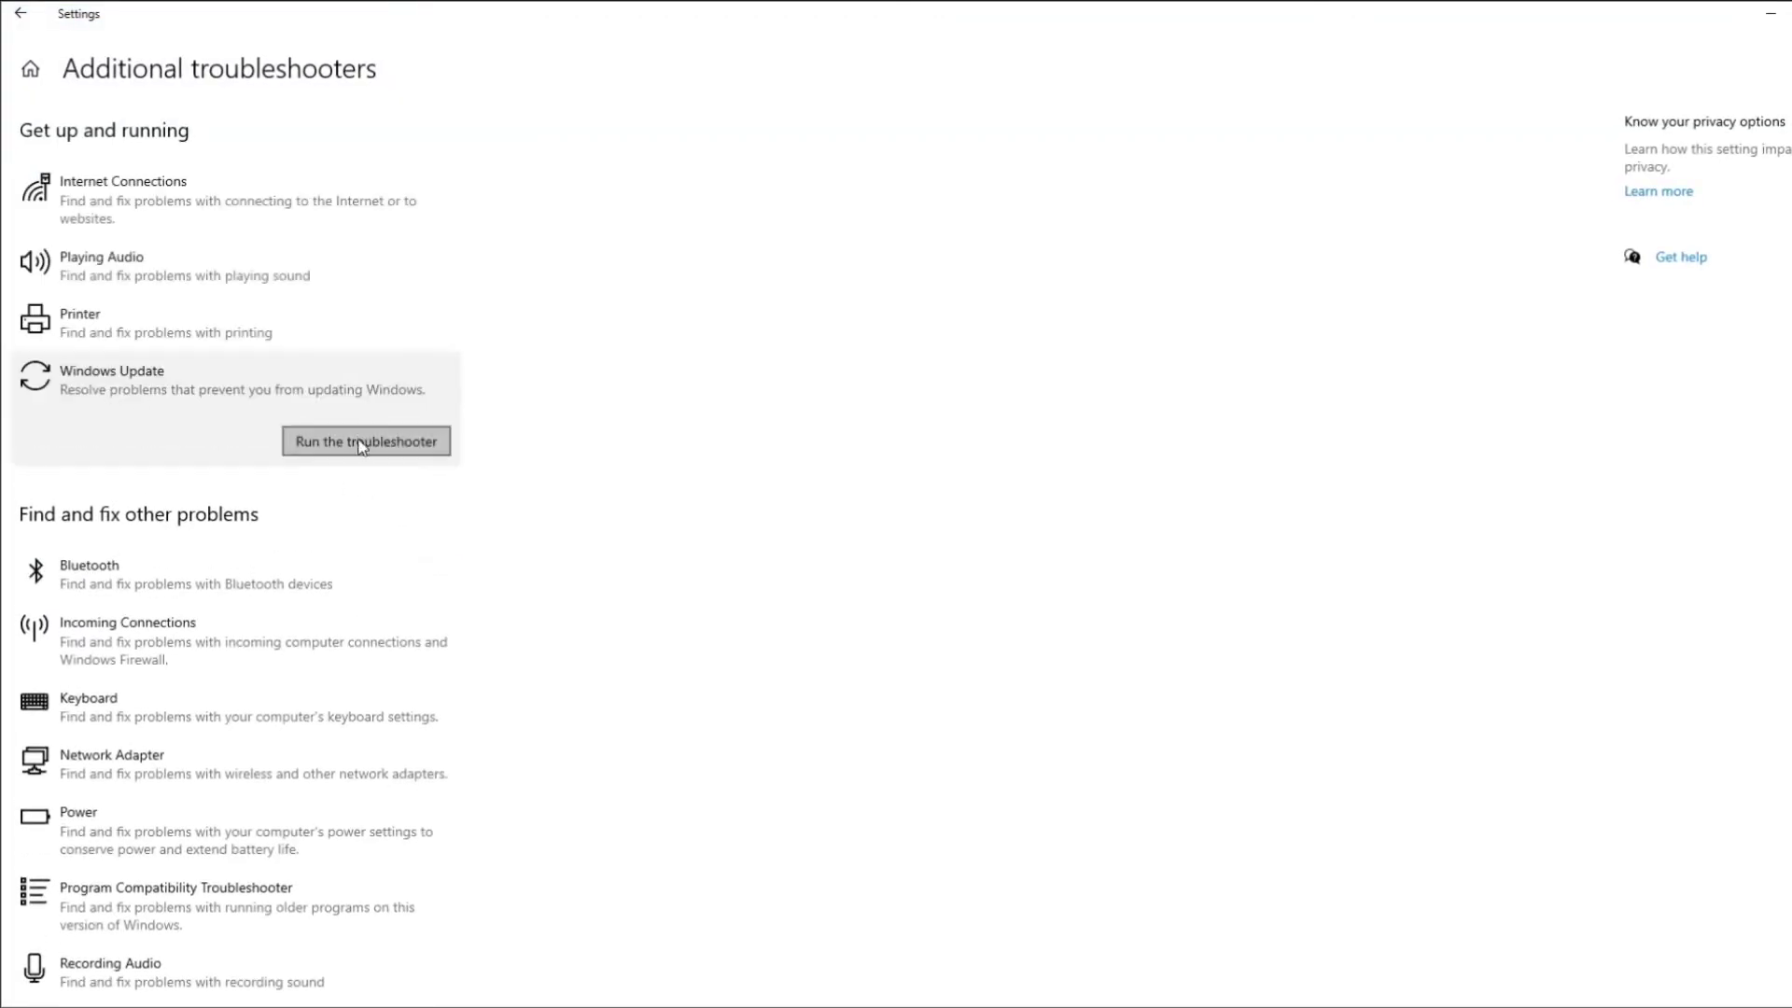
left_click(362, 442)
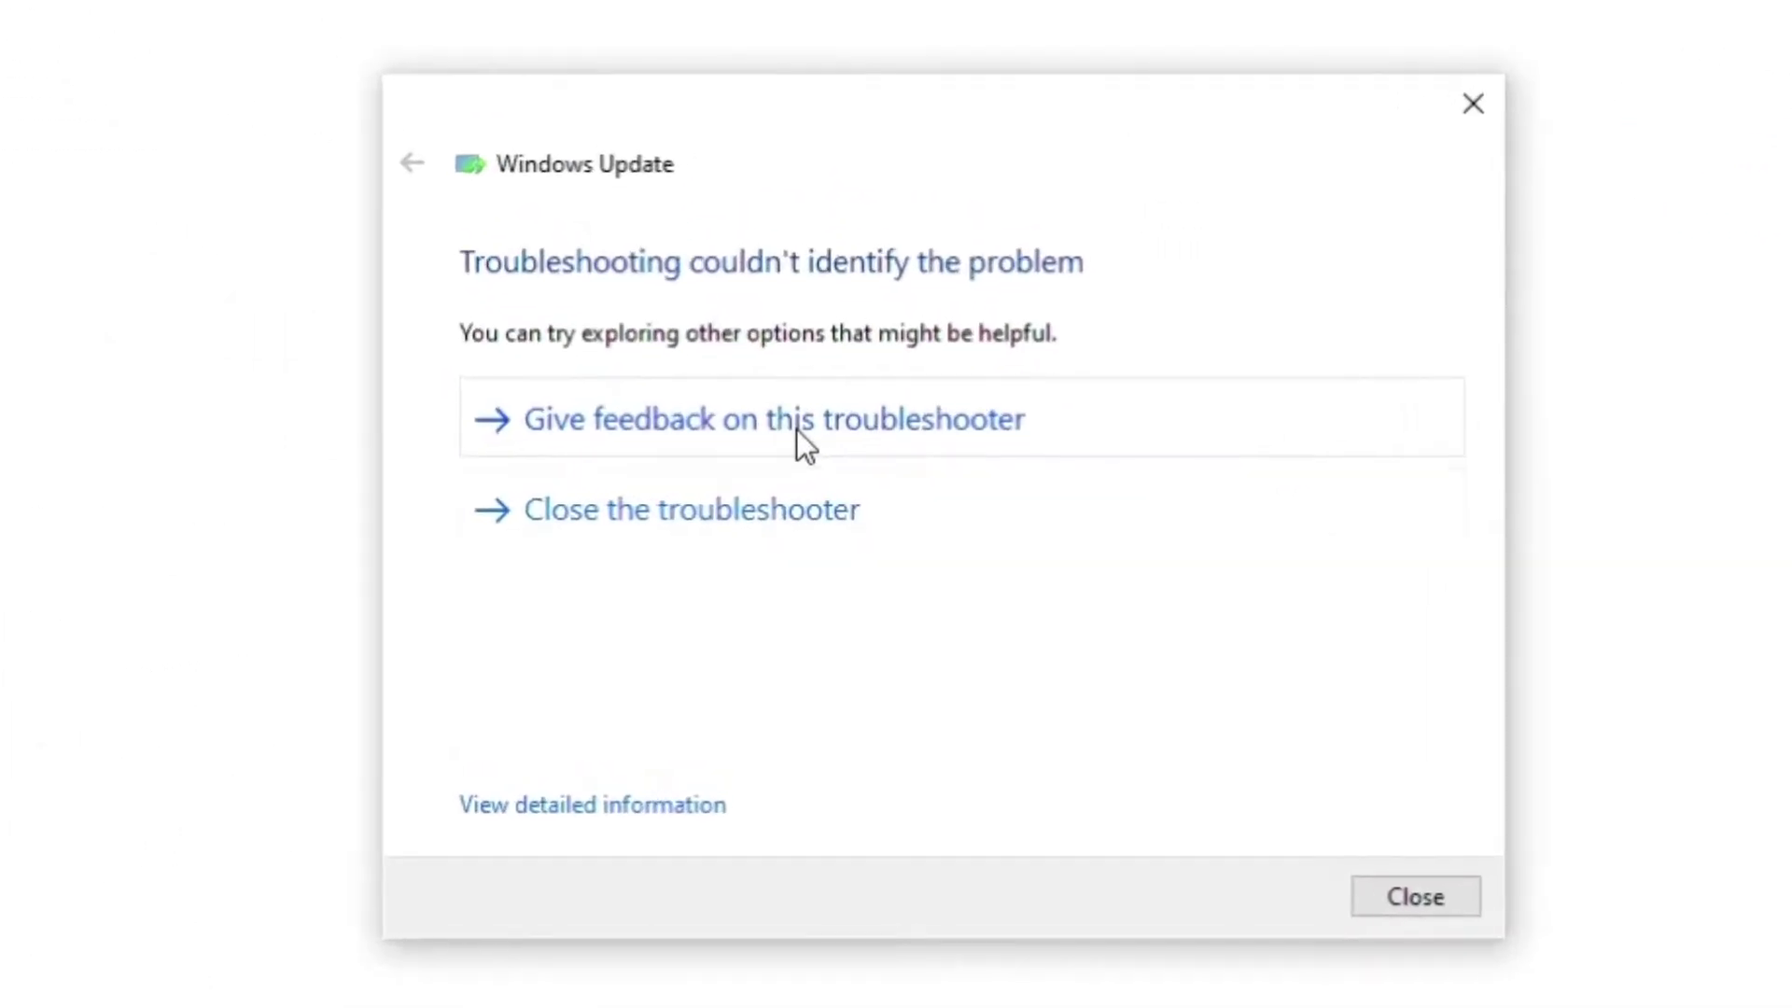
left_click(807, 434)
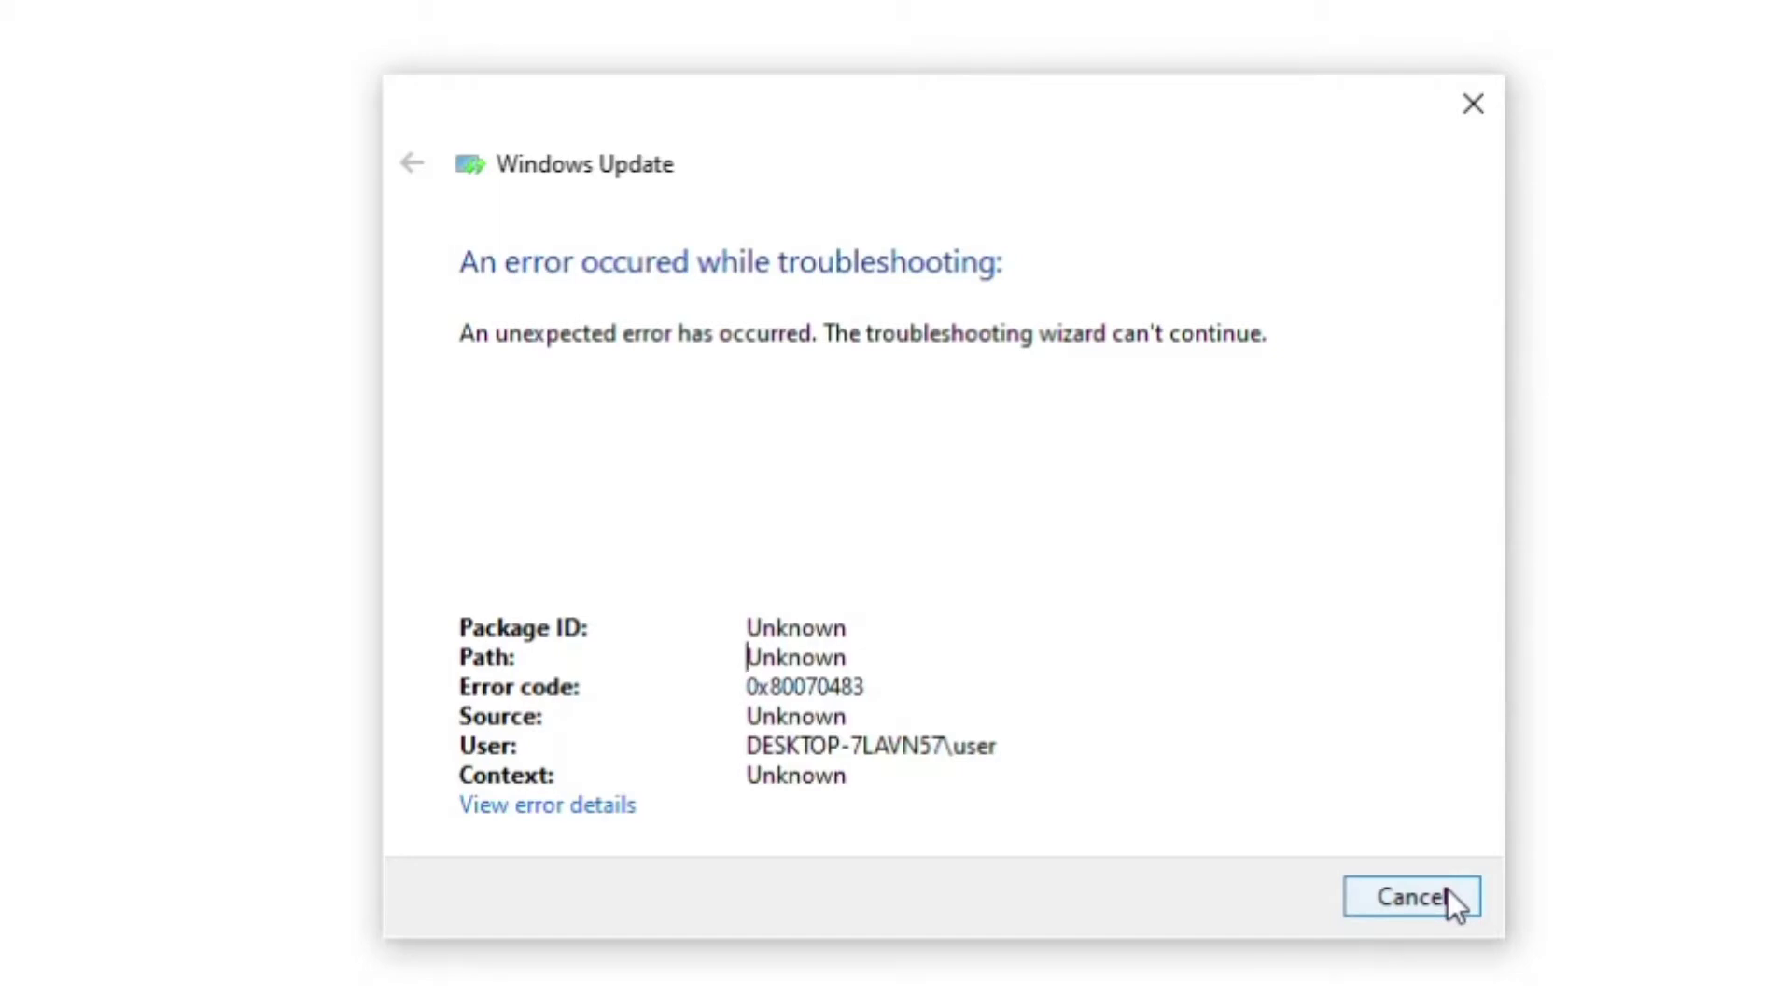
left_click(1447, 888)
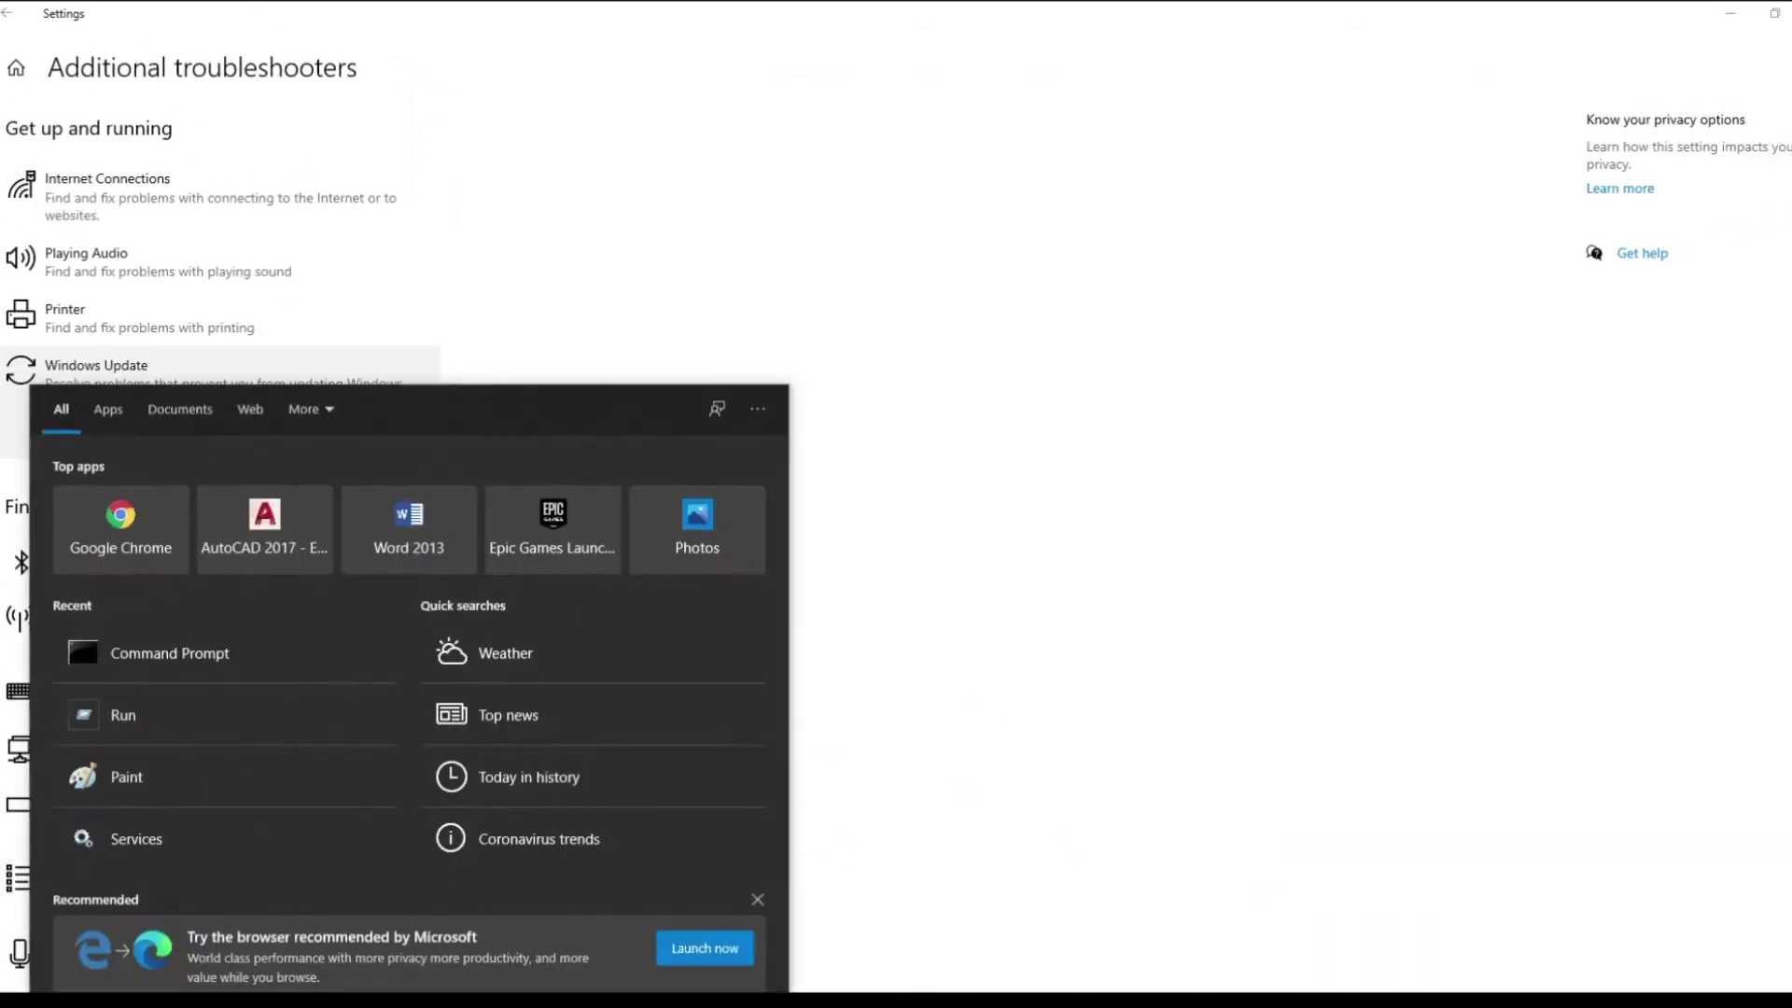
Step: Launch Services as administrator from a 'serv' search
type("serv")
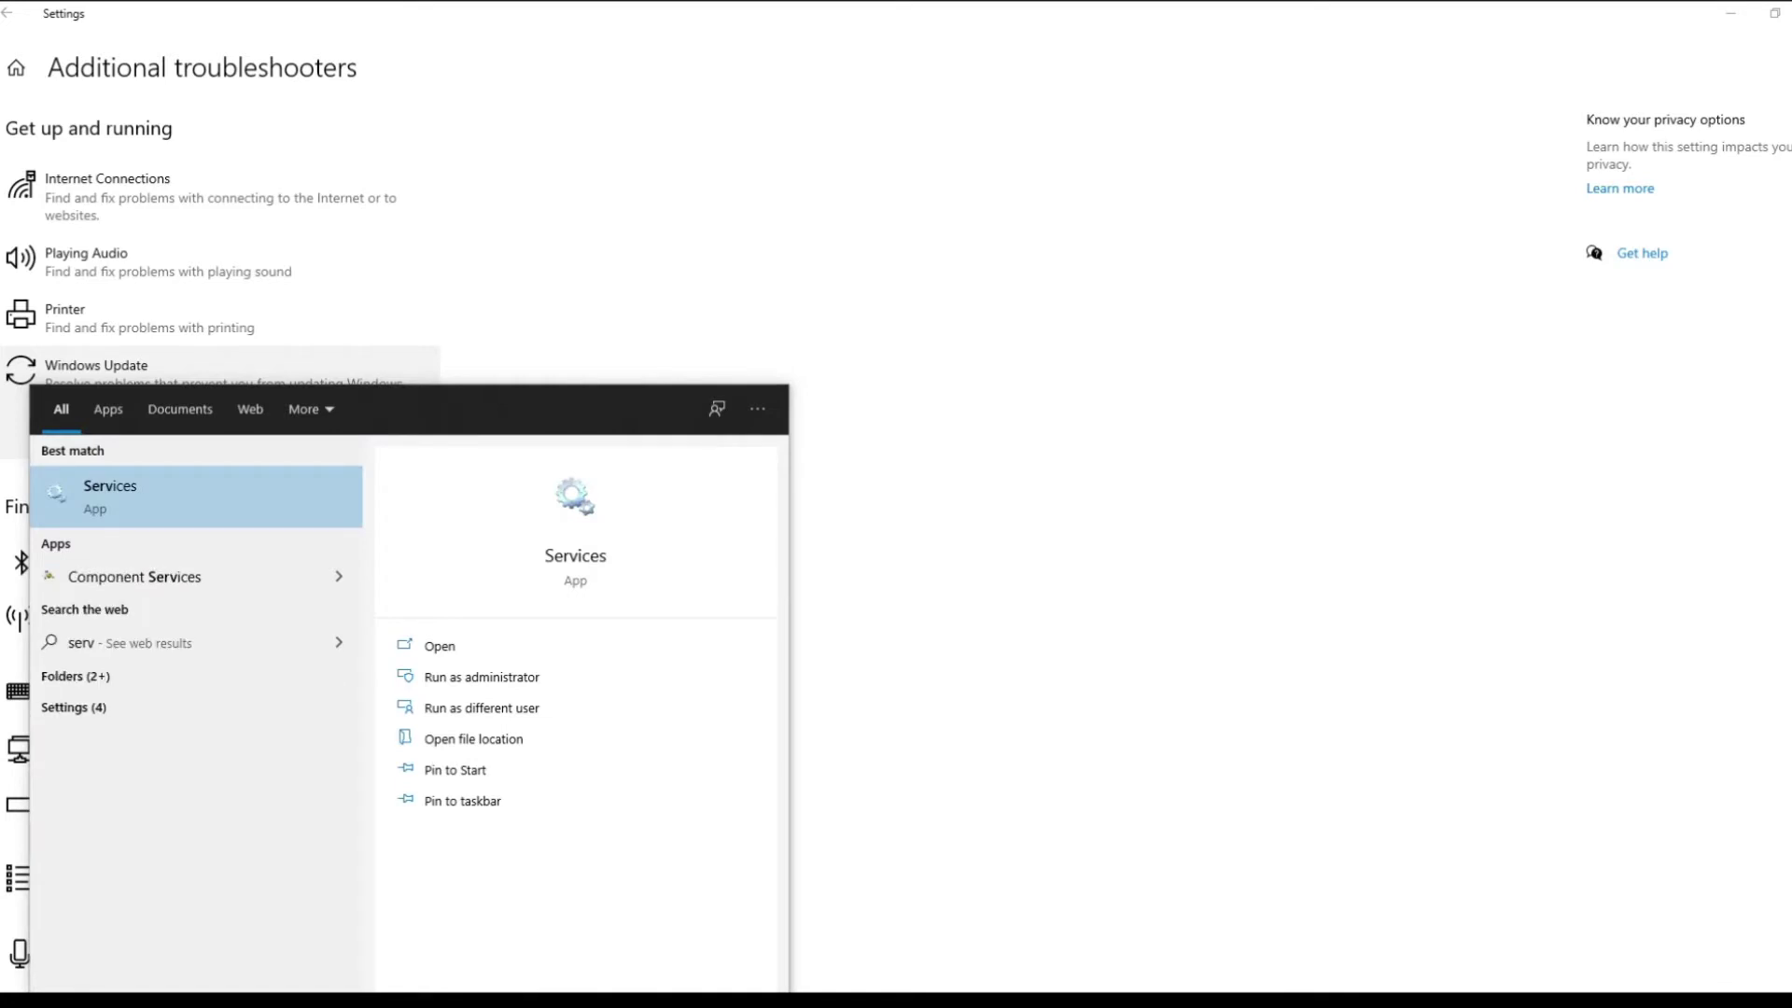
right_click(157, 490)
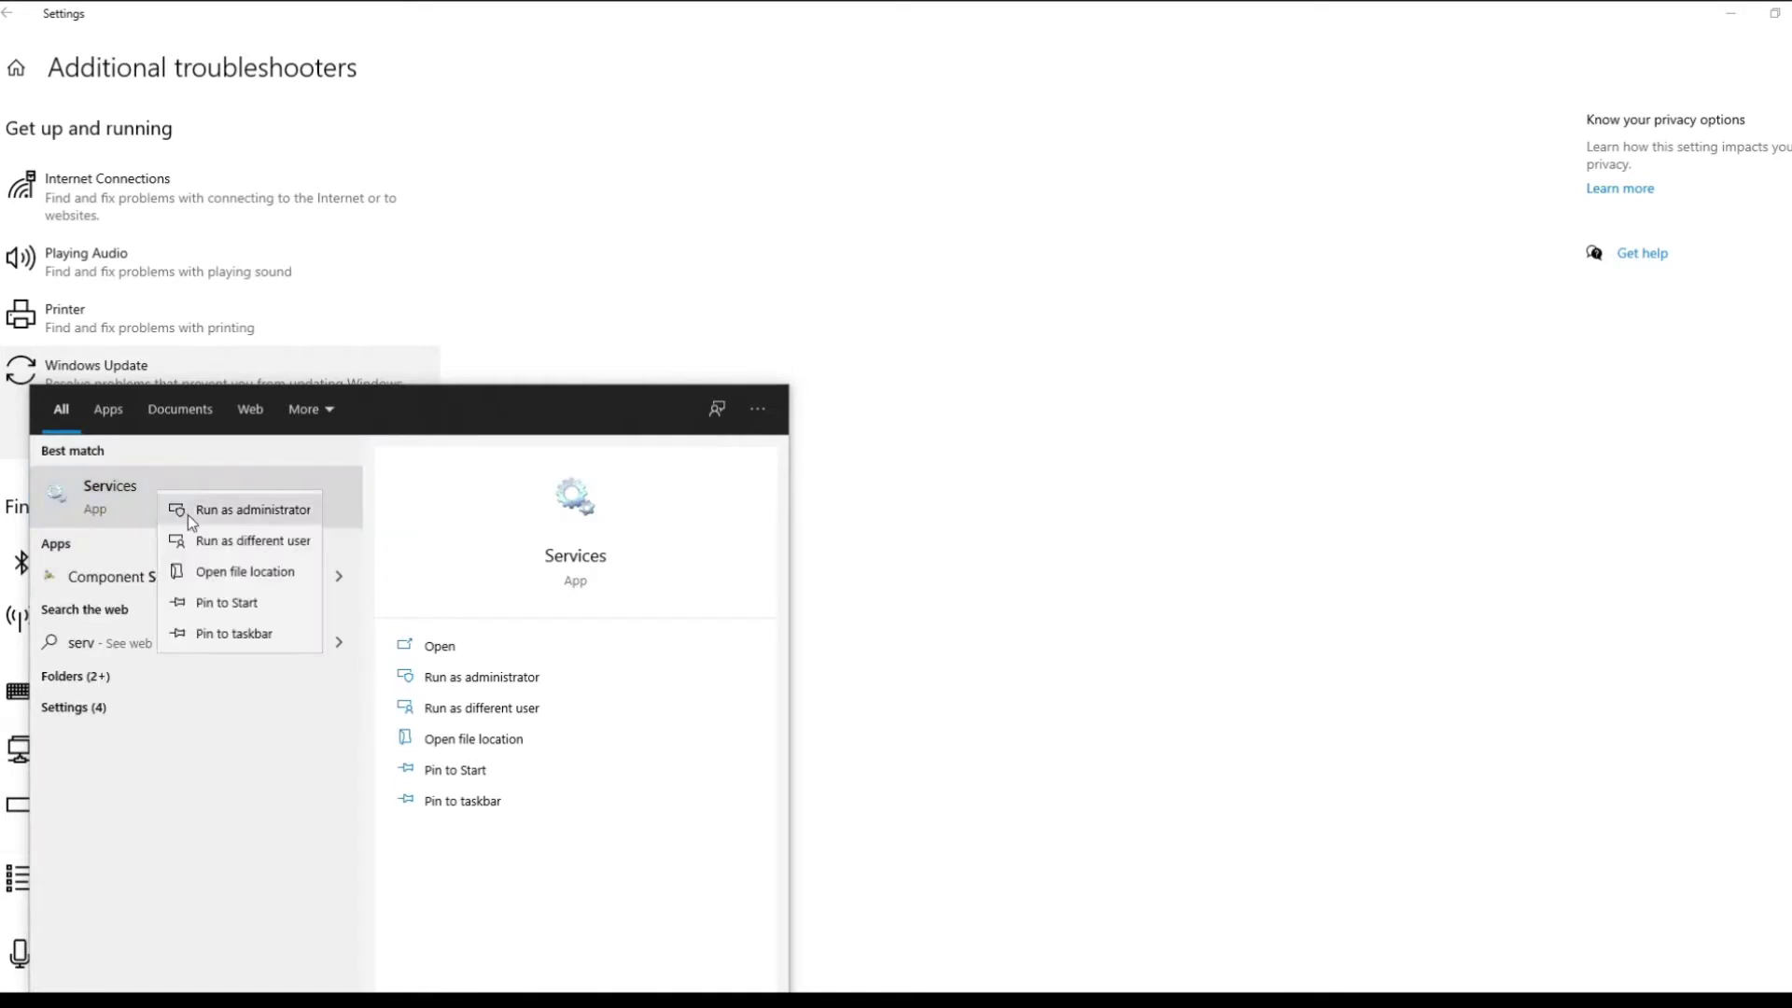
left_click(192, 511)
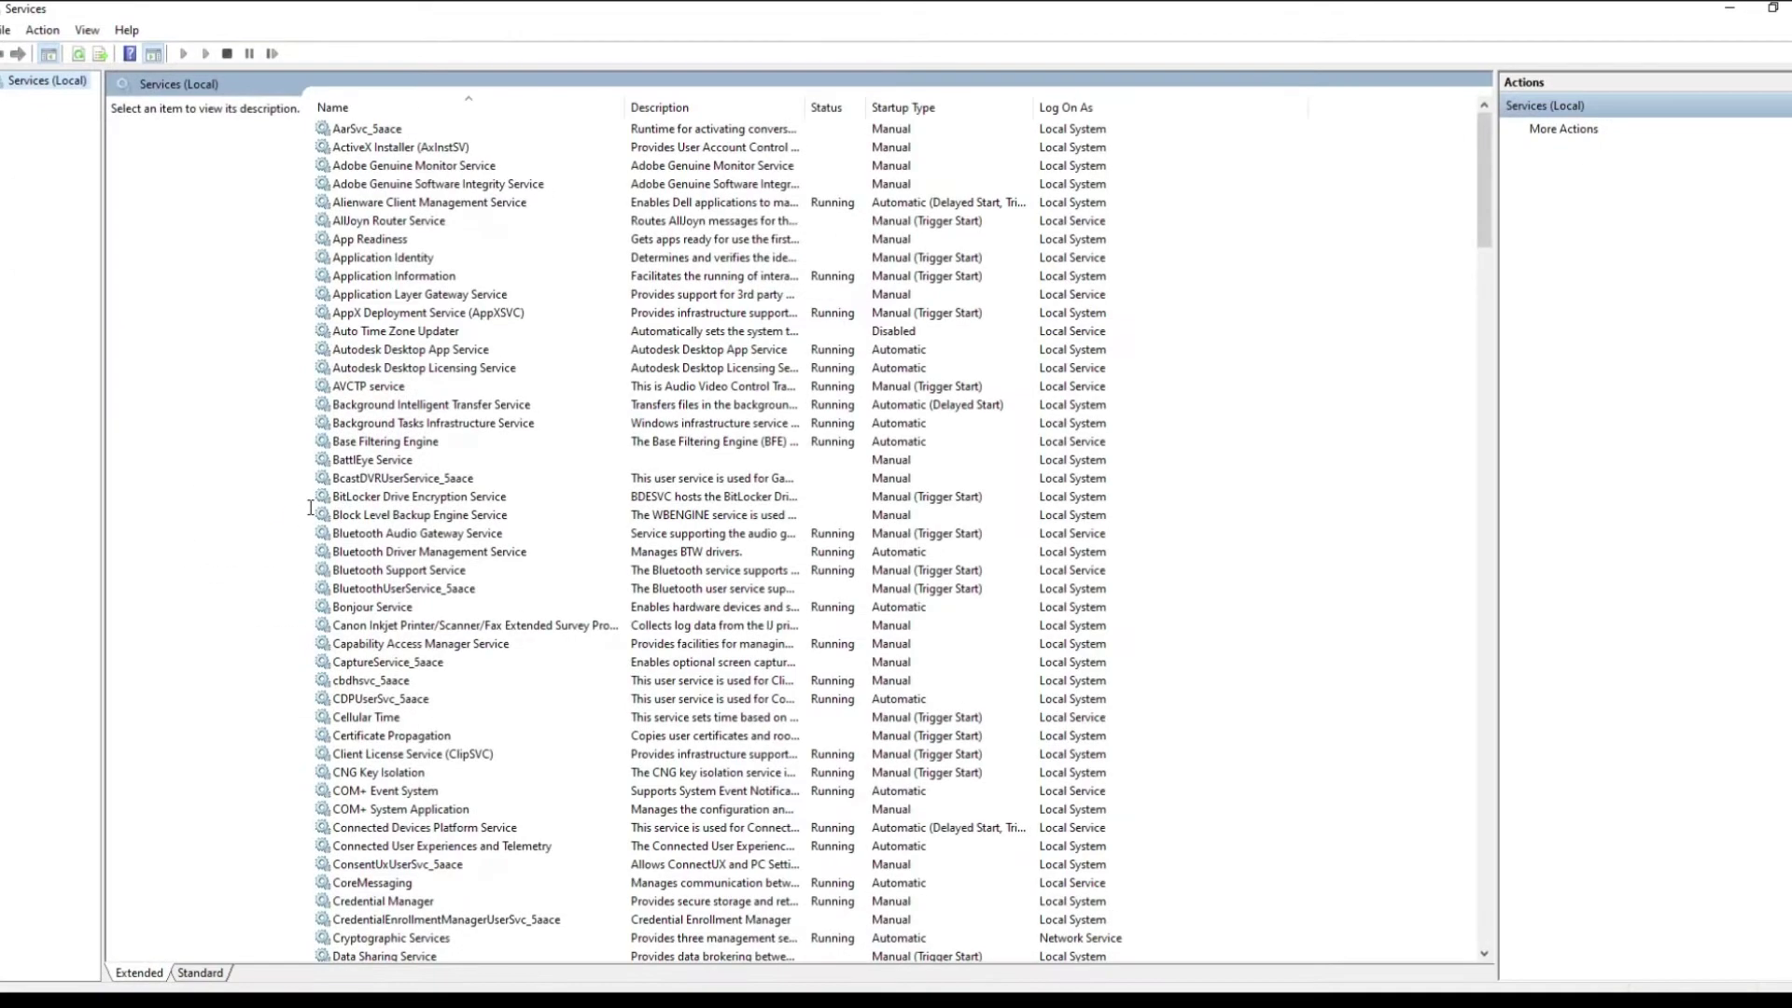
Step: Locate Windows Update and Windows Update Medic Service in the services list
left_click(400, 537)
scroll(401, 542, "down", 8)
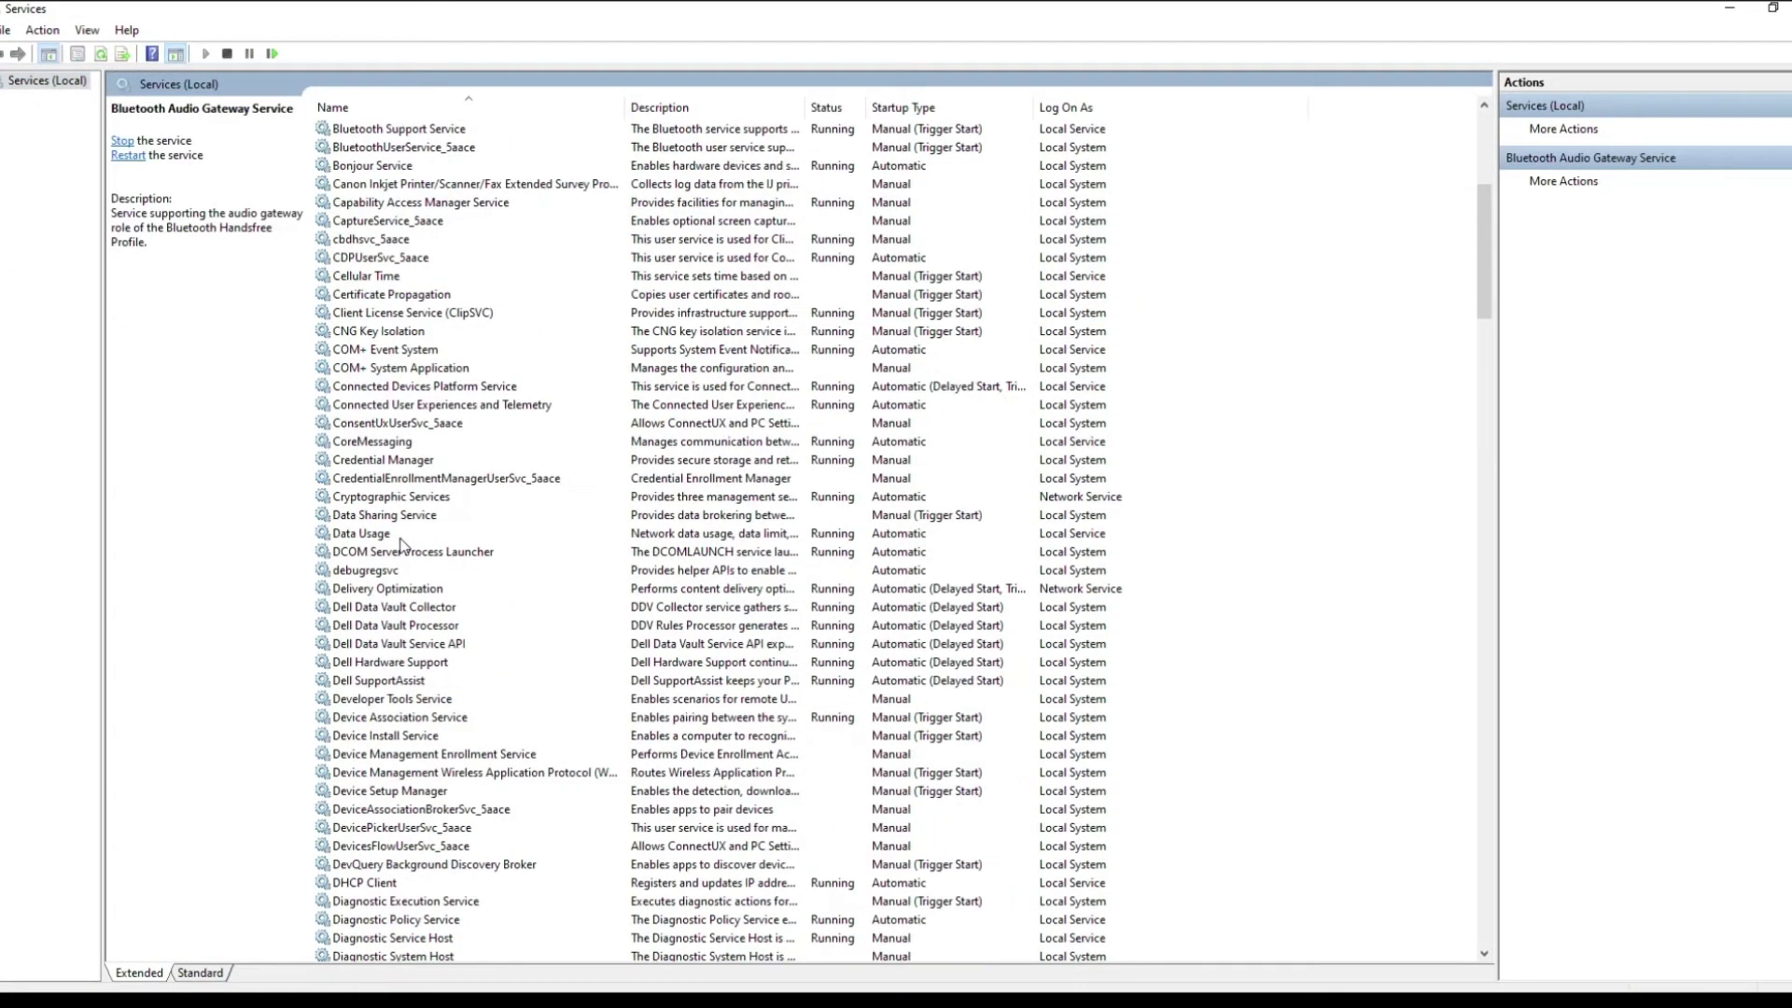
scroll(400, 541, "down", 20)
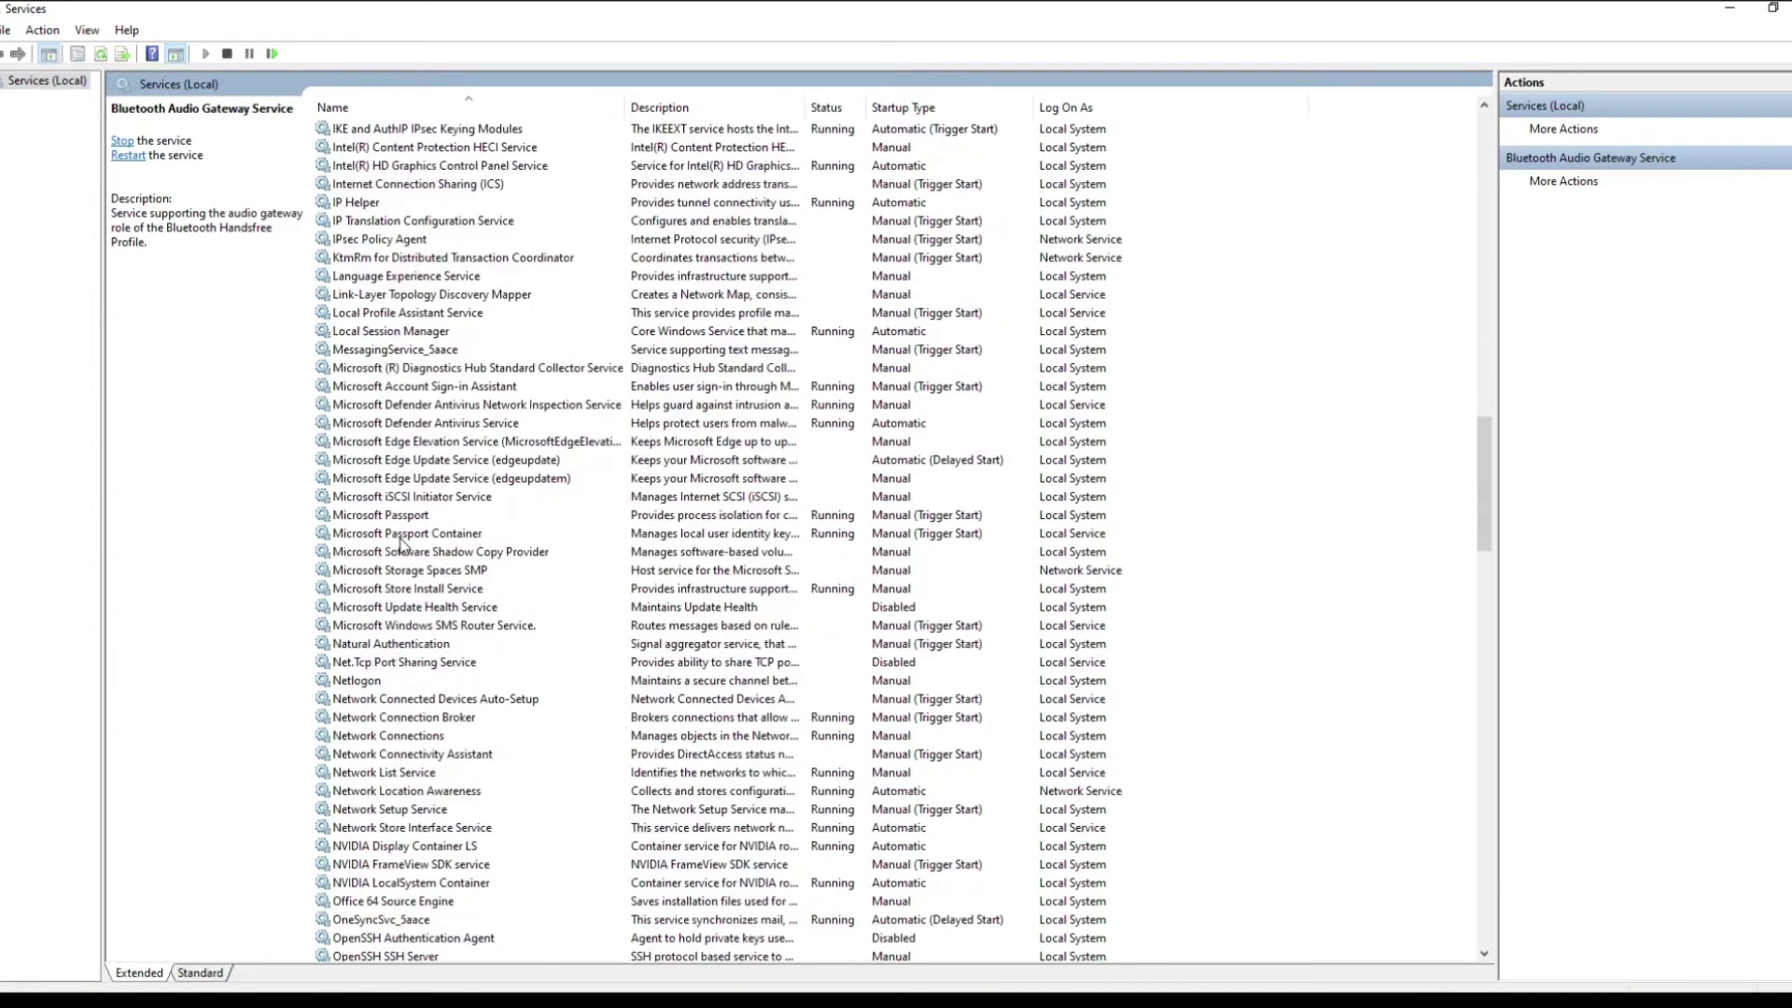
scroll(401, 544, "down", 4)
left_click(375, 446)
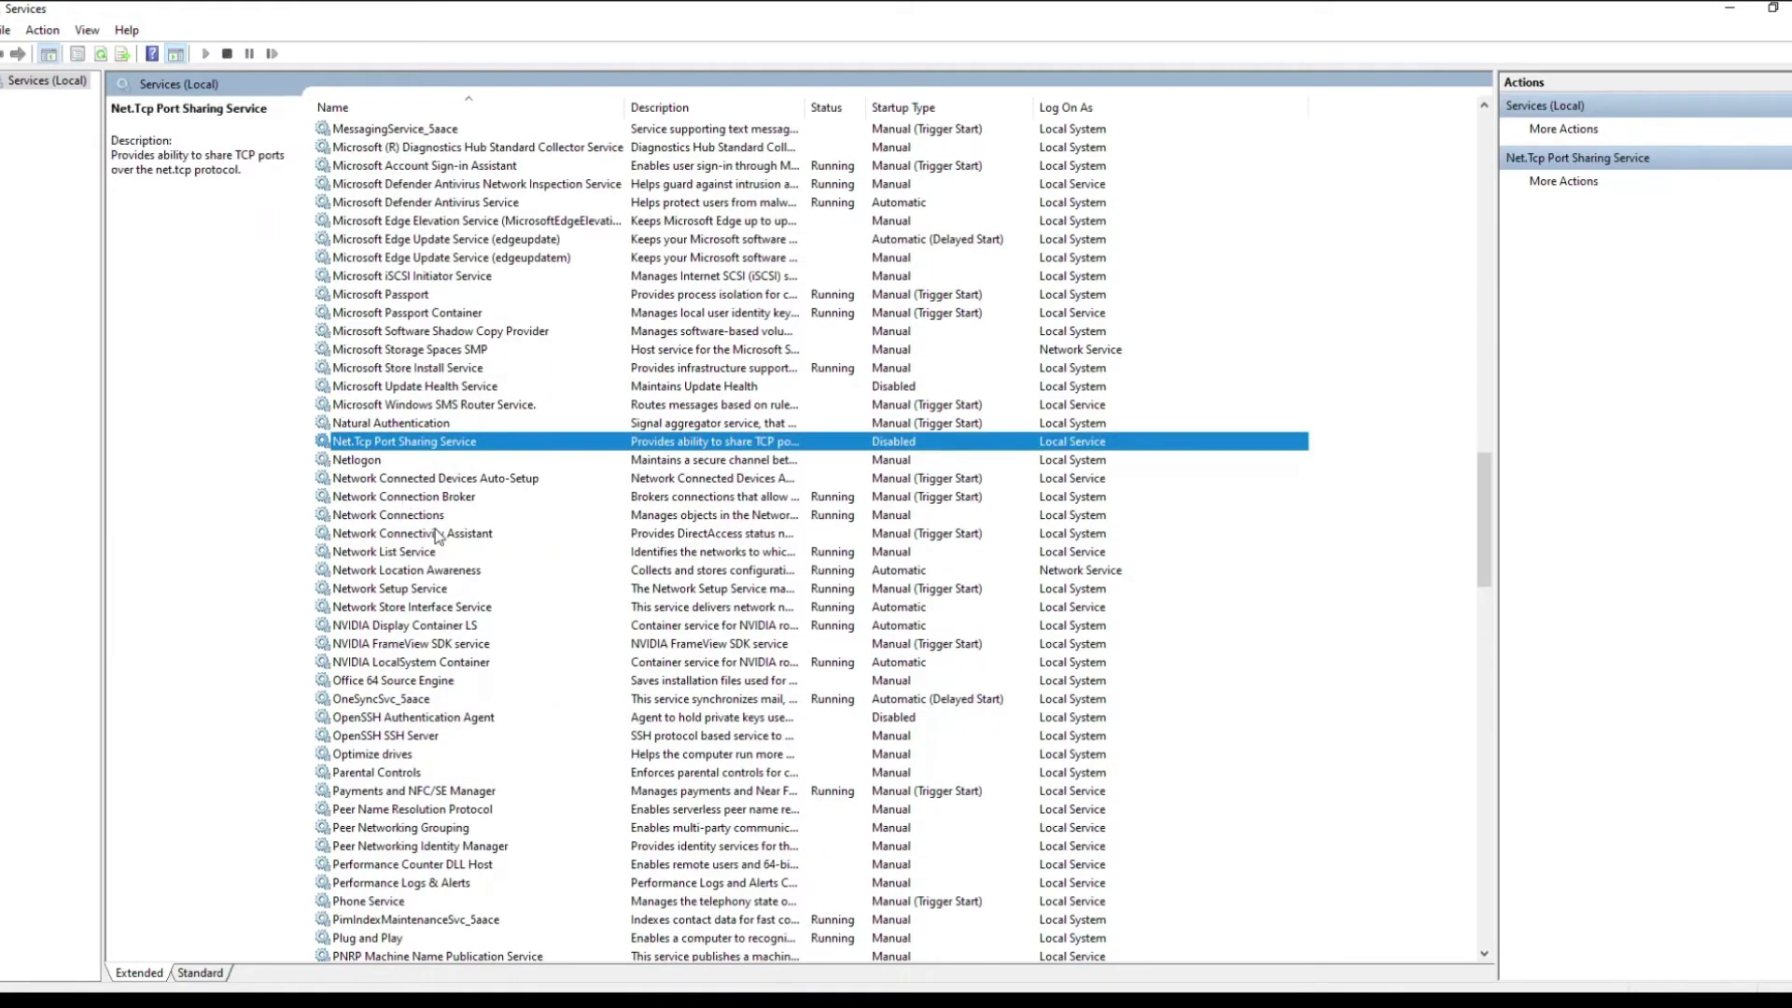
key("w")
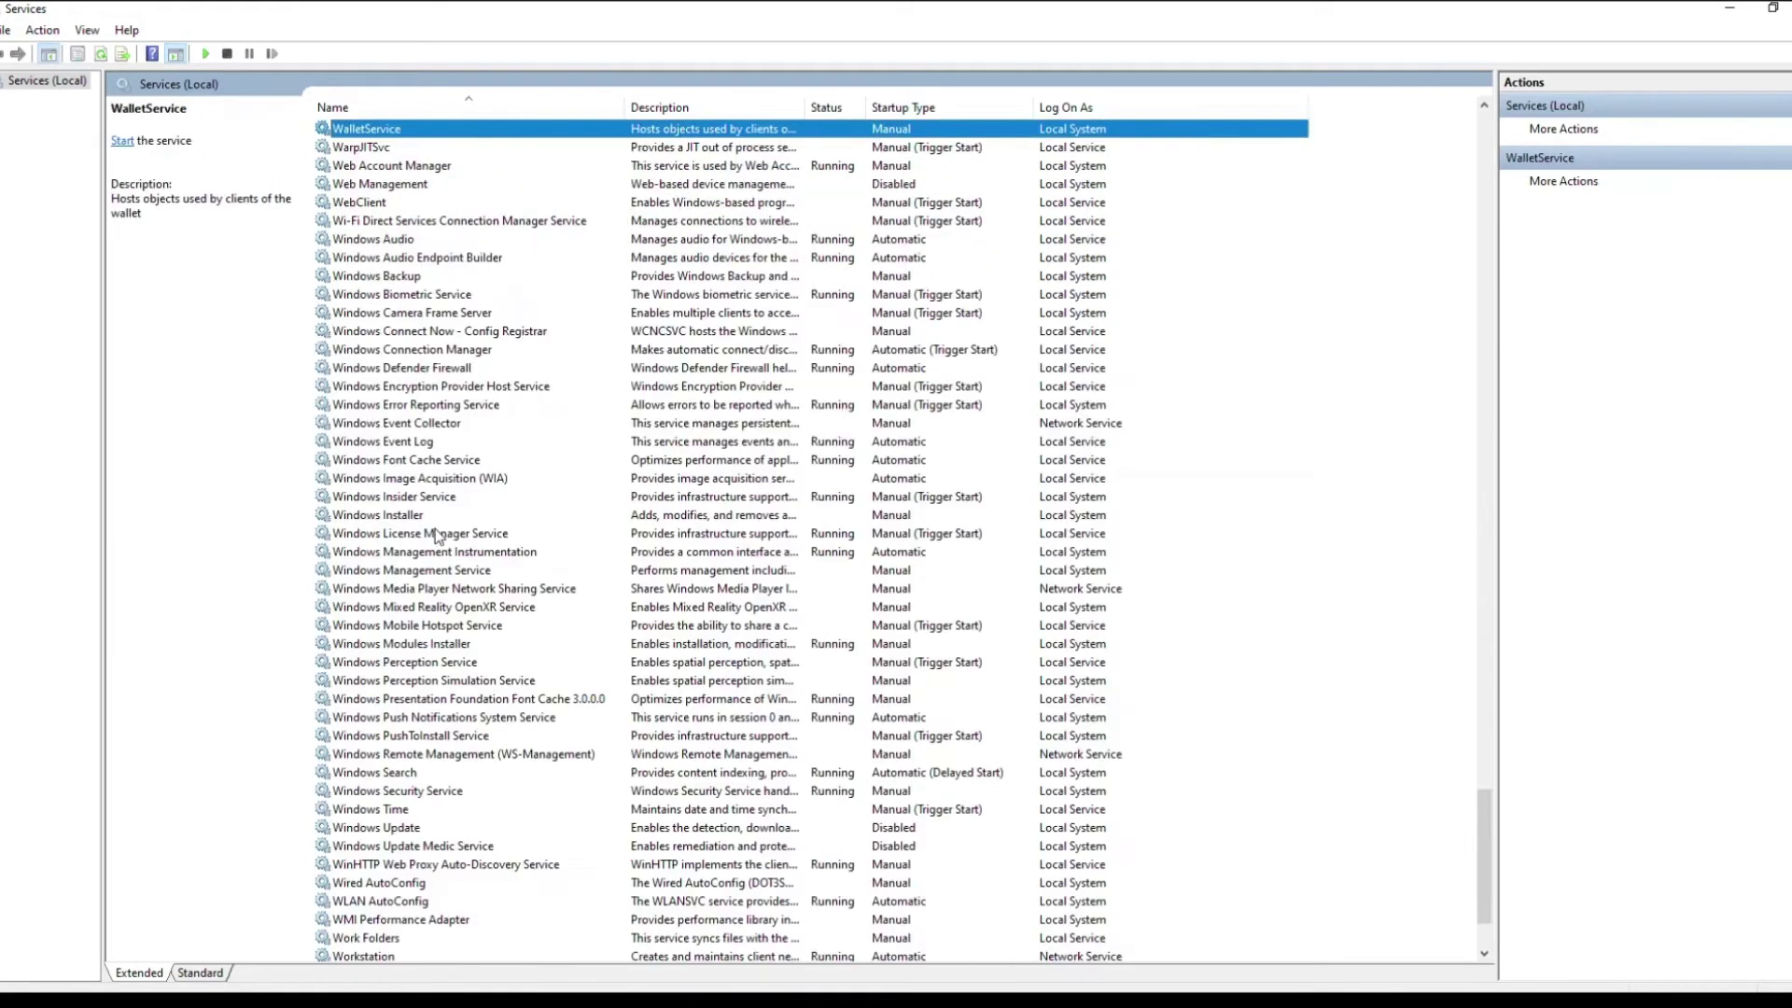
left_click(418, 829)
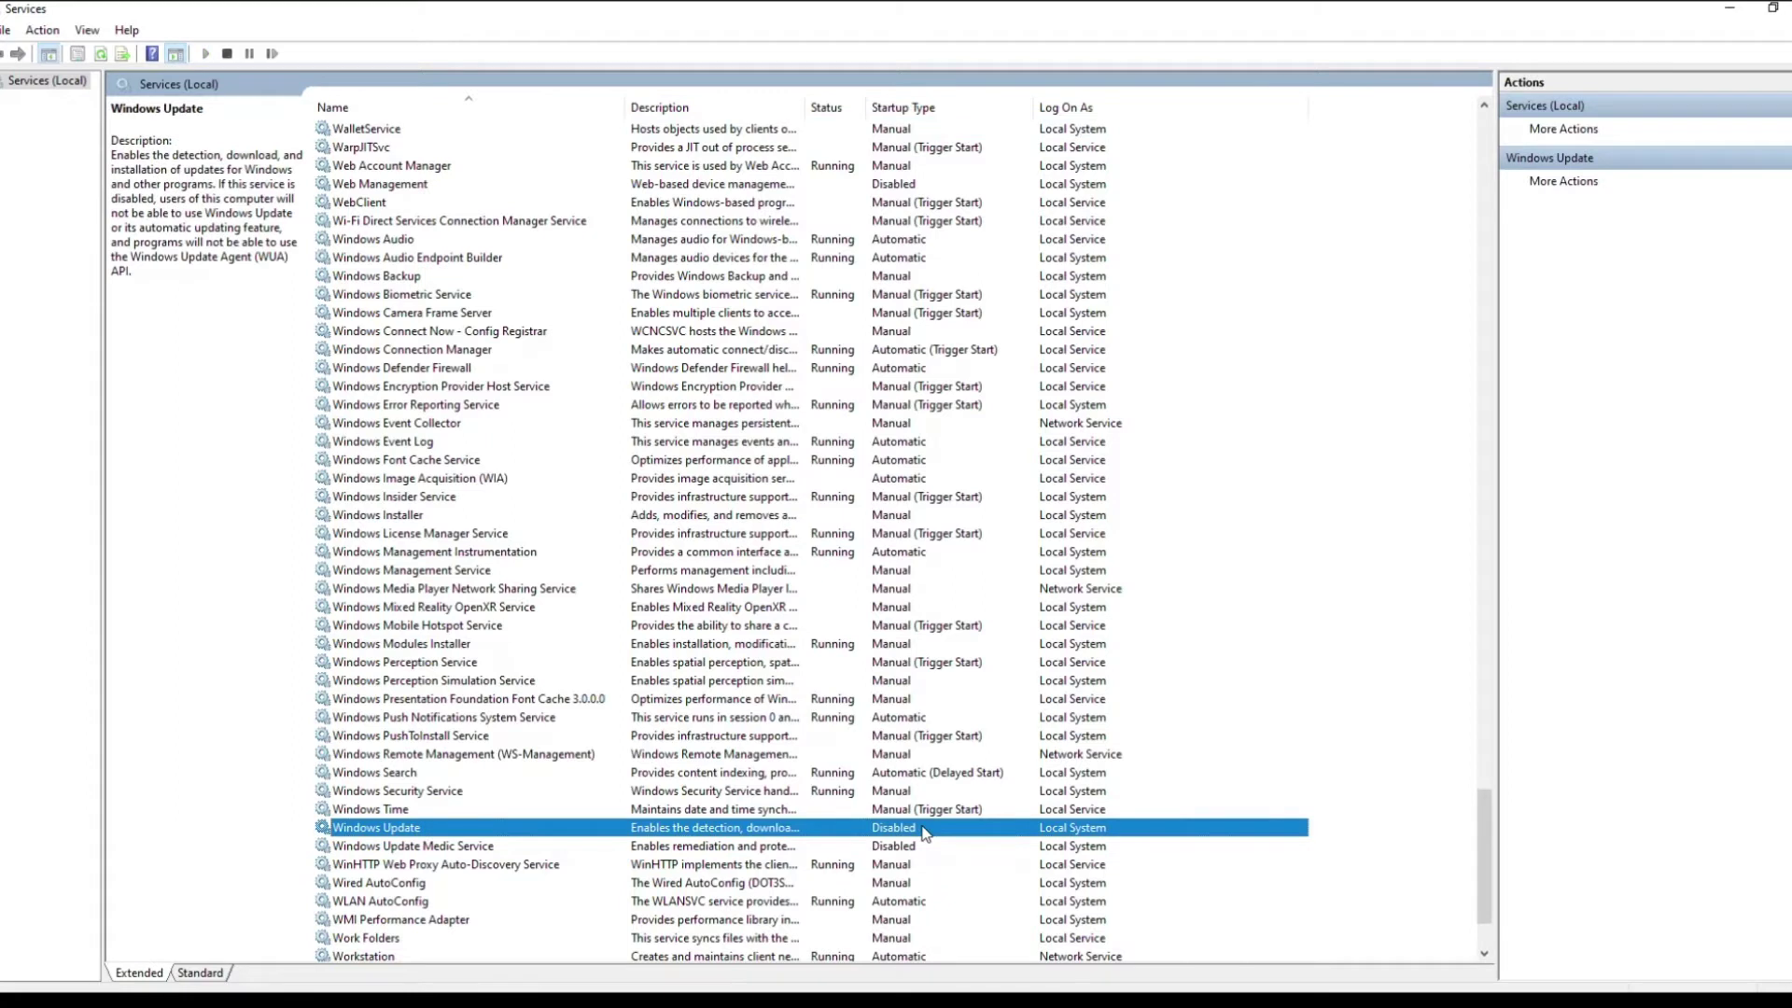
left_click(891, 851)
left_click(891, 835)
left_click(897, 851)
left_click(894, 833)
Step: Set Windows Update's startup type to Manual, apply it, and start the service
right_click(893, 833)
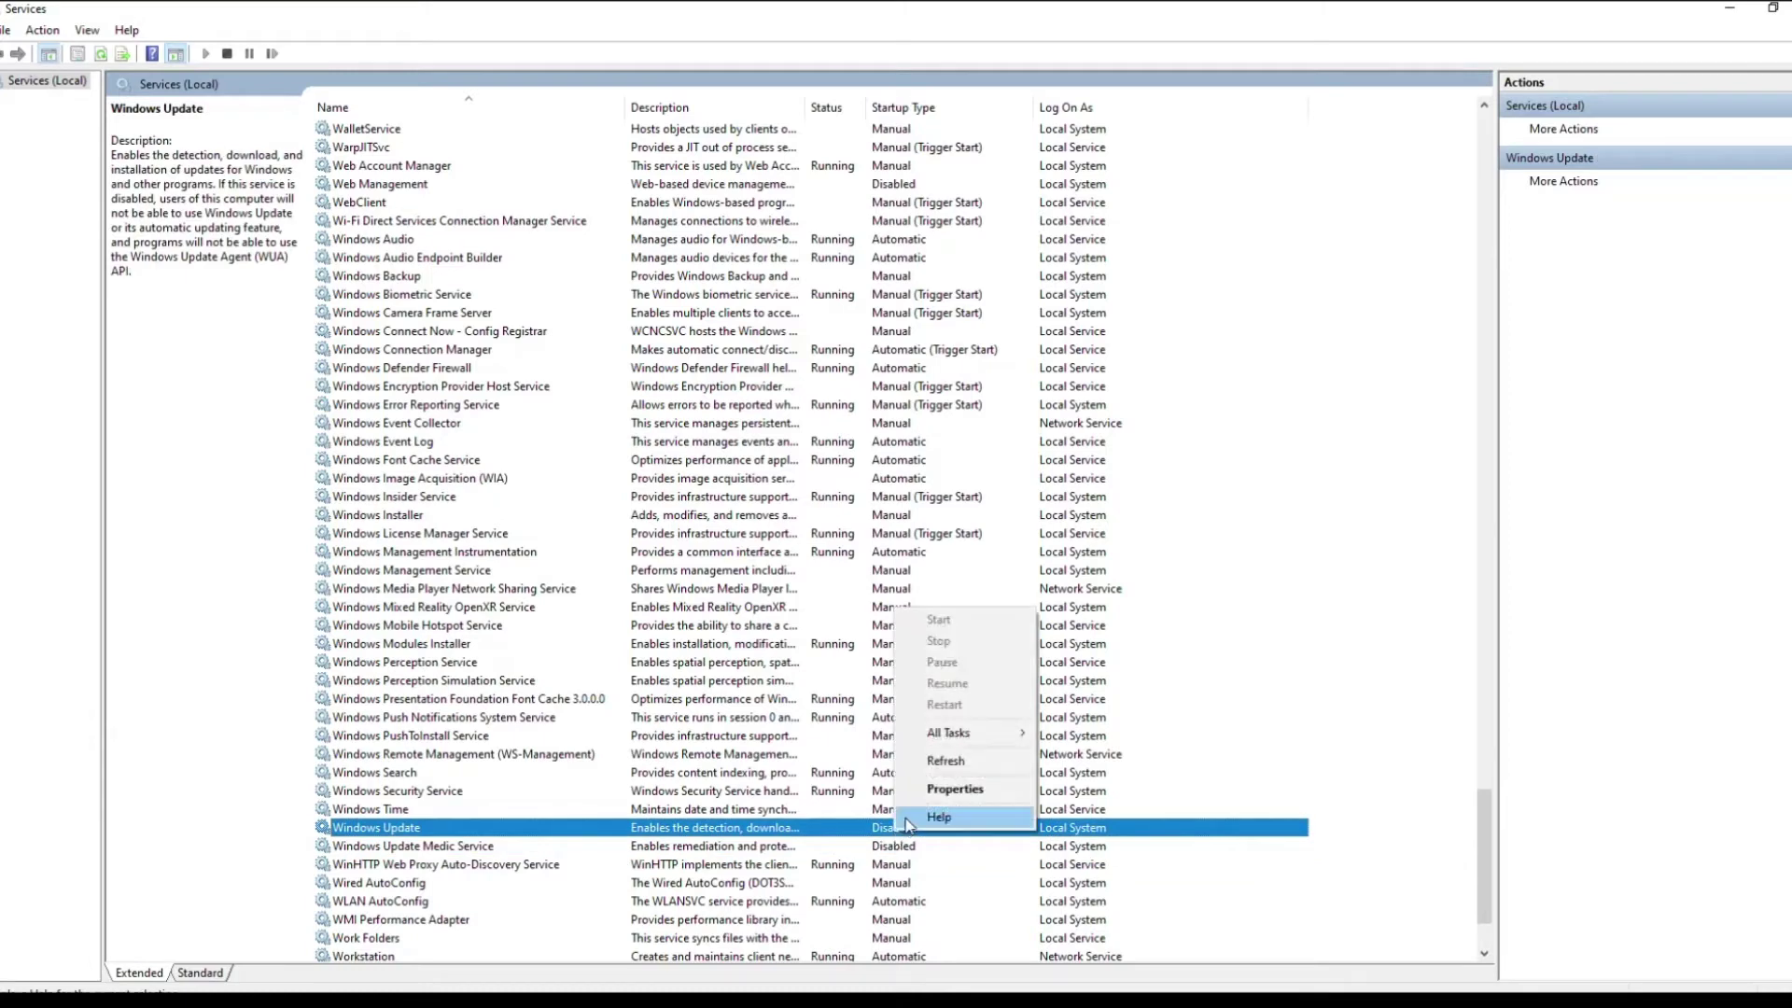
left_click(952, 796)
left_click(934, 489)
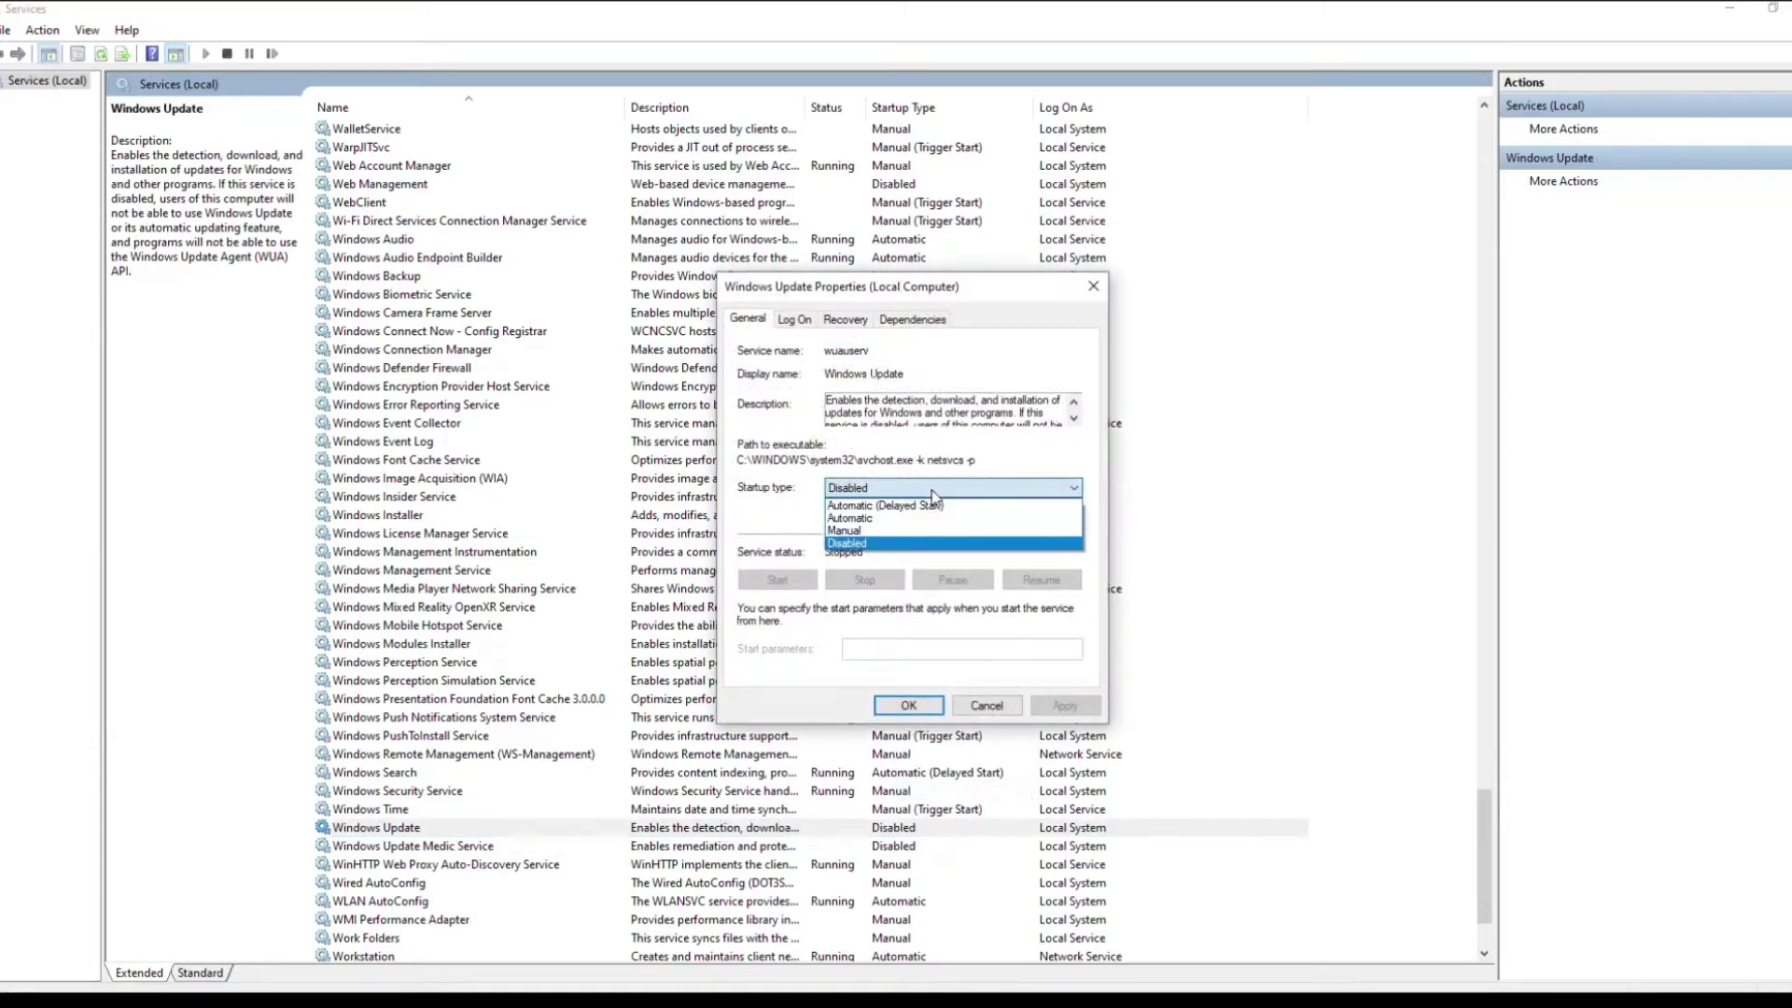
left_click(937, 530)
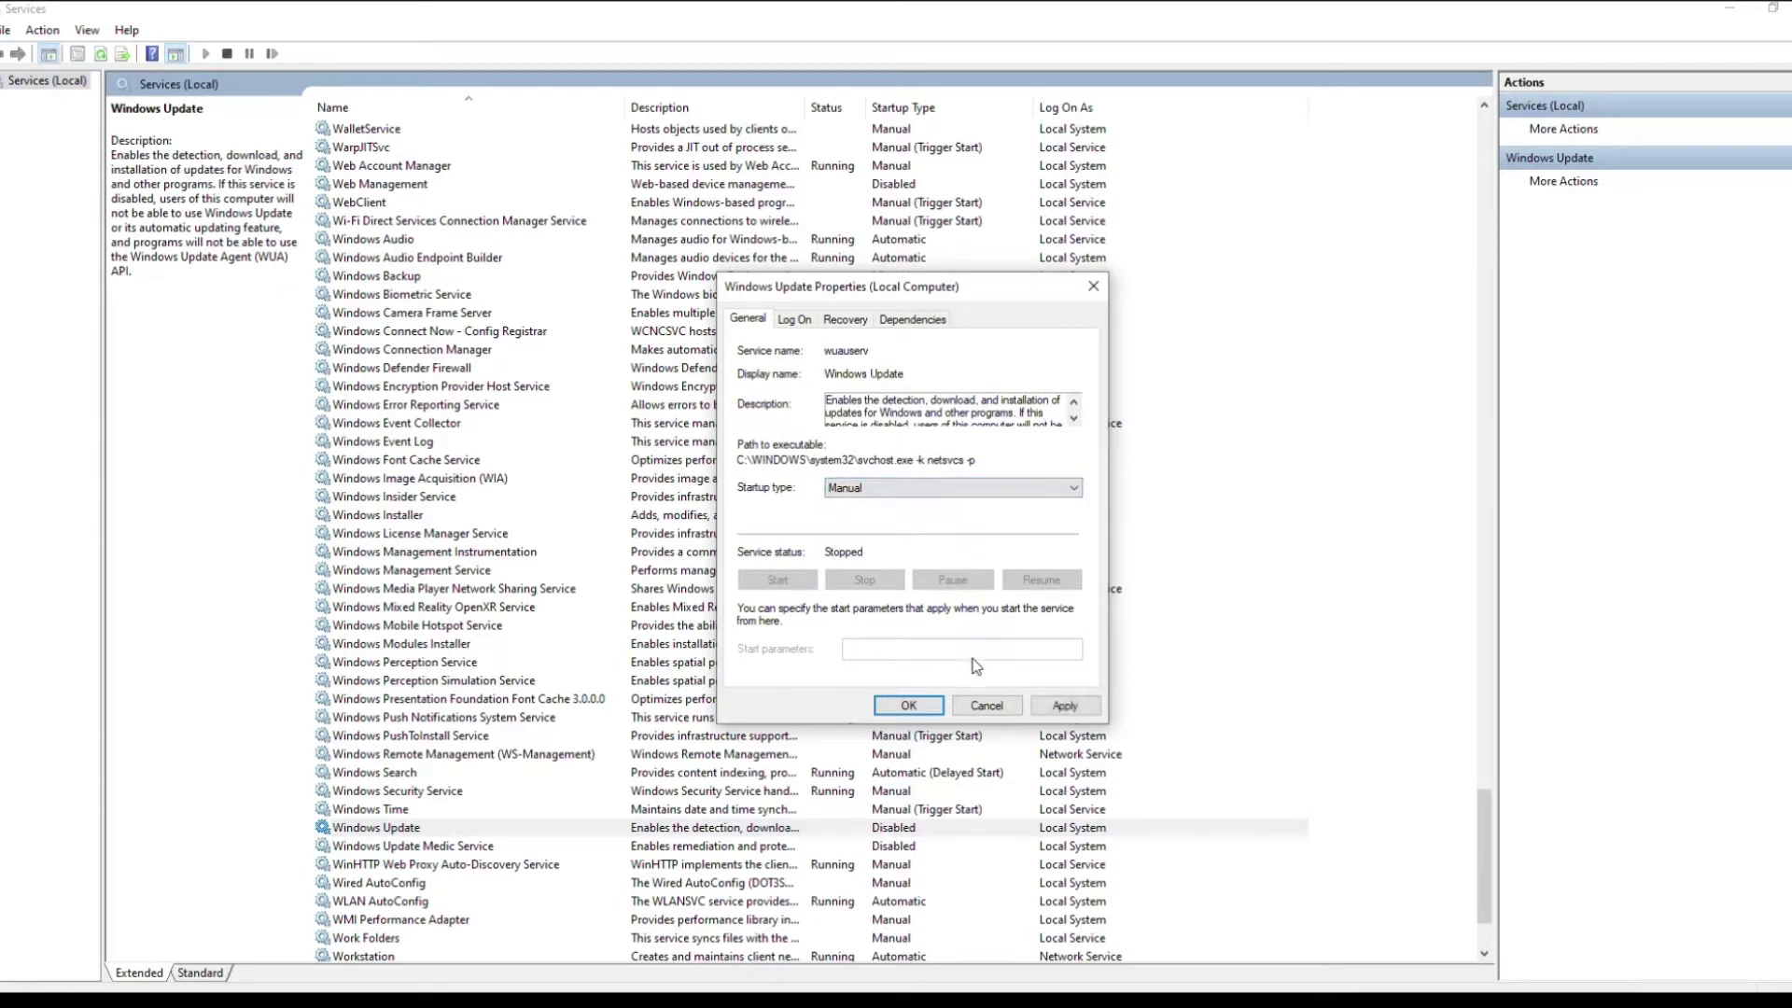
left_click(1063, 705)
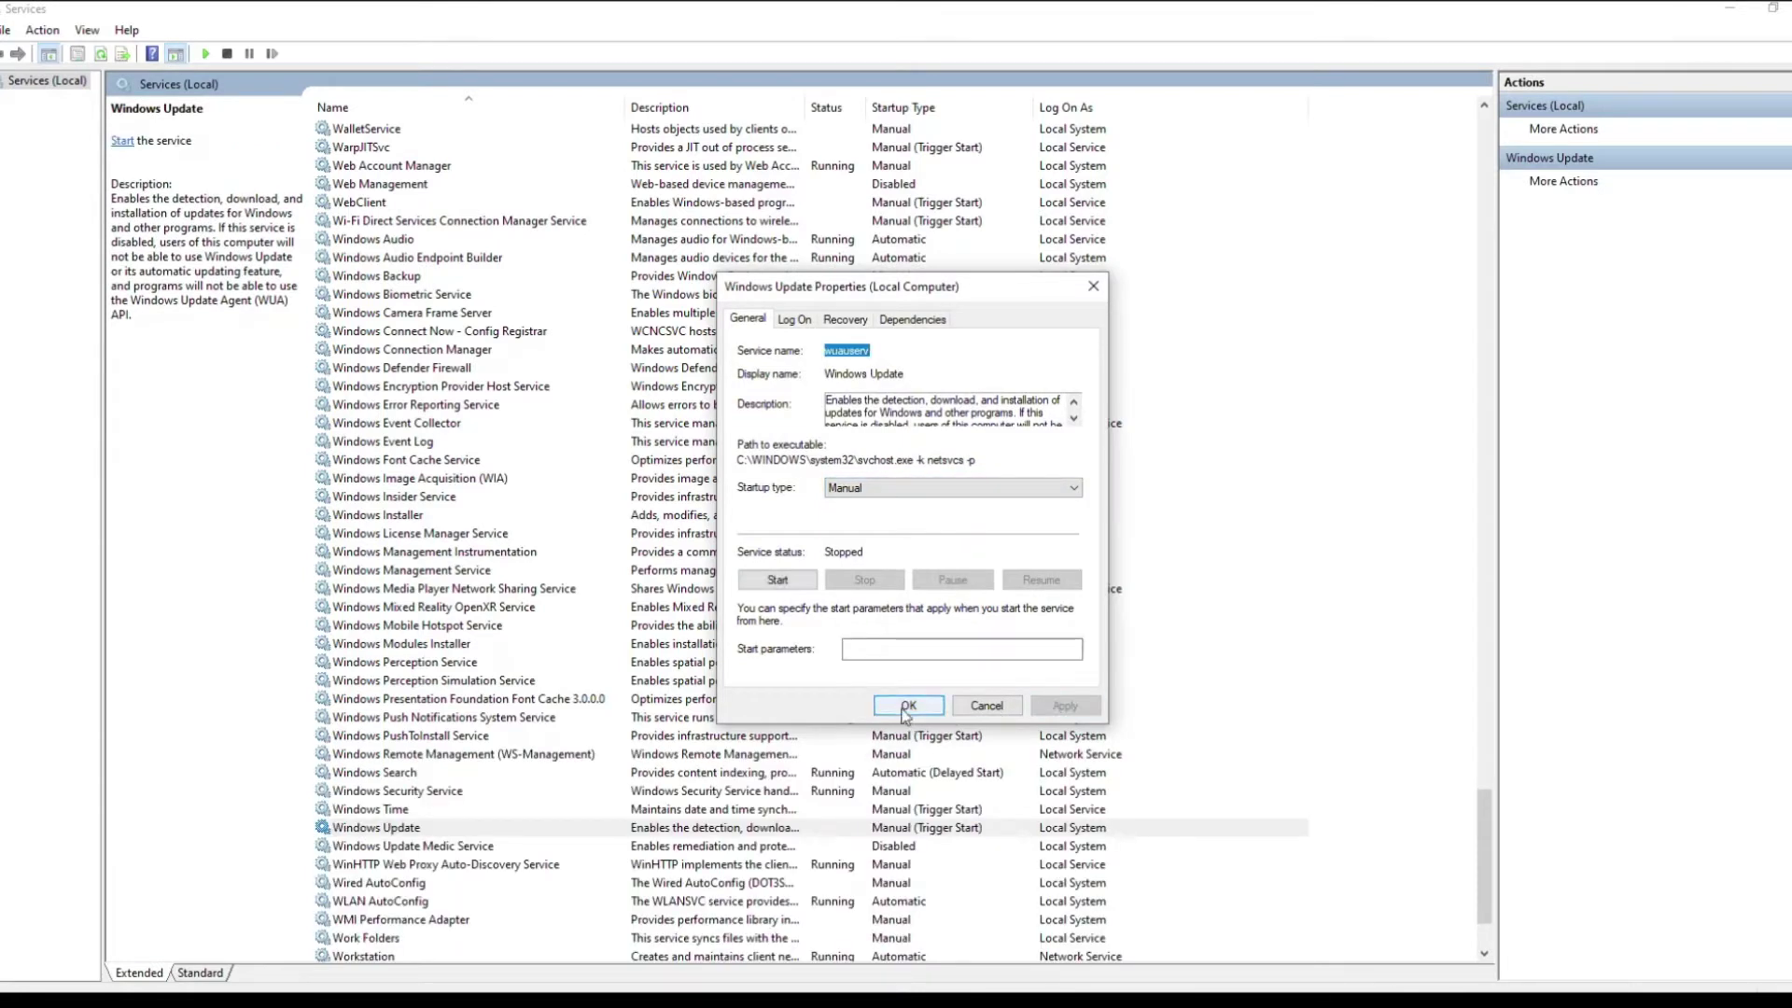
left_click(777, 580)
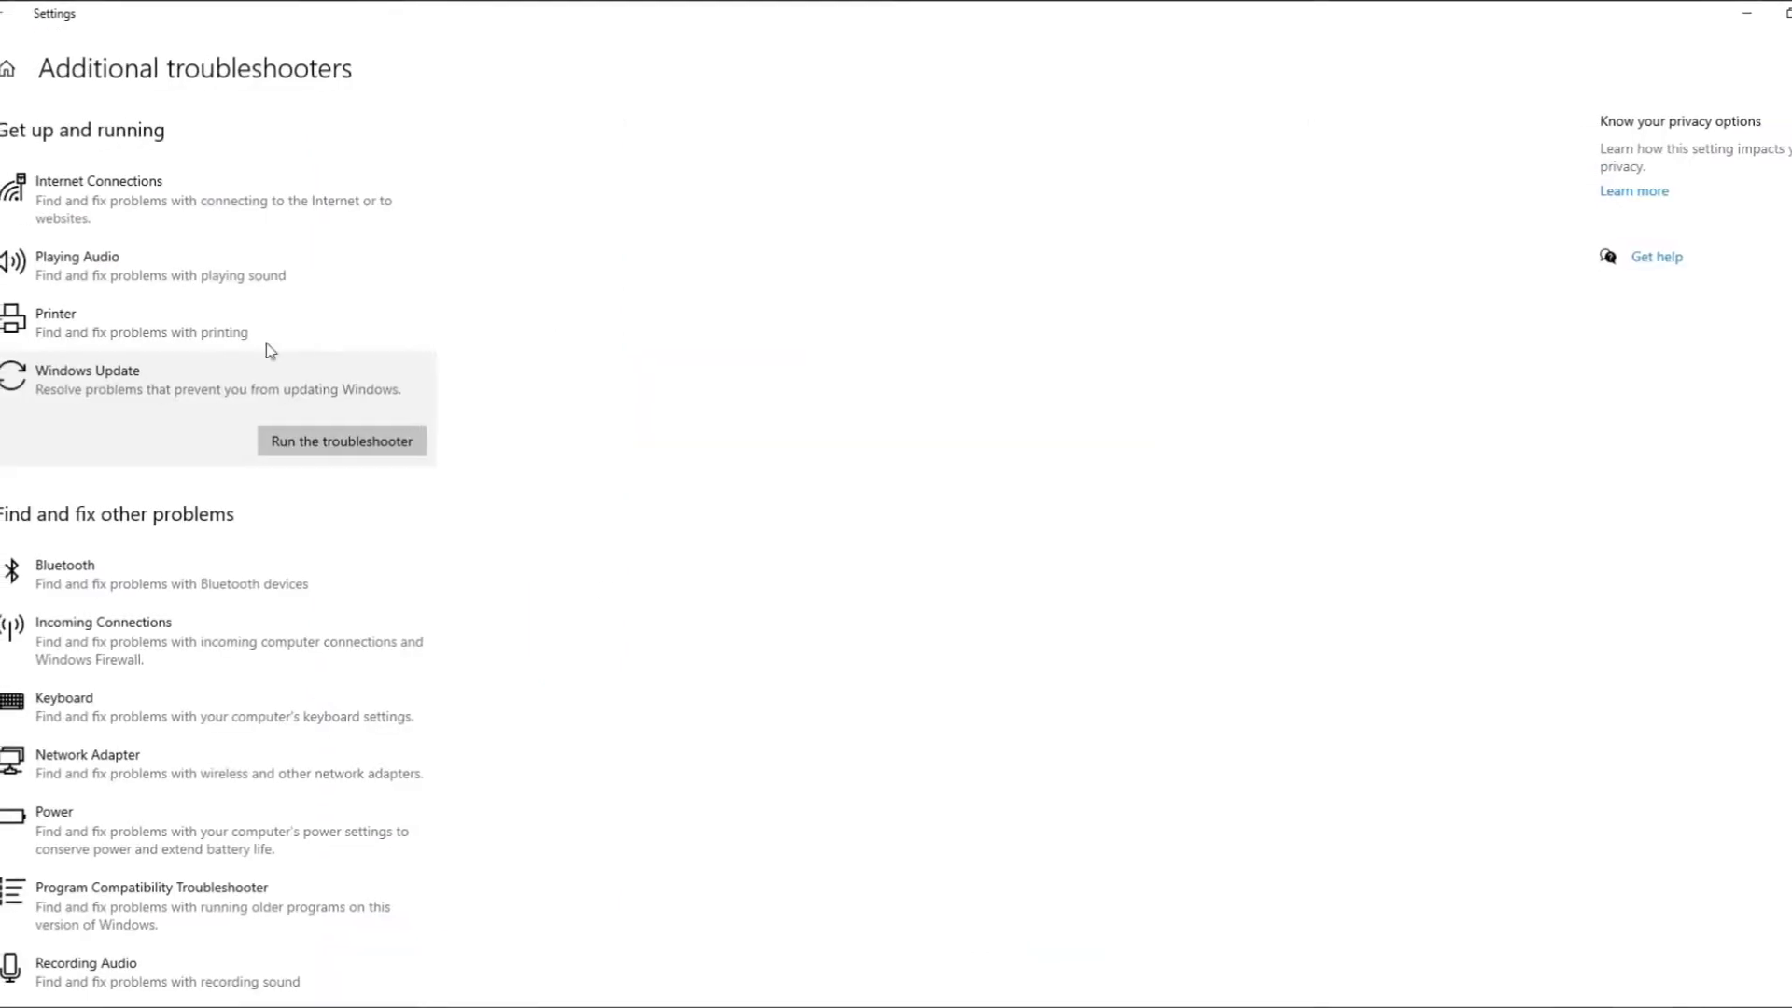
Step: Return to the Windows Update page and retry the update check, which still errors
left_click(15, 15)
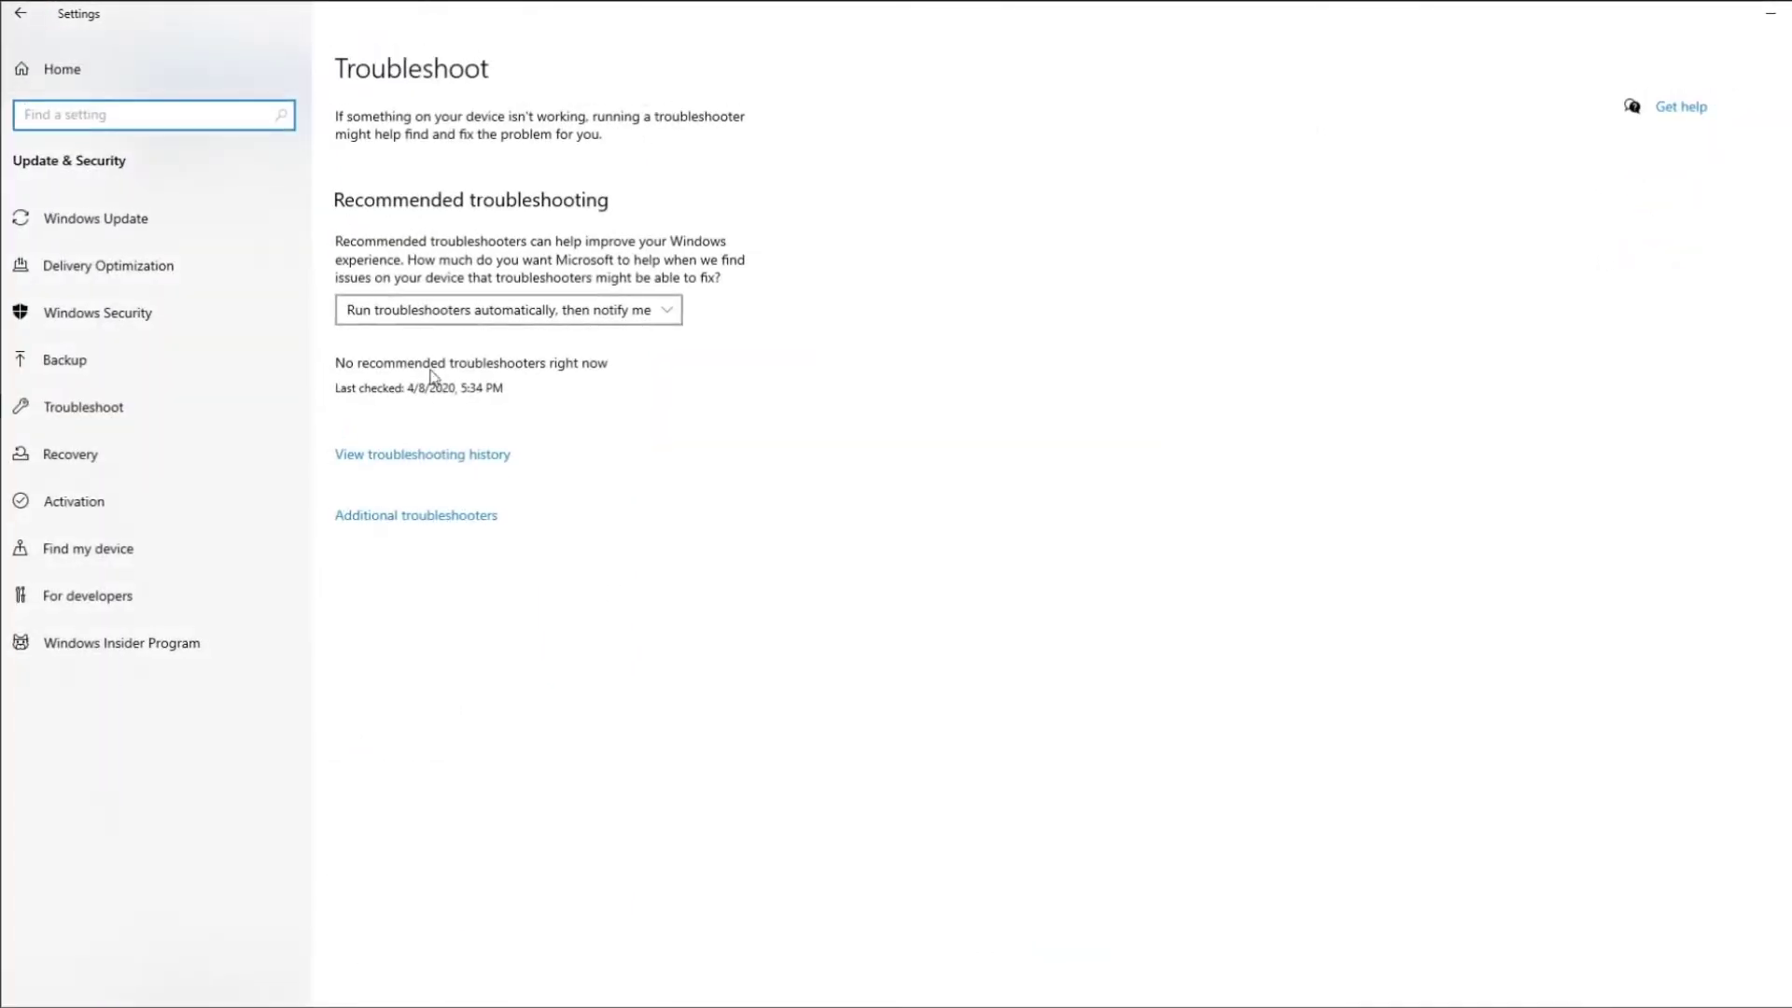
left_click(82, 222)
left_click(386, 241)
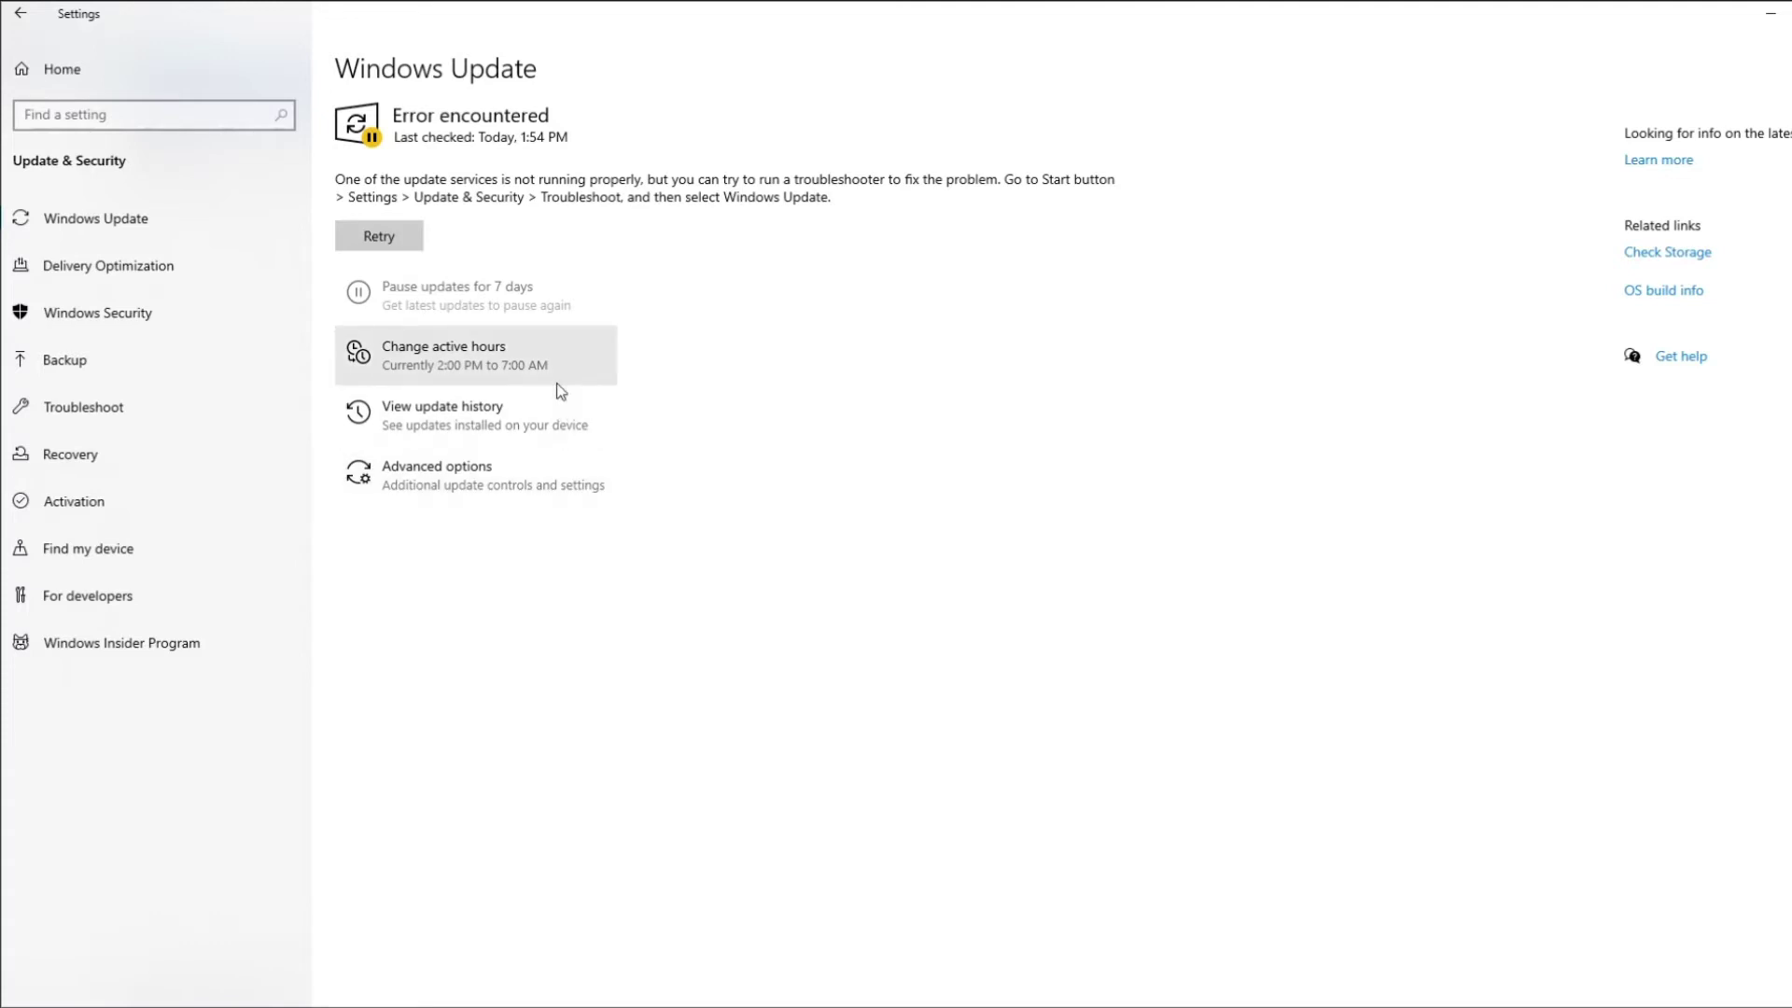
left_click(400, 239)
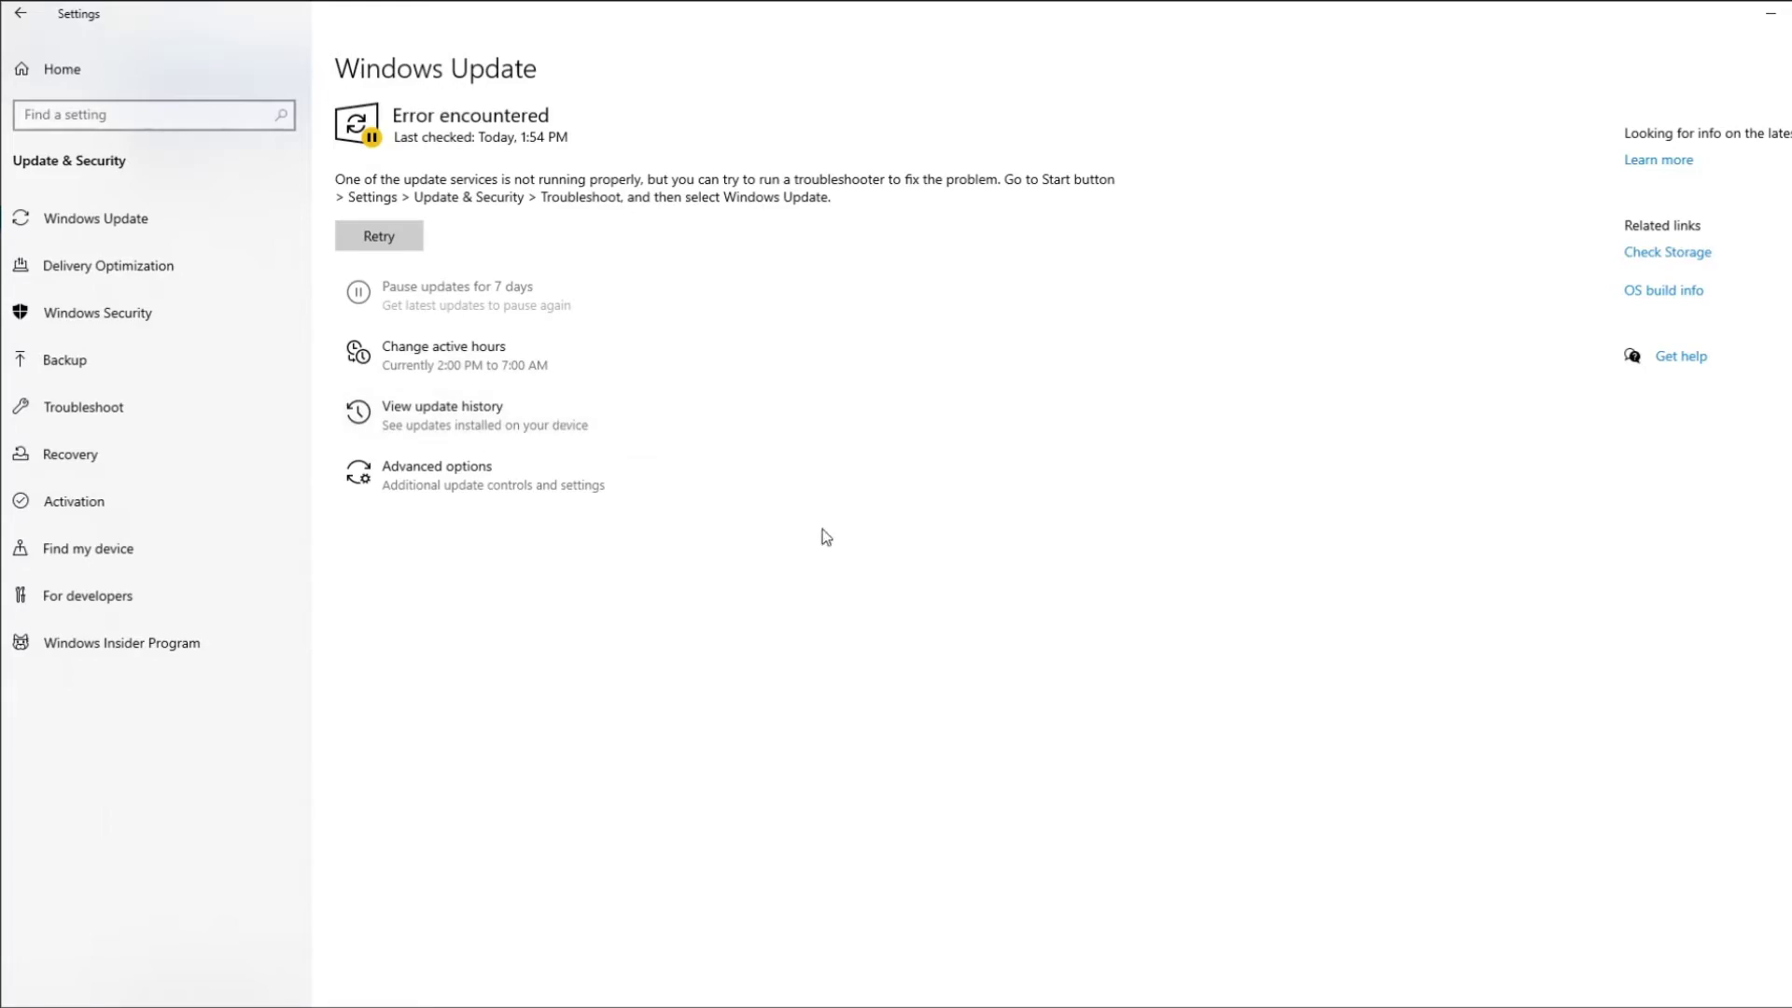
key("super+s")
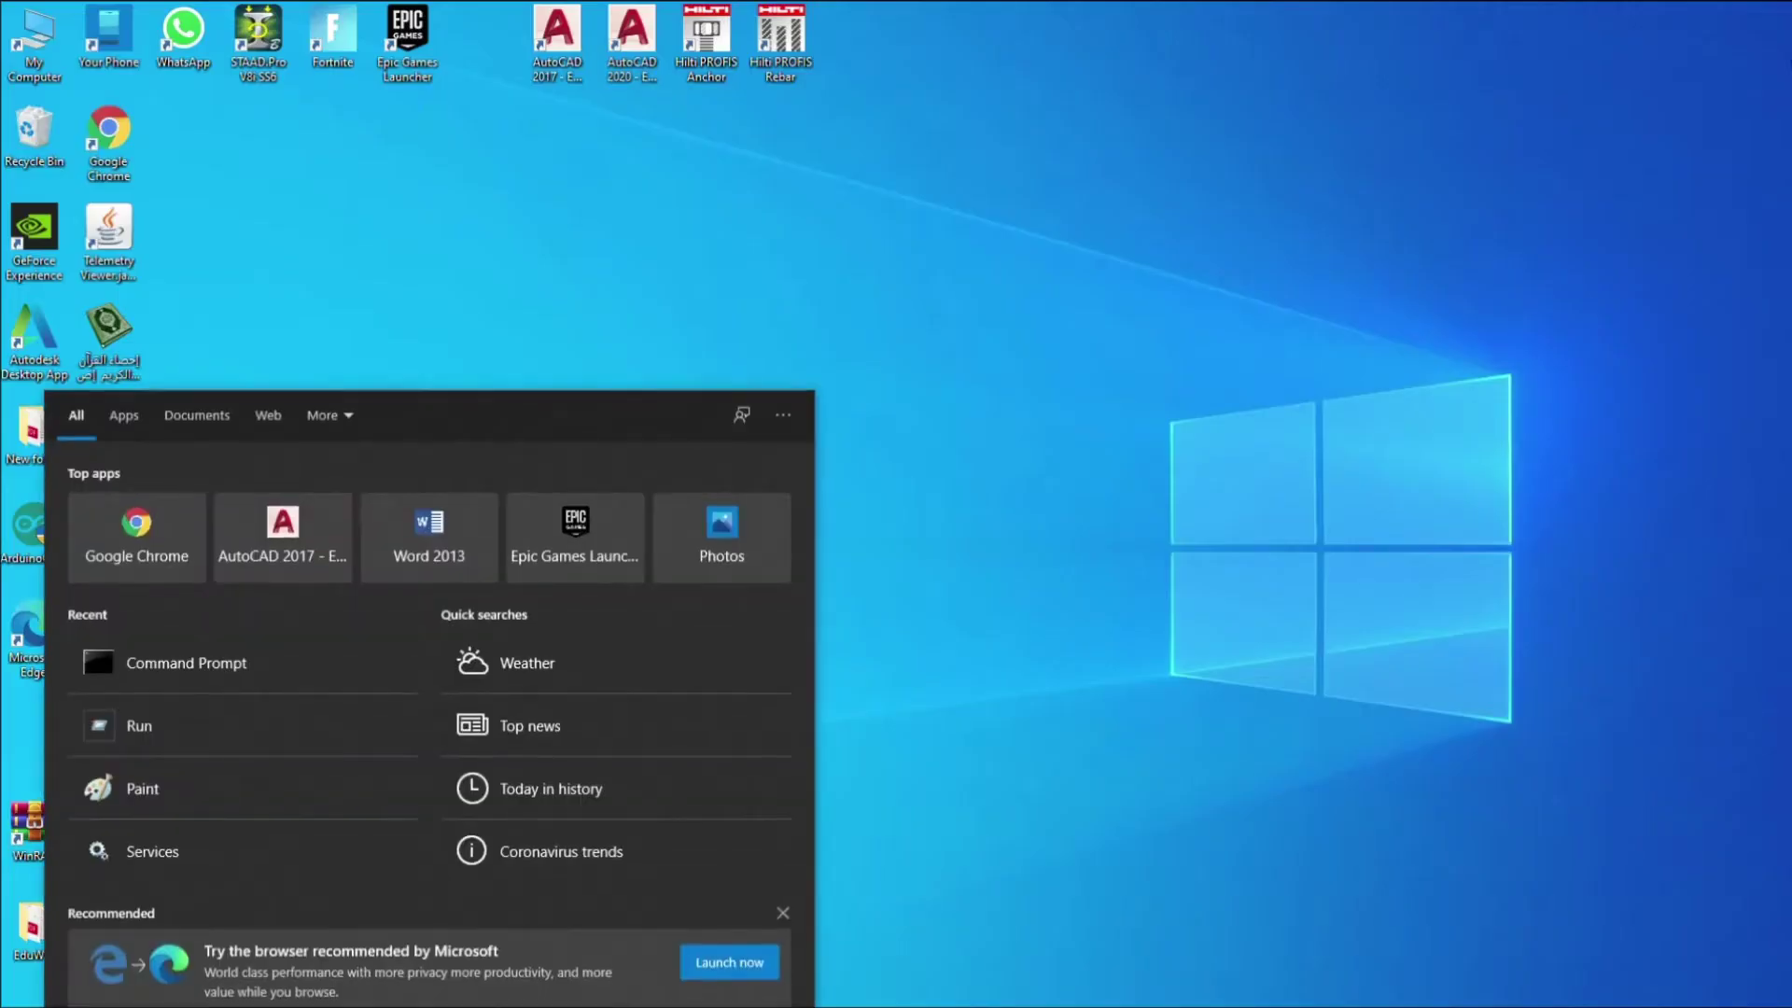
Step: Launch Registry Editor as administrator and collapse its tree to the Computer root
type("re")
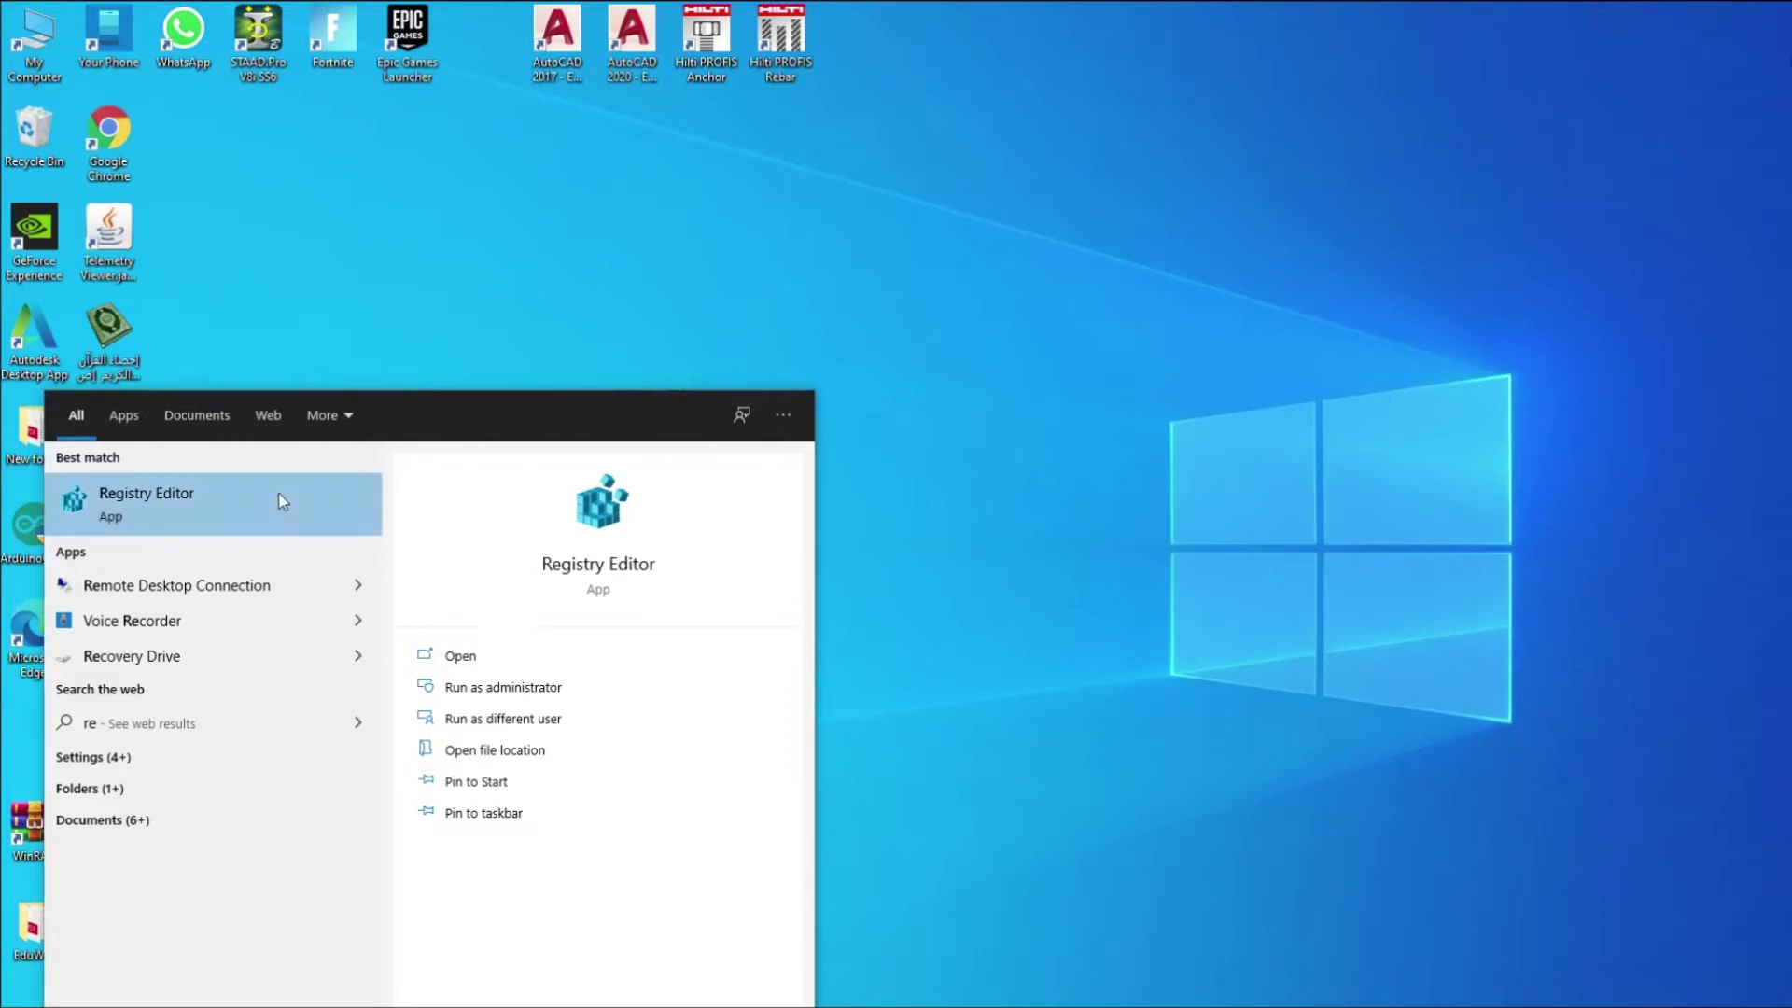
right_click(166, 506)
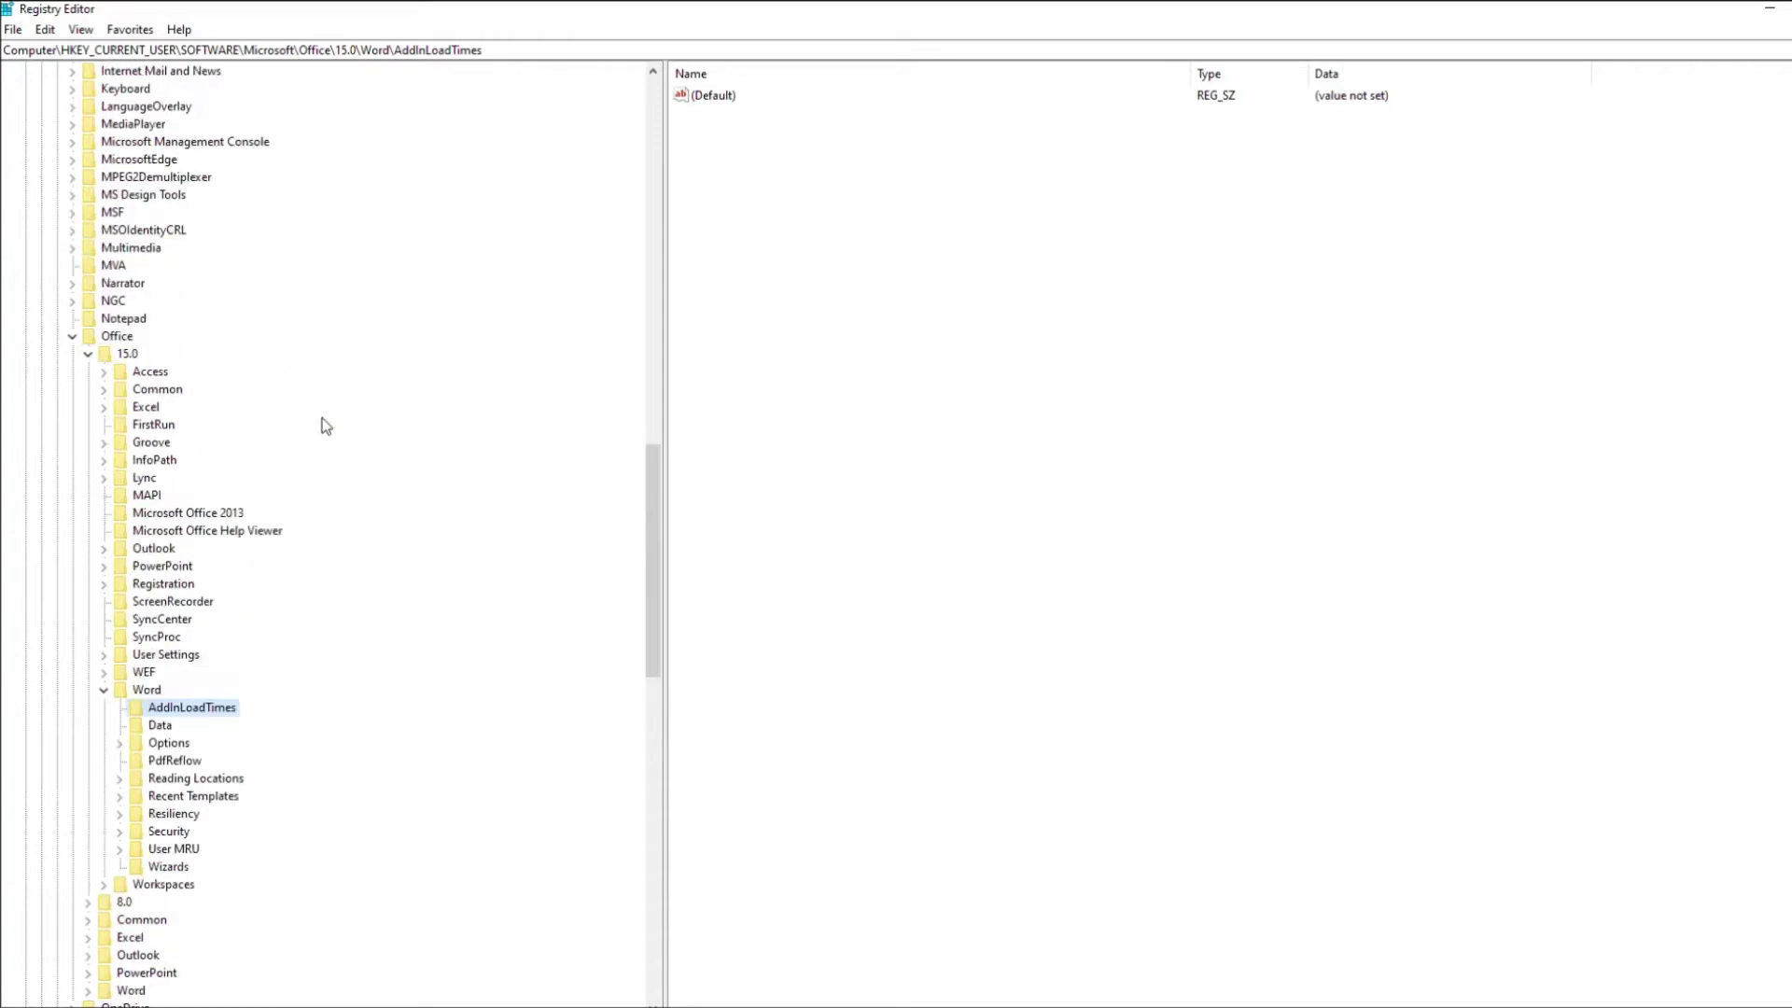
left_click_drag(660, 551, 653, 131)
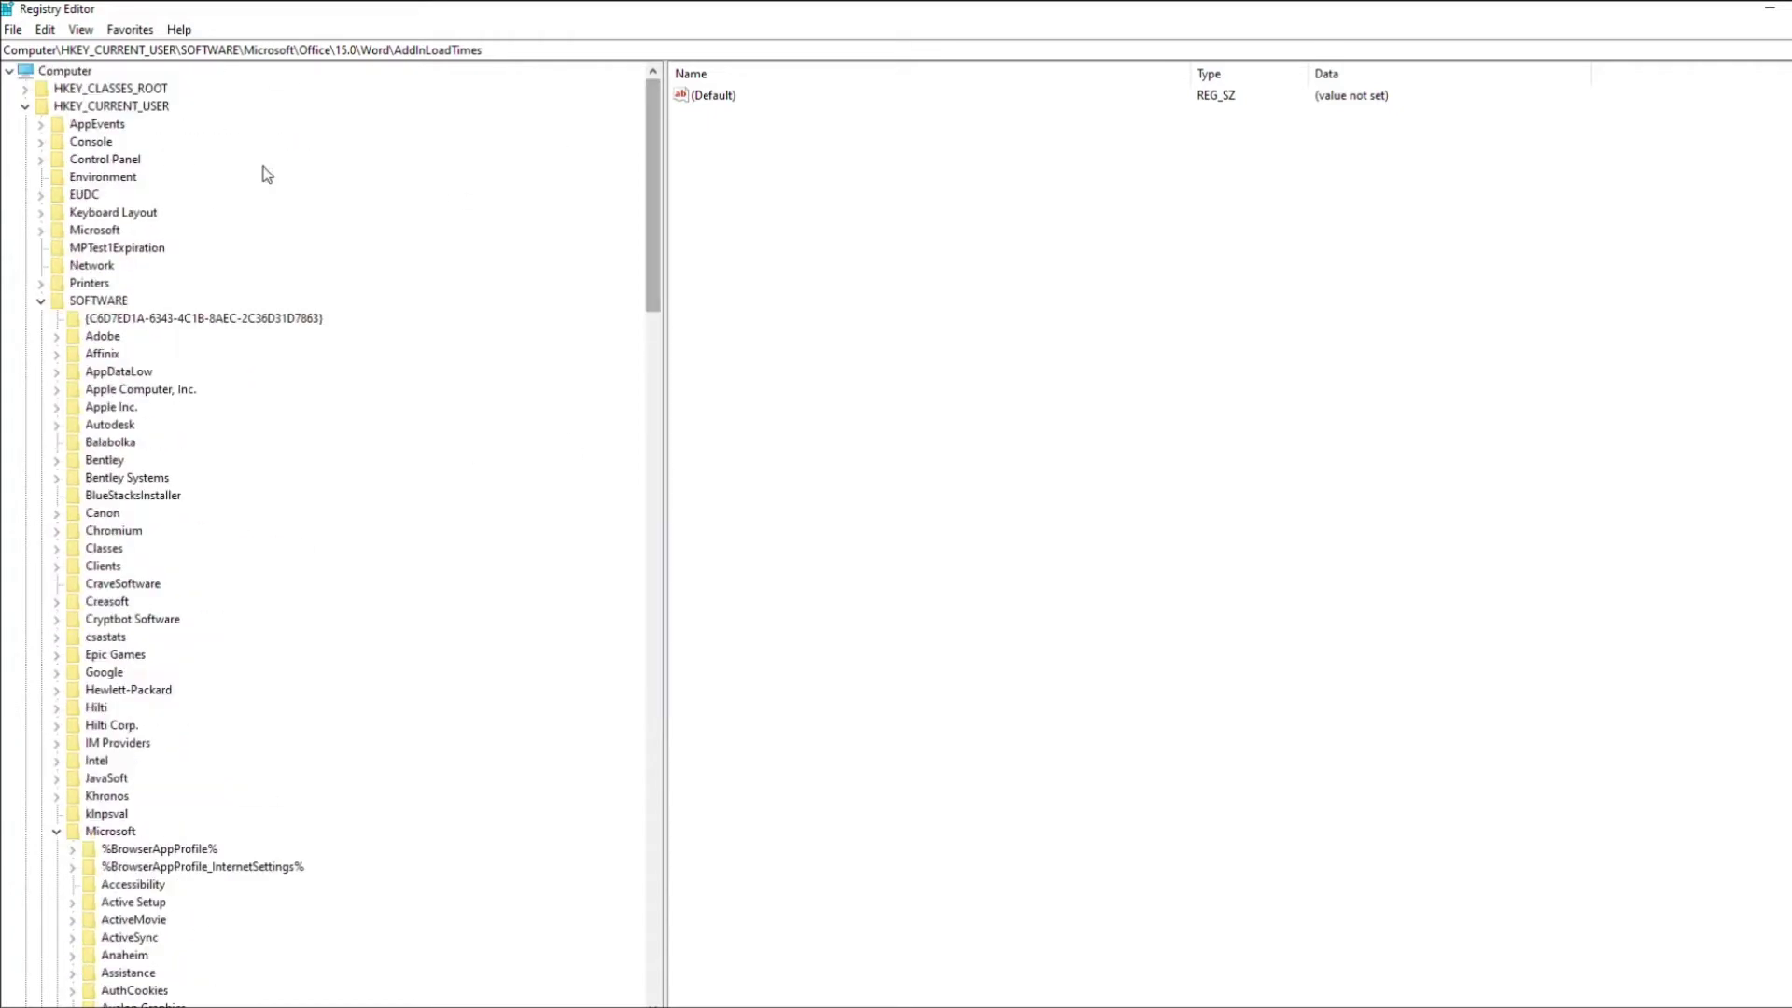
left_click(23, 107)
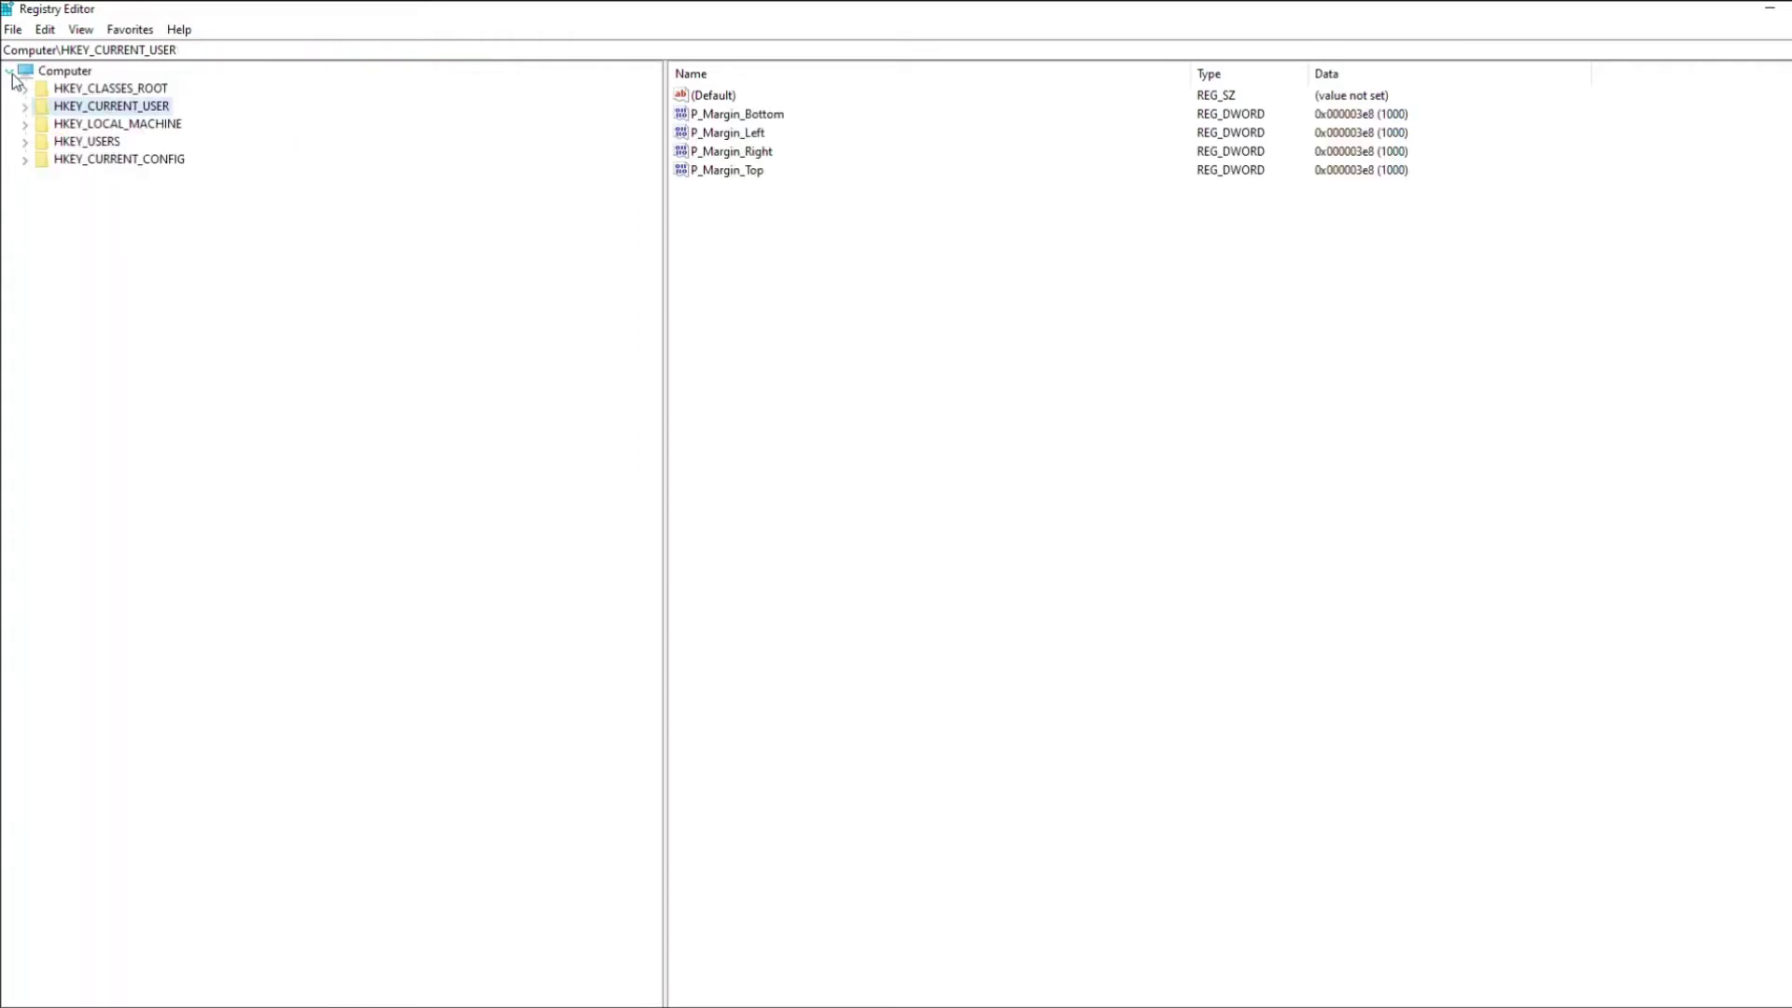
left_click(8, 71)
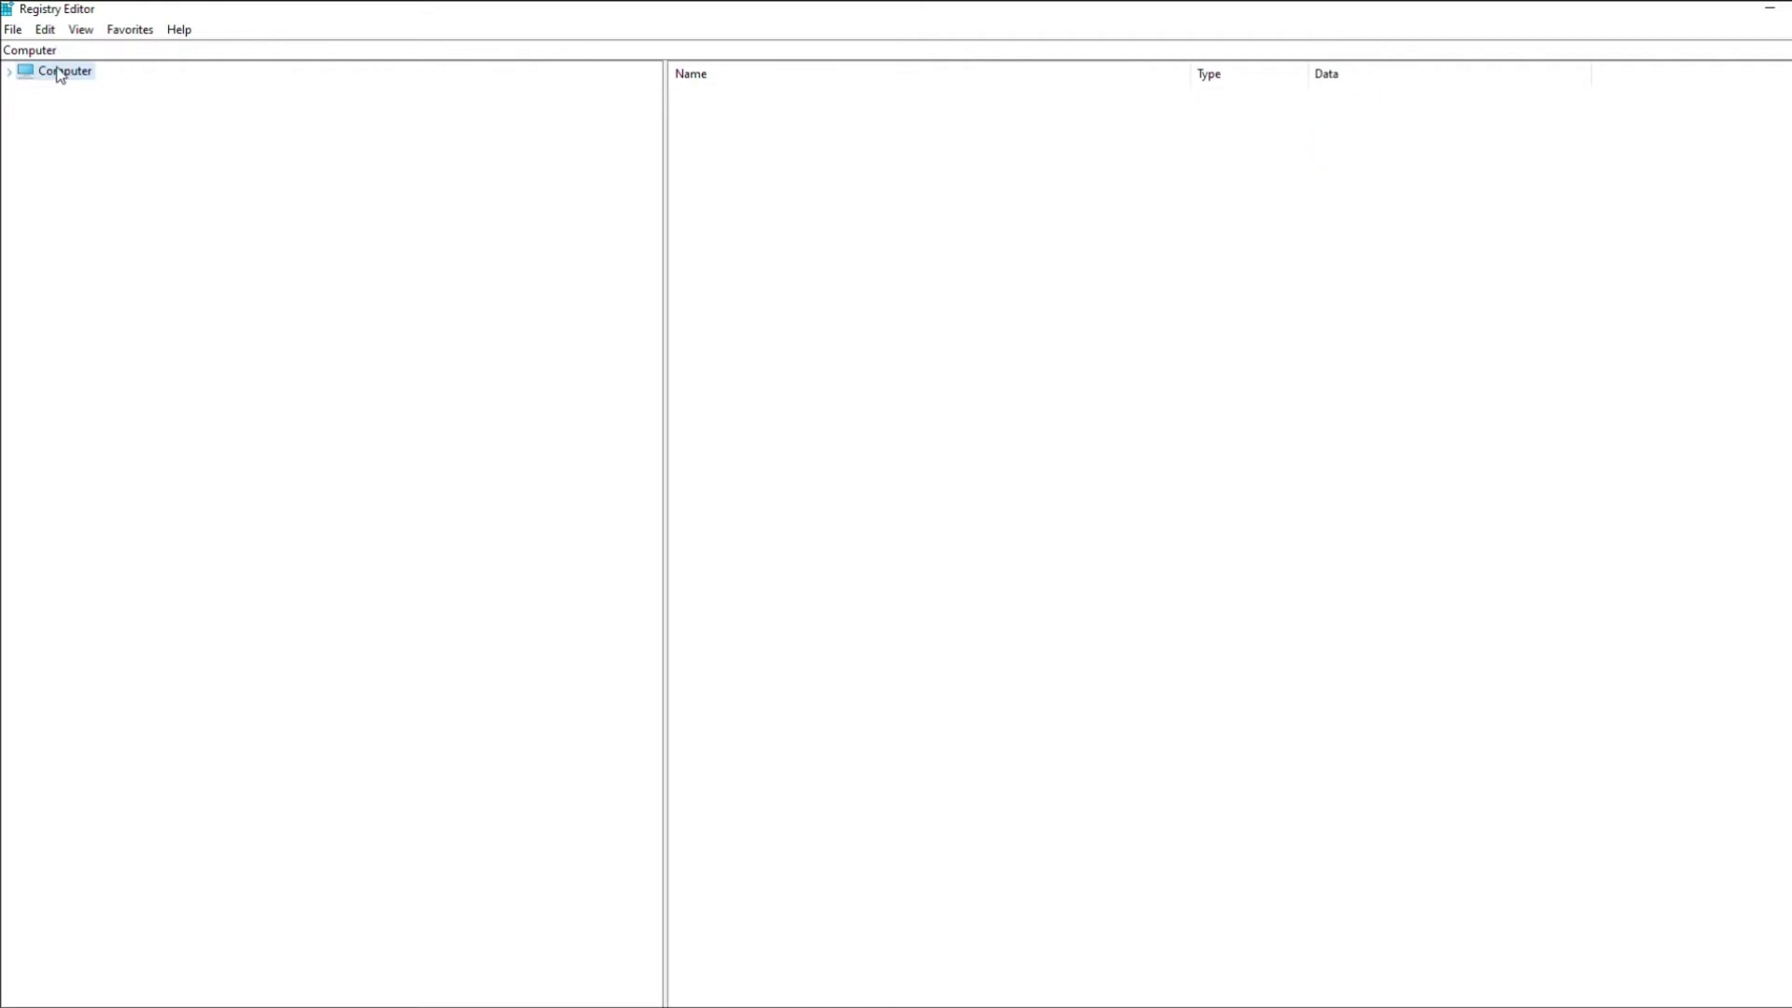
key("ctrl+f")
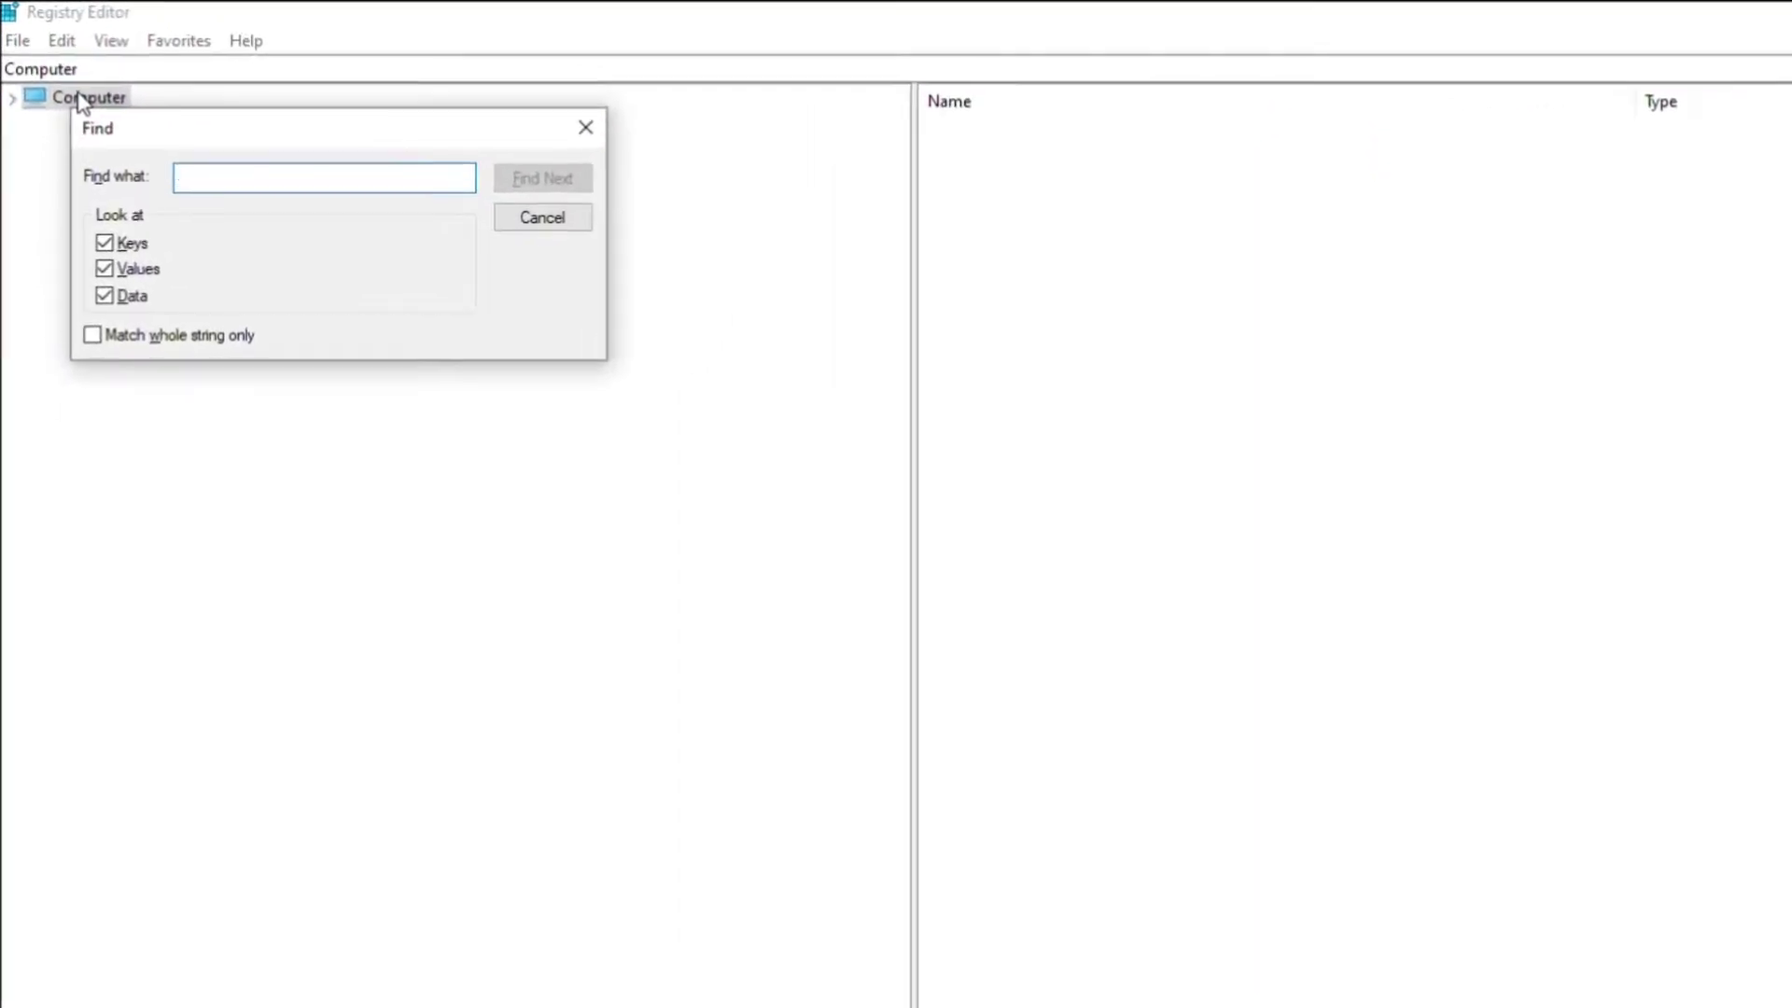
Step: Search the registry for 'windows update' and step through the first matches
type("windows")
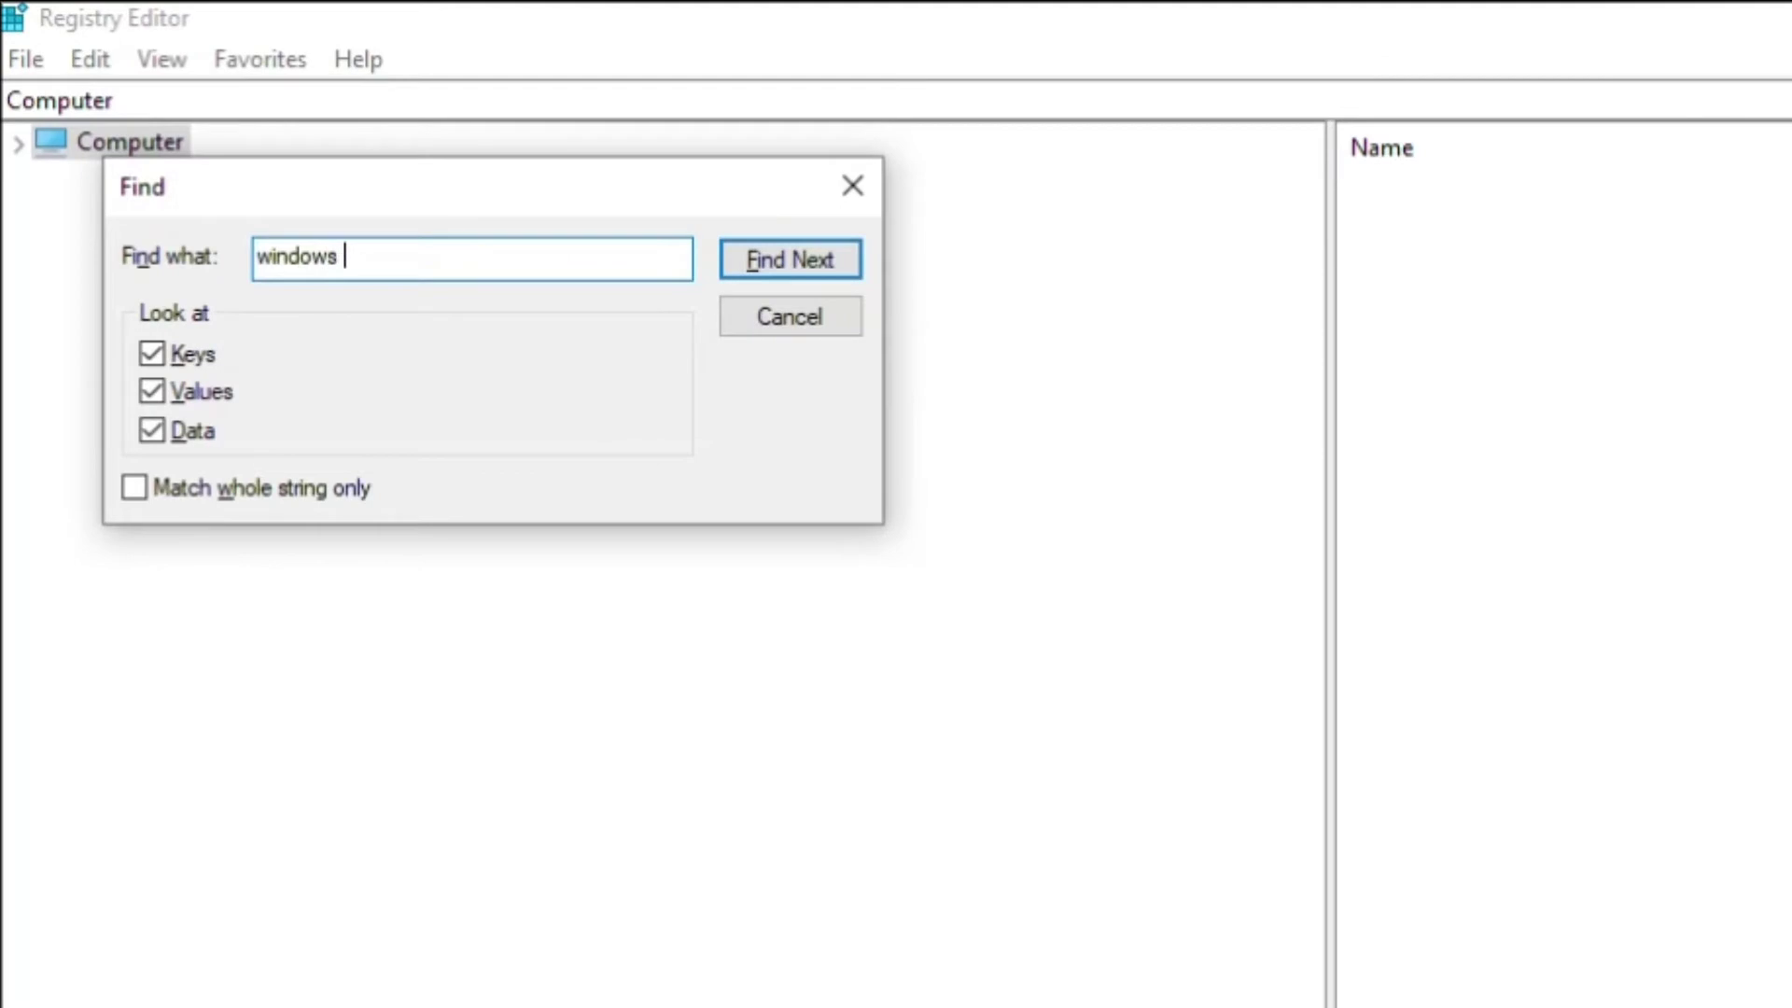
type(" update")
key("Return")
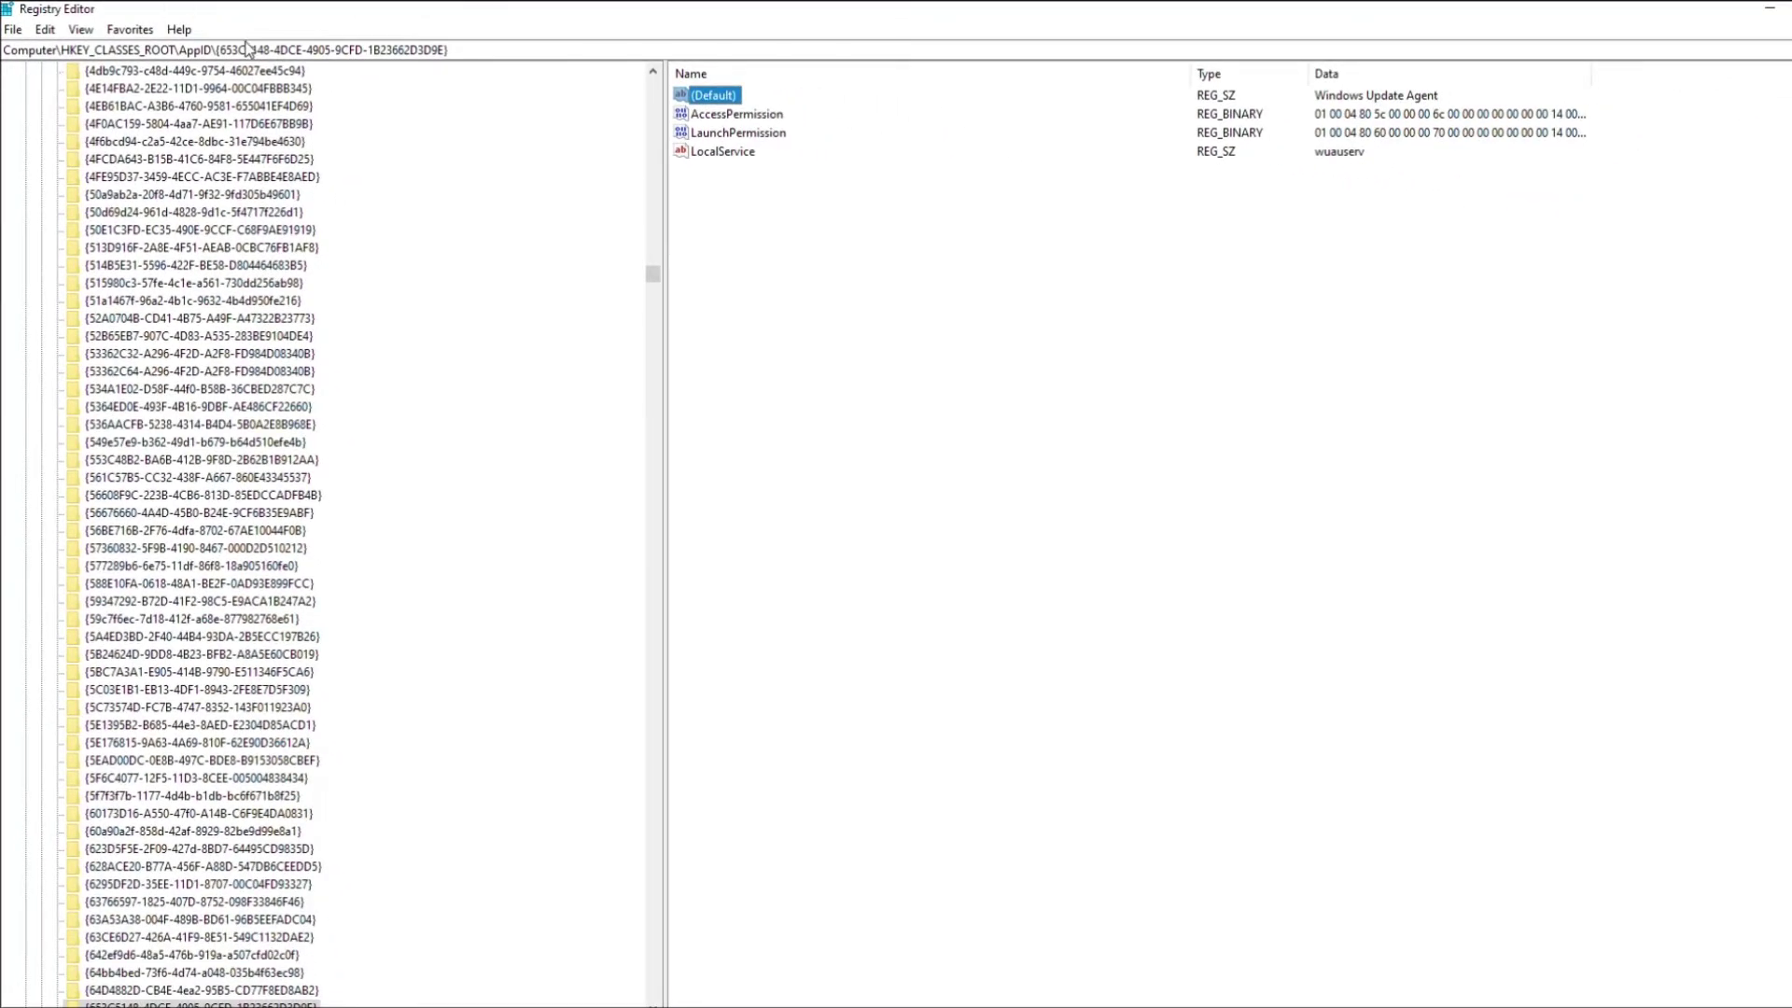
key("F3")
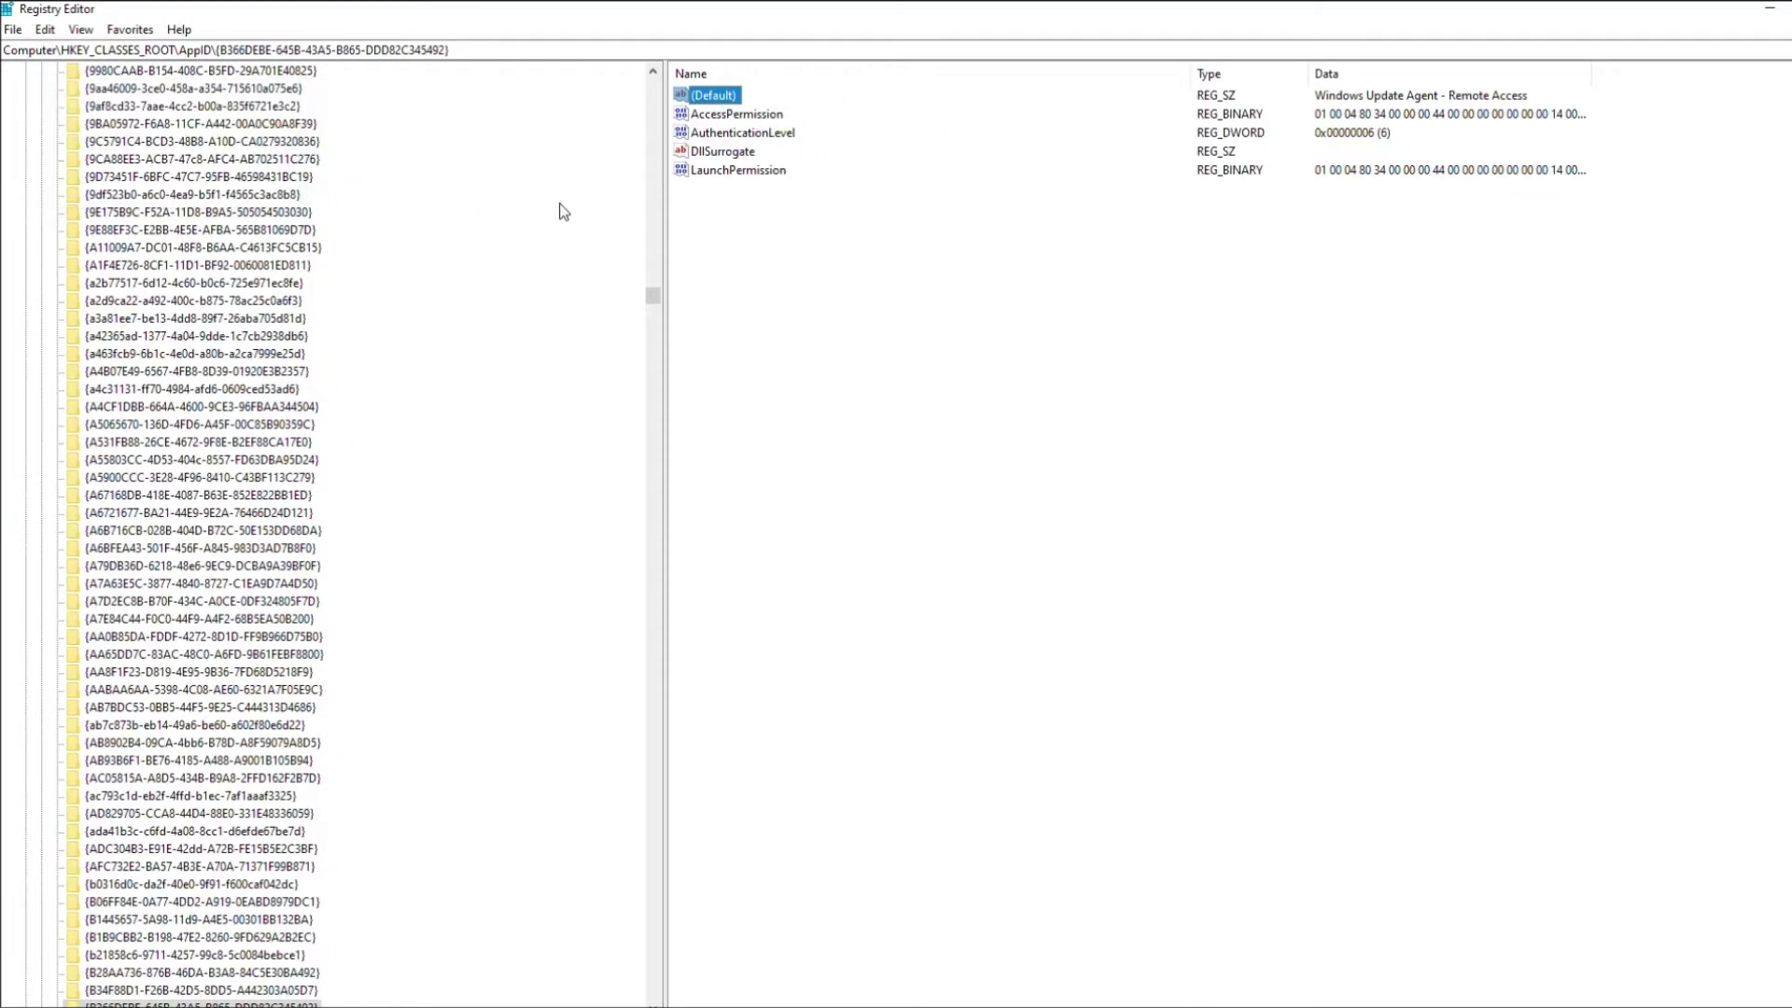
key("F3")
key("F3")
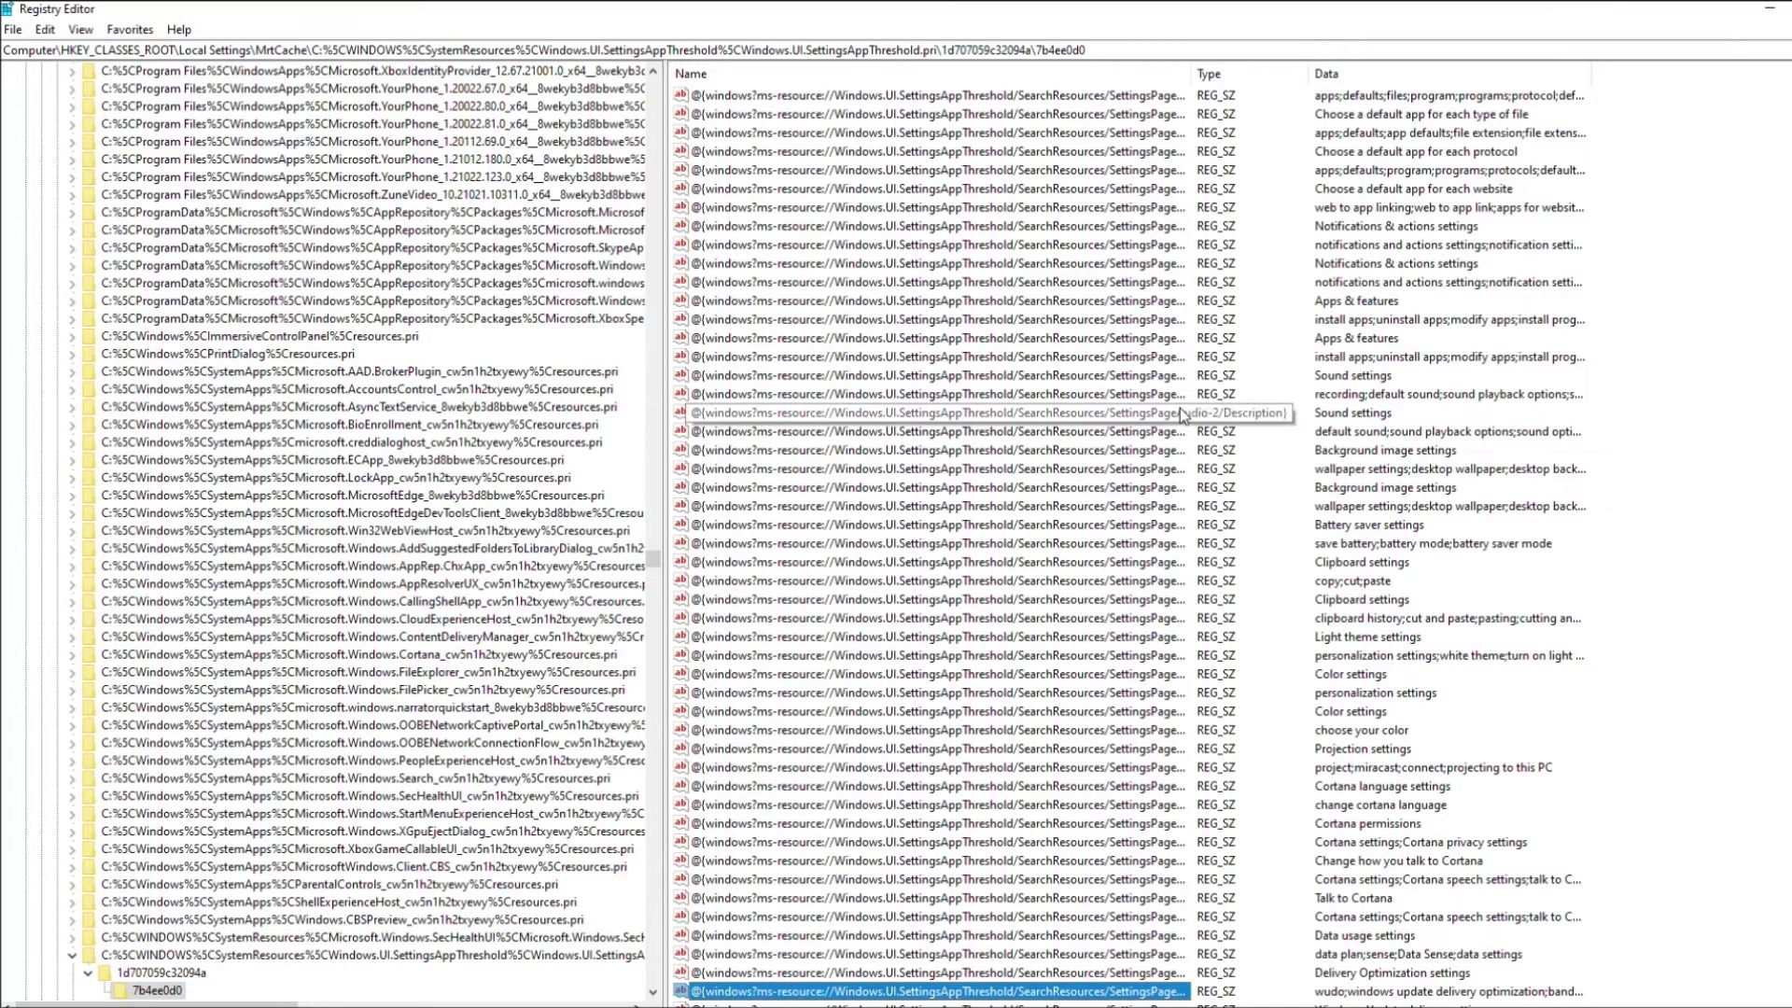
scroll(1179, 407, "down", 10)
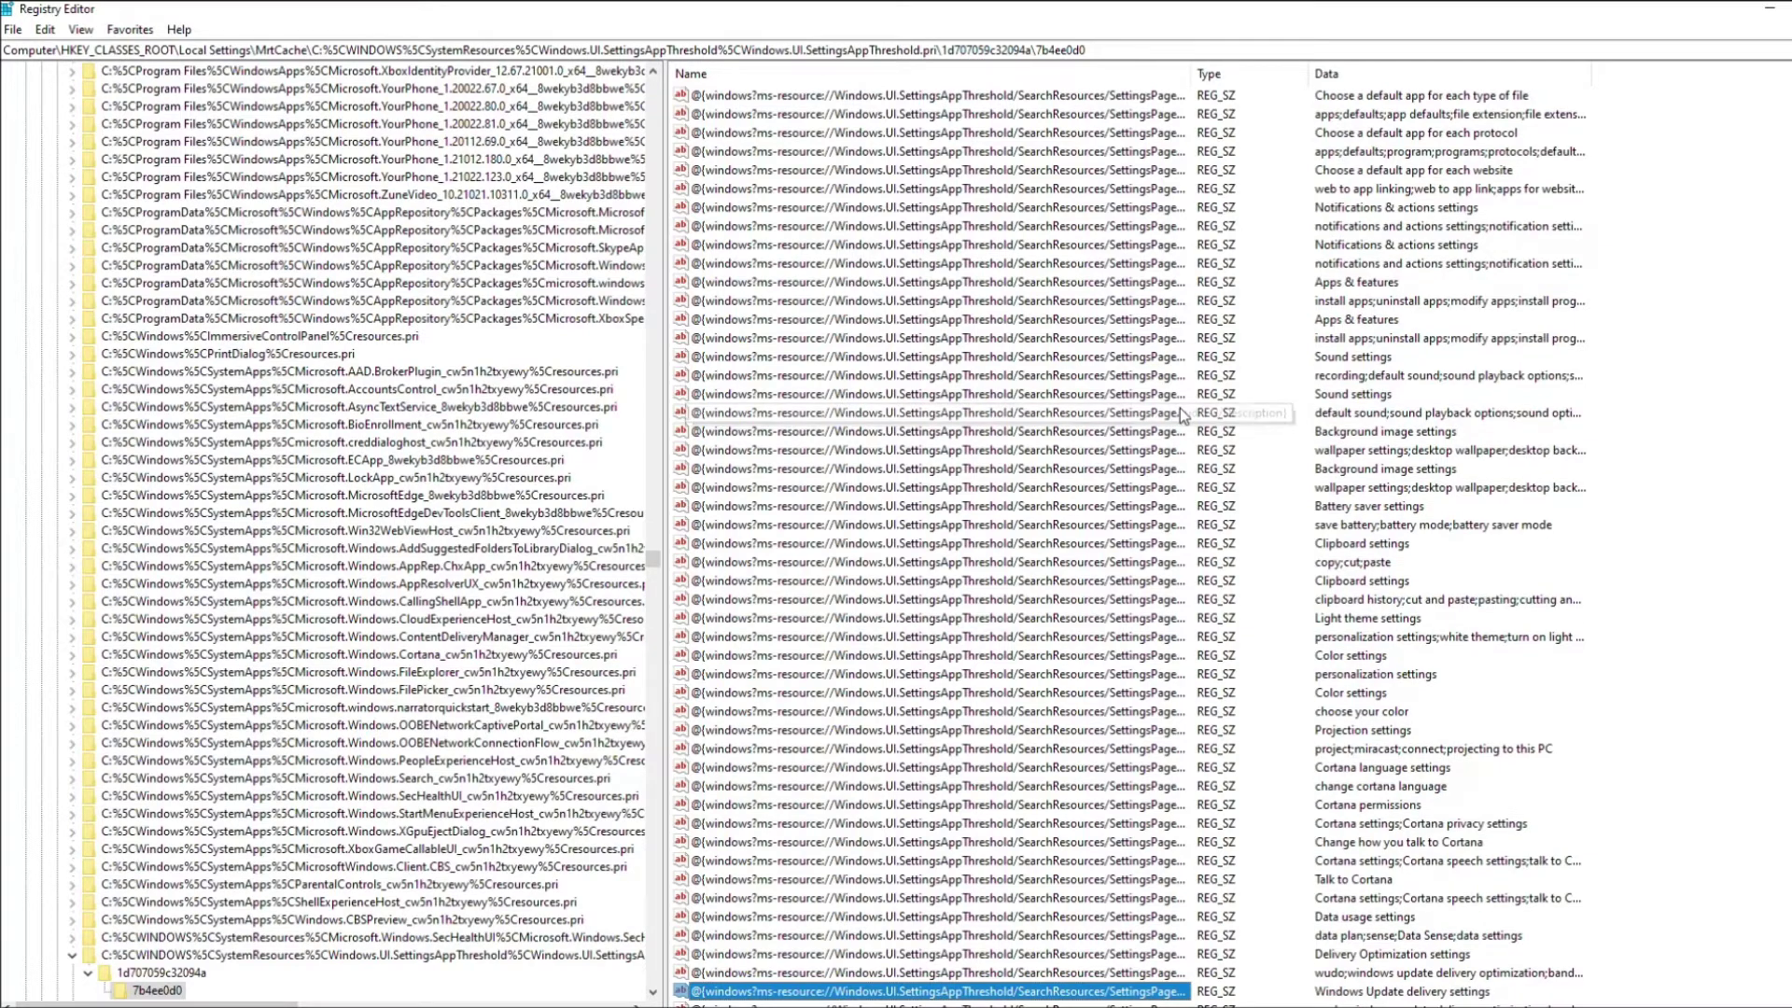
key("F3")
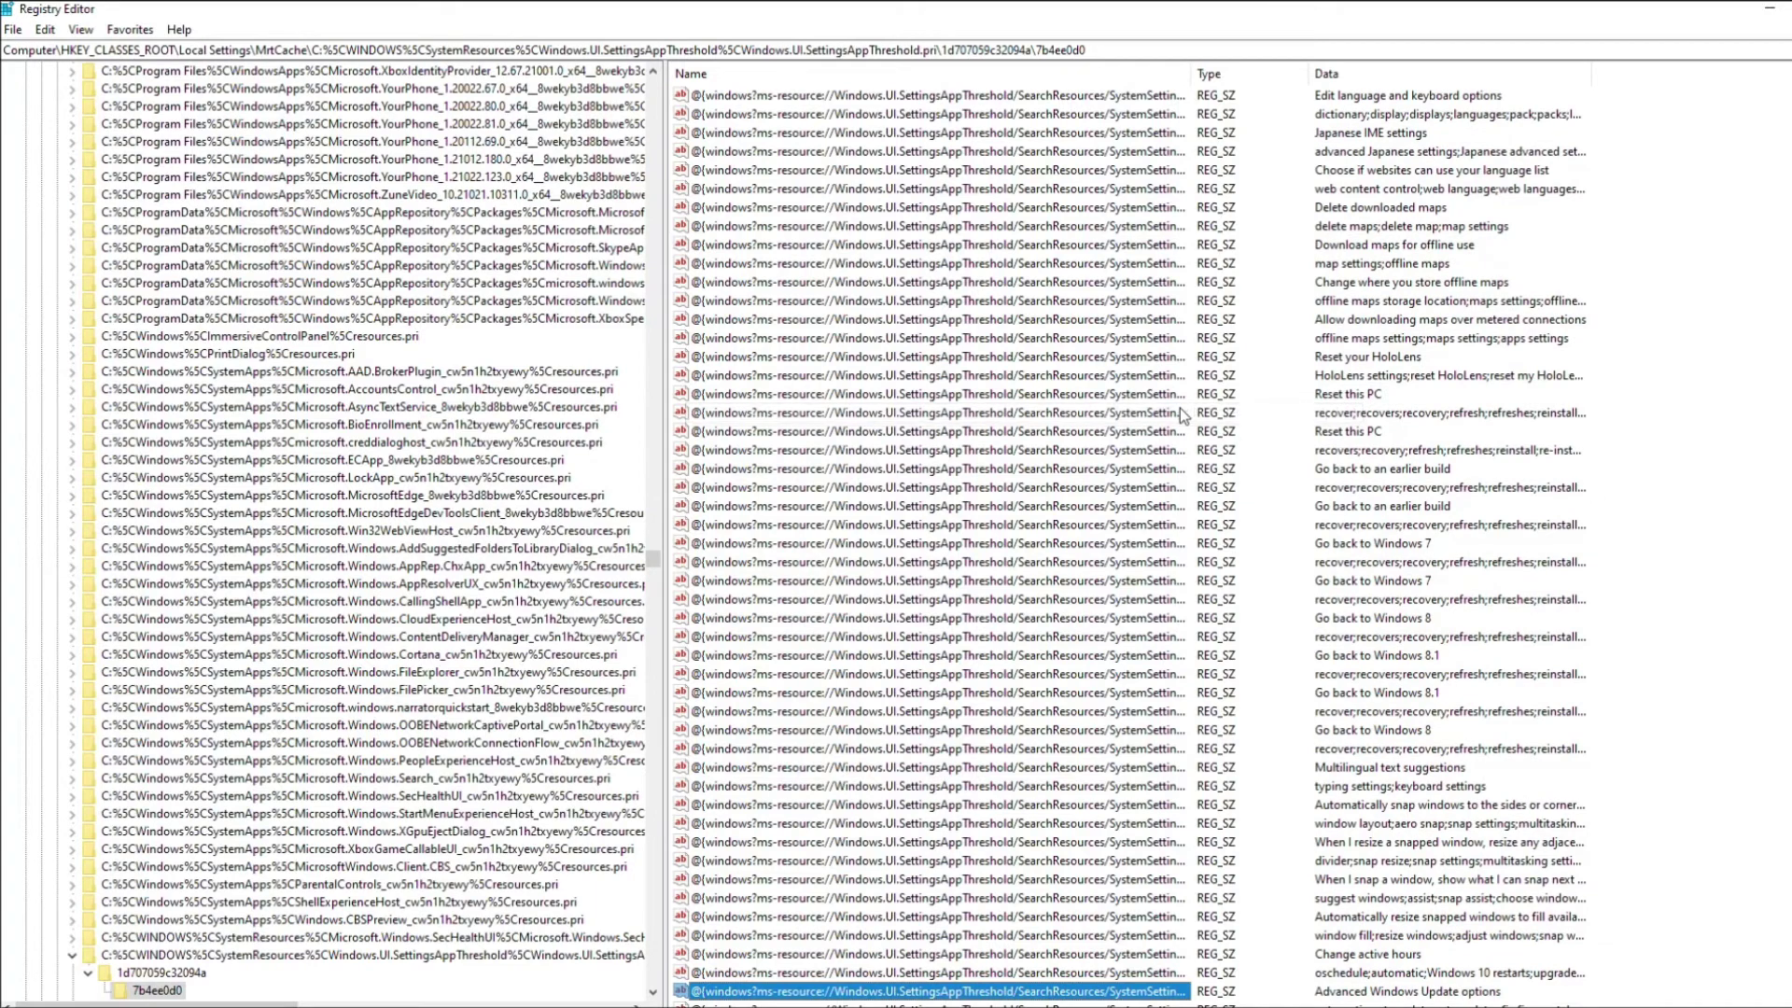
key("F3")
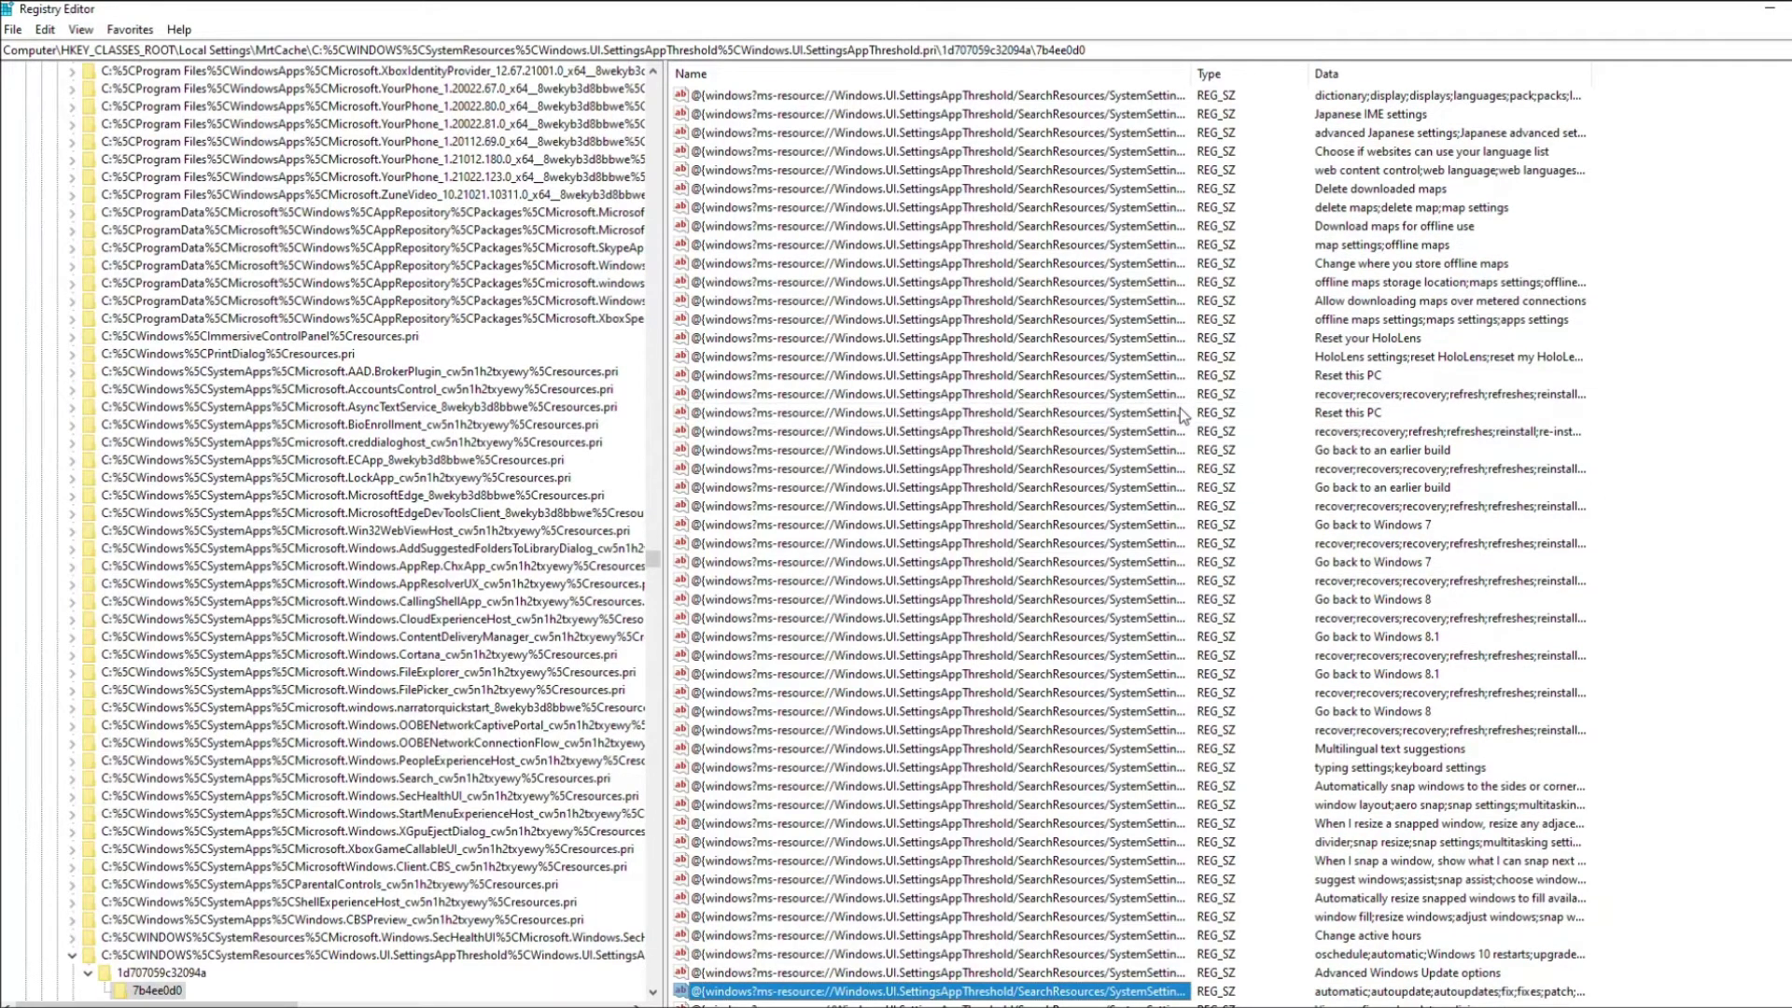
Step: Continue through the matches past the Windows Update Medic Service key
key("Down")
key("Down")
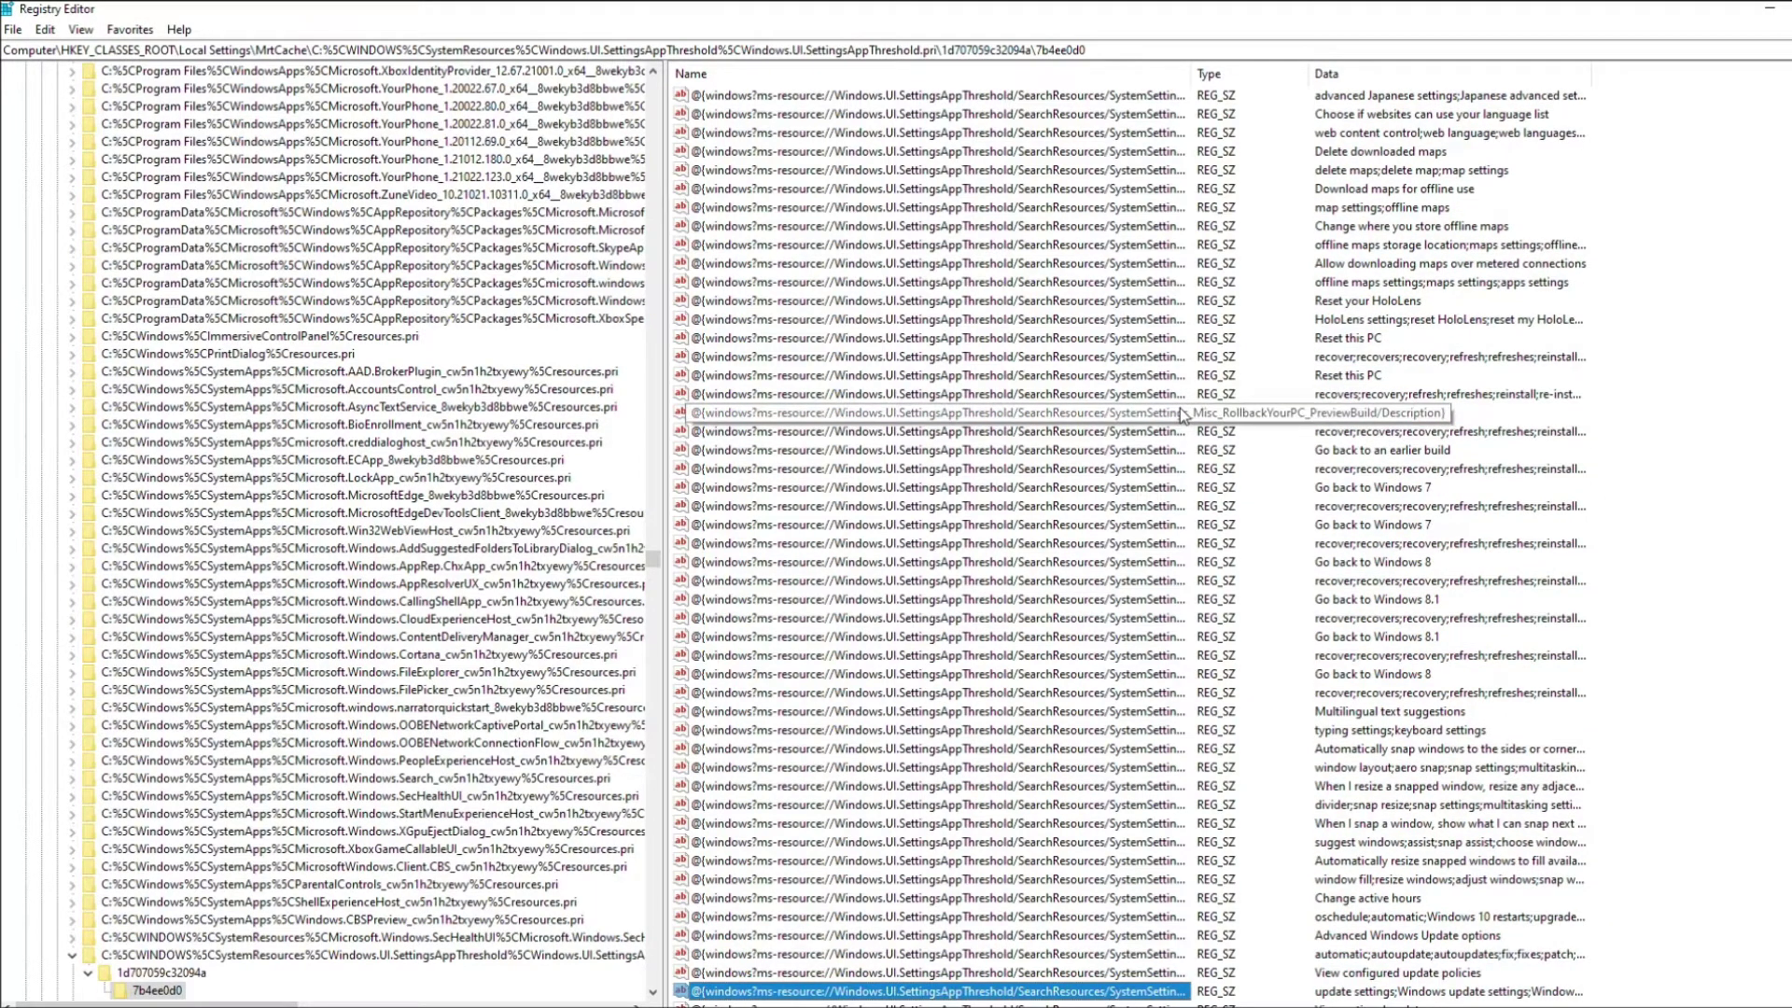
key("Down")
key("Down")
key("Down")
key("Down")
key("Down")
key("Down")
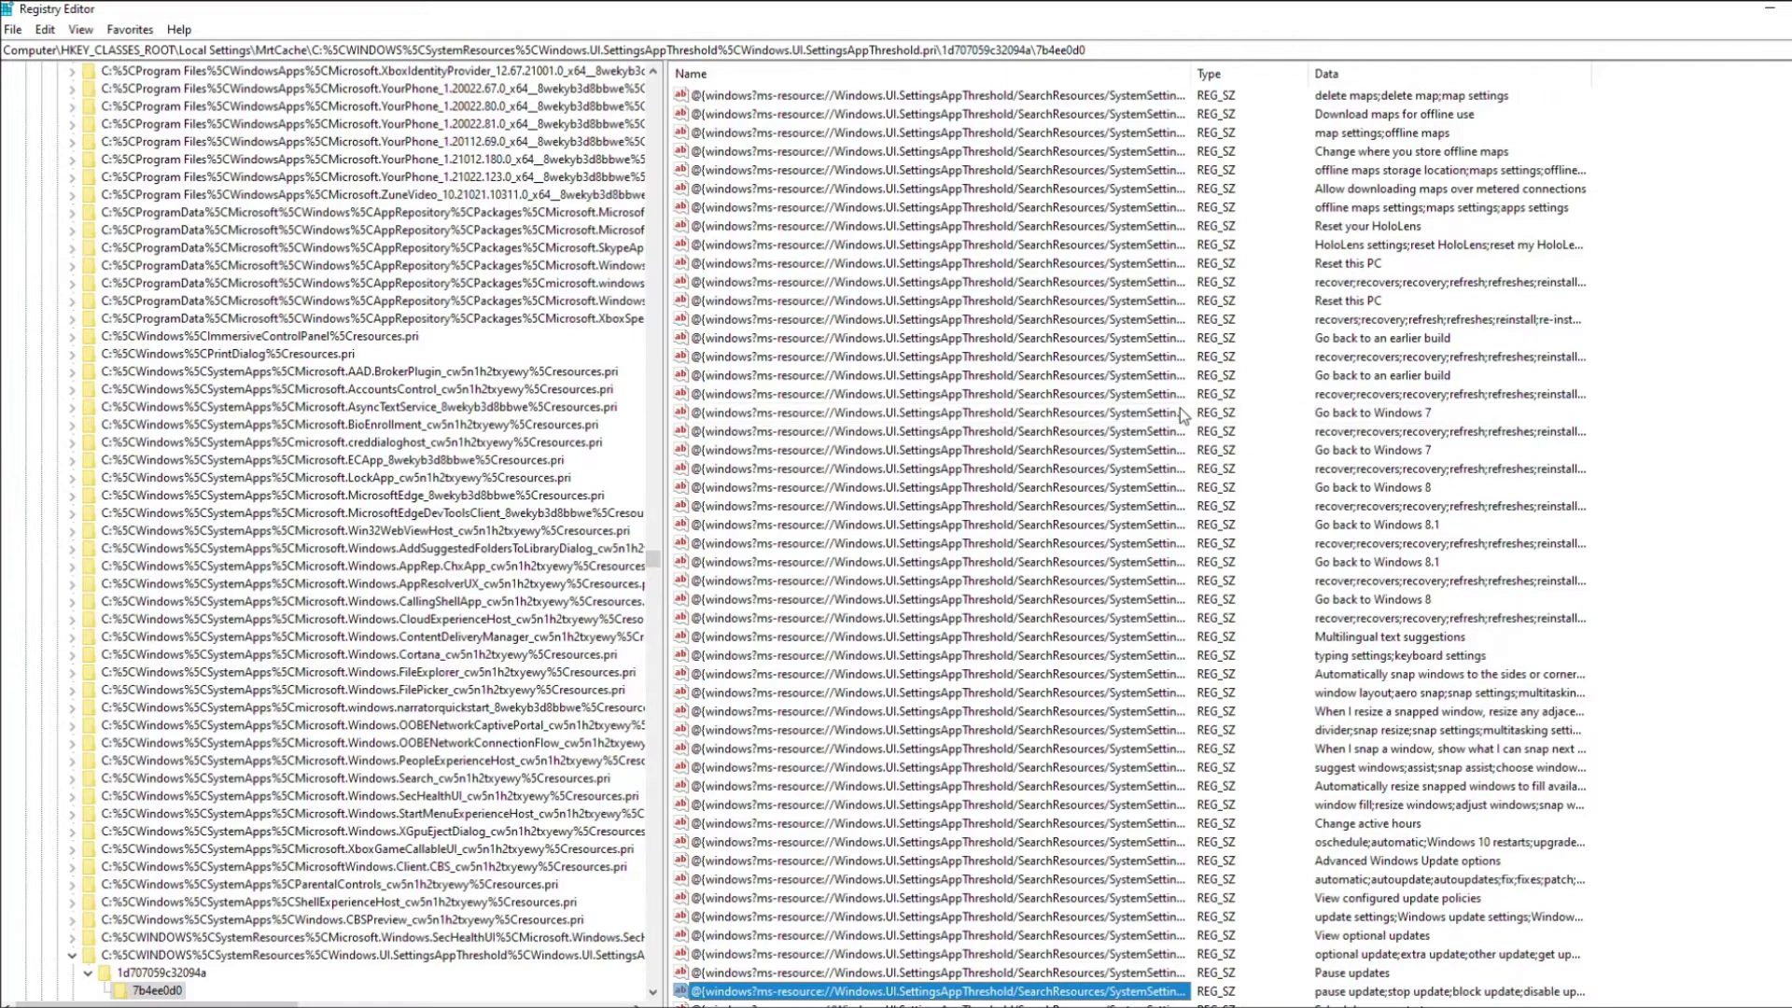
key("F3")
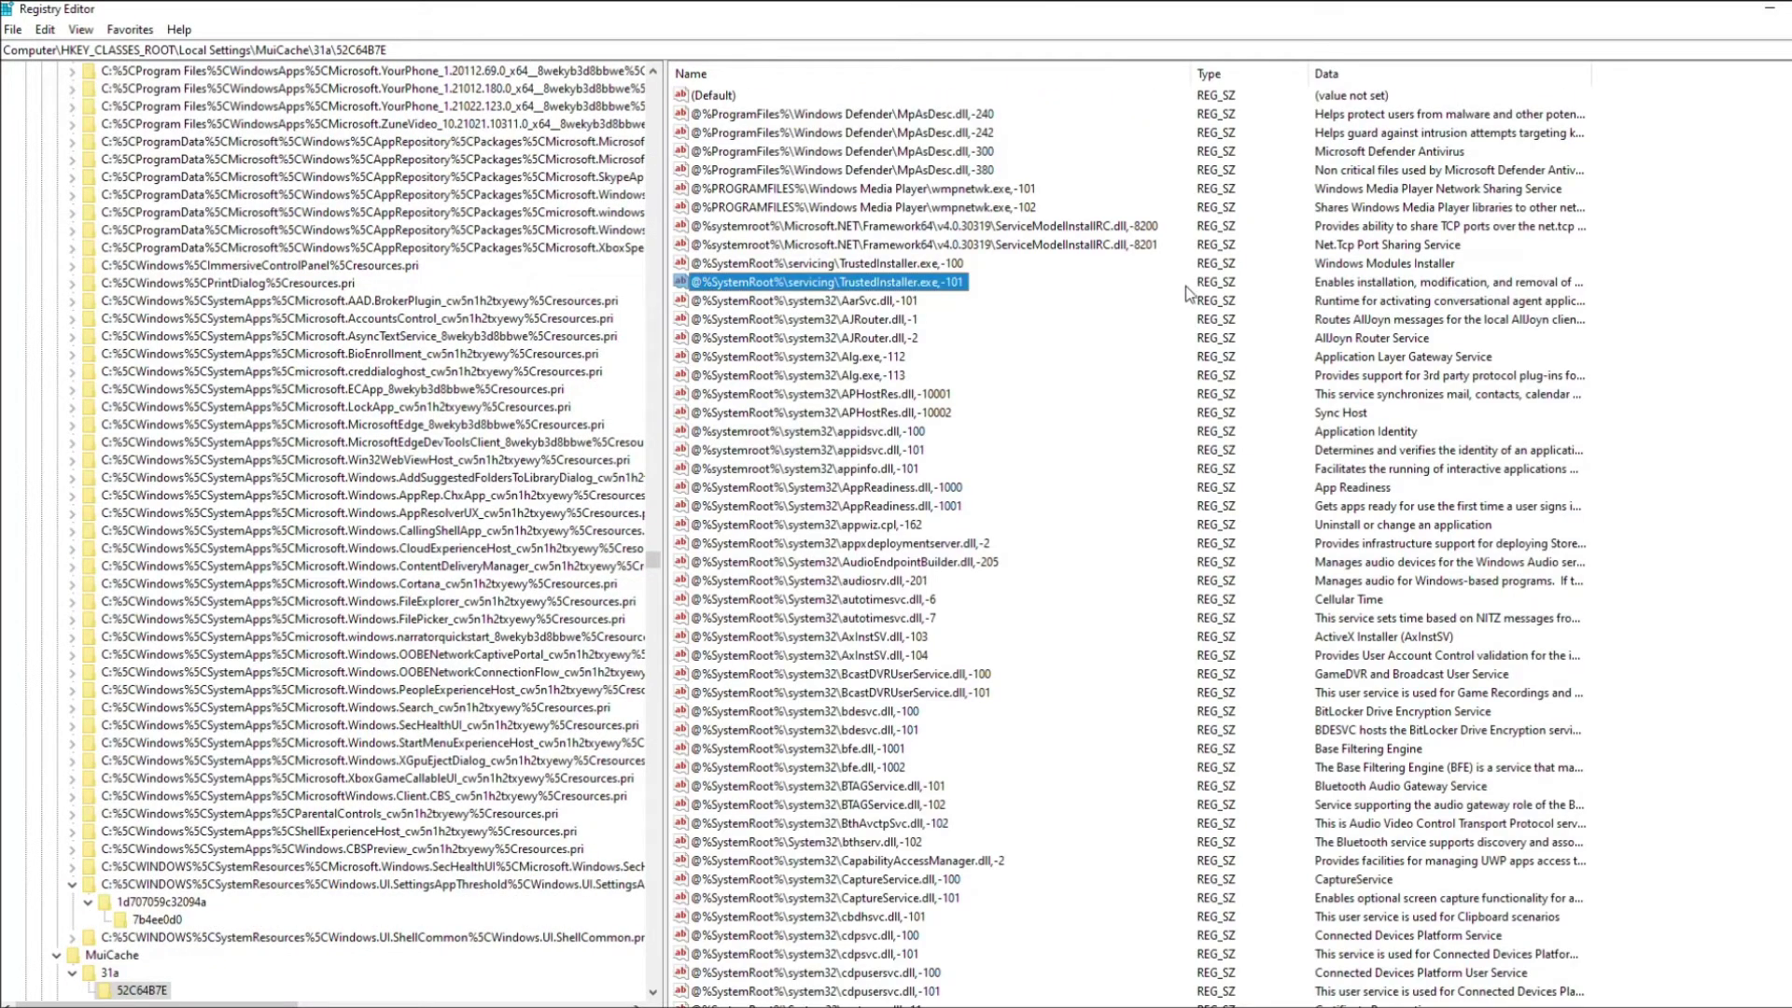
key("F3")
key("F3")
key("F3")
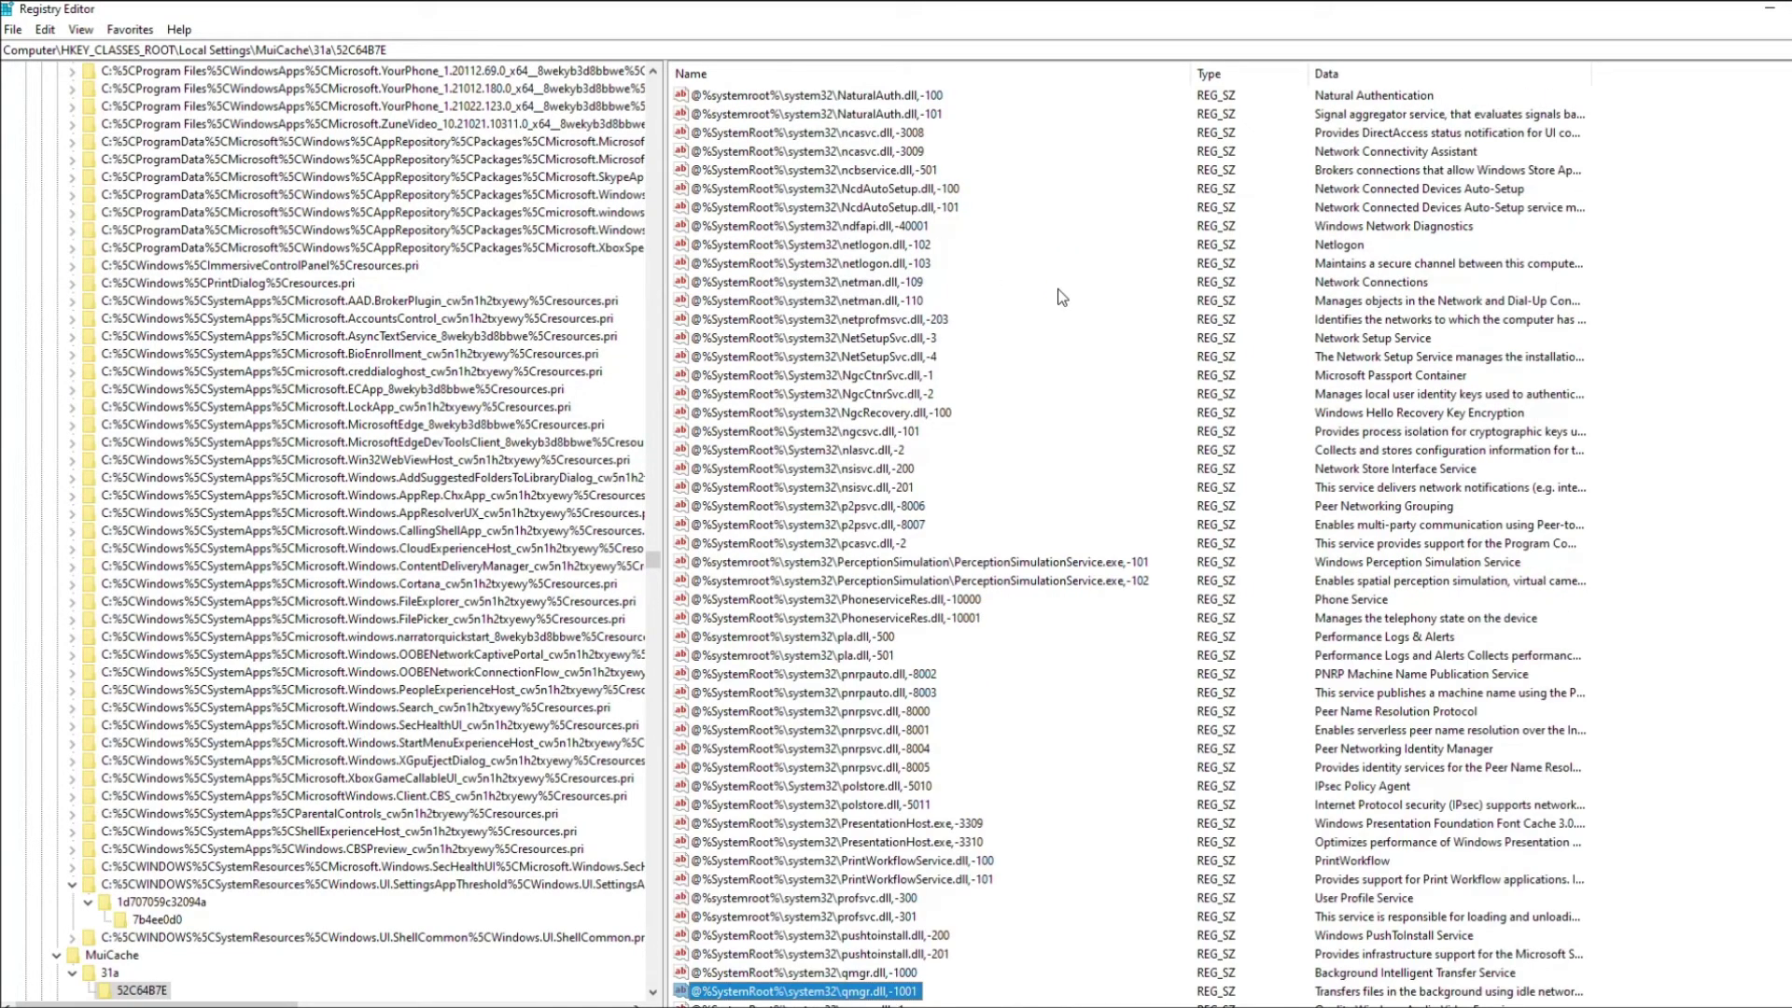
key("F3")
key("F3")
key("F3")
key("F3")
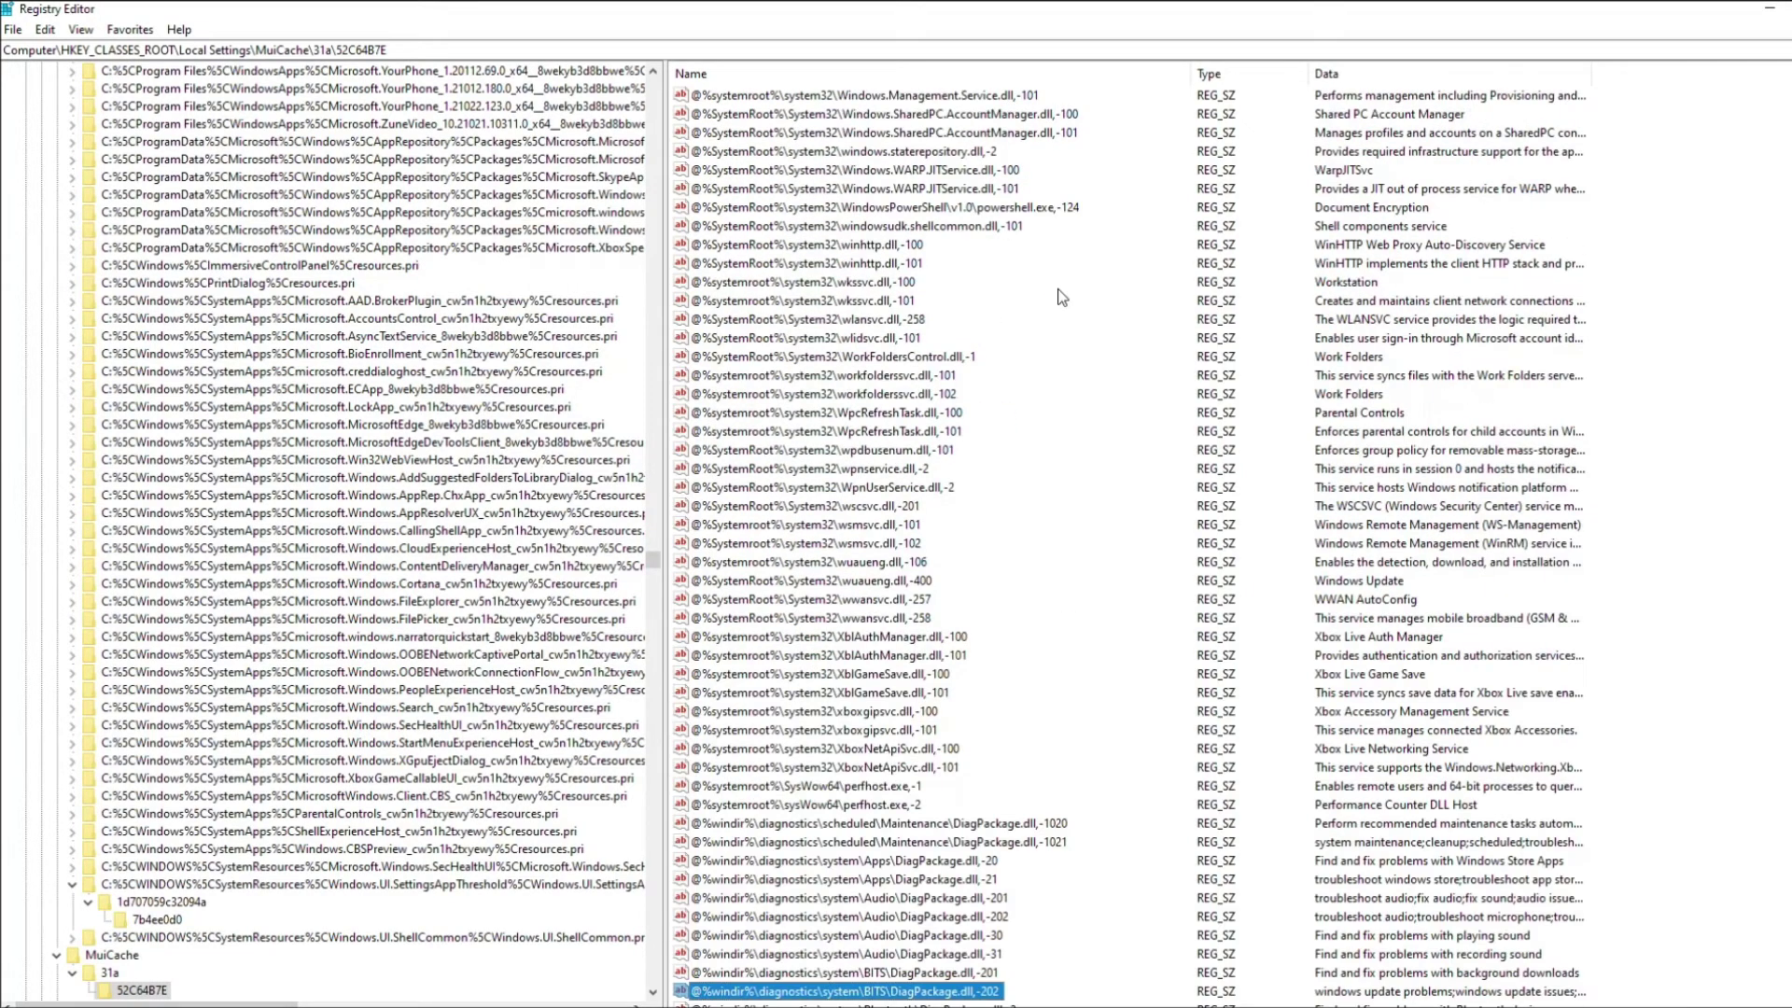
key("F3")
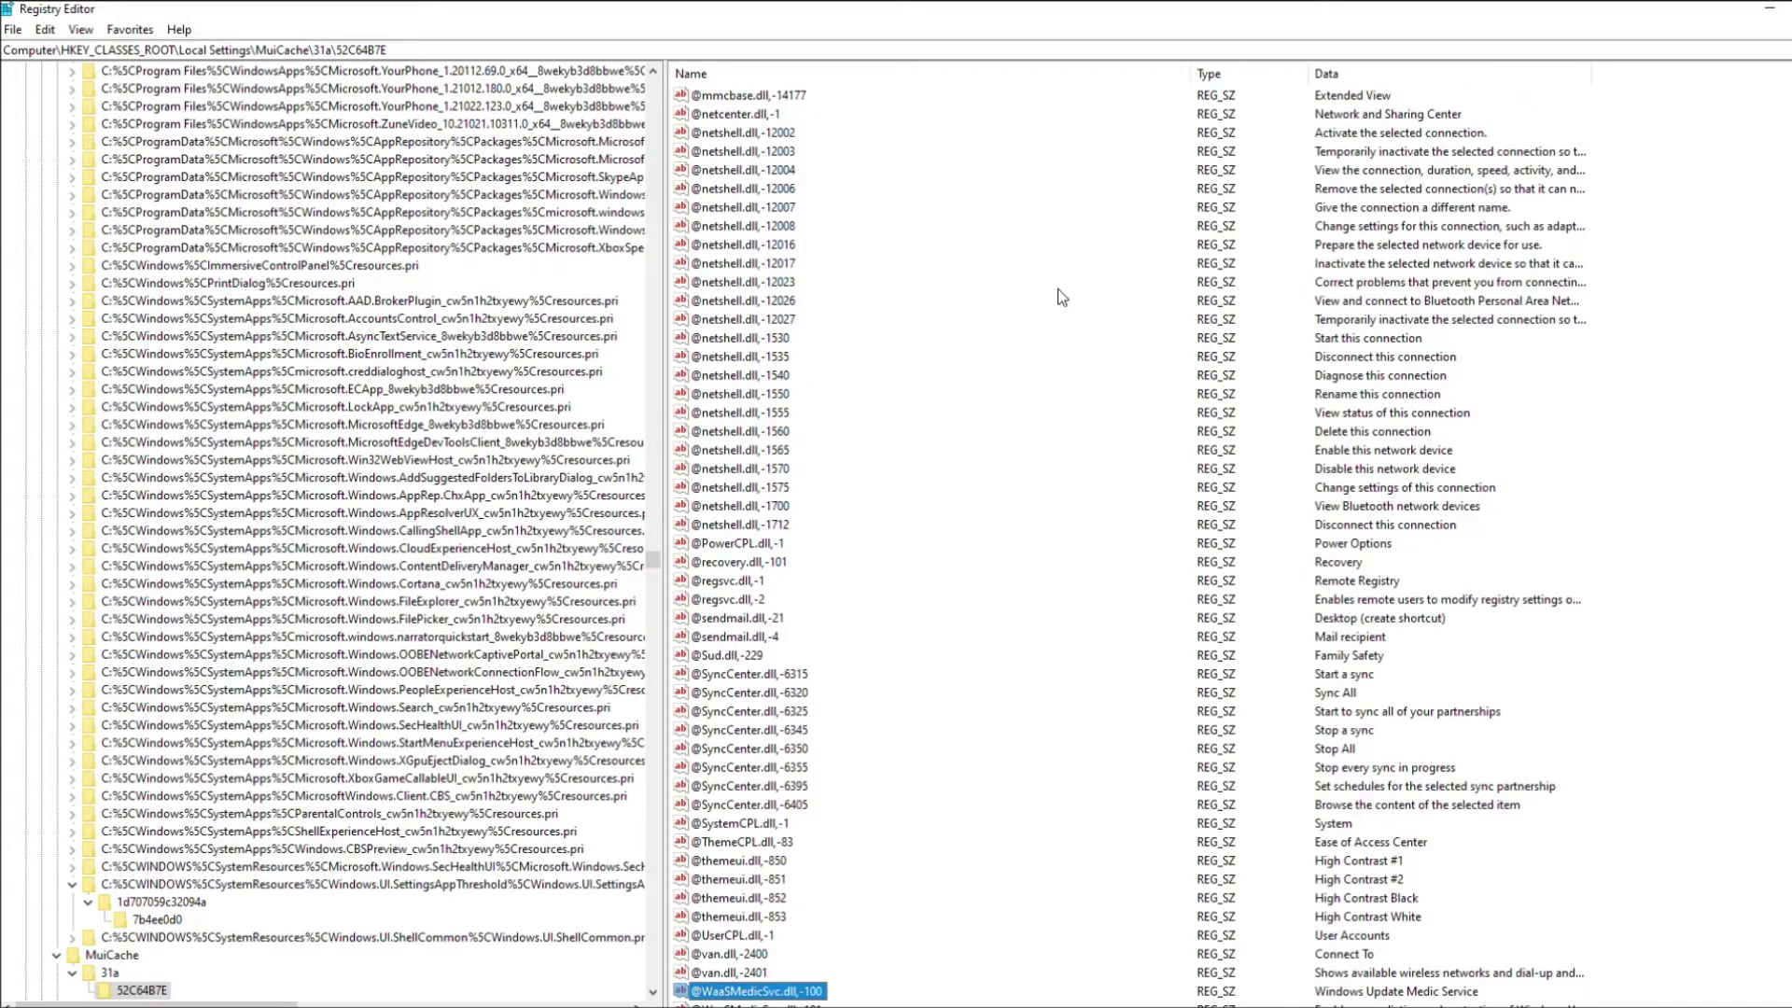
key("F3")
key("F3")
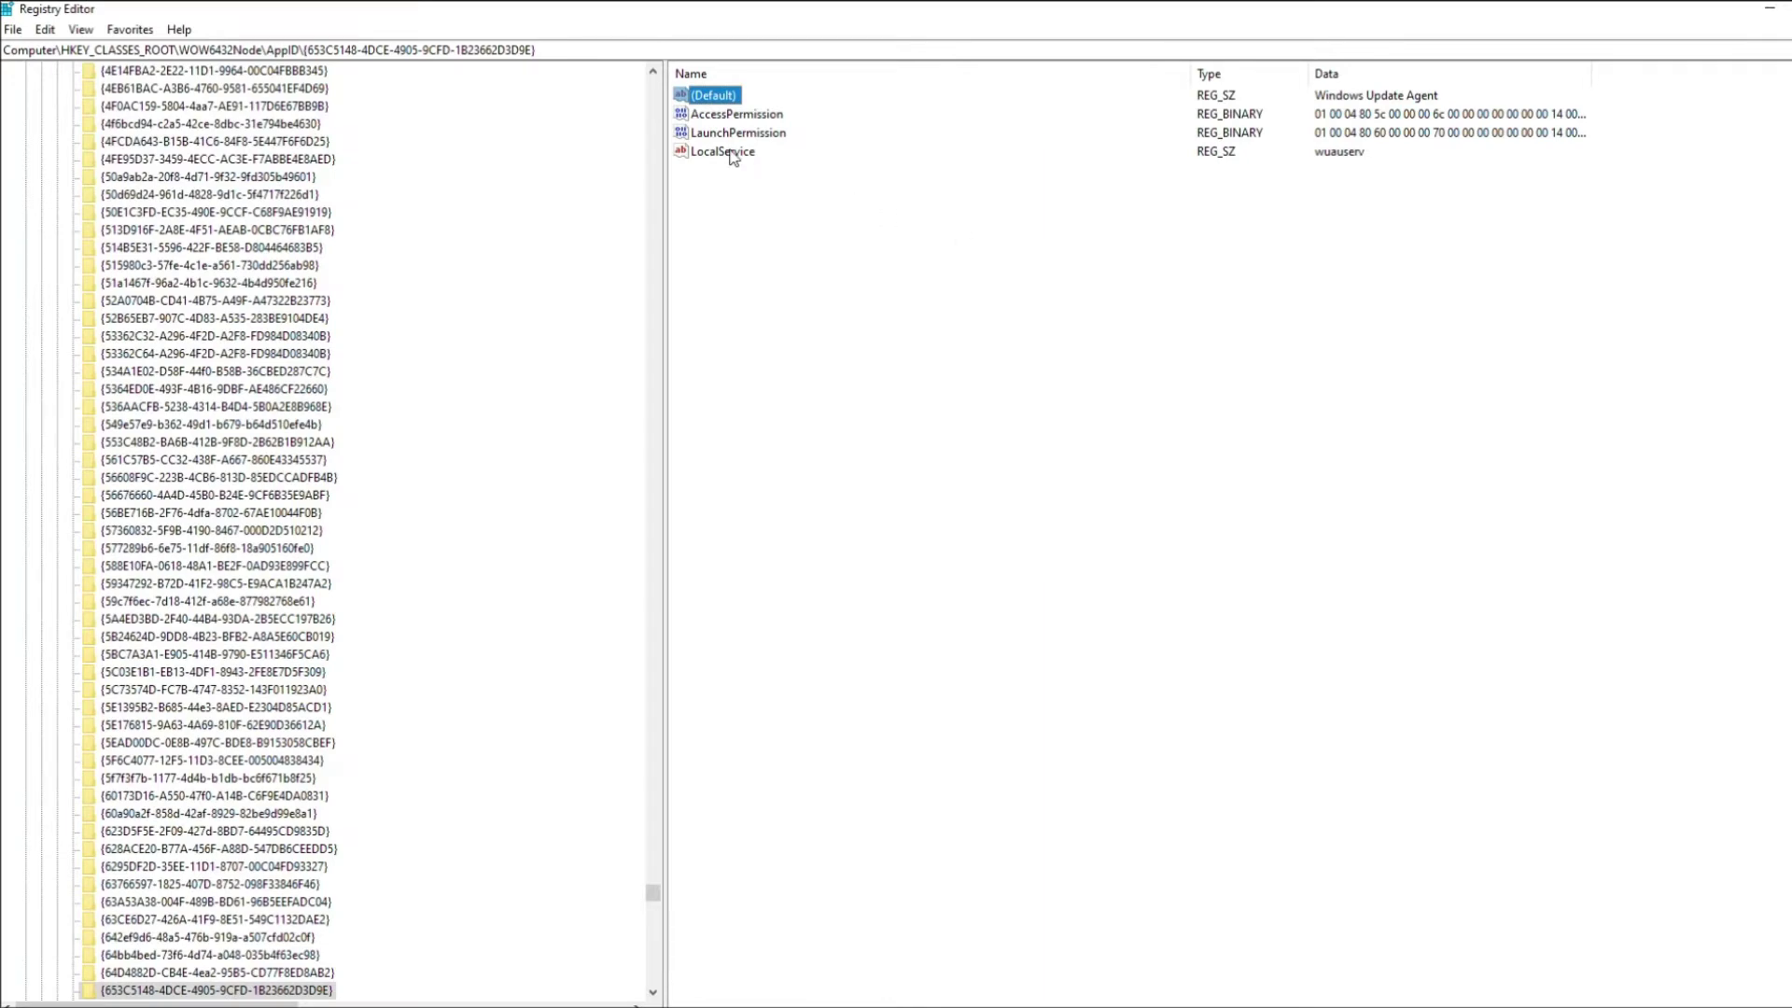
key("F3")
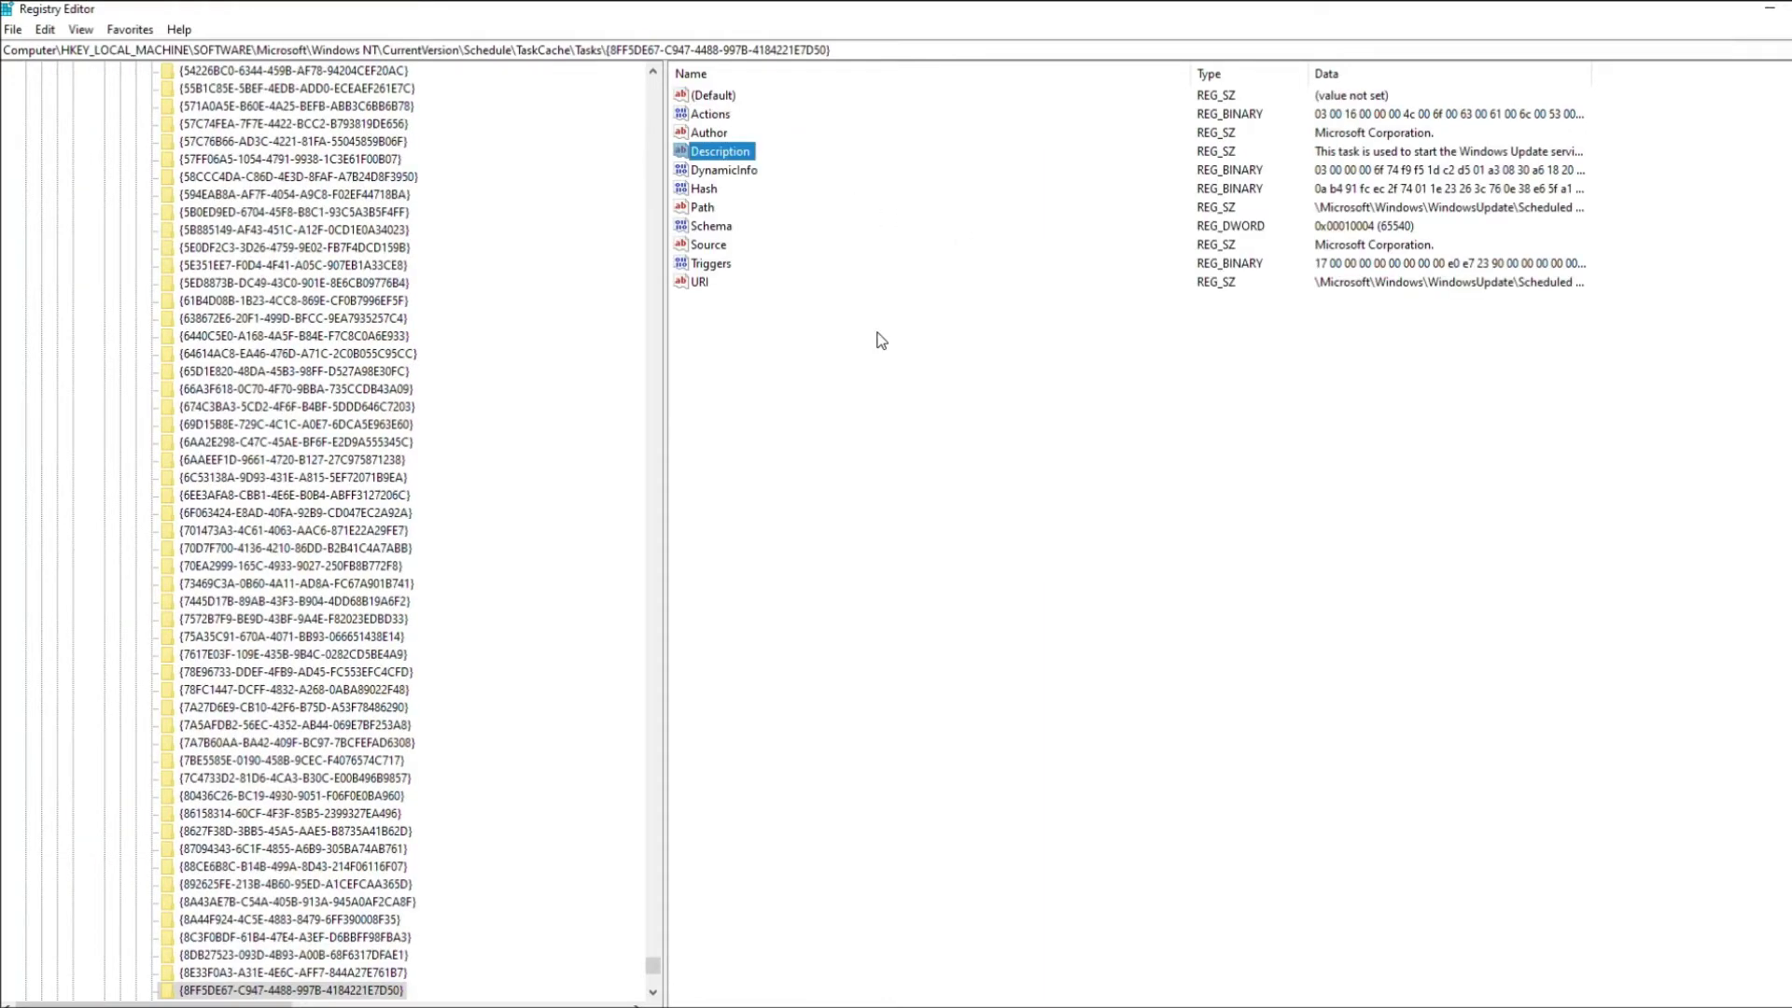
key("F3")
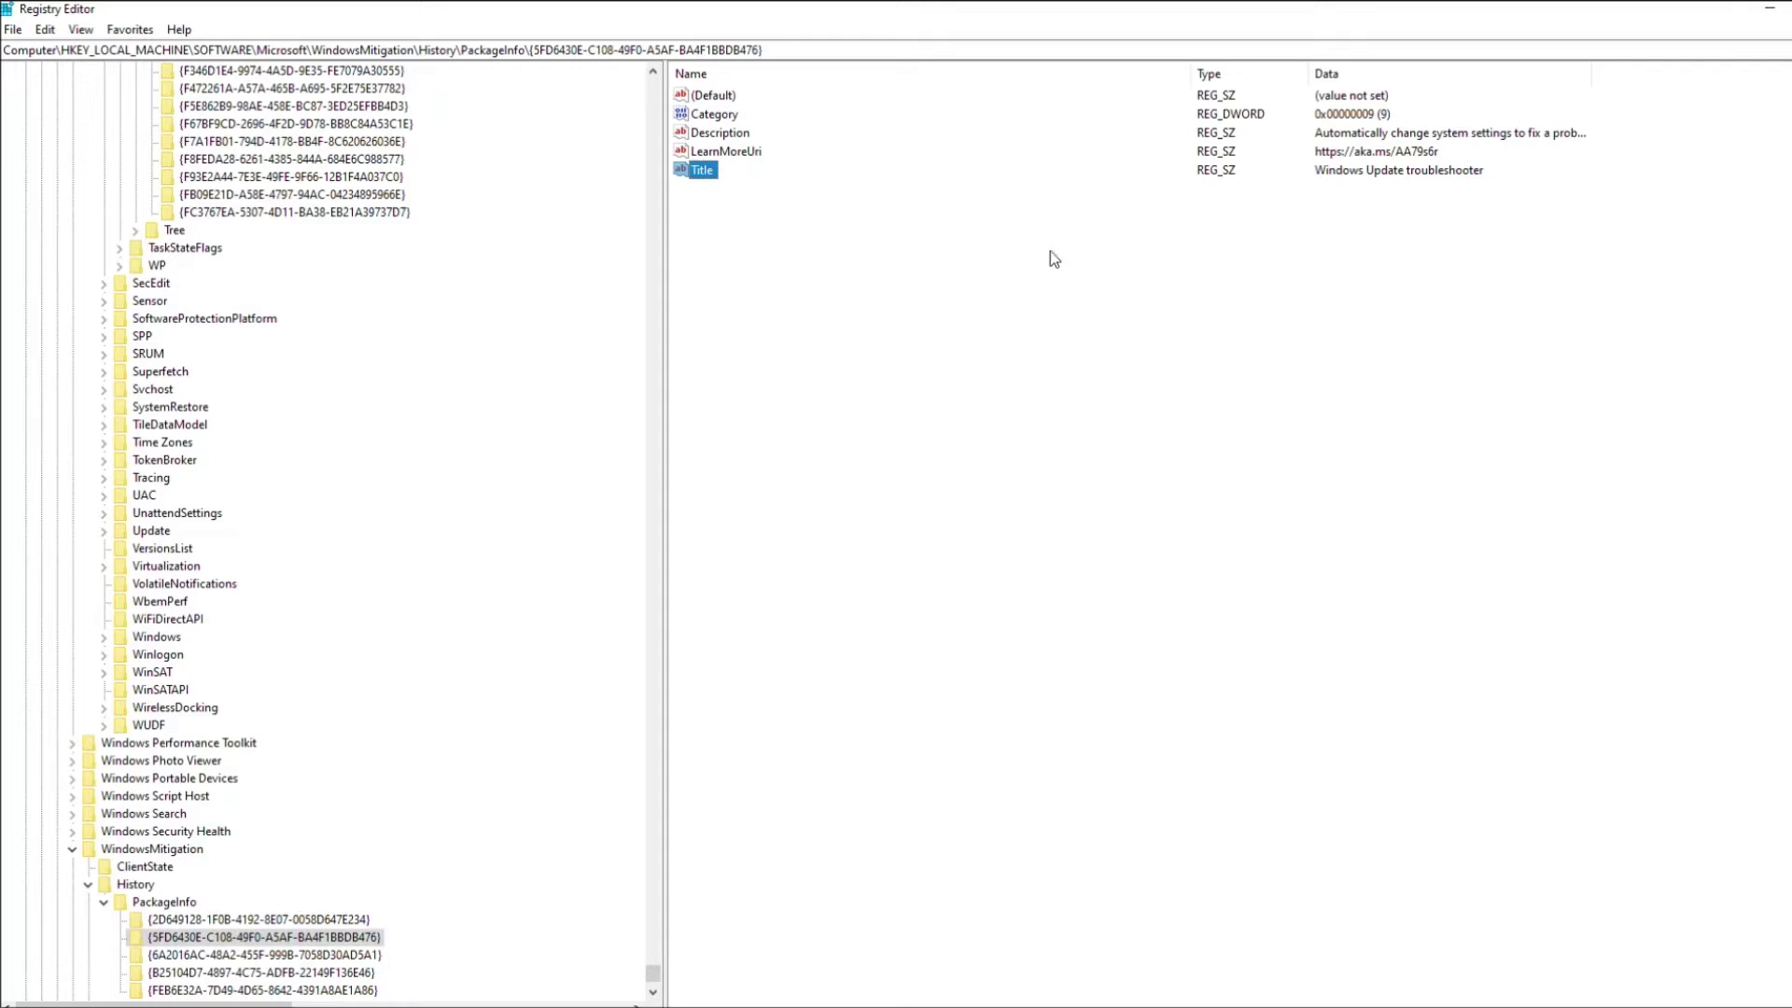
Step: Keep searching past the Title value until reaching the SU10Guard service key
left_click(1404, 159)
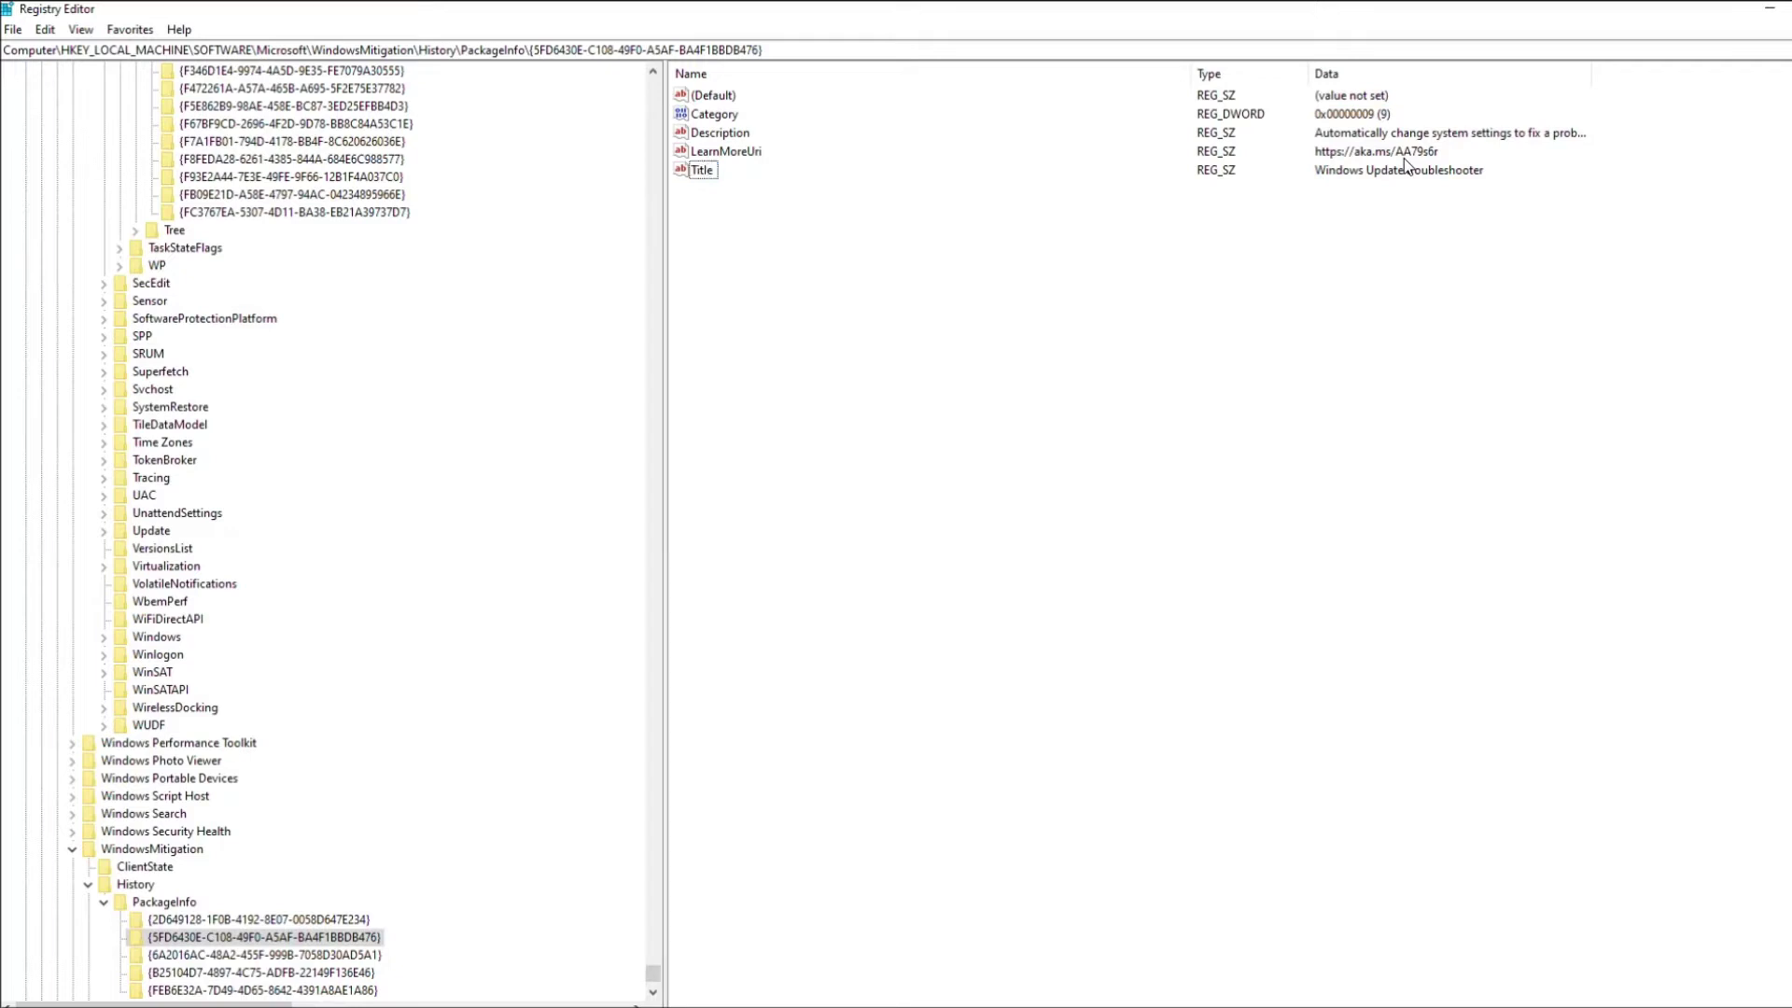
left_click(718, 166)
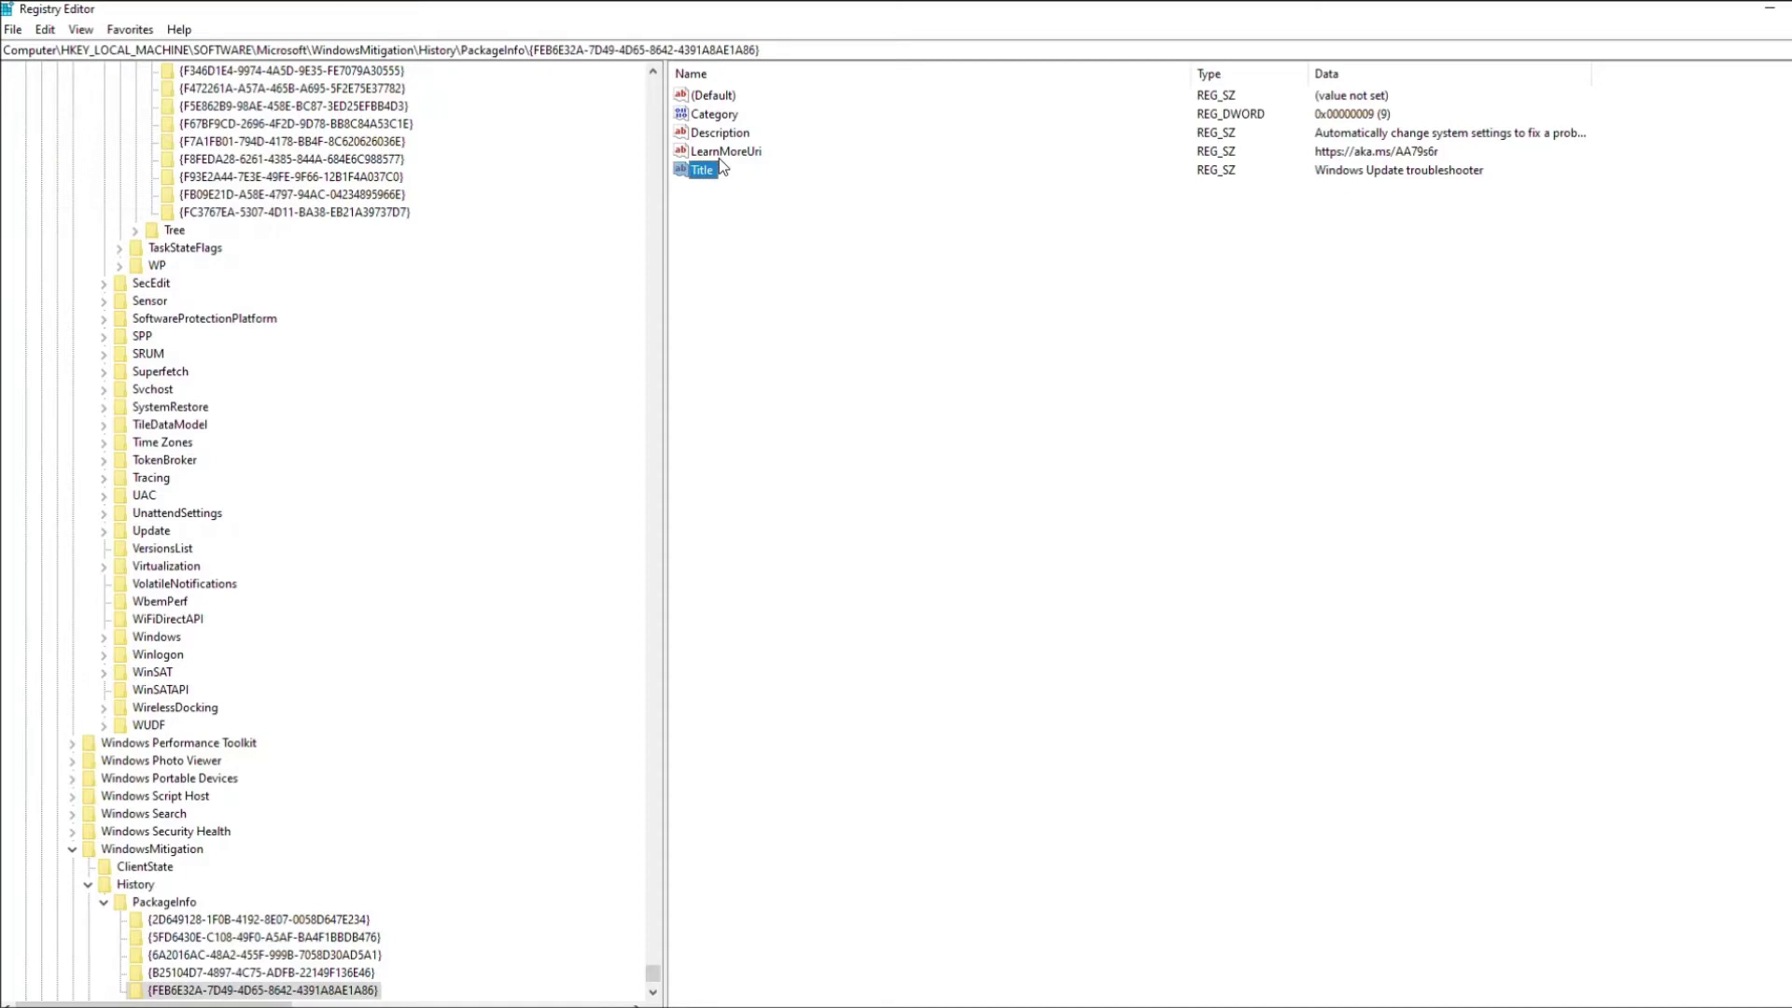
key("F3")
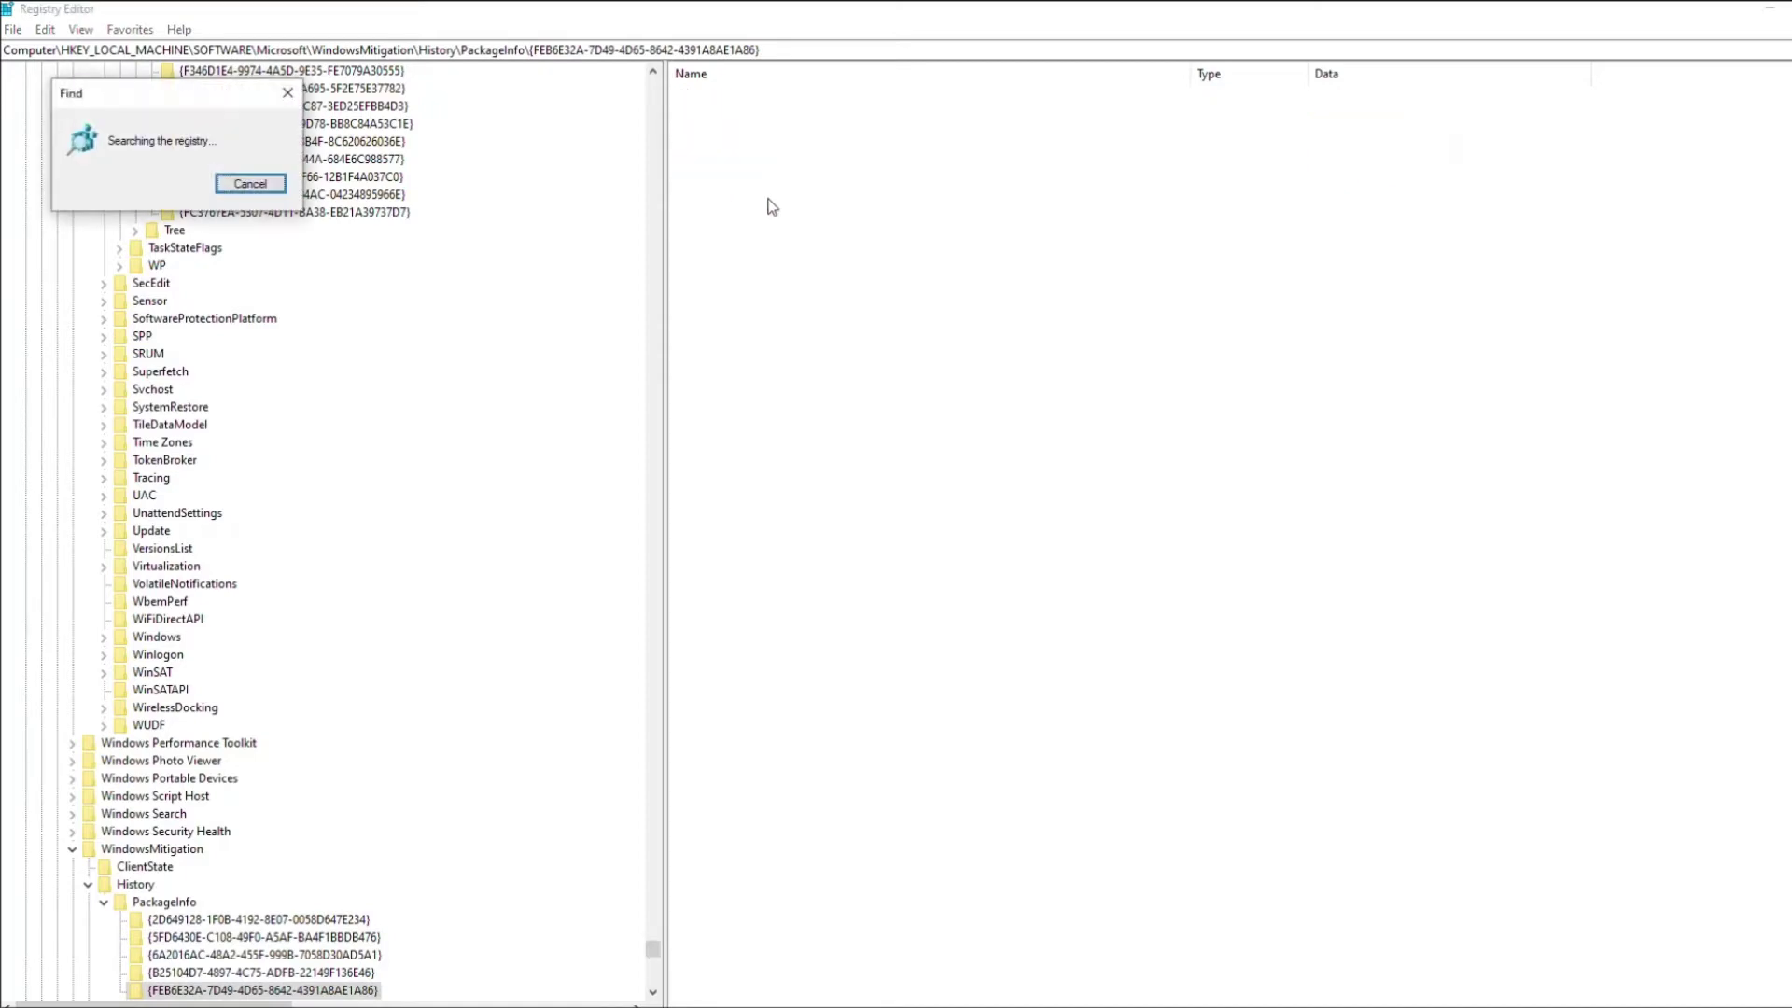
key("F3")
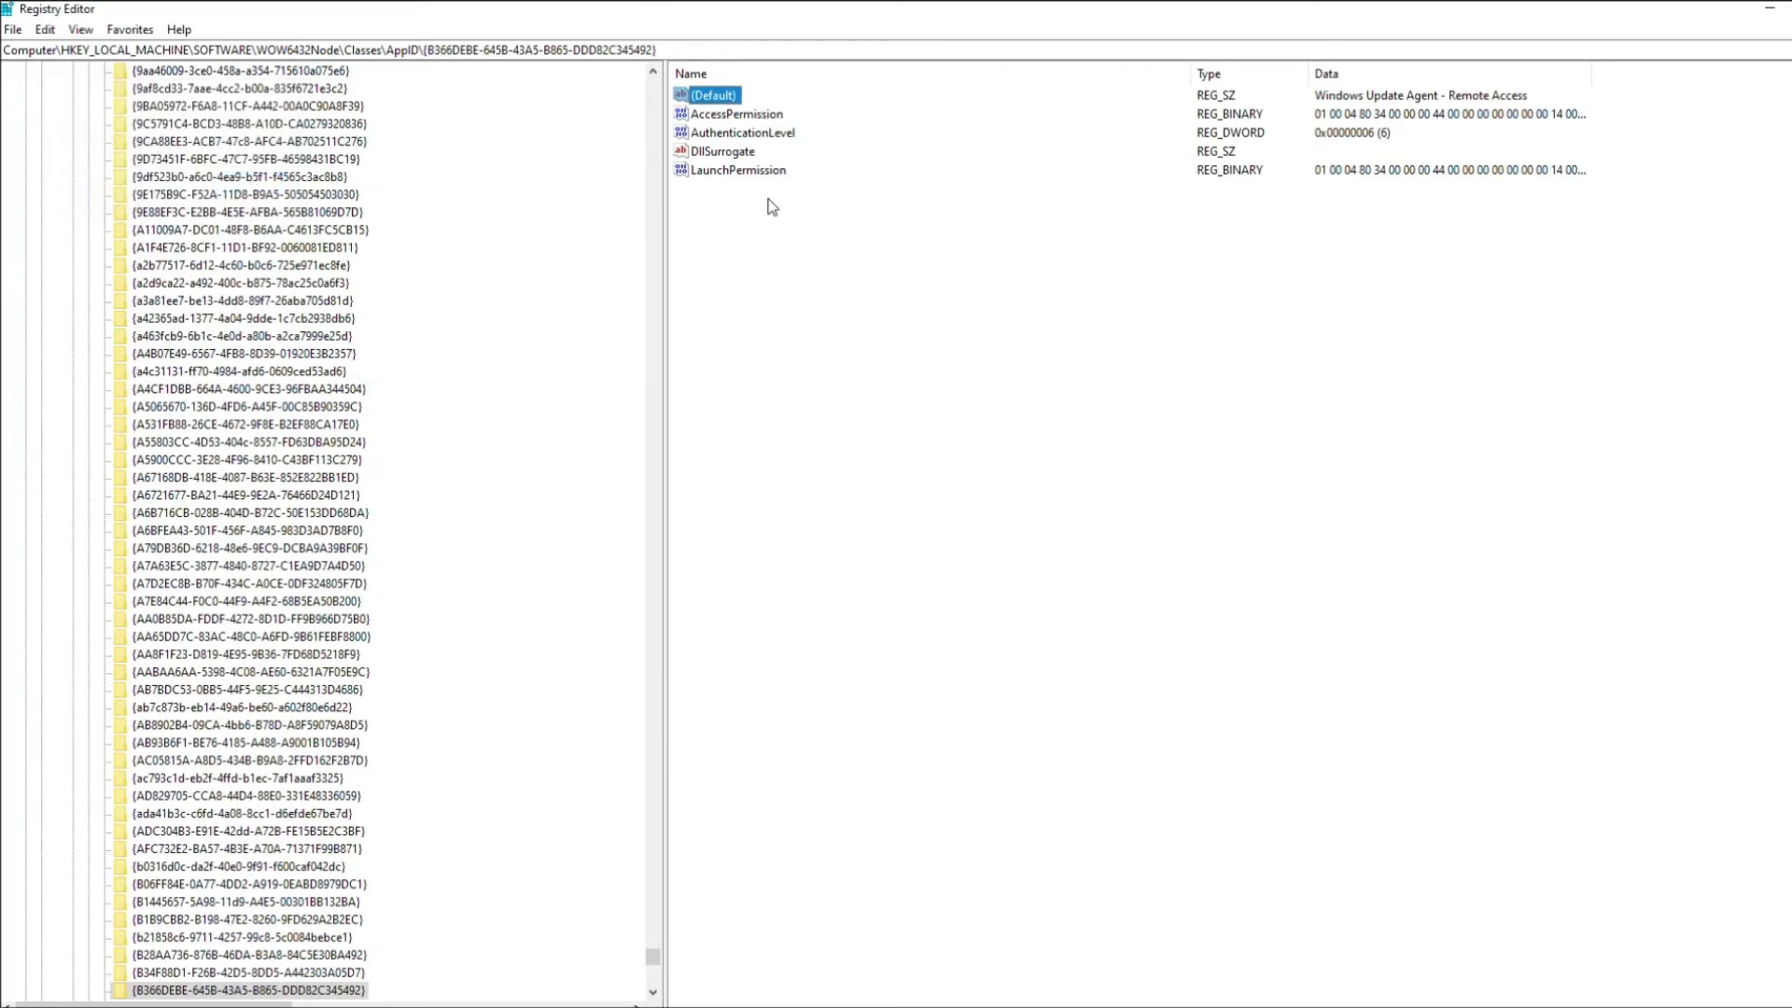
key("F3")
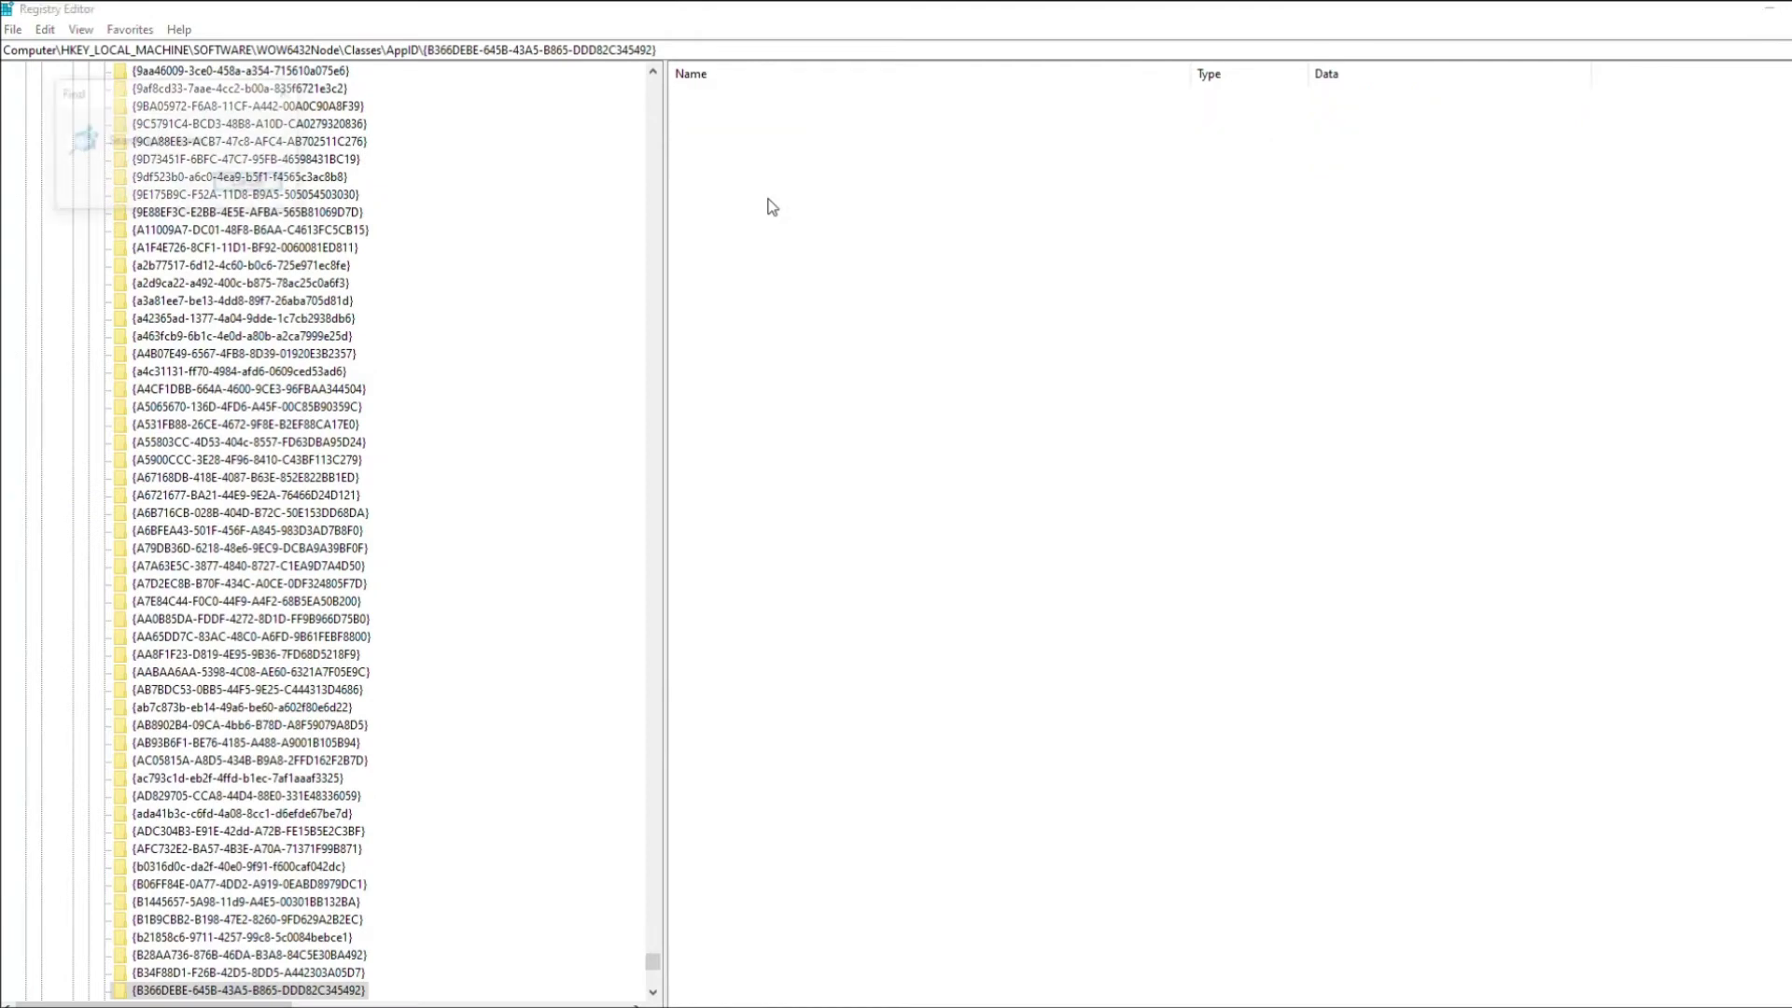
key("F3")
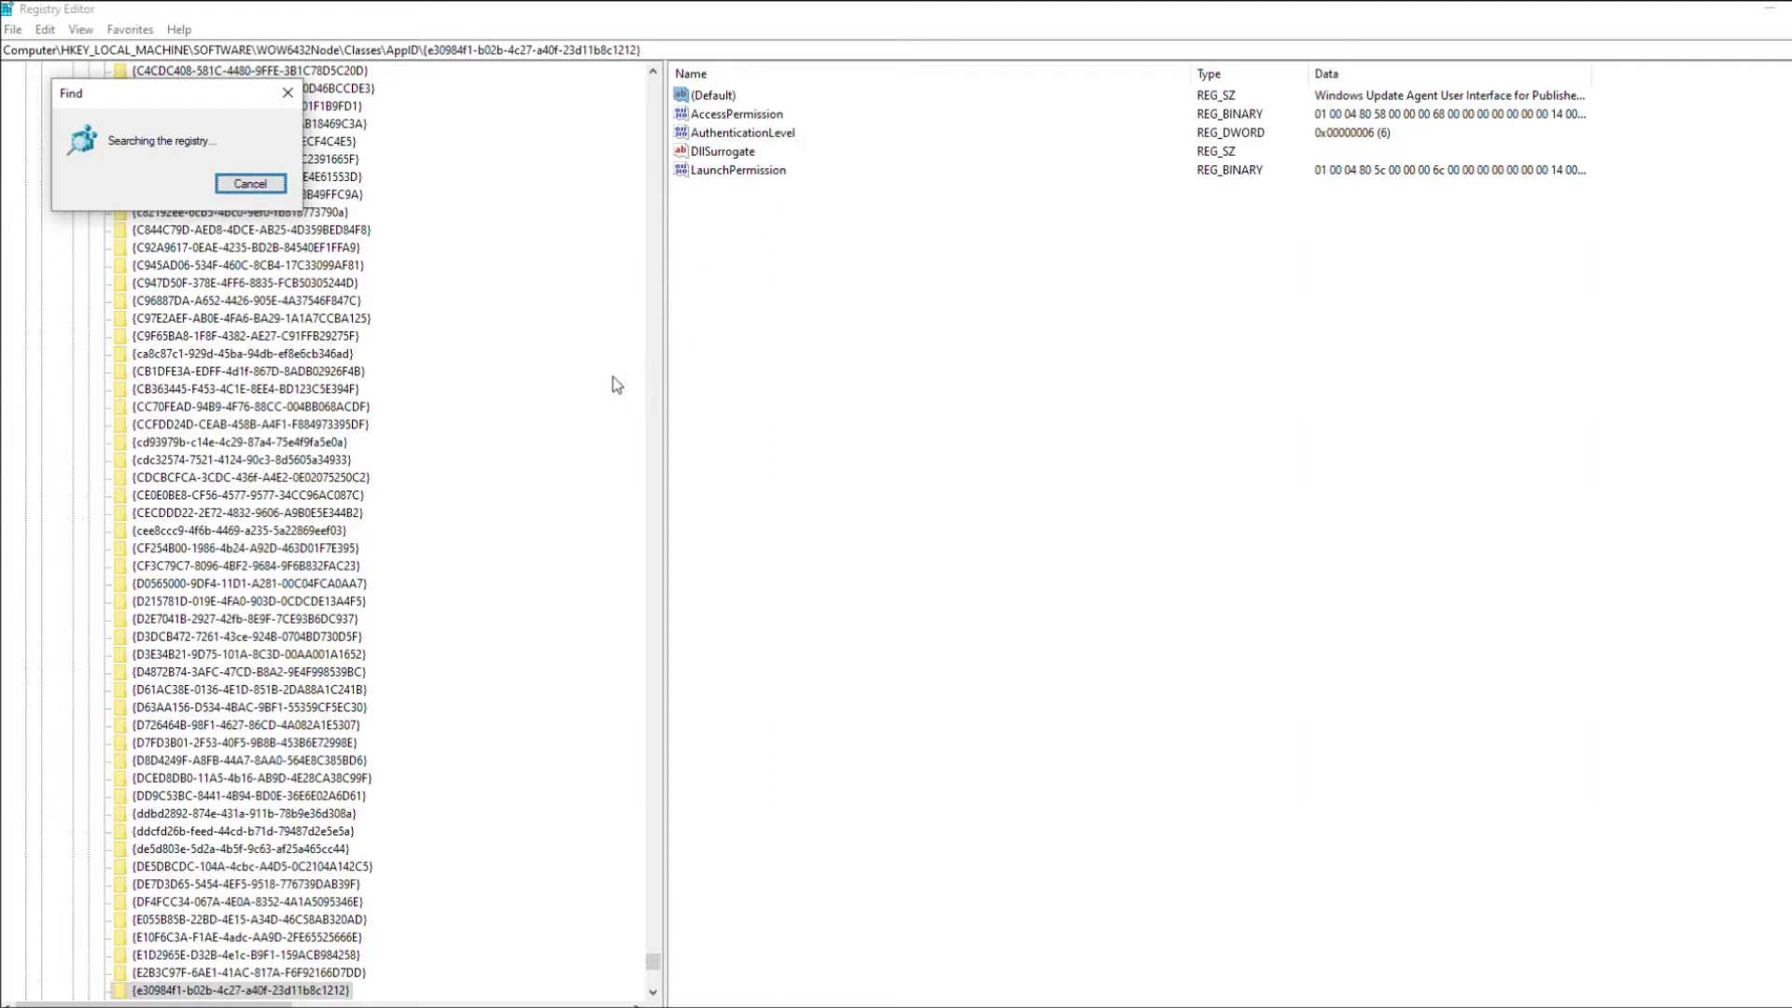
key("F3")
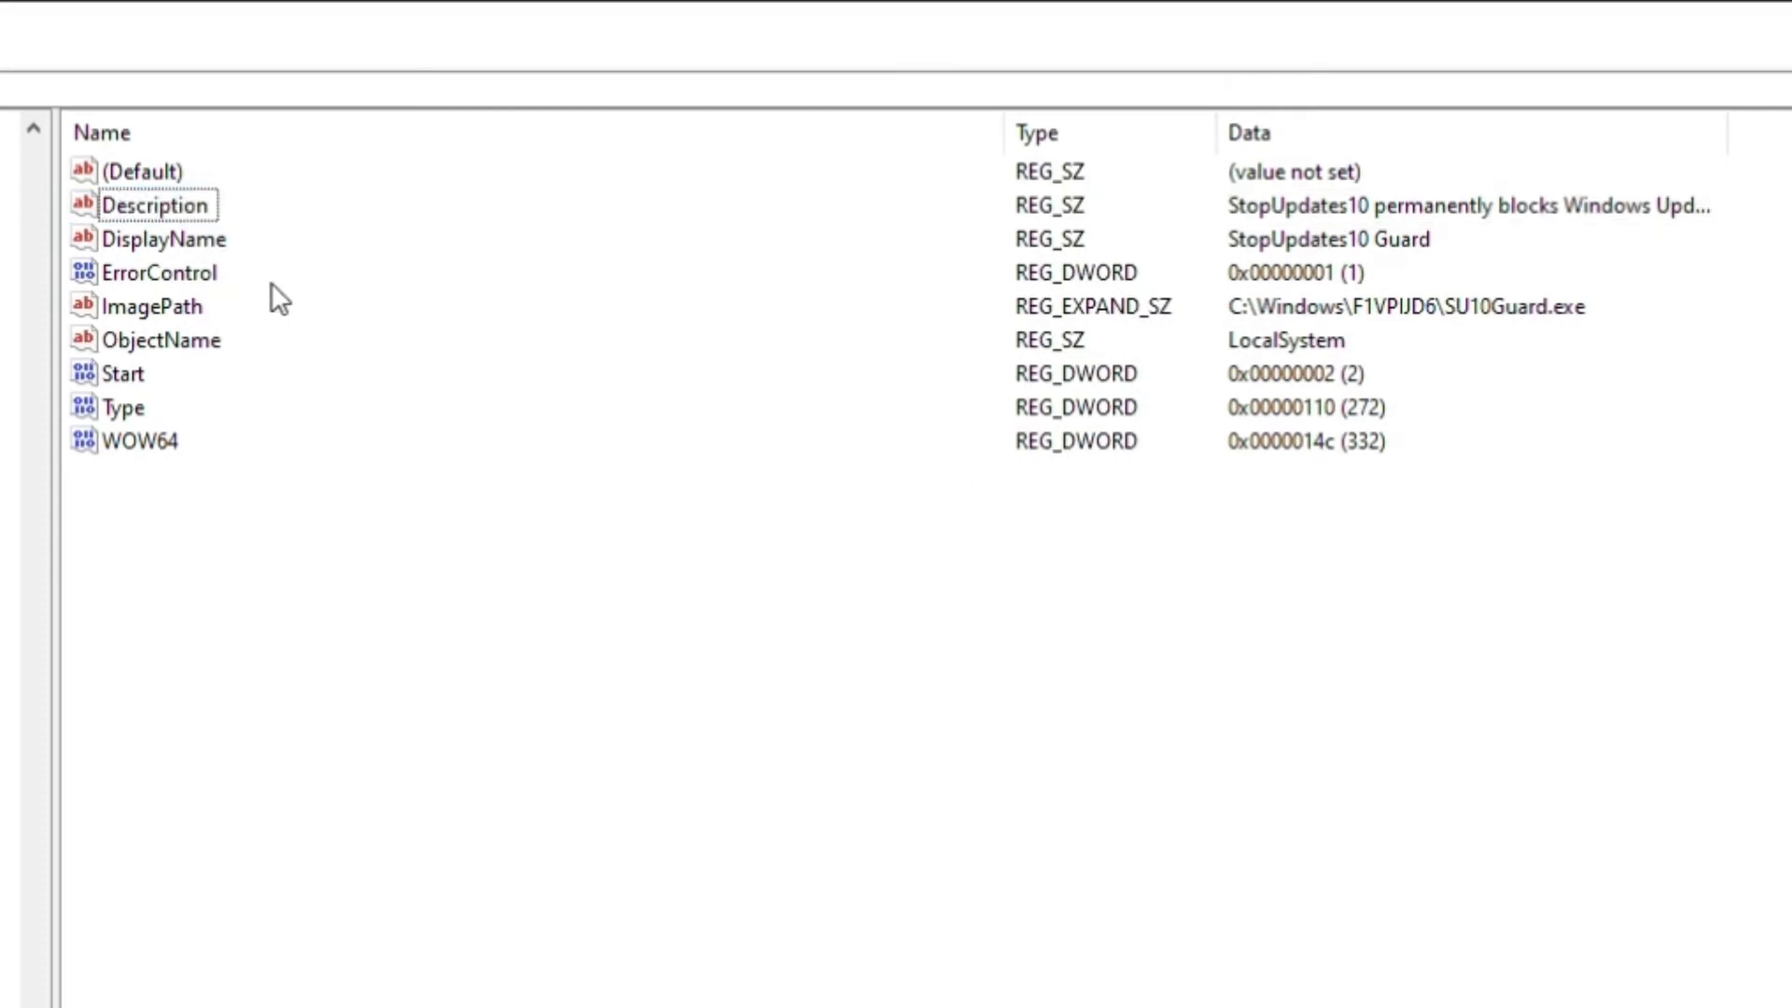
Step: Select the SU10Guard service's Description value to read it
left_click(138, 215)
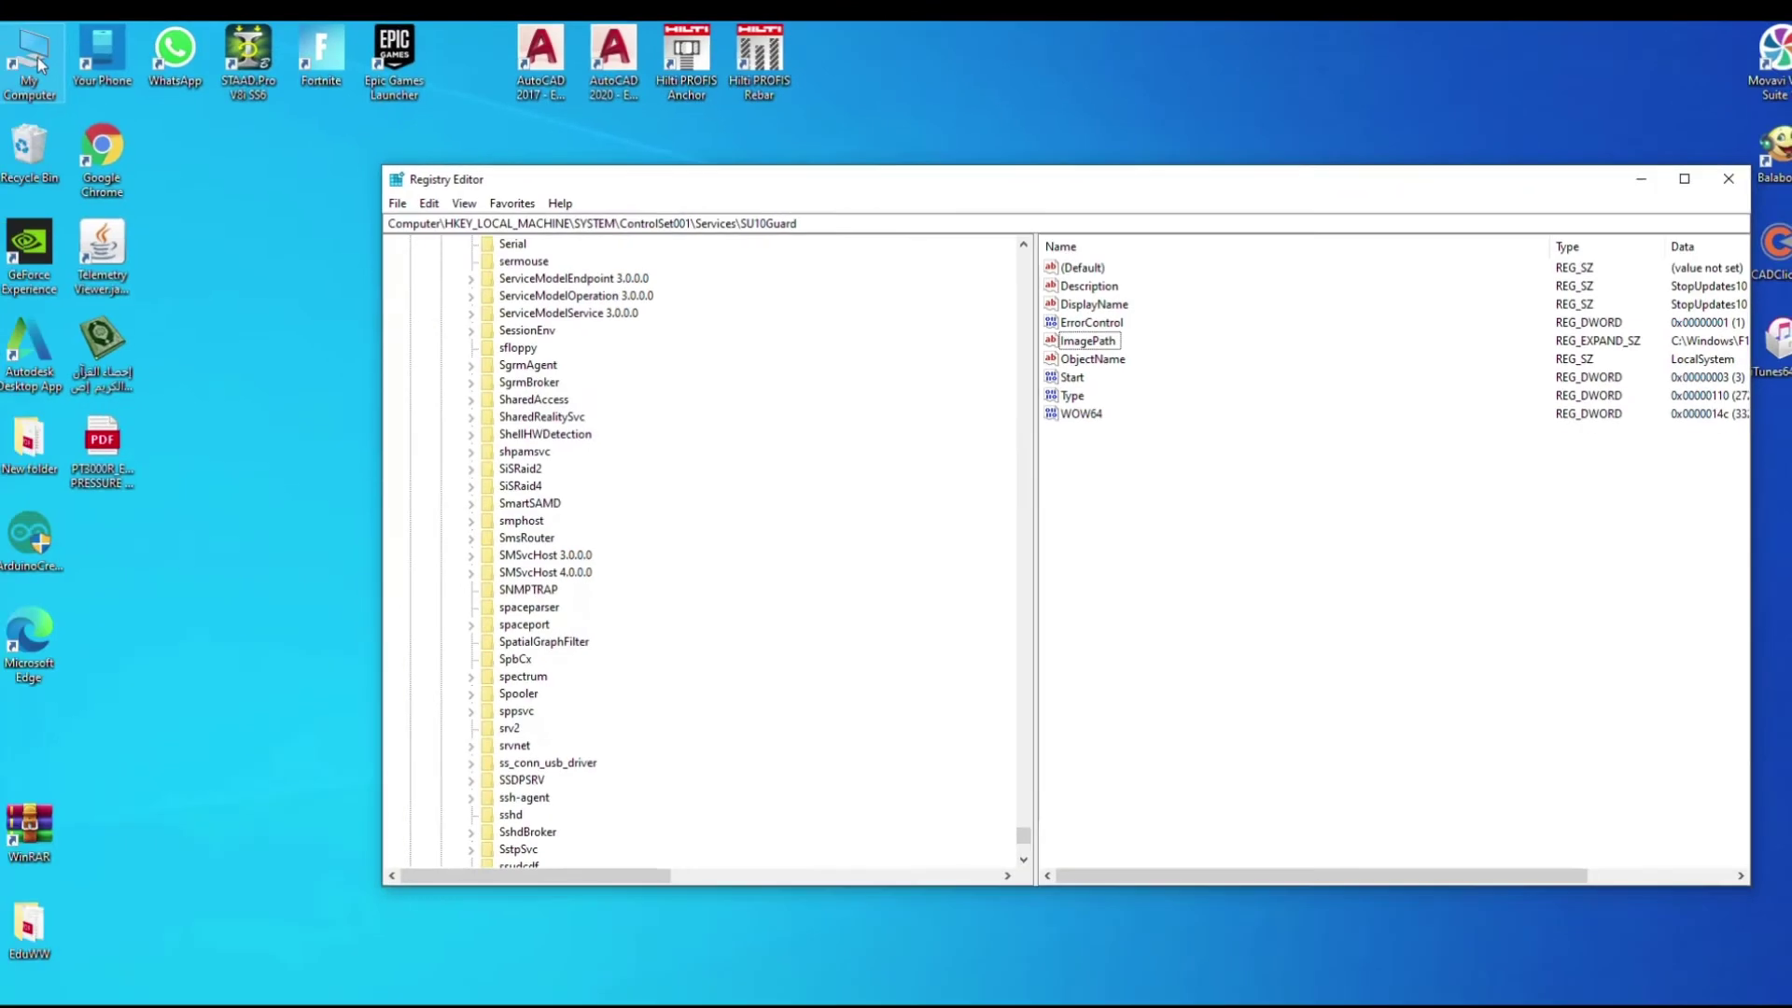
Step: Browse to C:\Windows\F1VPIJD6 and look at SU10Guard.exe, leaving its name unchanged
double_click(39, 64)
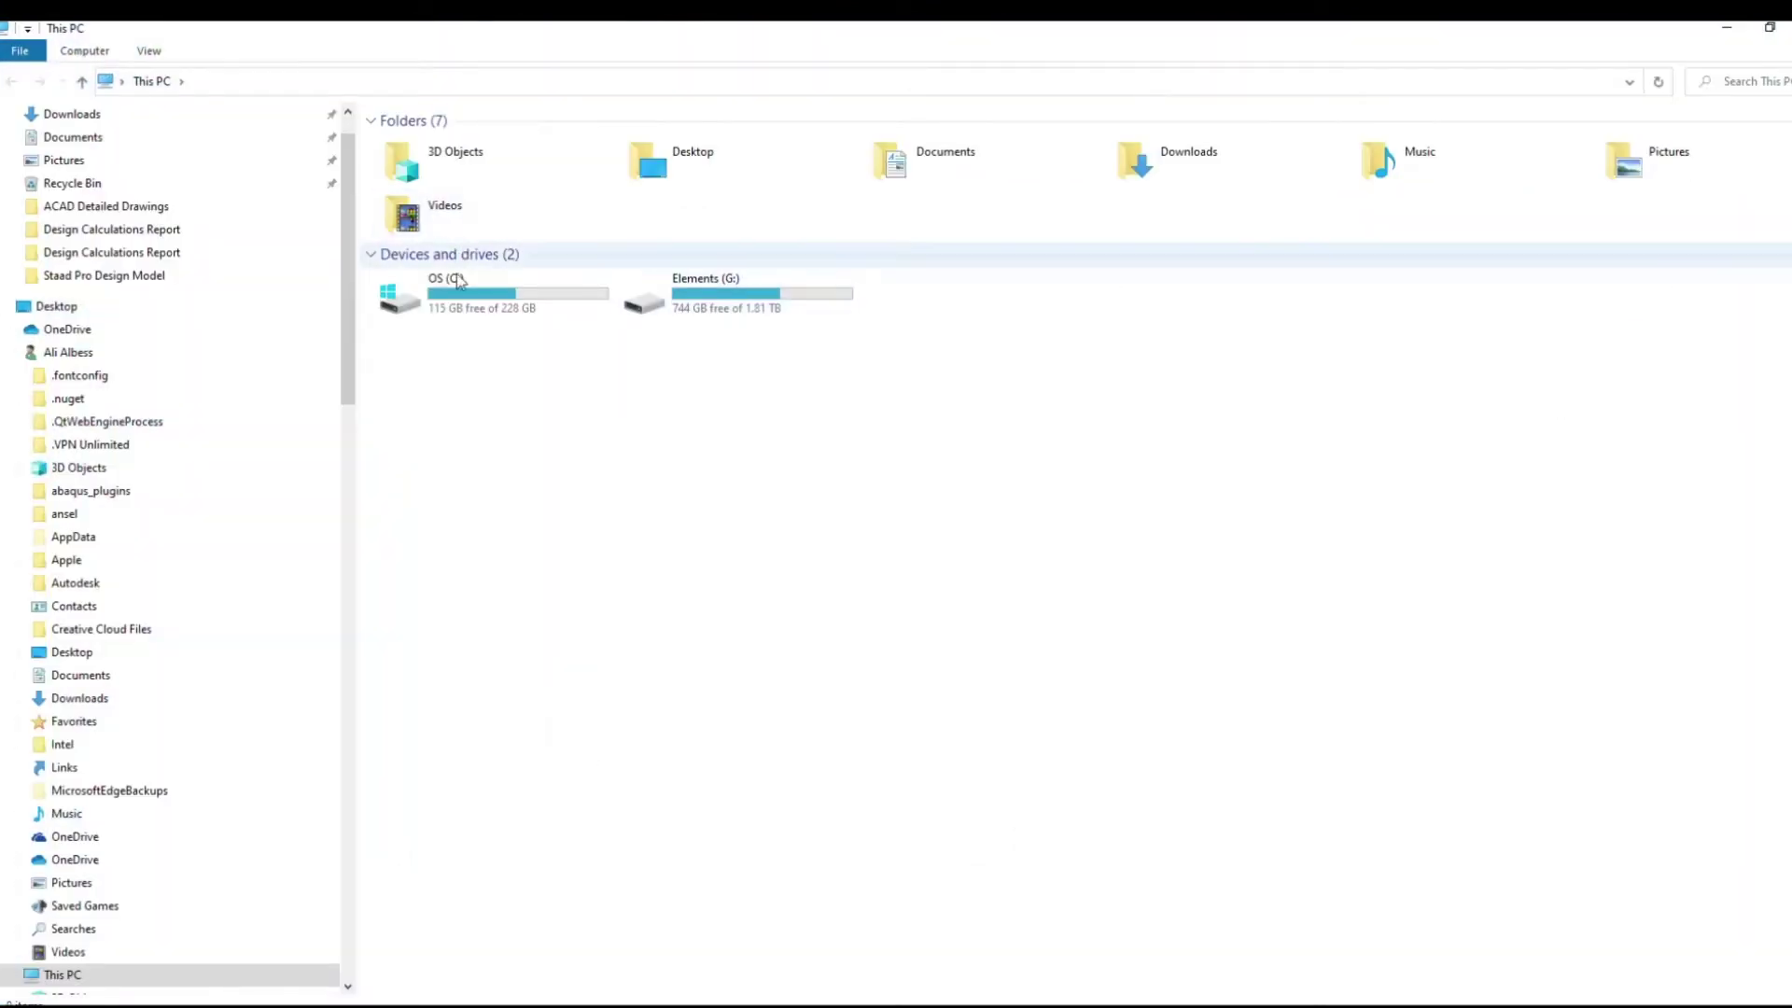
left_click(456, 293)
double_click(457, 293)
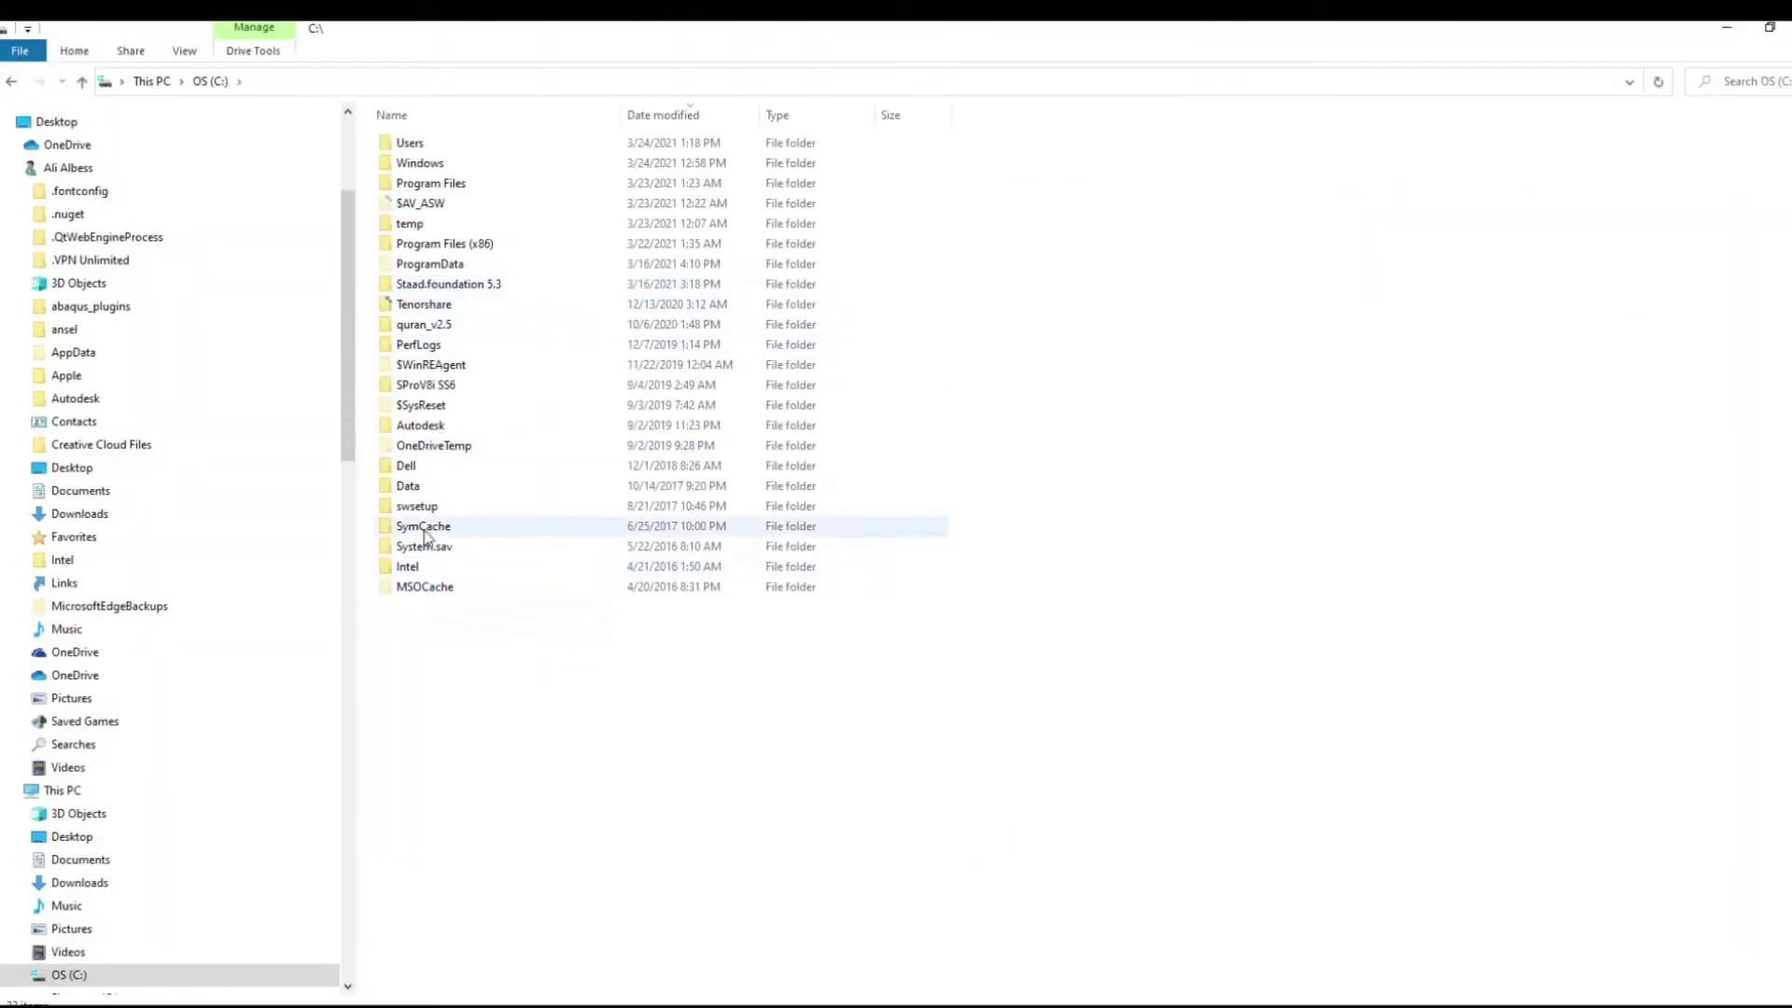
key("w")
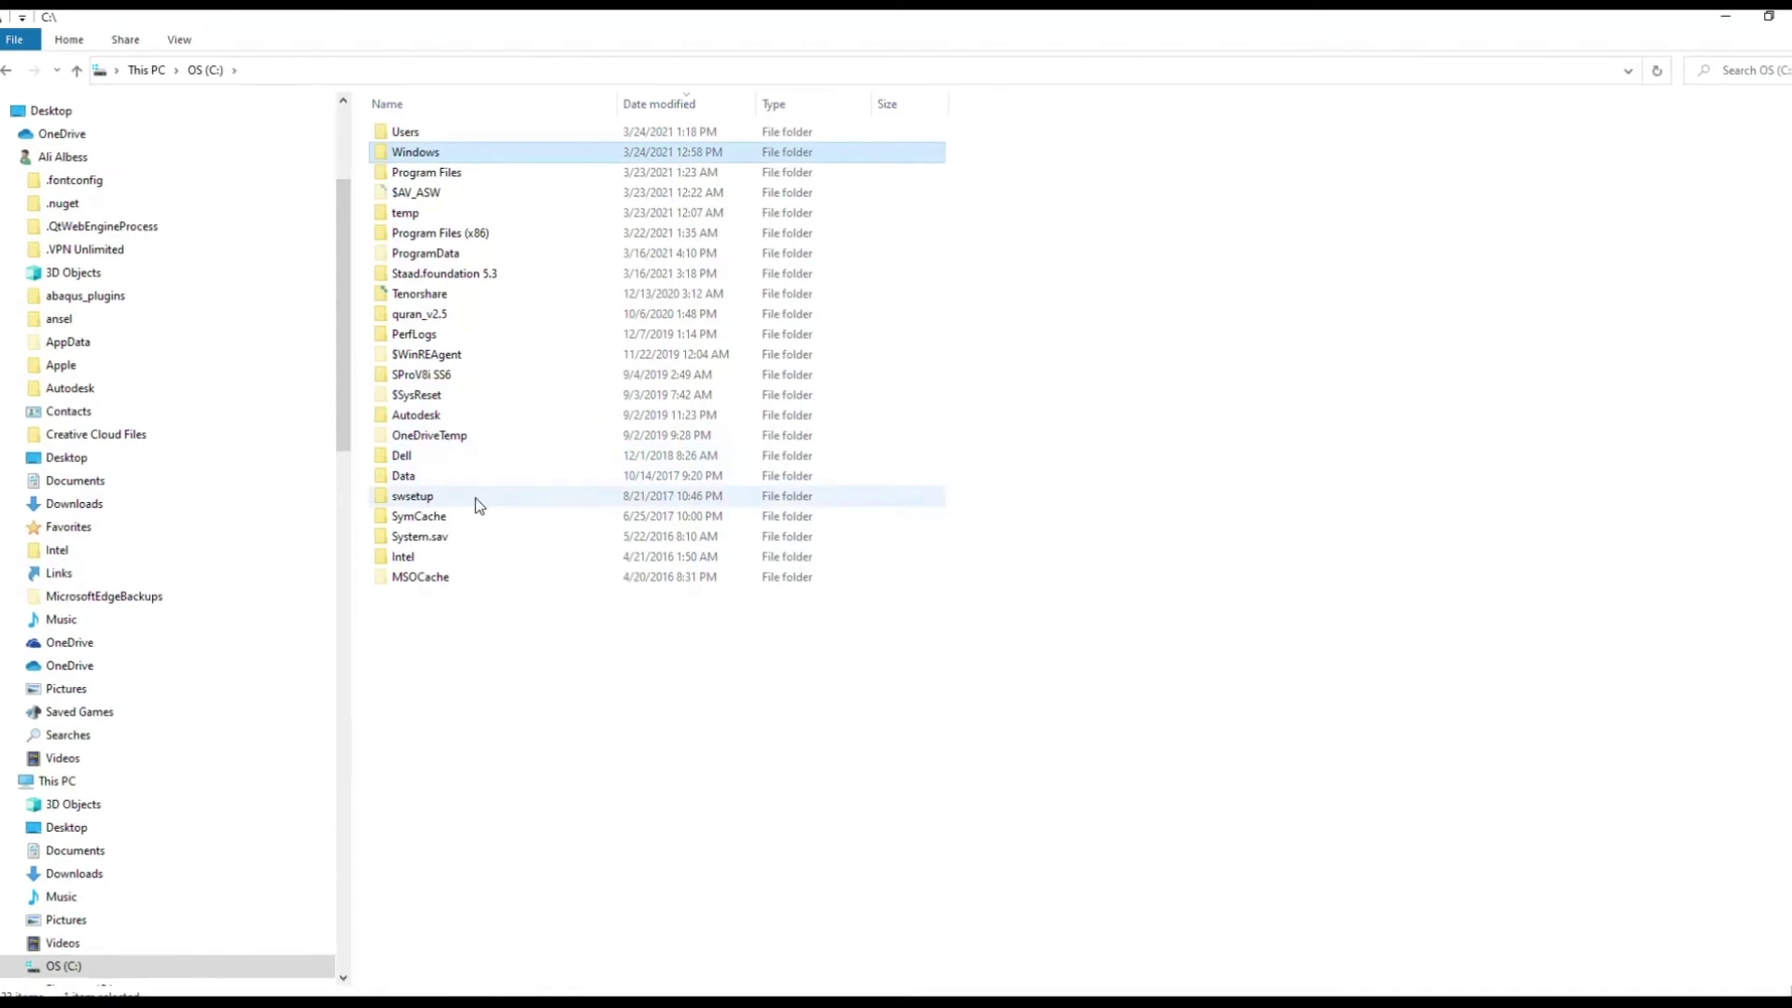
key("Return")
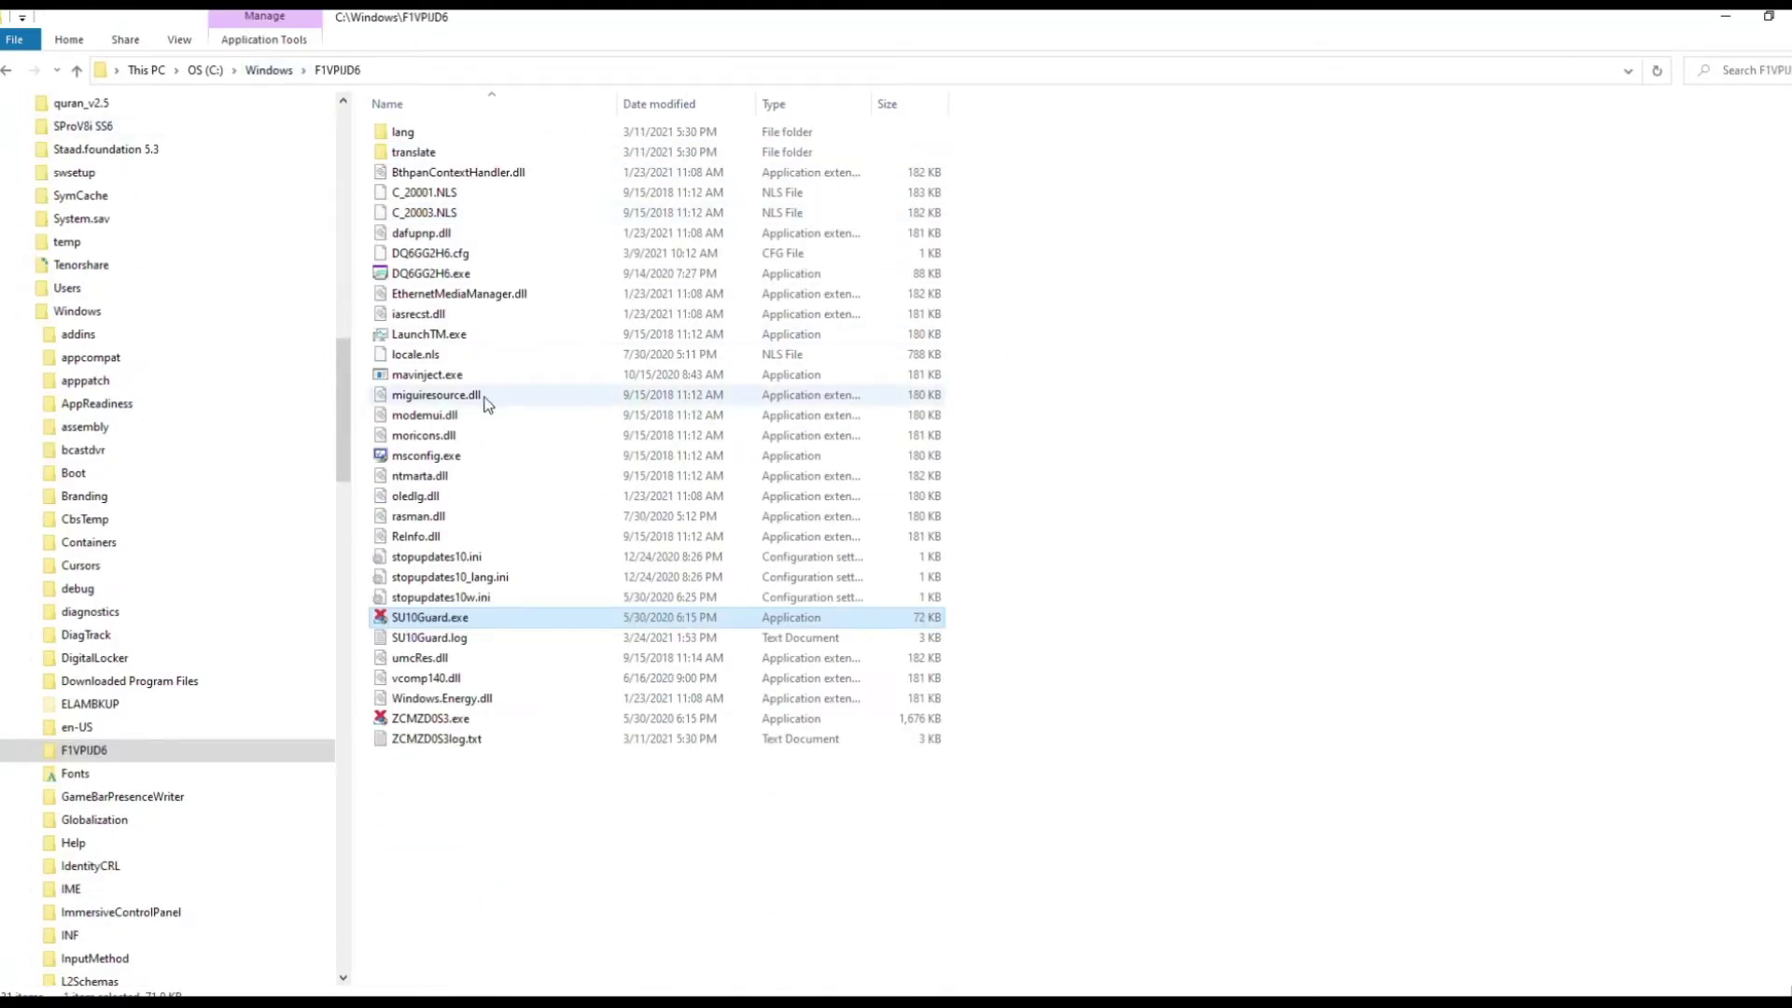
left_click(438, 619)
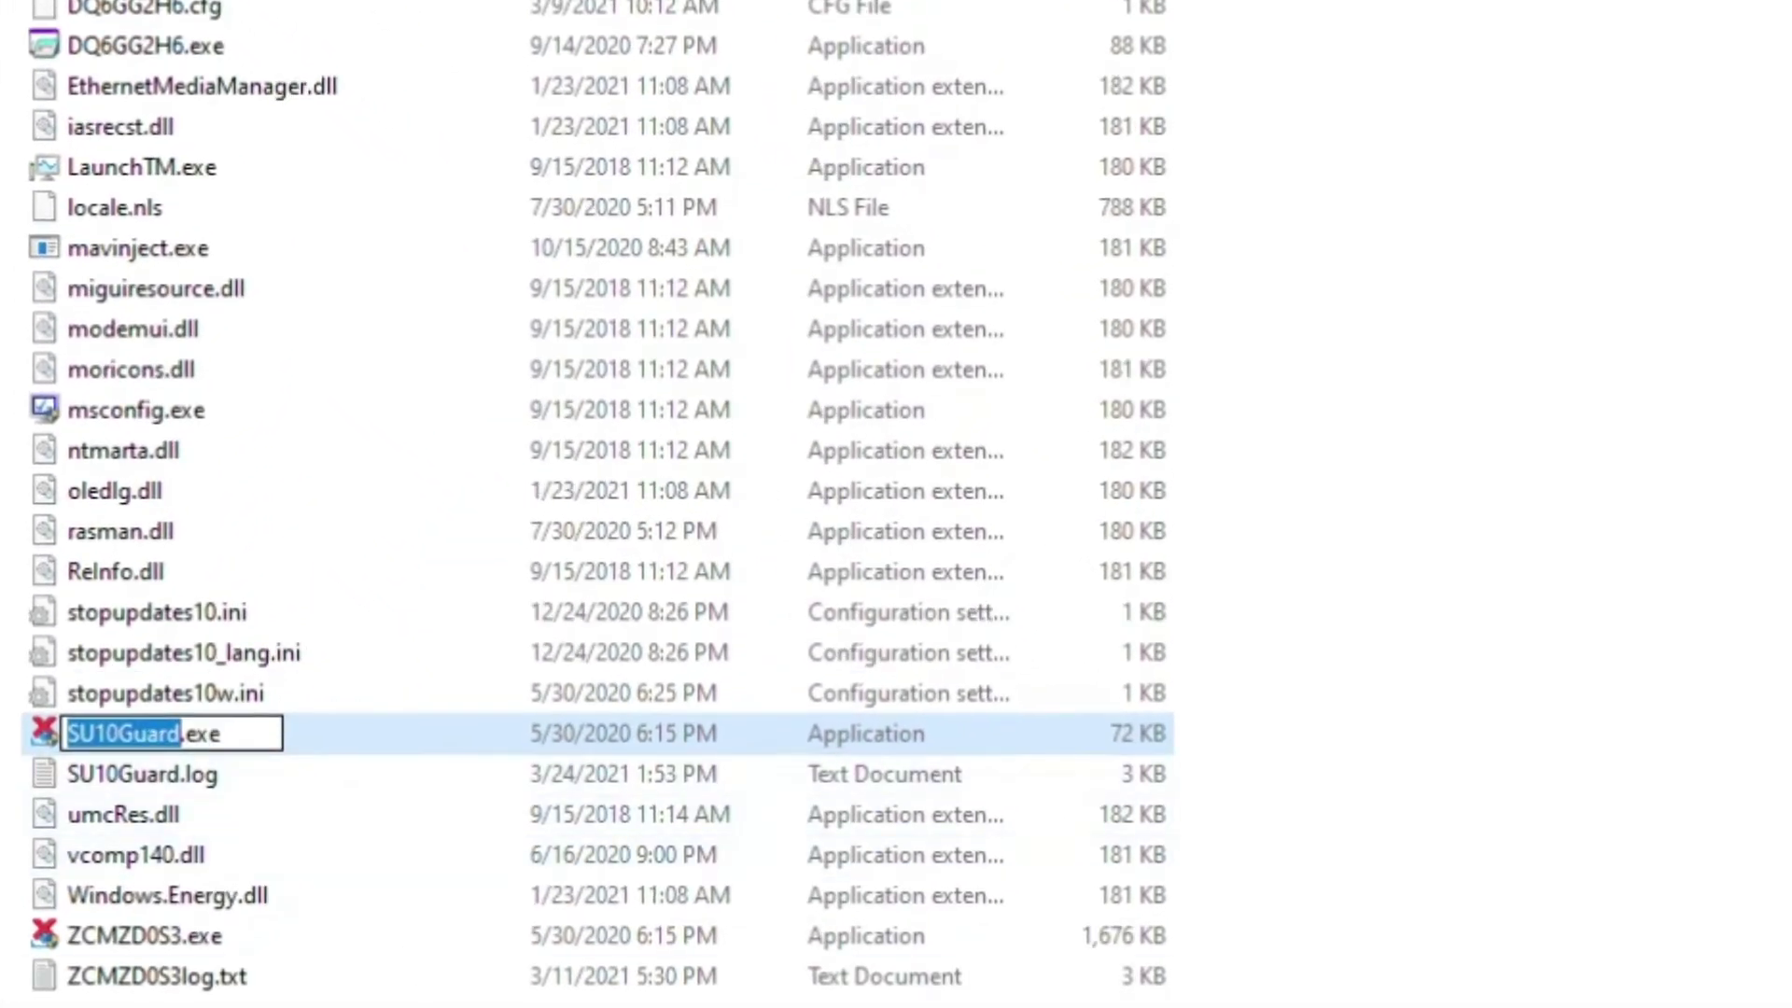
key("Escape")
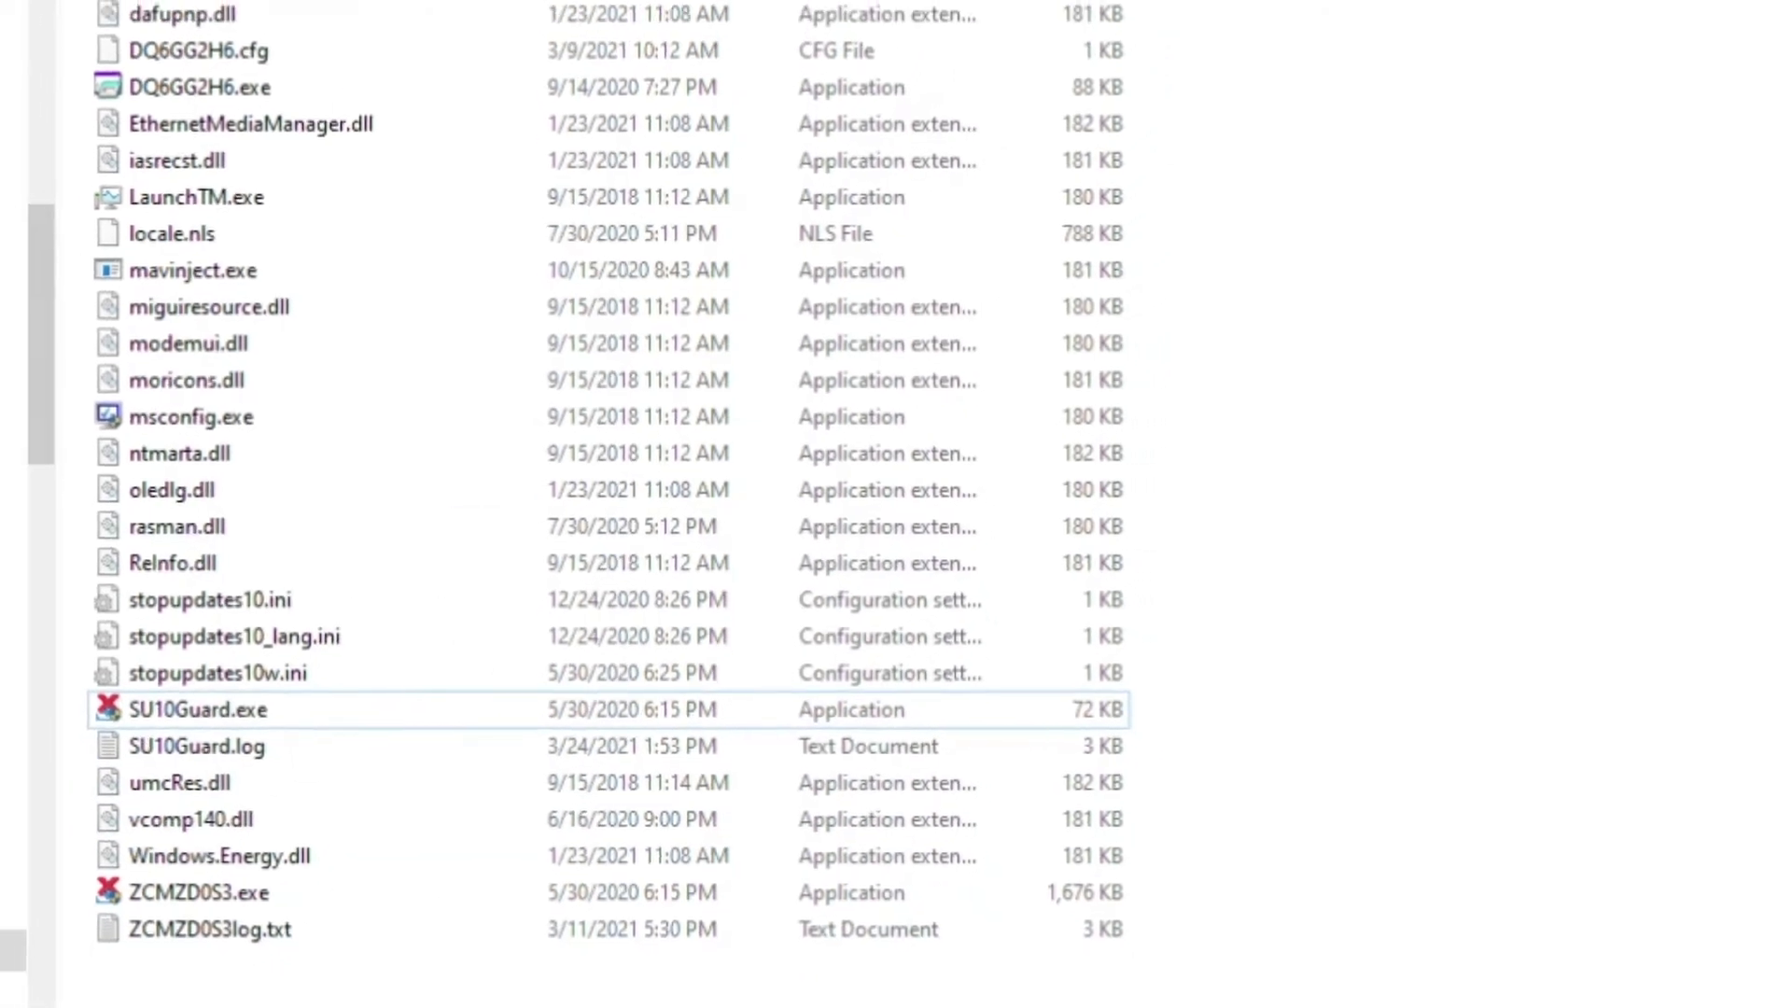
key("super")
Step: Launch Services as administrator and locate the Windows Update service
type("se")
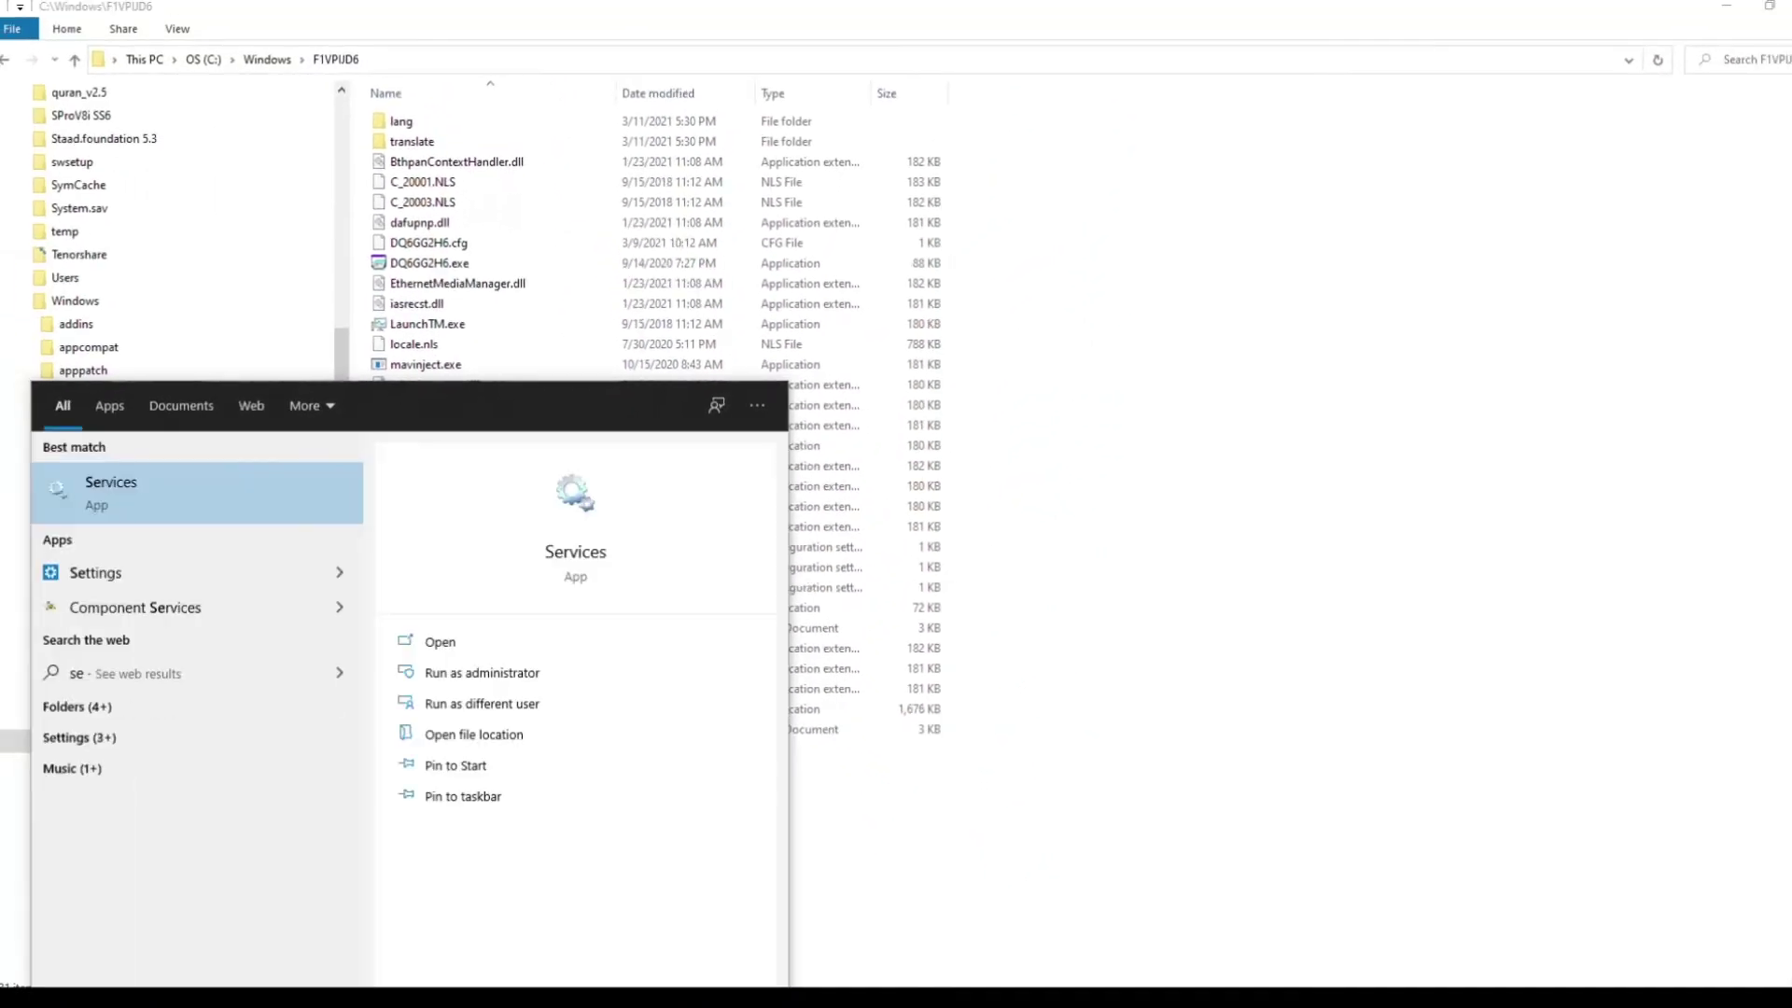
type("rvi")
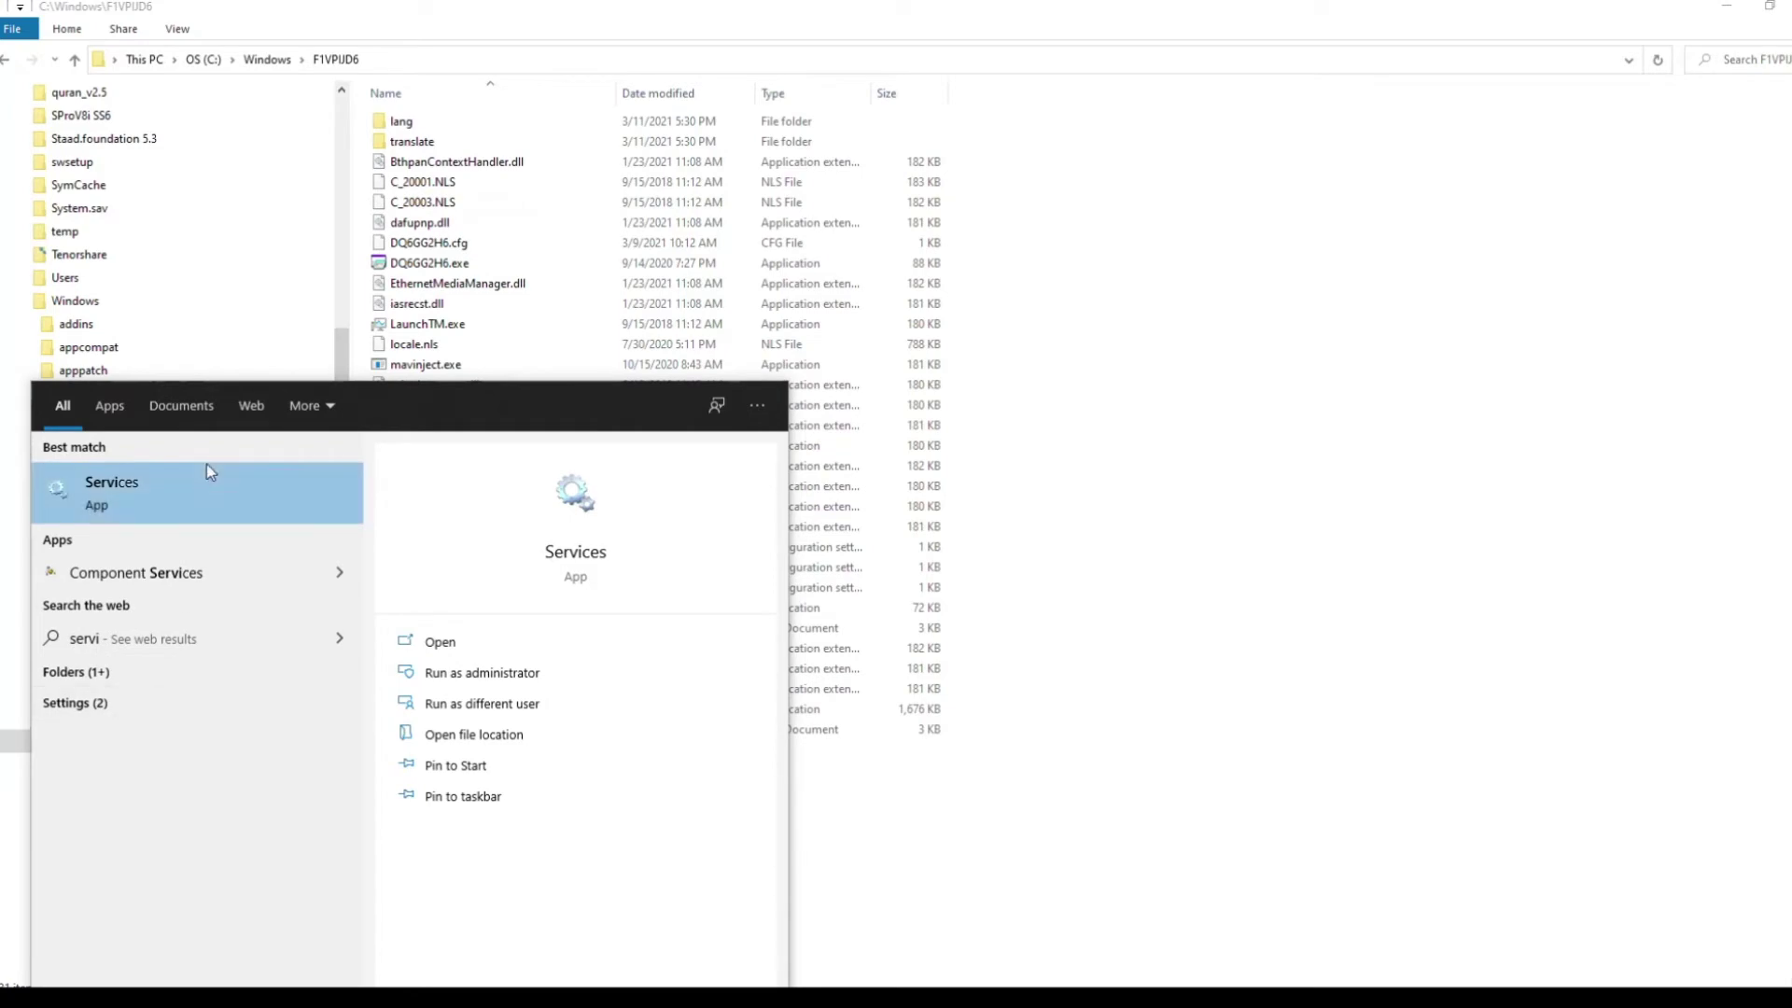
right_click(207, 494)
left_click(251, 505)
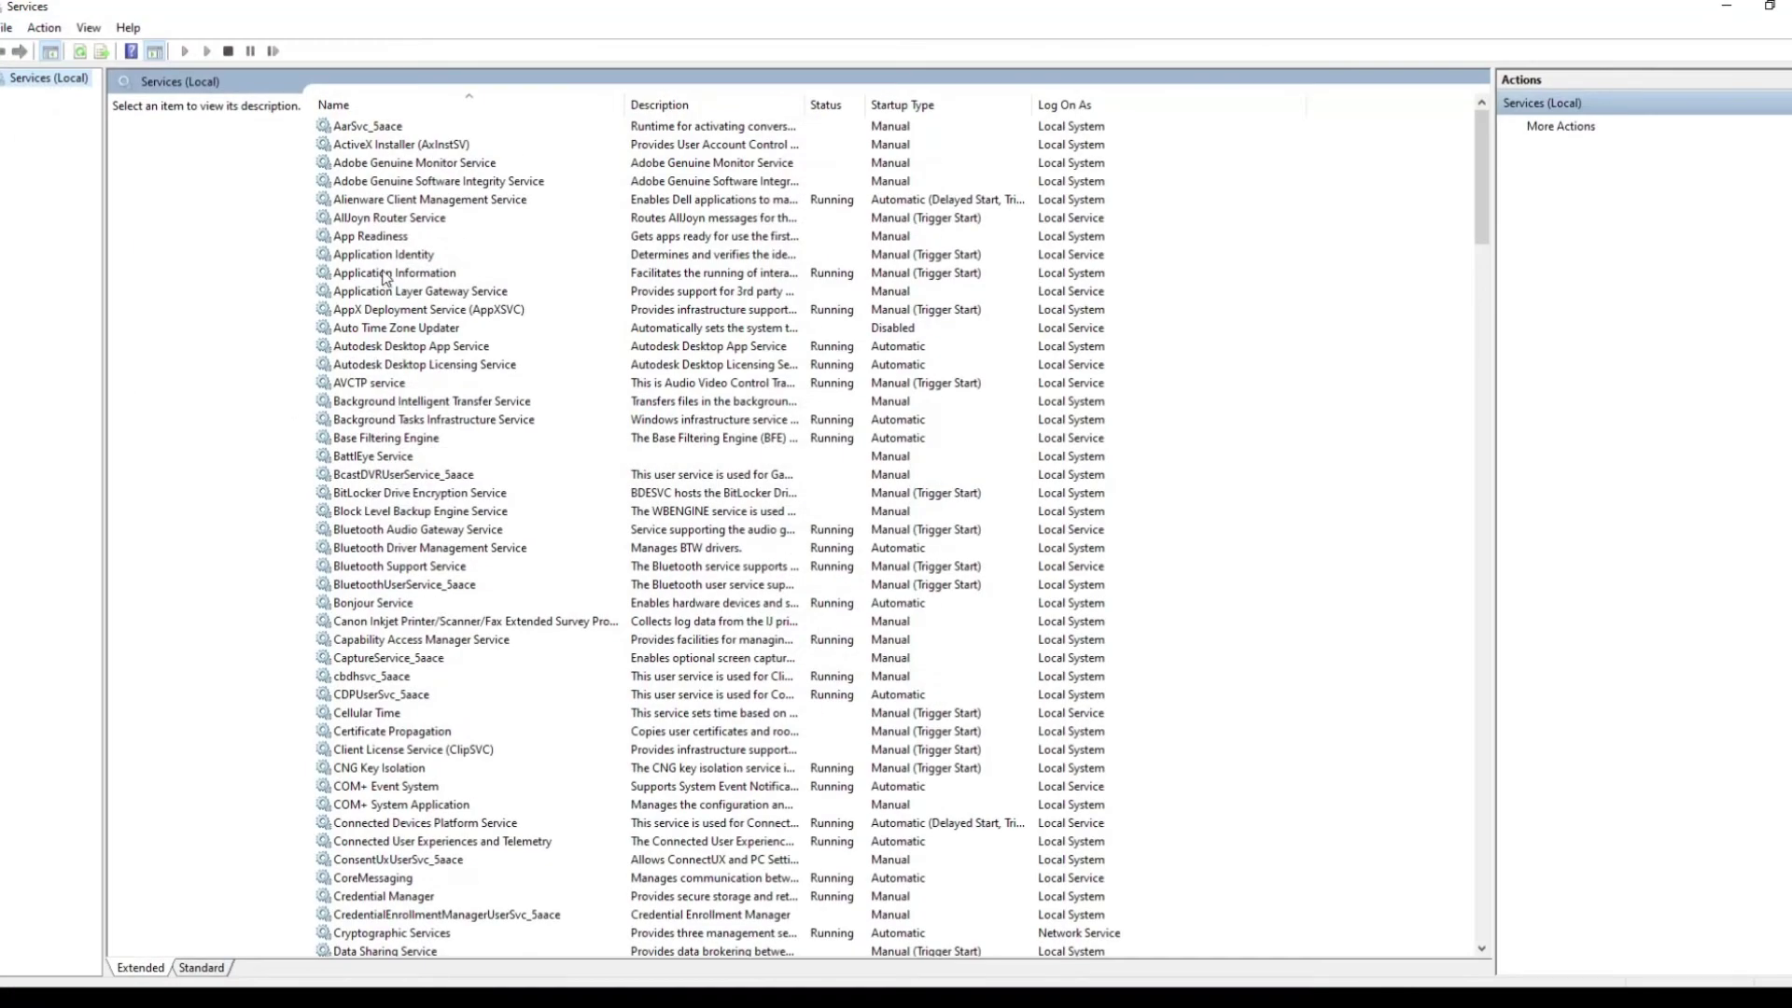
left_click(384, 273)
key("w")
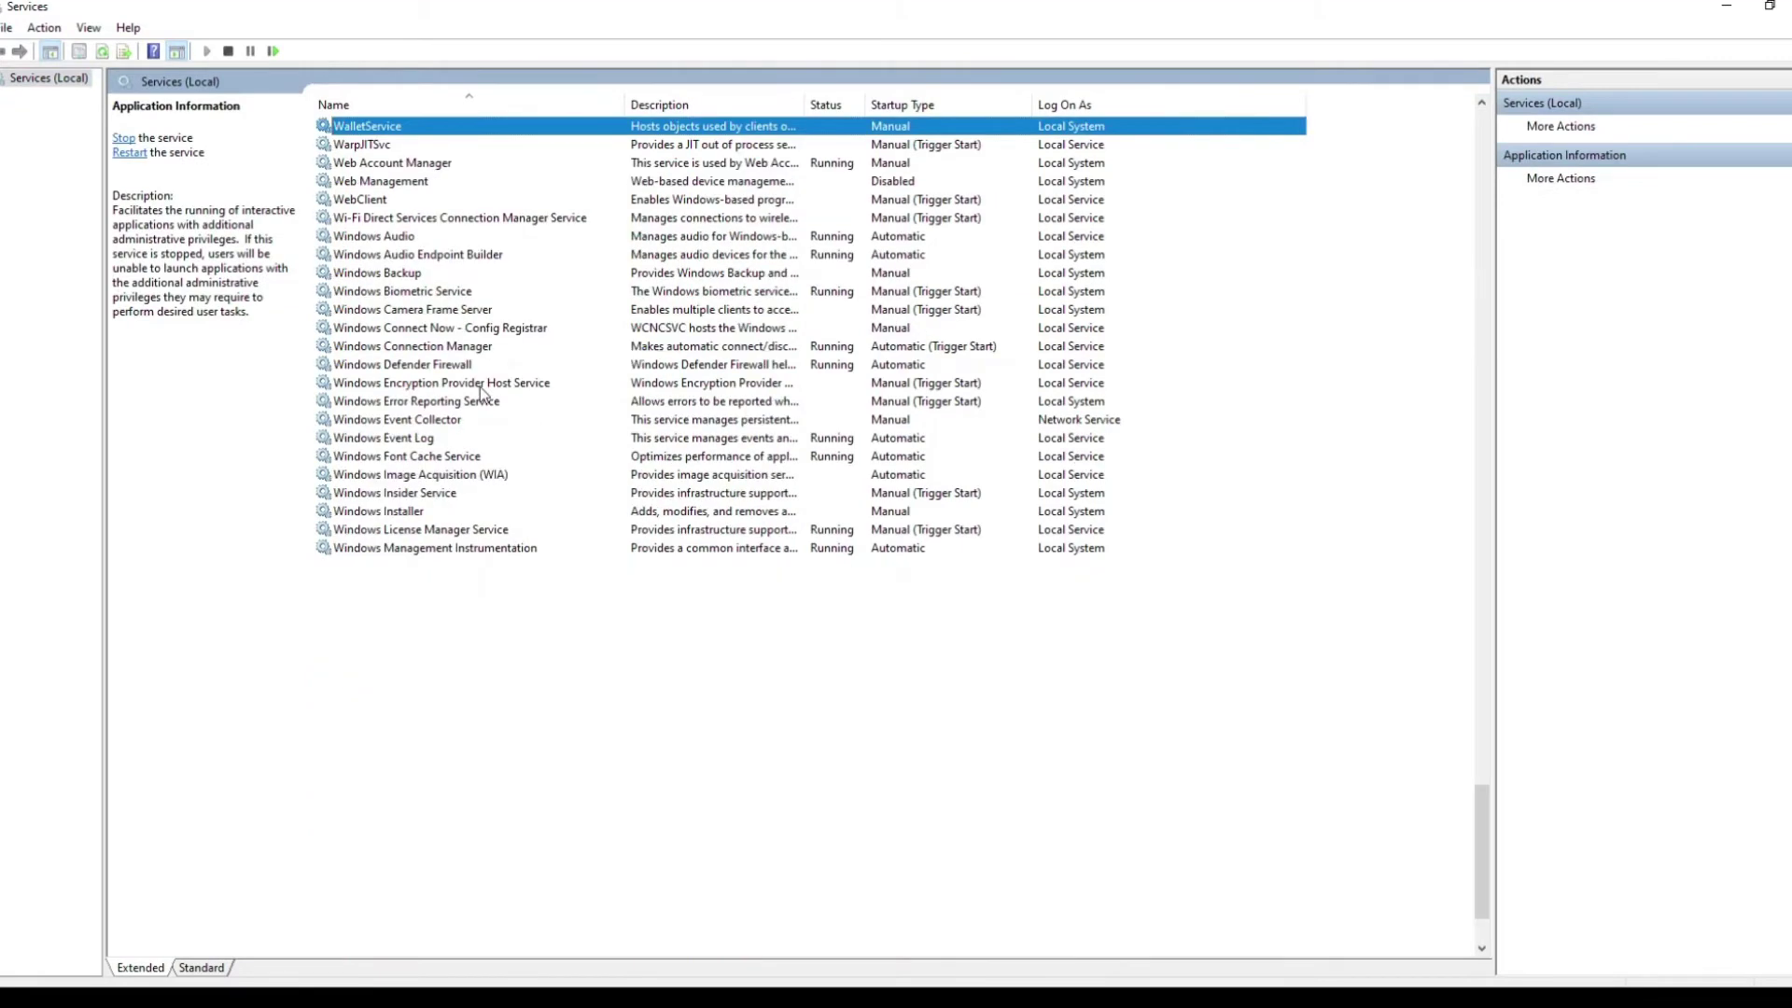
key("Down")
key("Down")
key("Down")
key("Down")
key("Down")
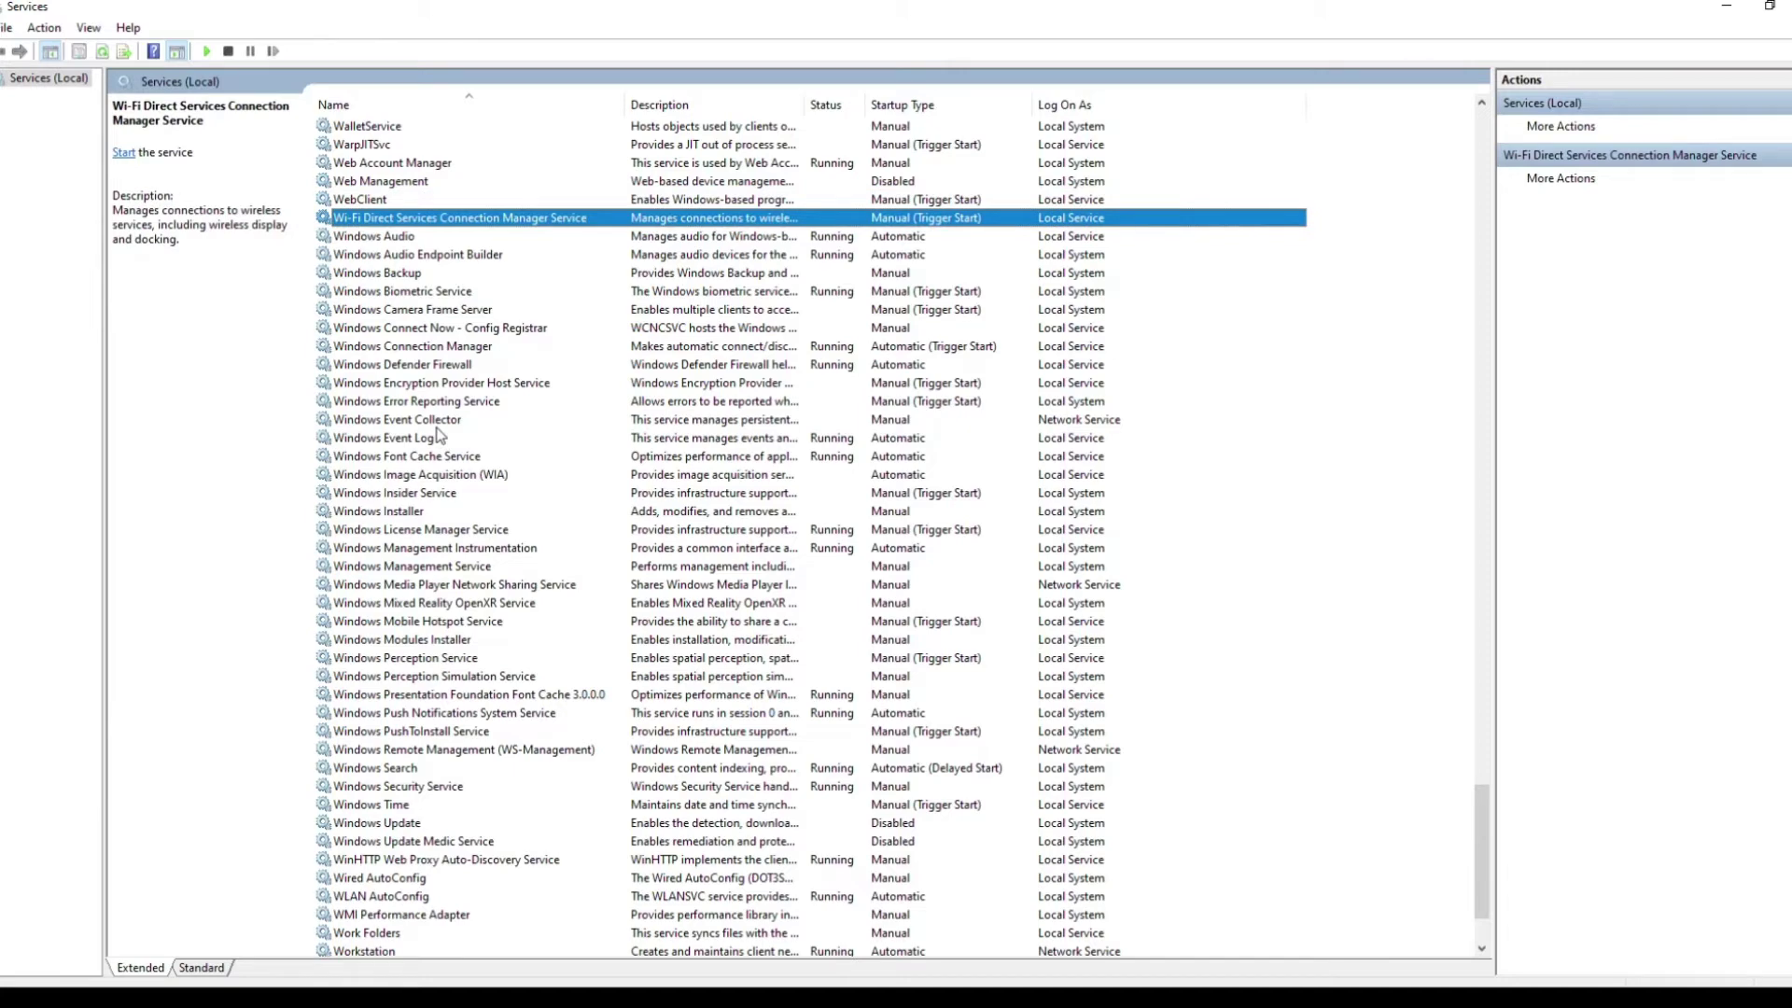
scroll(438, 434, "down", 1)
scroll(439, 435, "down", 1)
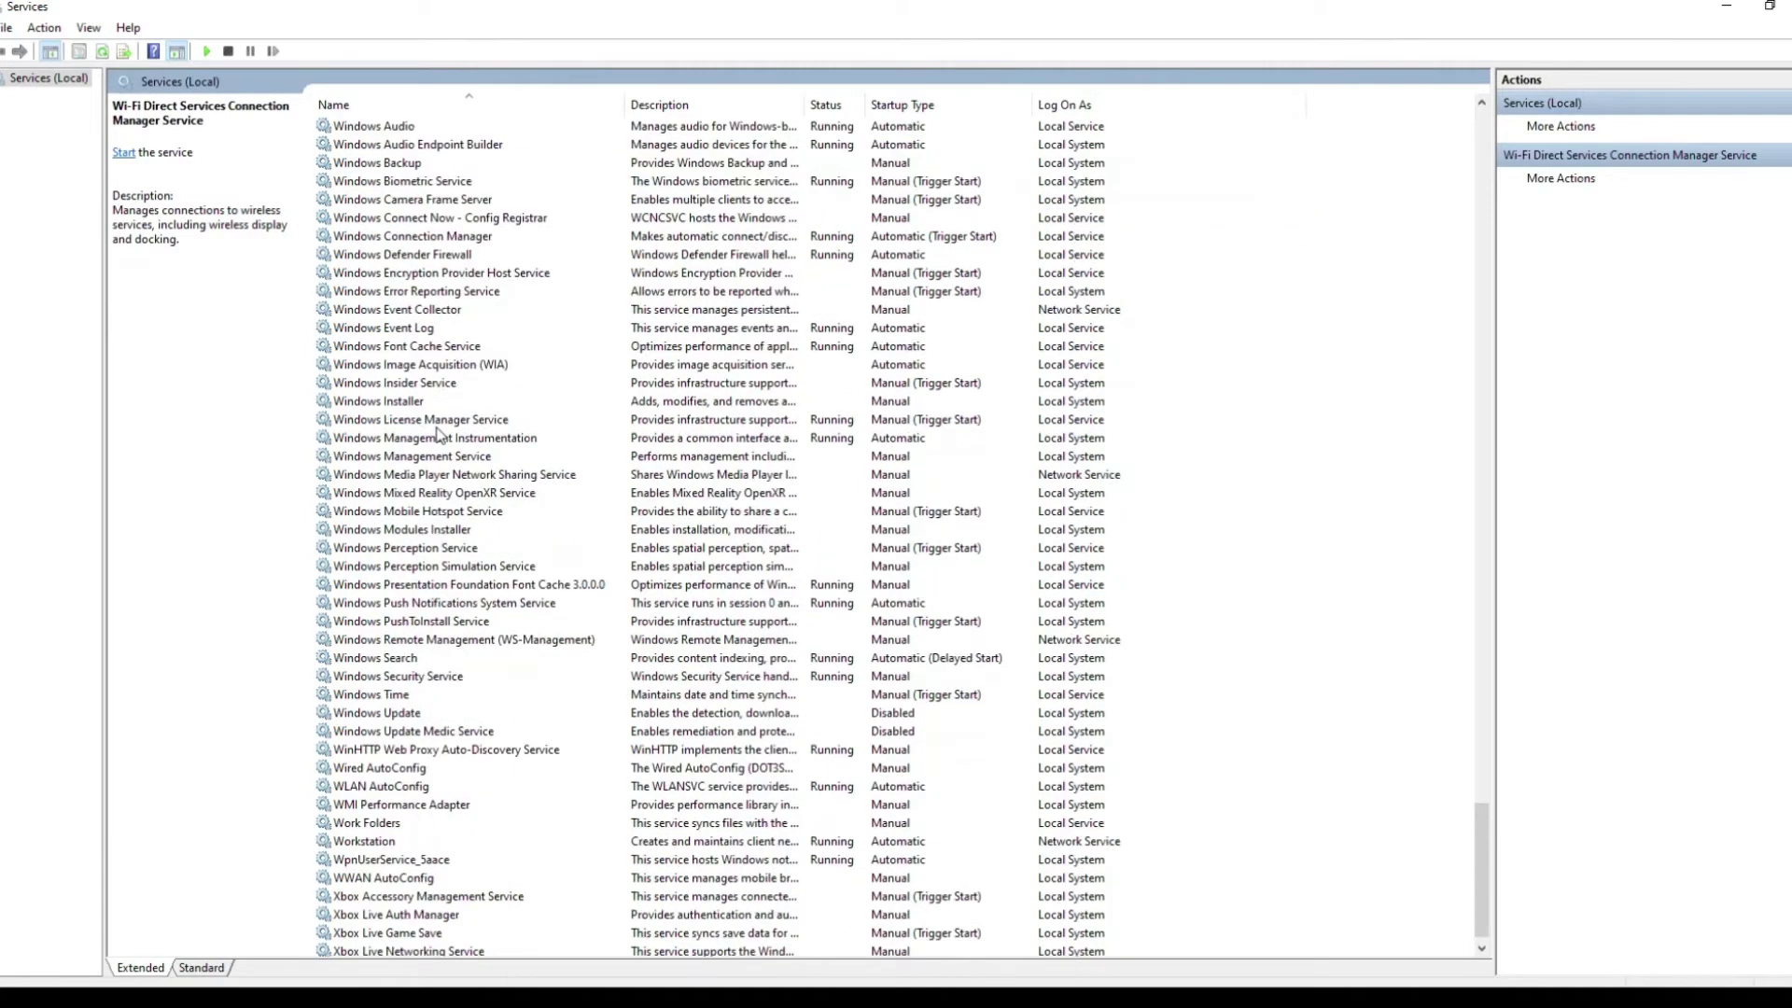
left_click(405, 714)
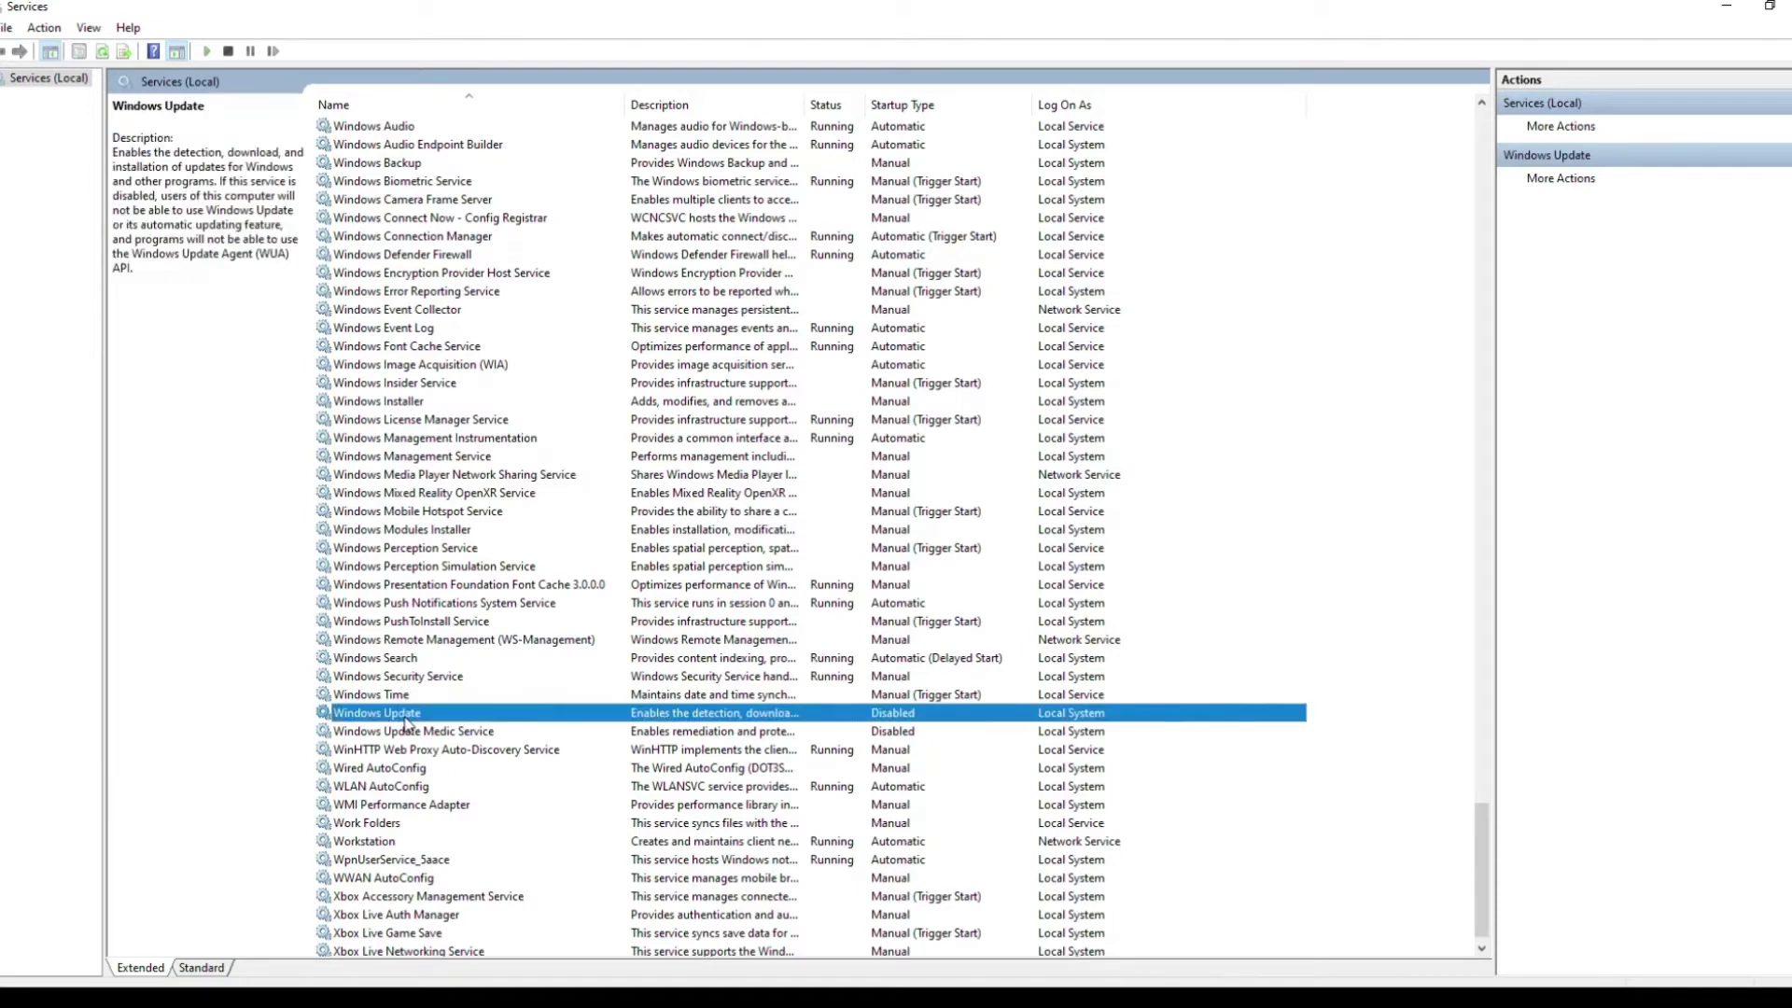
Step: Step down the list from Windows Audio to Windows Security Service
scroll(451, 695, "up", 4)
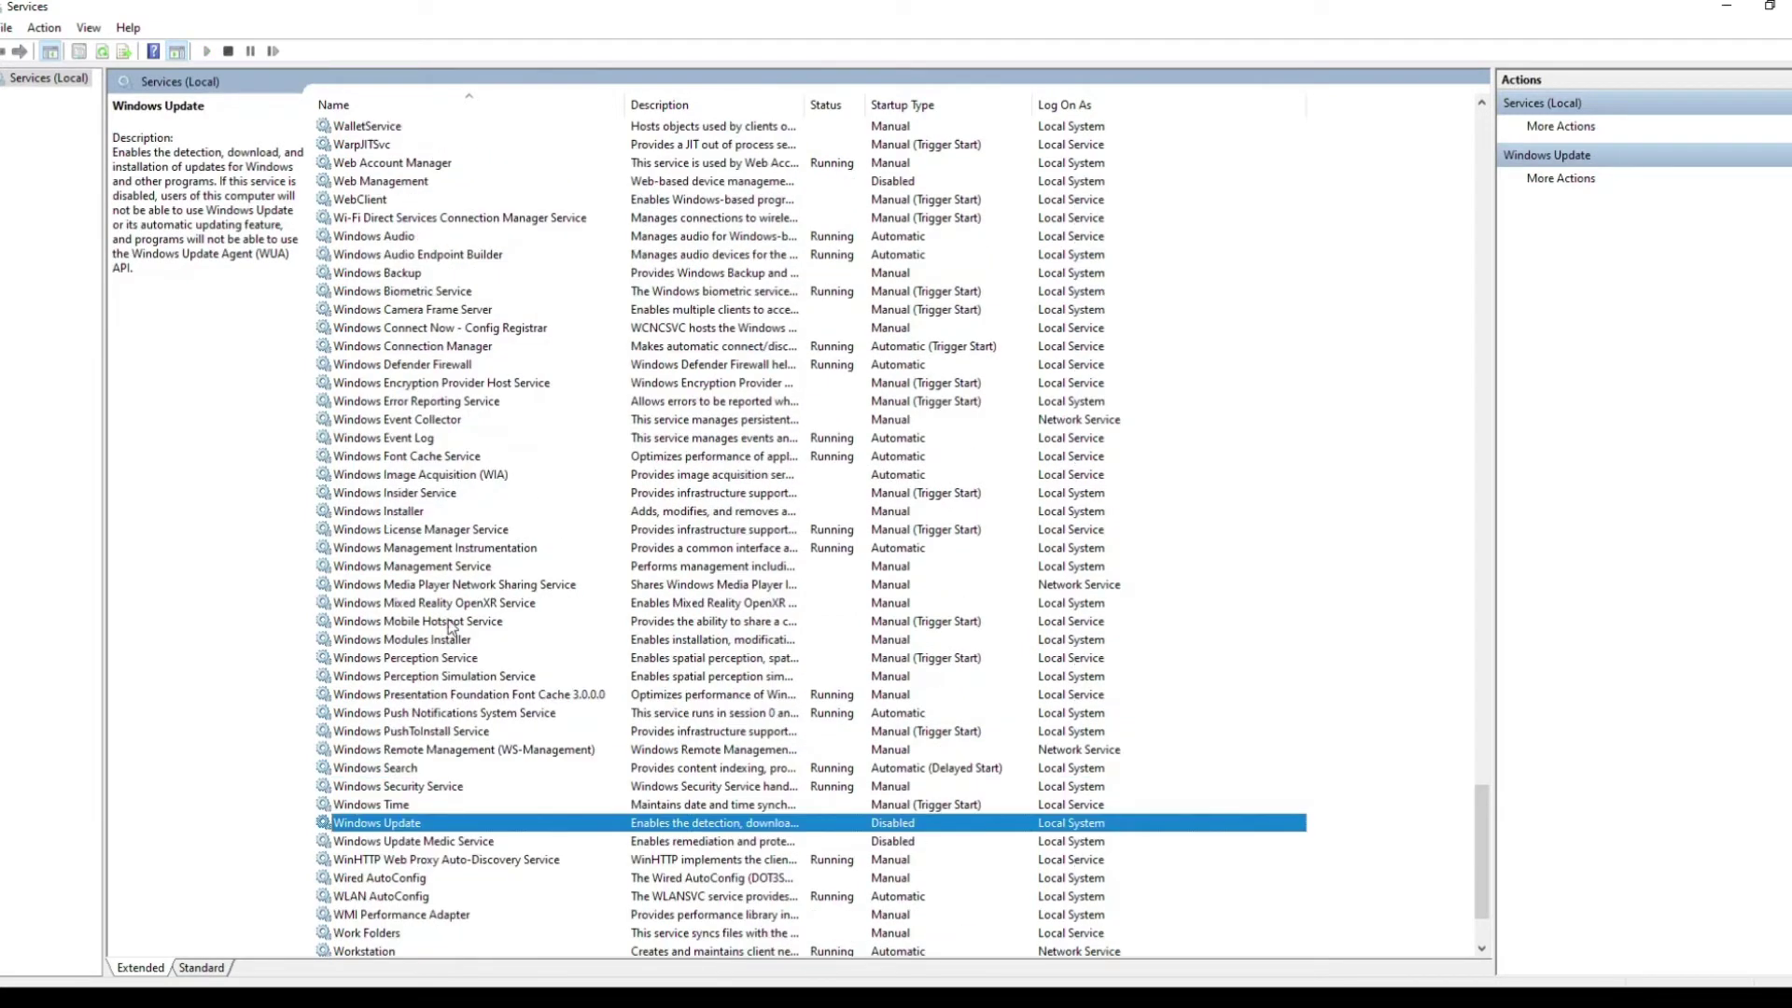
scroll(434, 541, "up", 1)
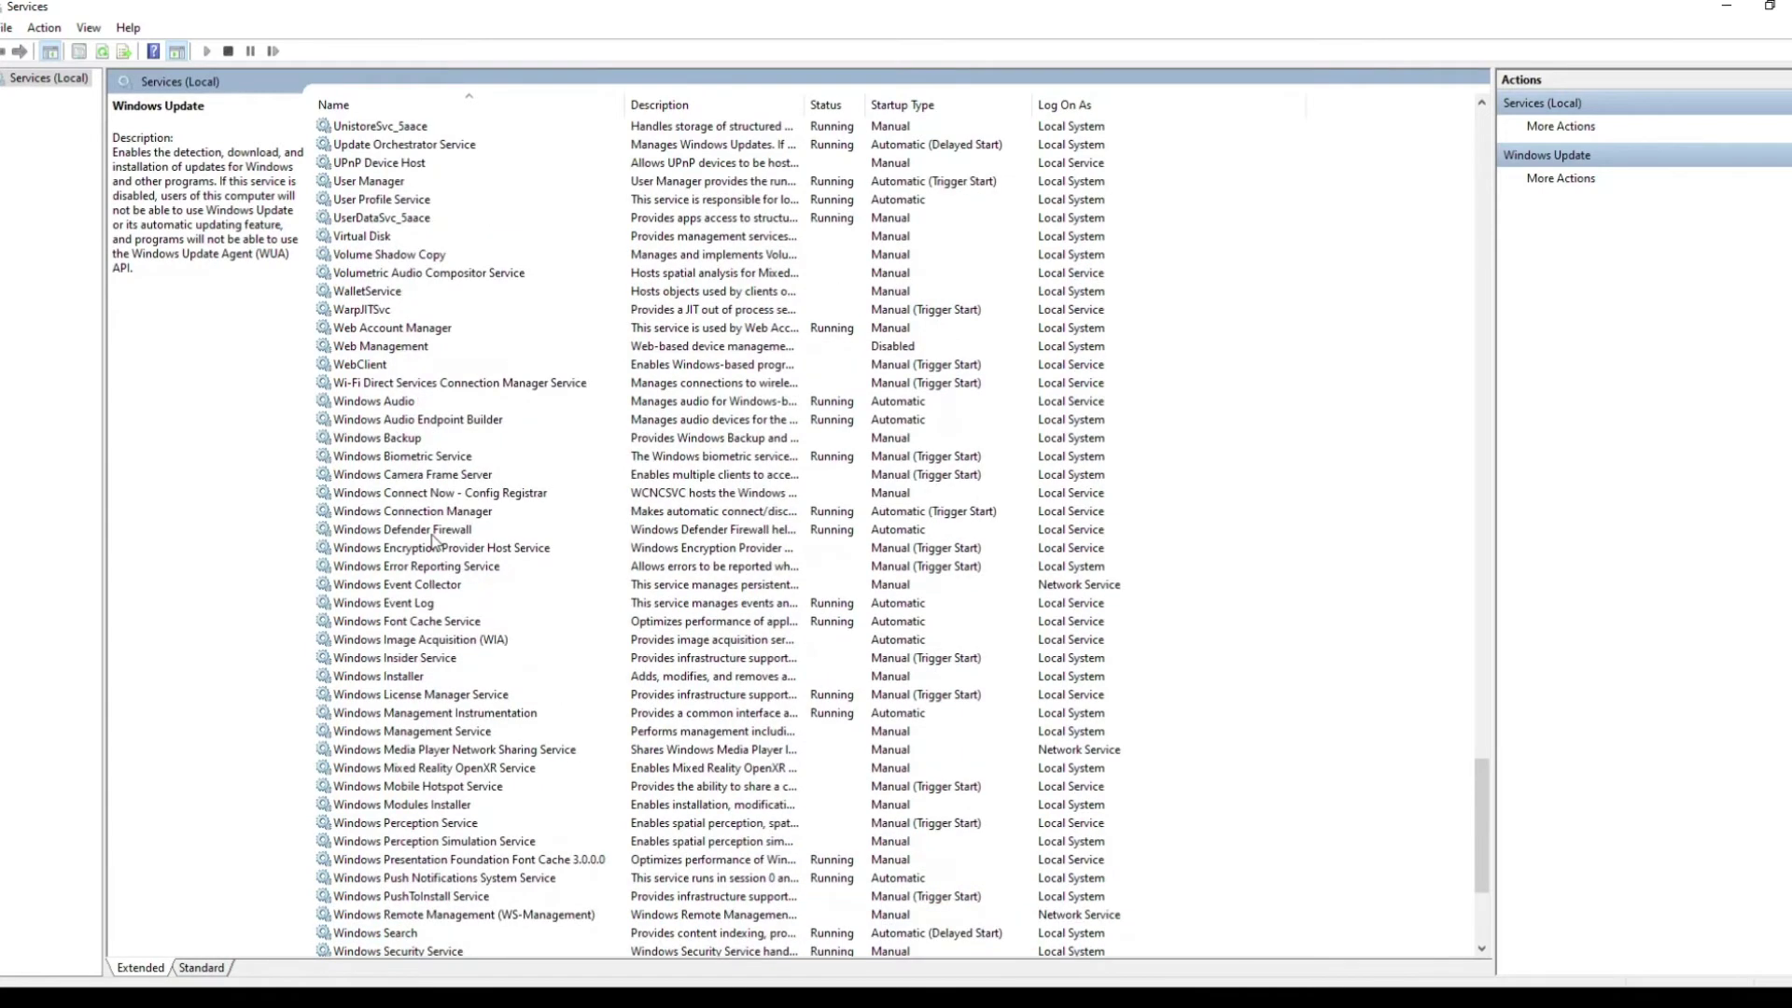
left_click(388, 401)
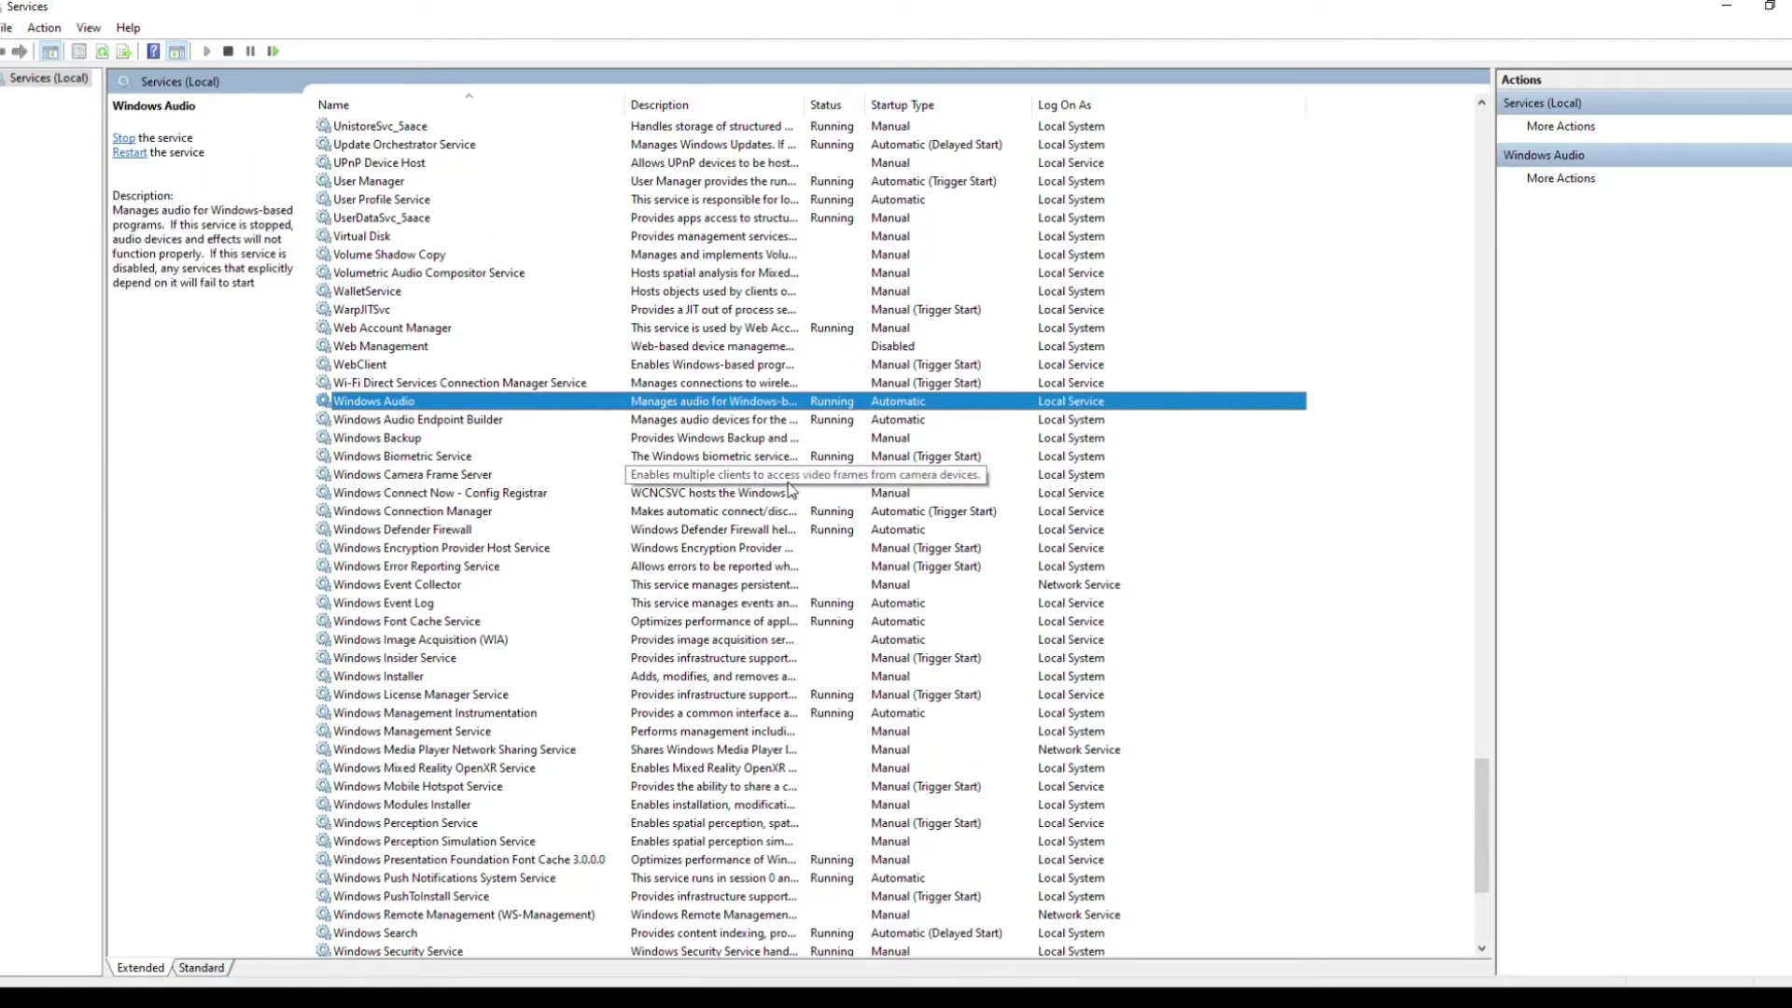
key("Down")
key("Down")
key("Down")
key("Down")
key("Down")
key("Down")
key("Down")
key("Down")
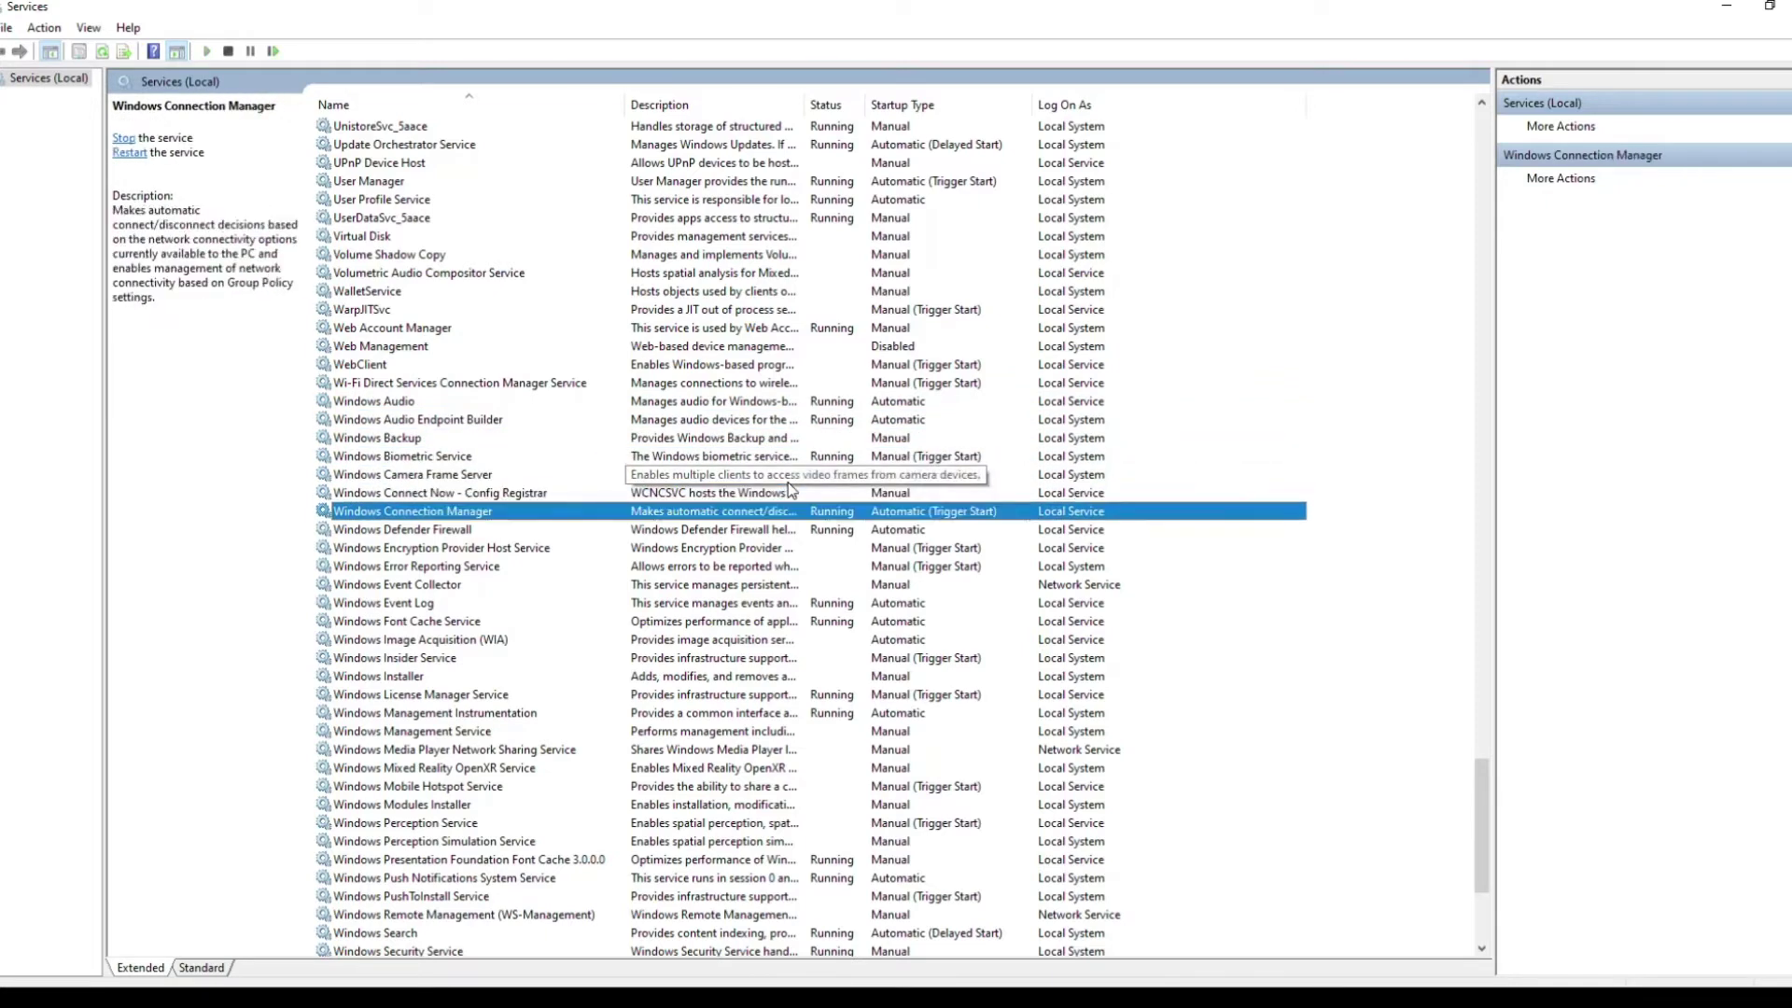
key("Down")
key("Down")
key("Down")
key("Down")
key("Down")
key("Down")
key("Down")
key("Down")
key("Down")
key("Down")
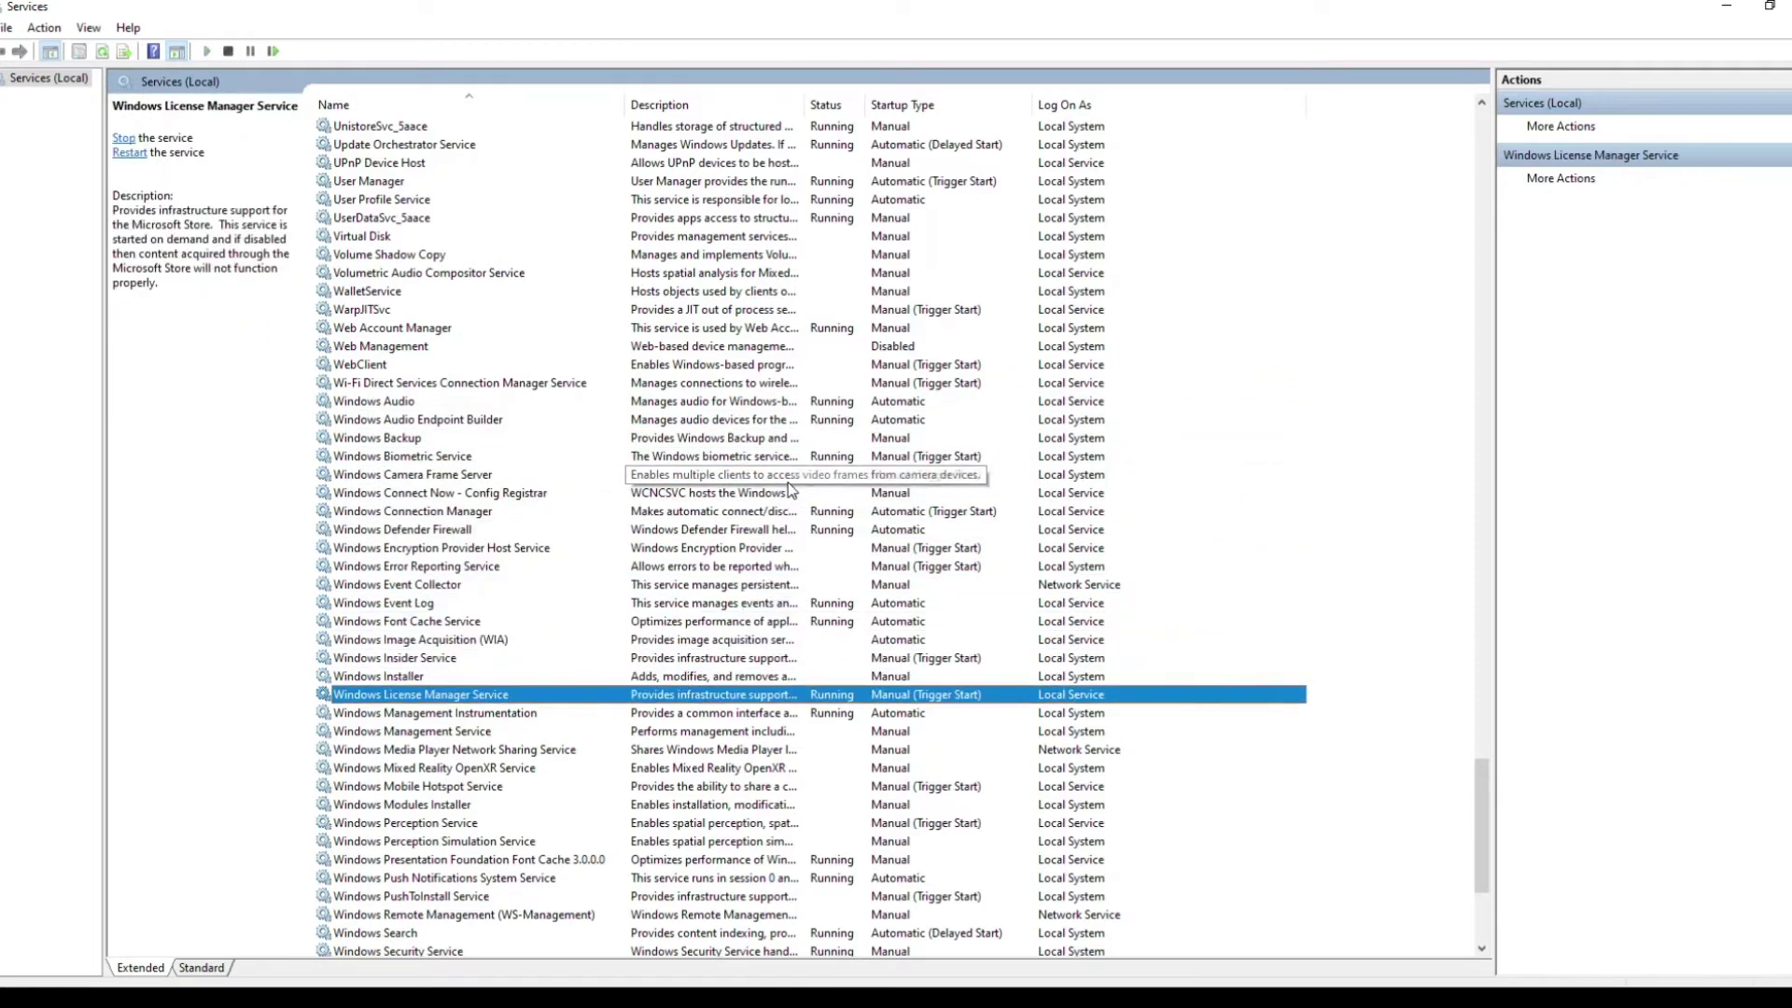
key("Down")
key("Down")
key("Down")
key("Down")
key("Down")
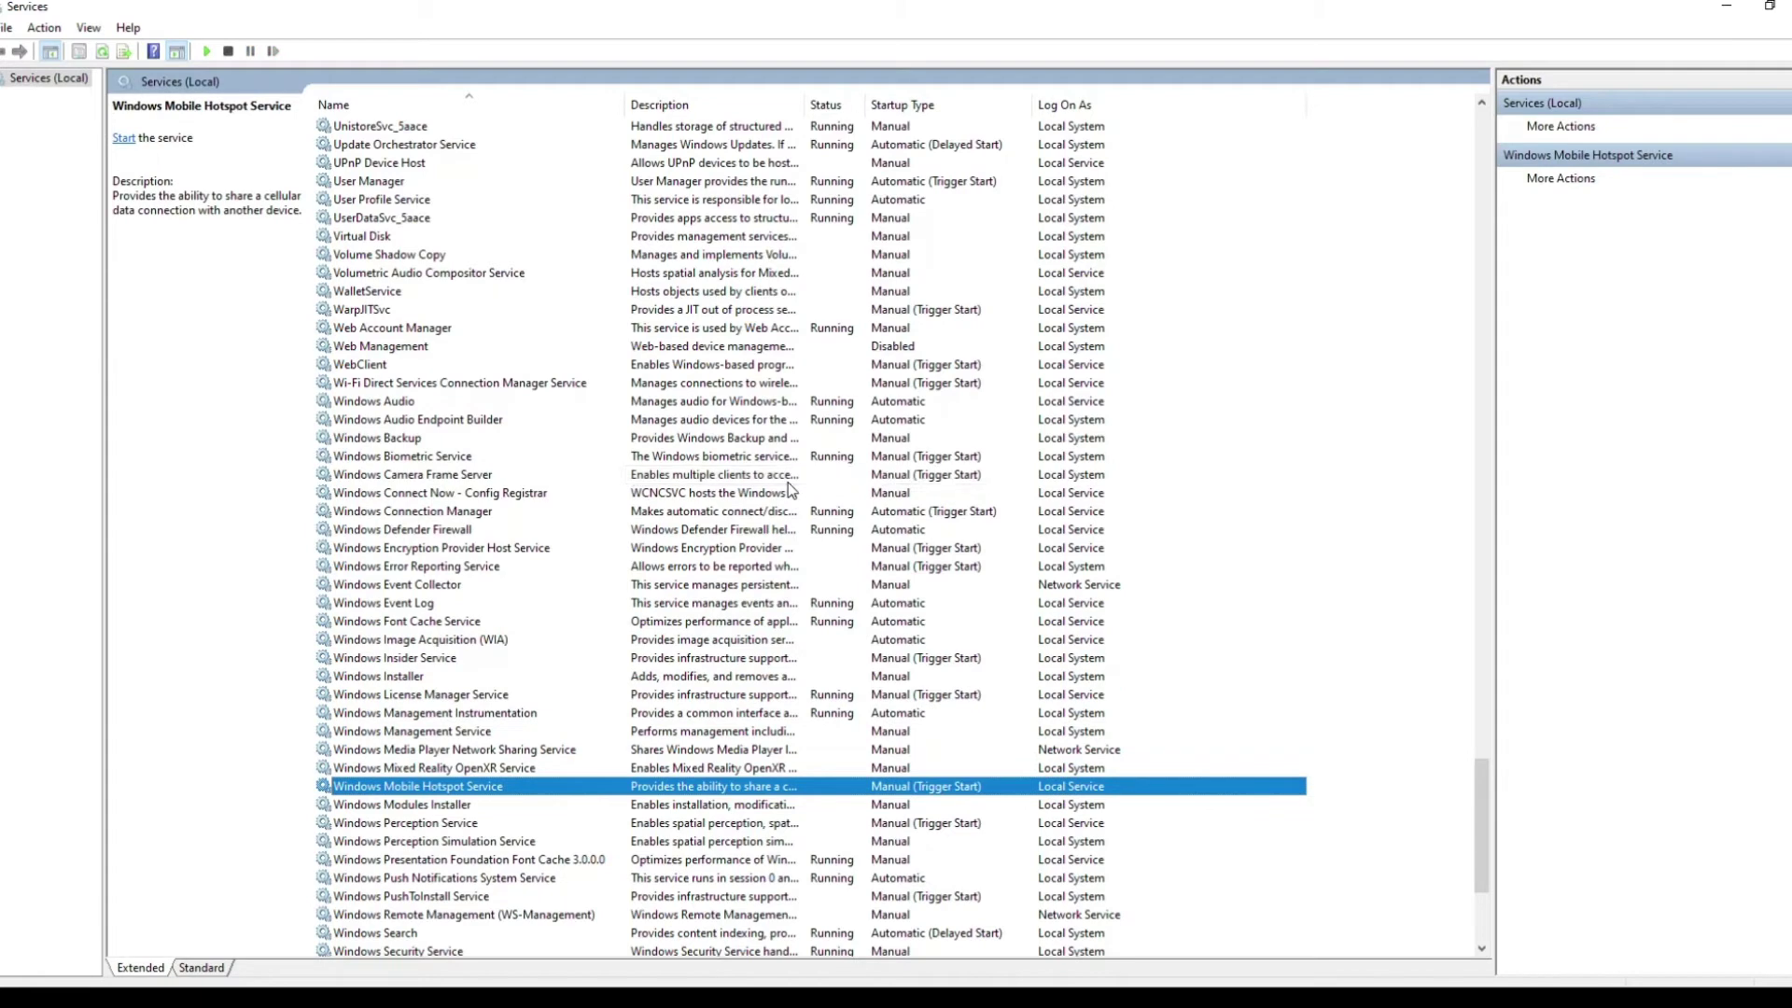
key("Down")
key("Down")
key("Down")
key("Down")
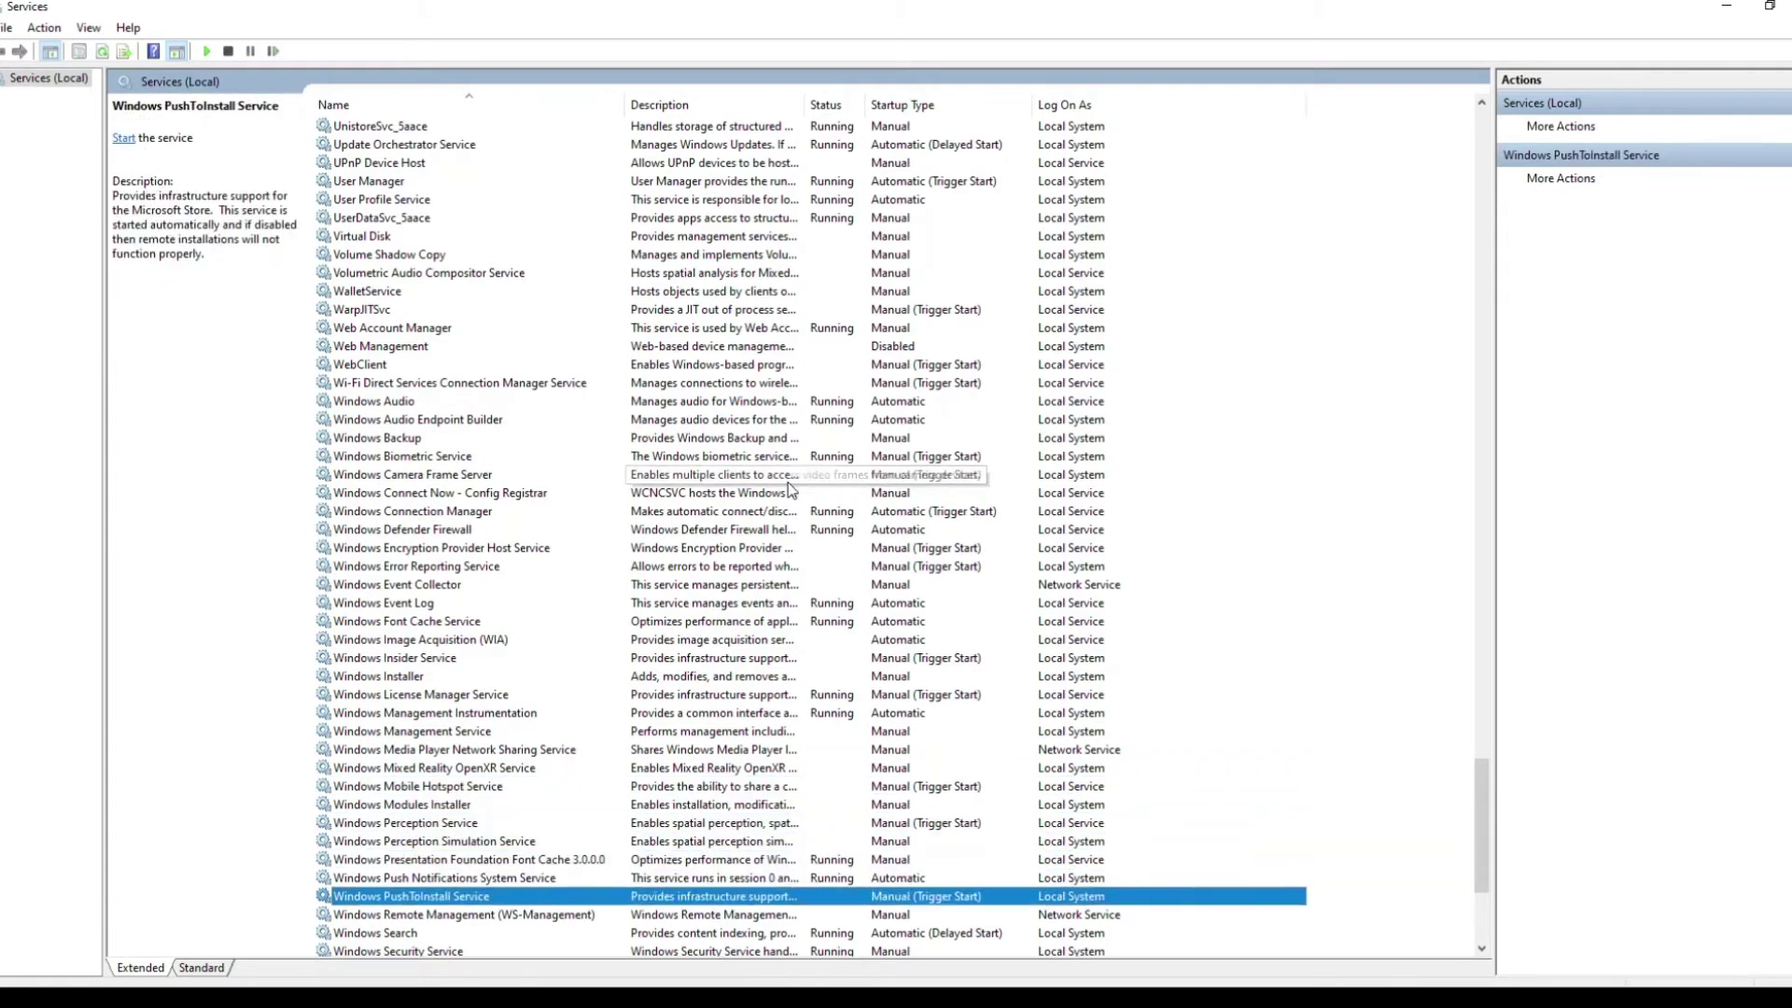
key("Down")
key("Down")
key("Down")
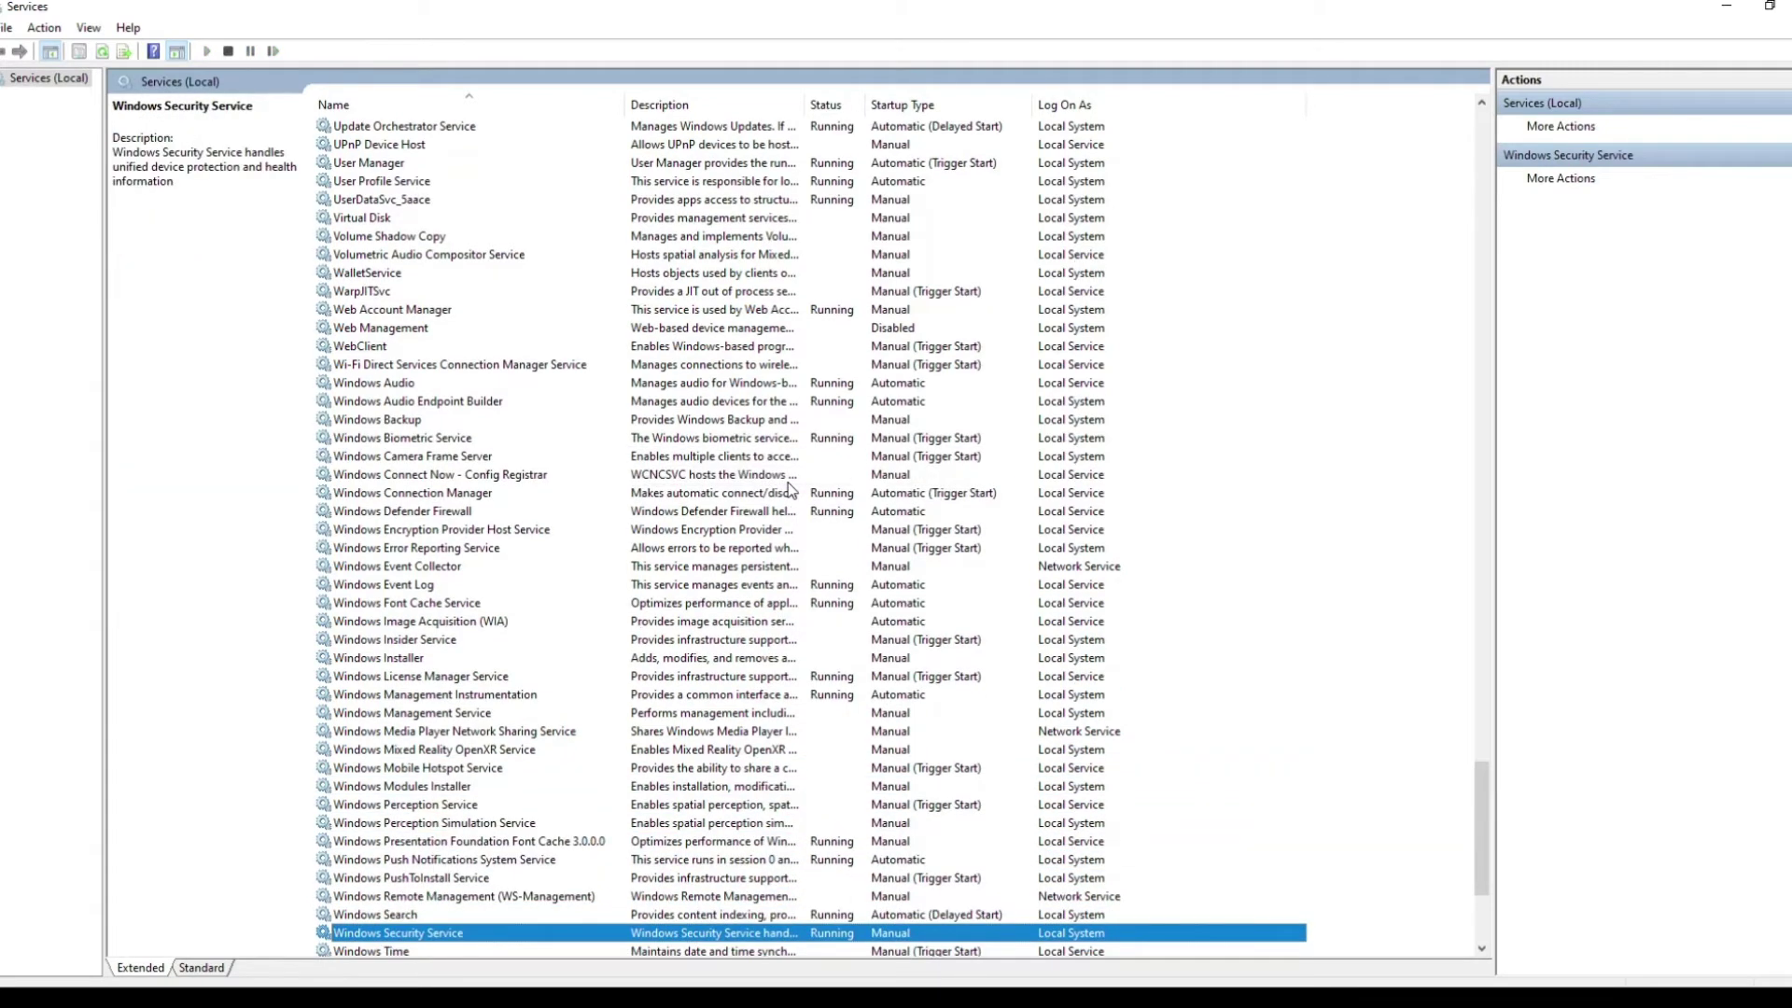
key("Down")
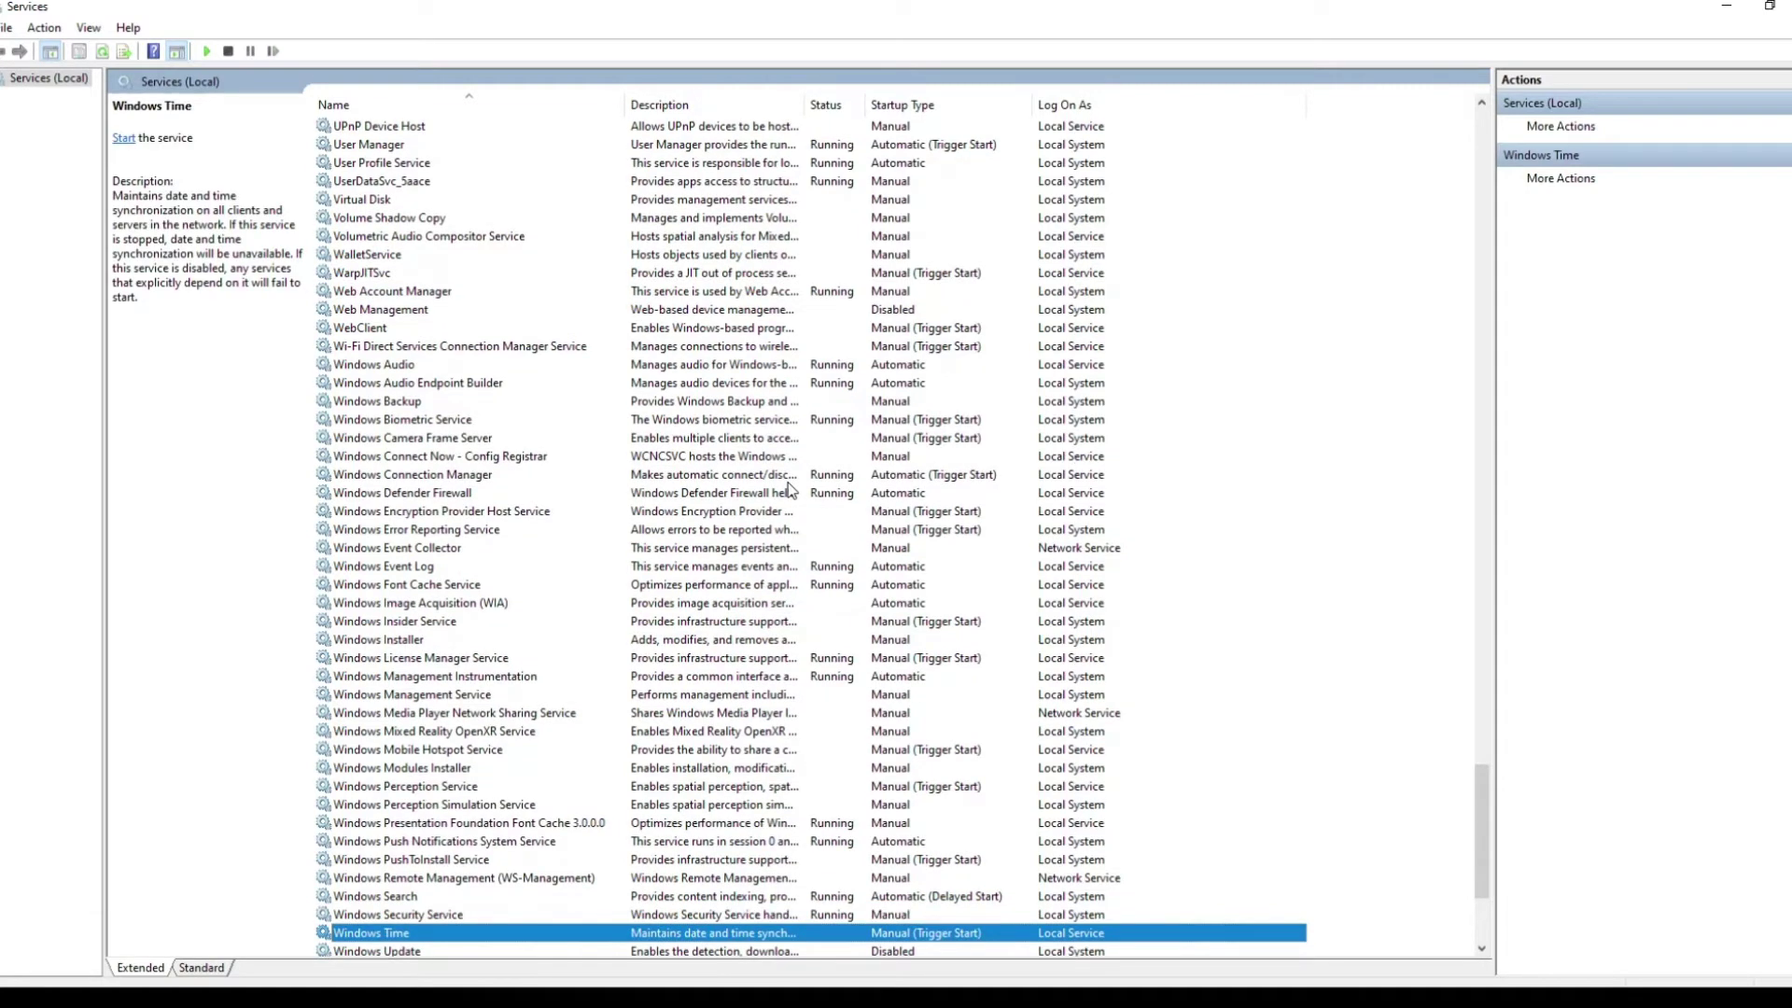
left_click(462, 916)
Step: View the Windows Security Service properties and close them without changes
right_click(462, 916)
left_click(539, 877)
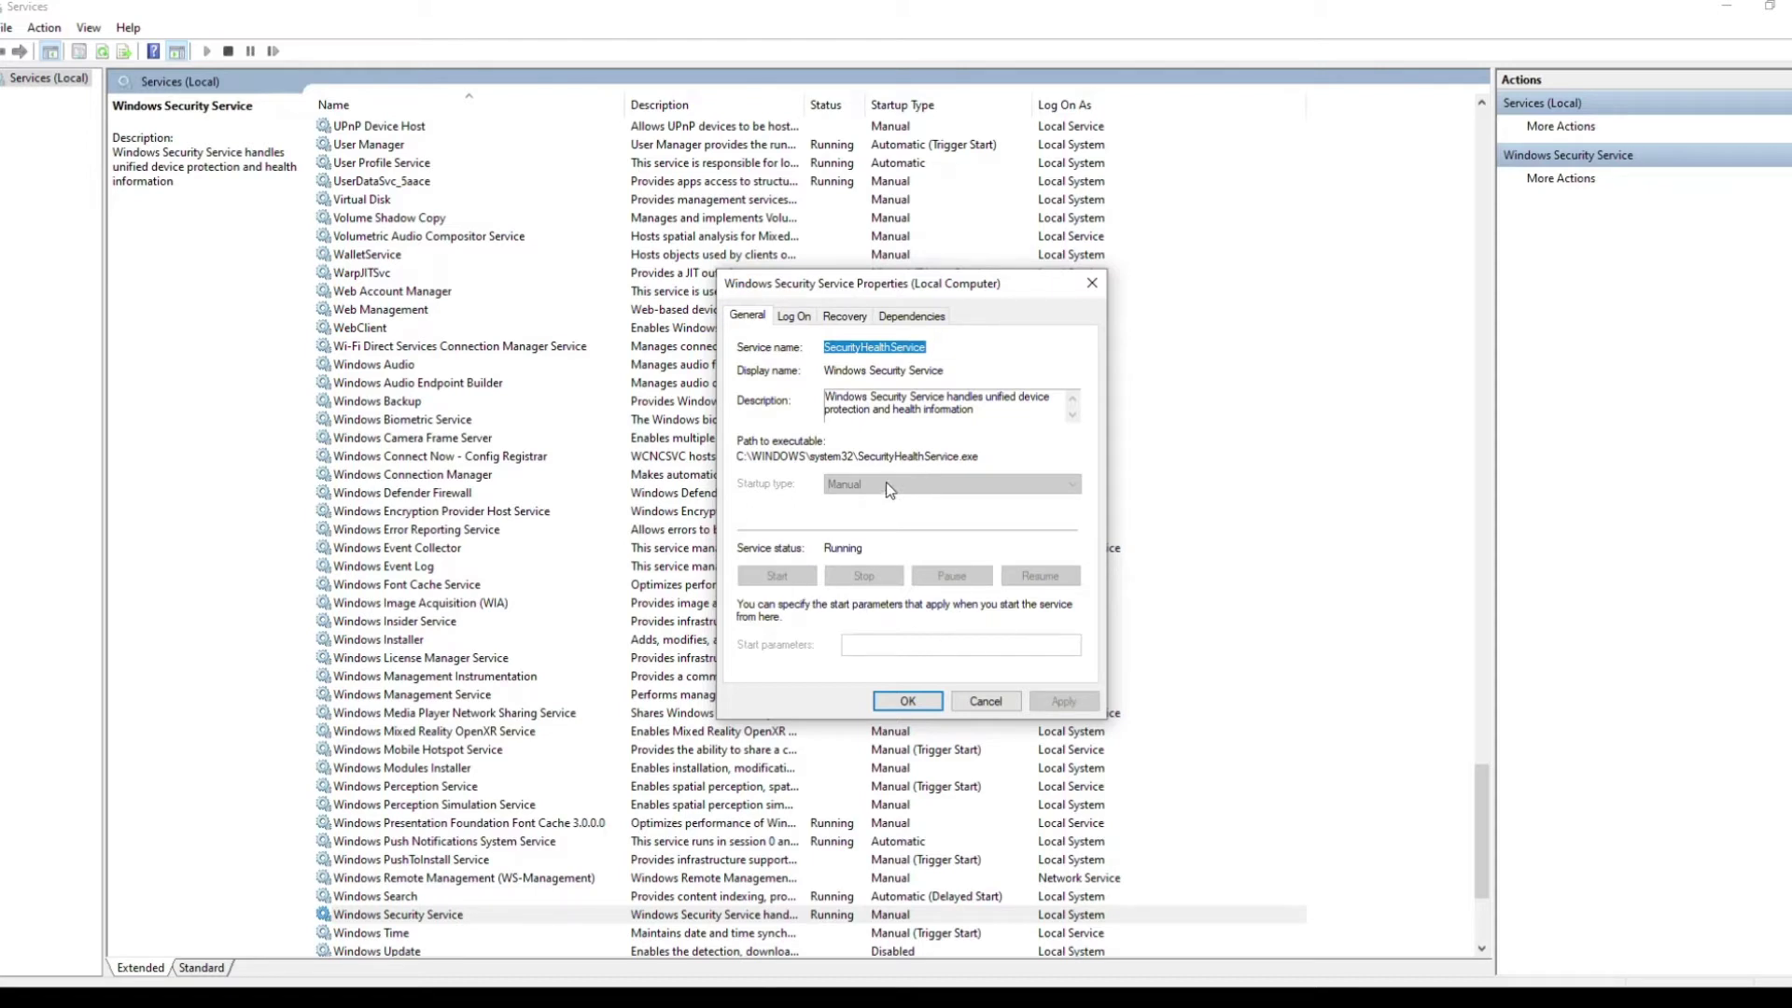
left_click(985, 701)
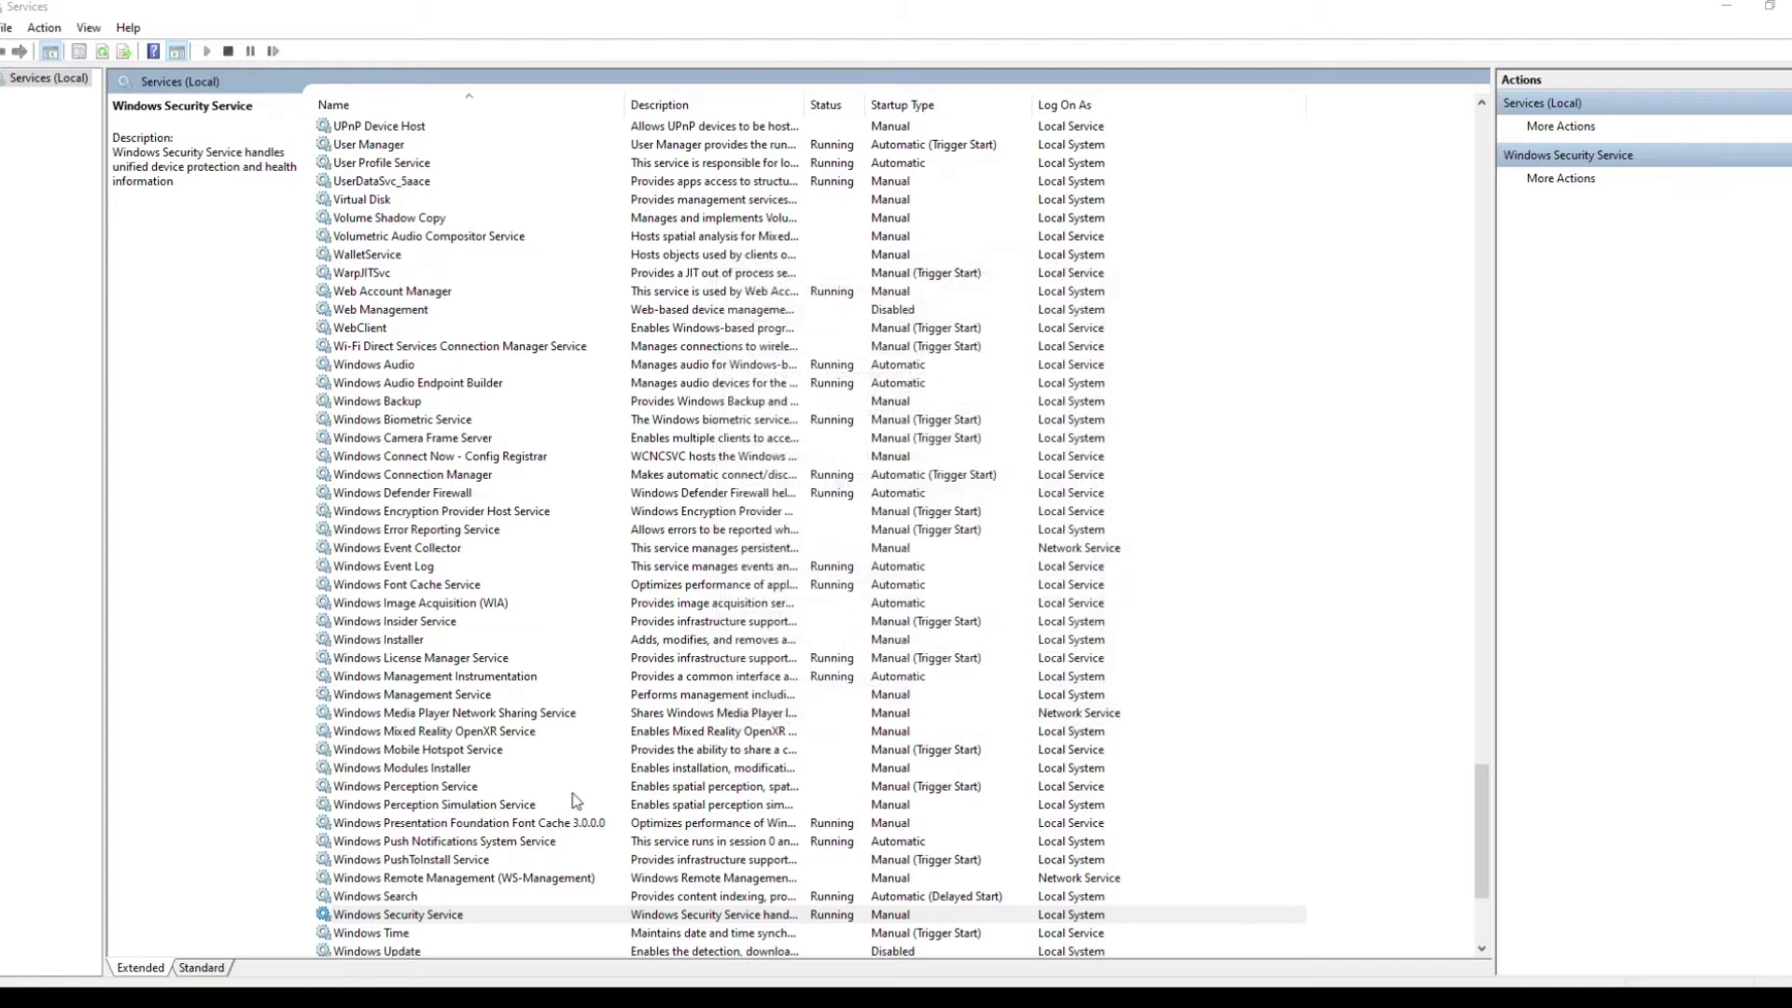
Step: Inspect the Windows Update Medic, WinHTTP auto-discovery and Wired AutoConfig service entries
scroll(573, 799, "down", 2)
scroll(574, 800, "down", 2)
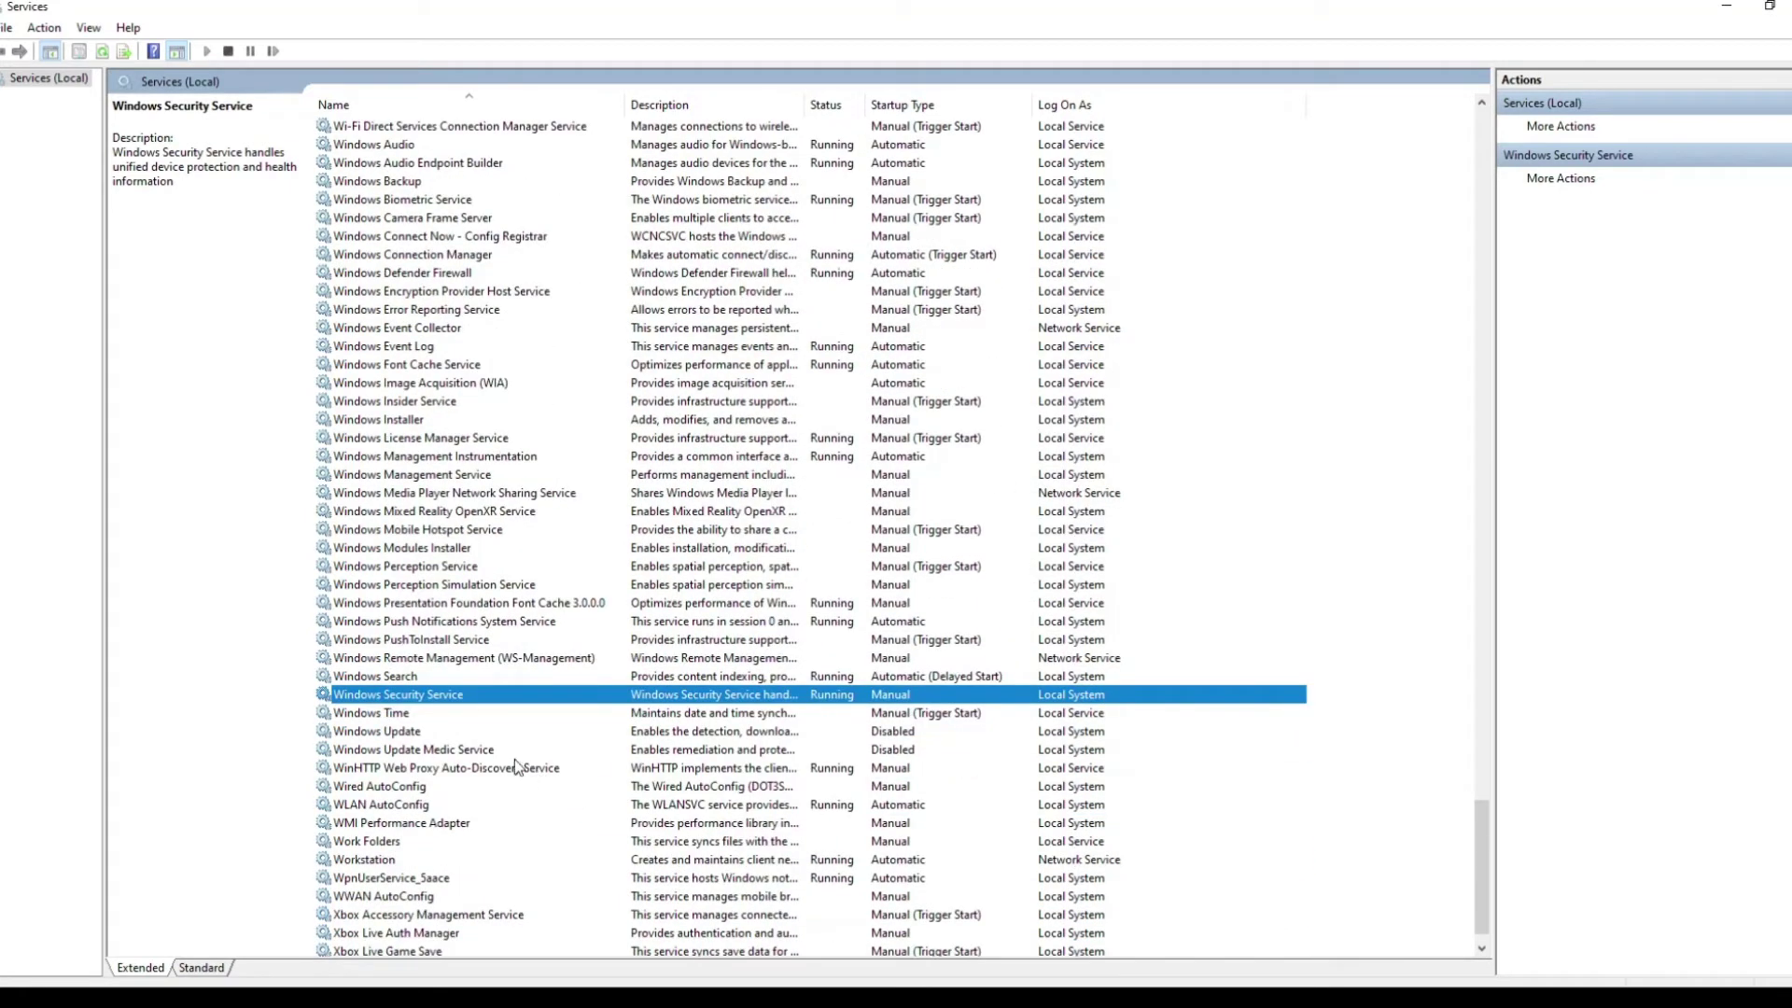
left_click(470, 750)
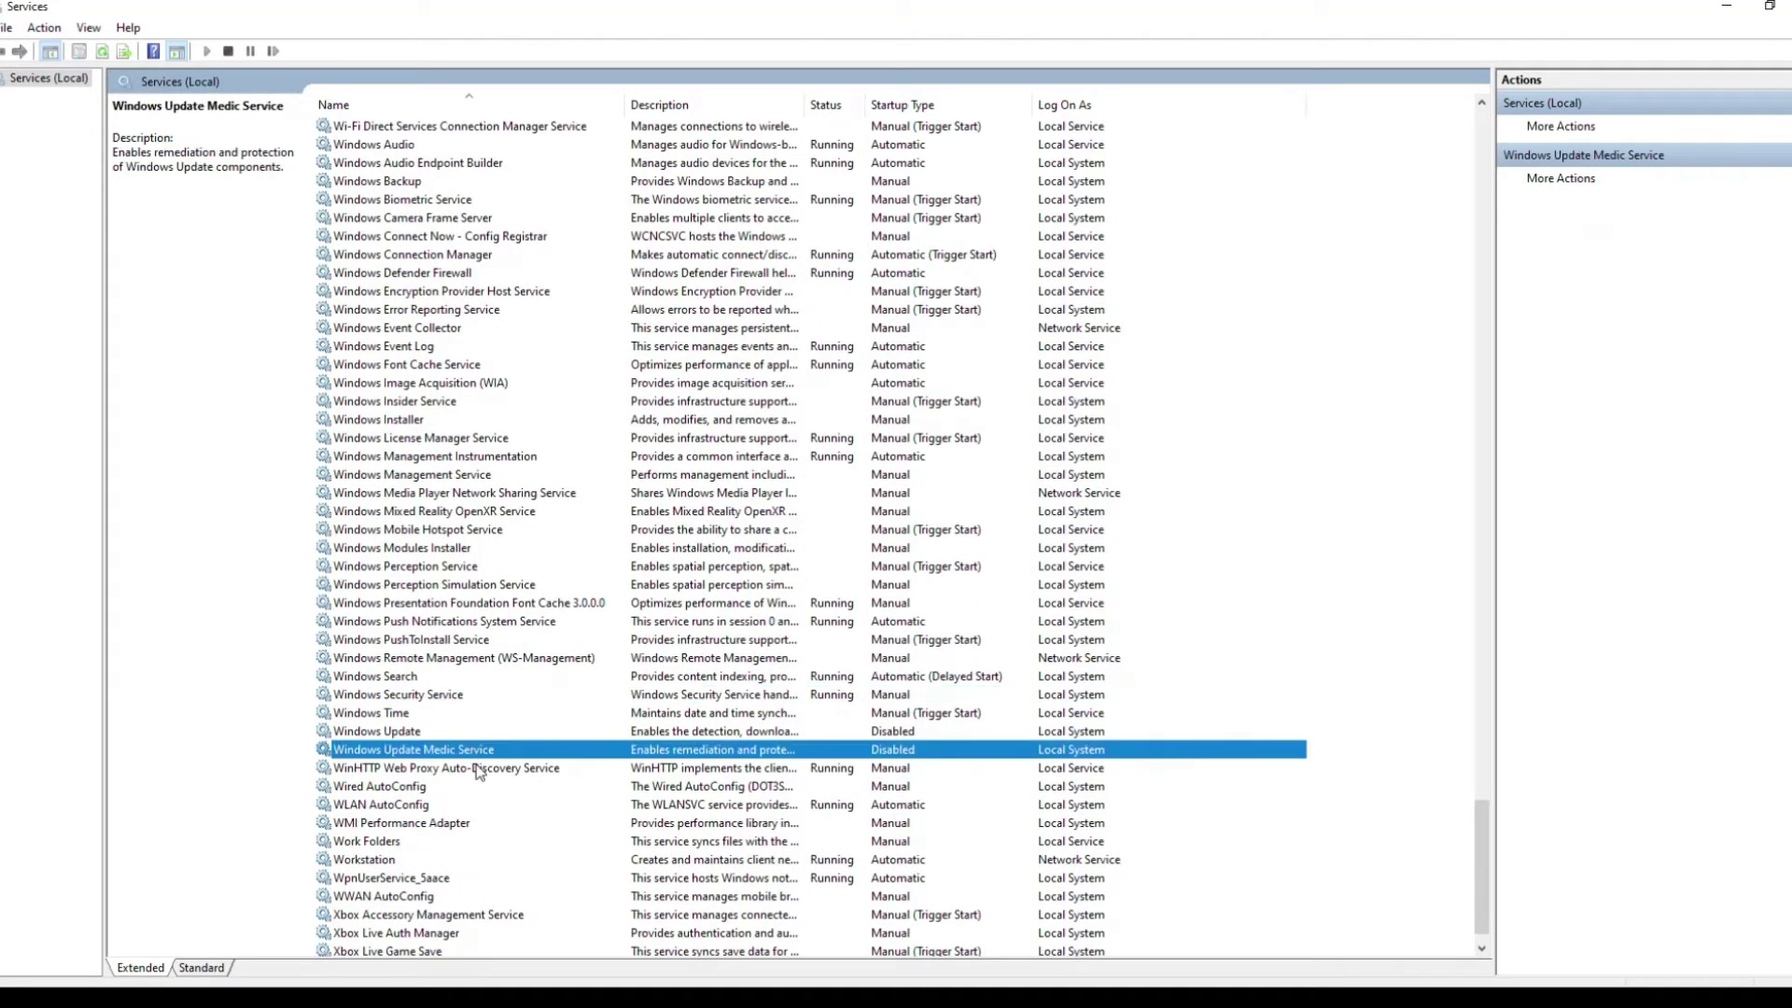
left_click(472, 768)
left_click(459, 787)
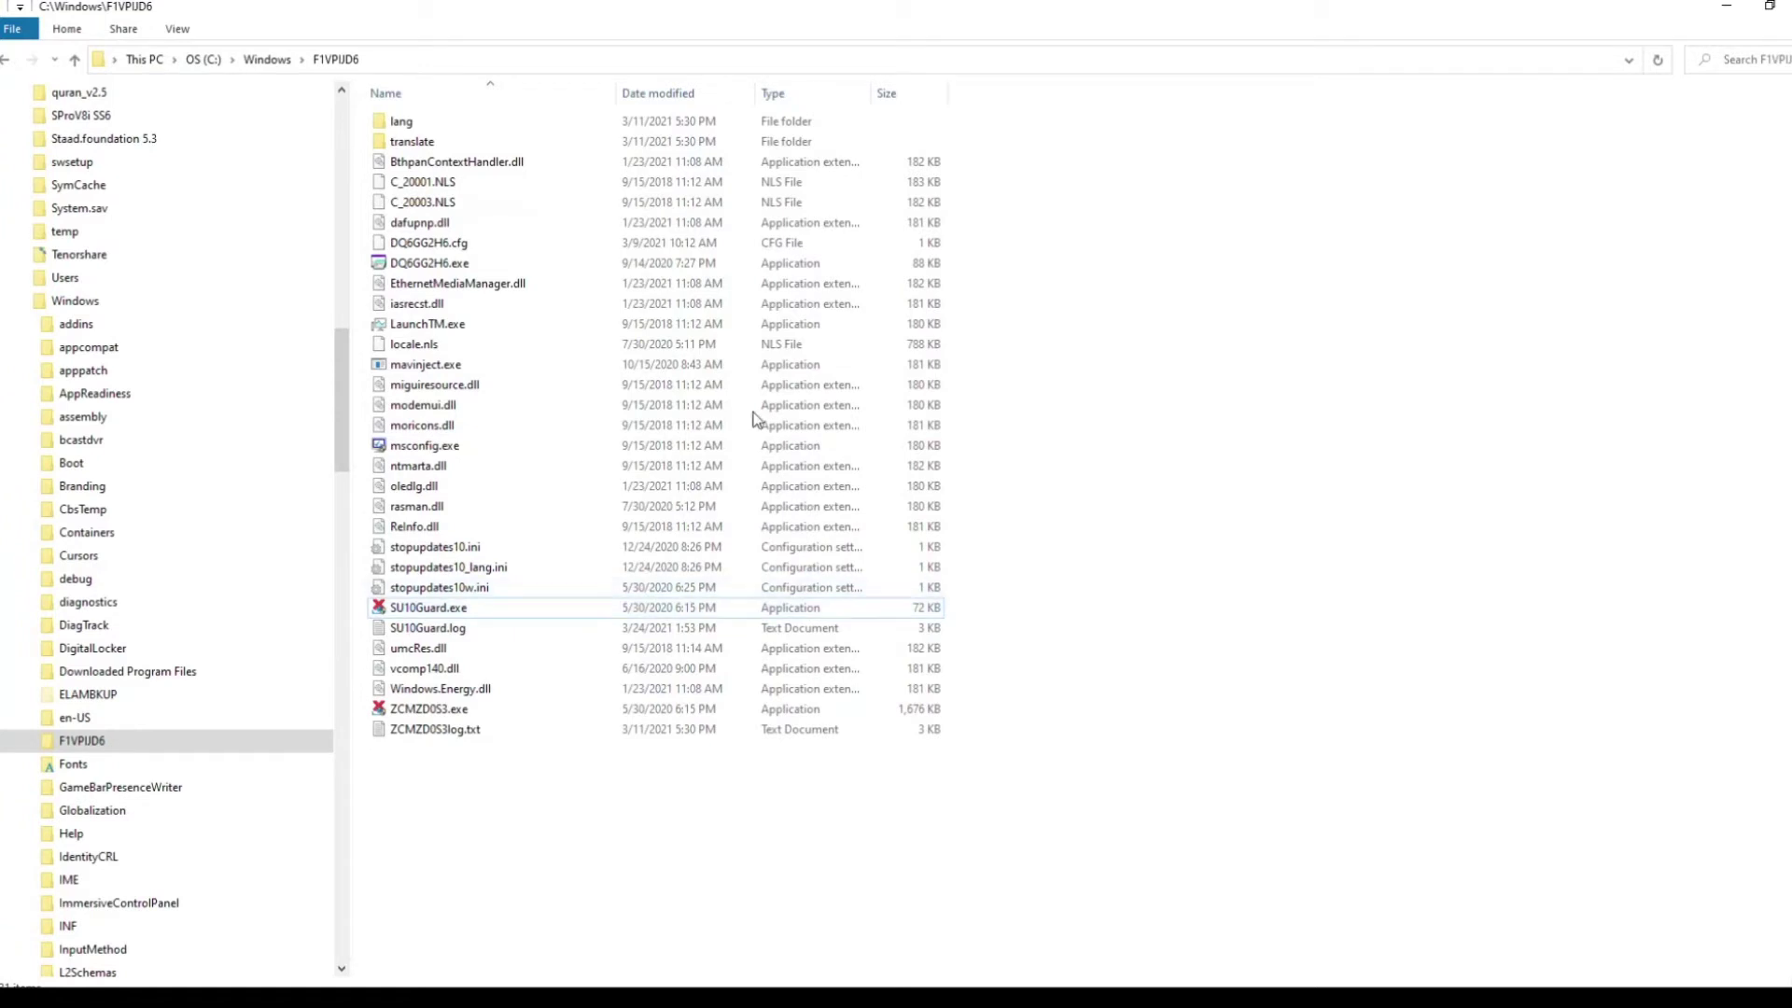
Step: Try to delete the F1VPUD6 folder from C:\Windows, giving up when it is in use
left_click(260, 62)
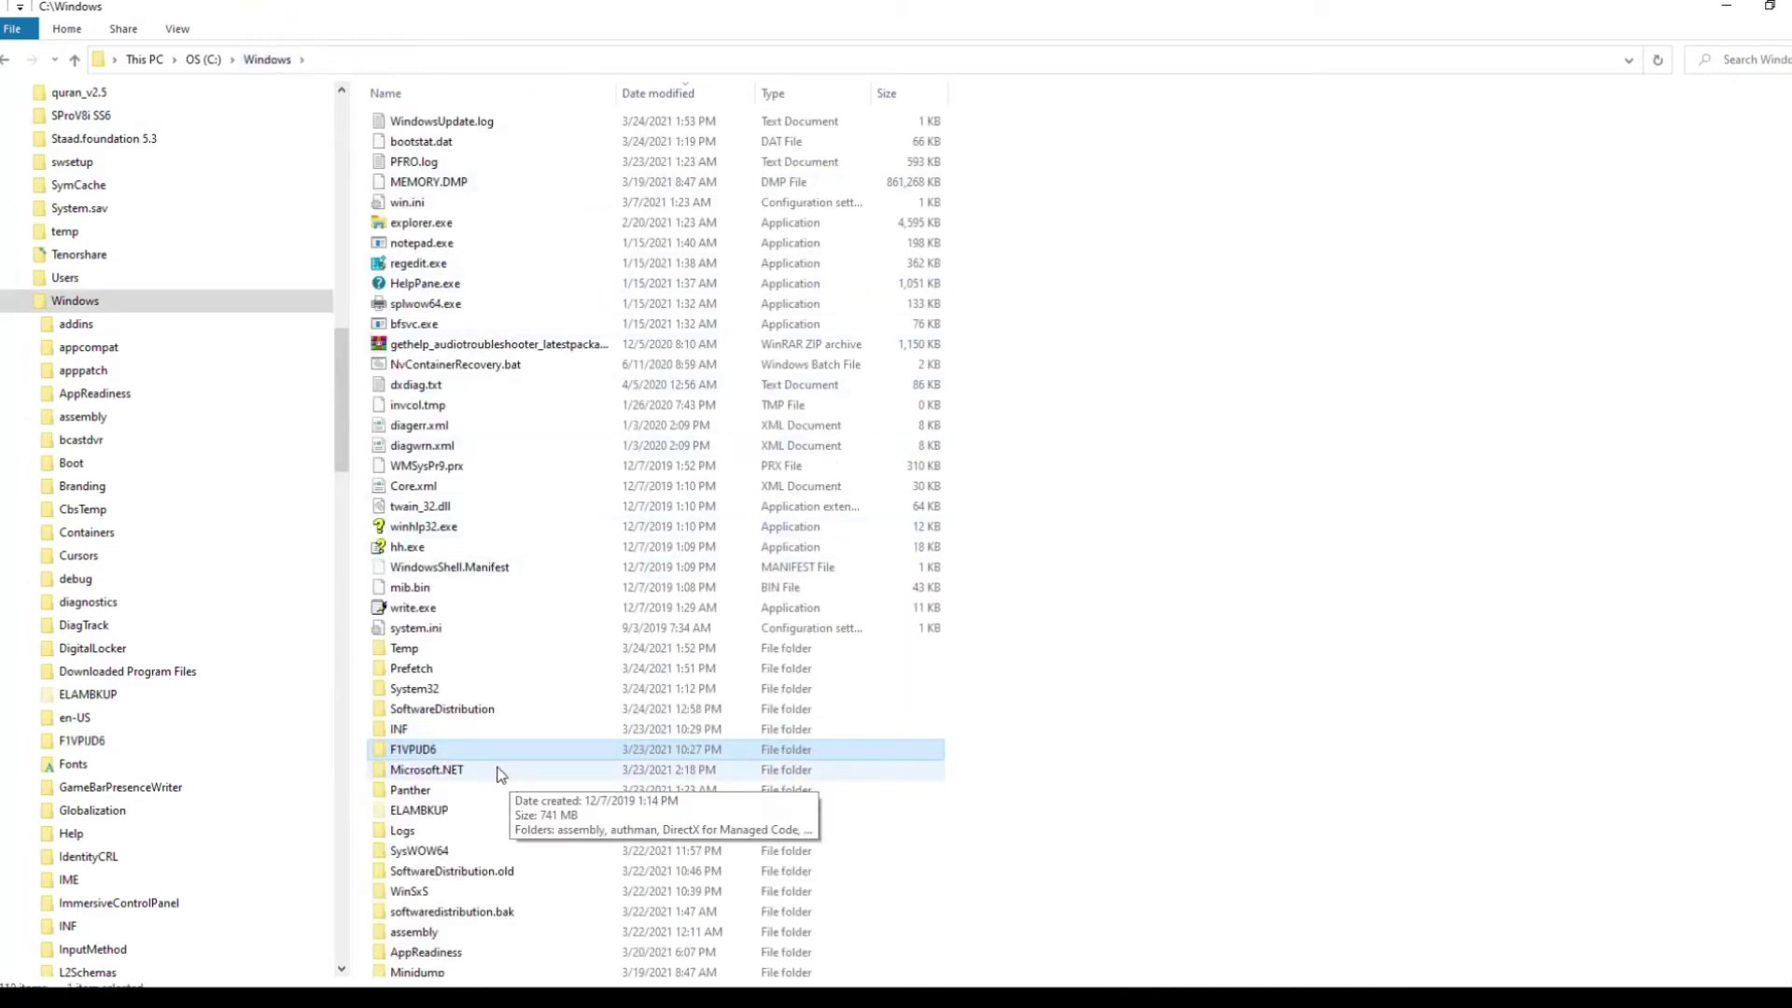
key("Delete")
left_click(871, 377)
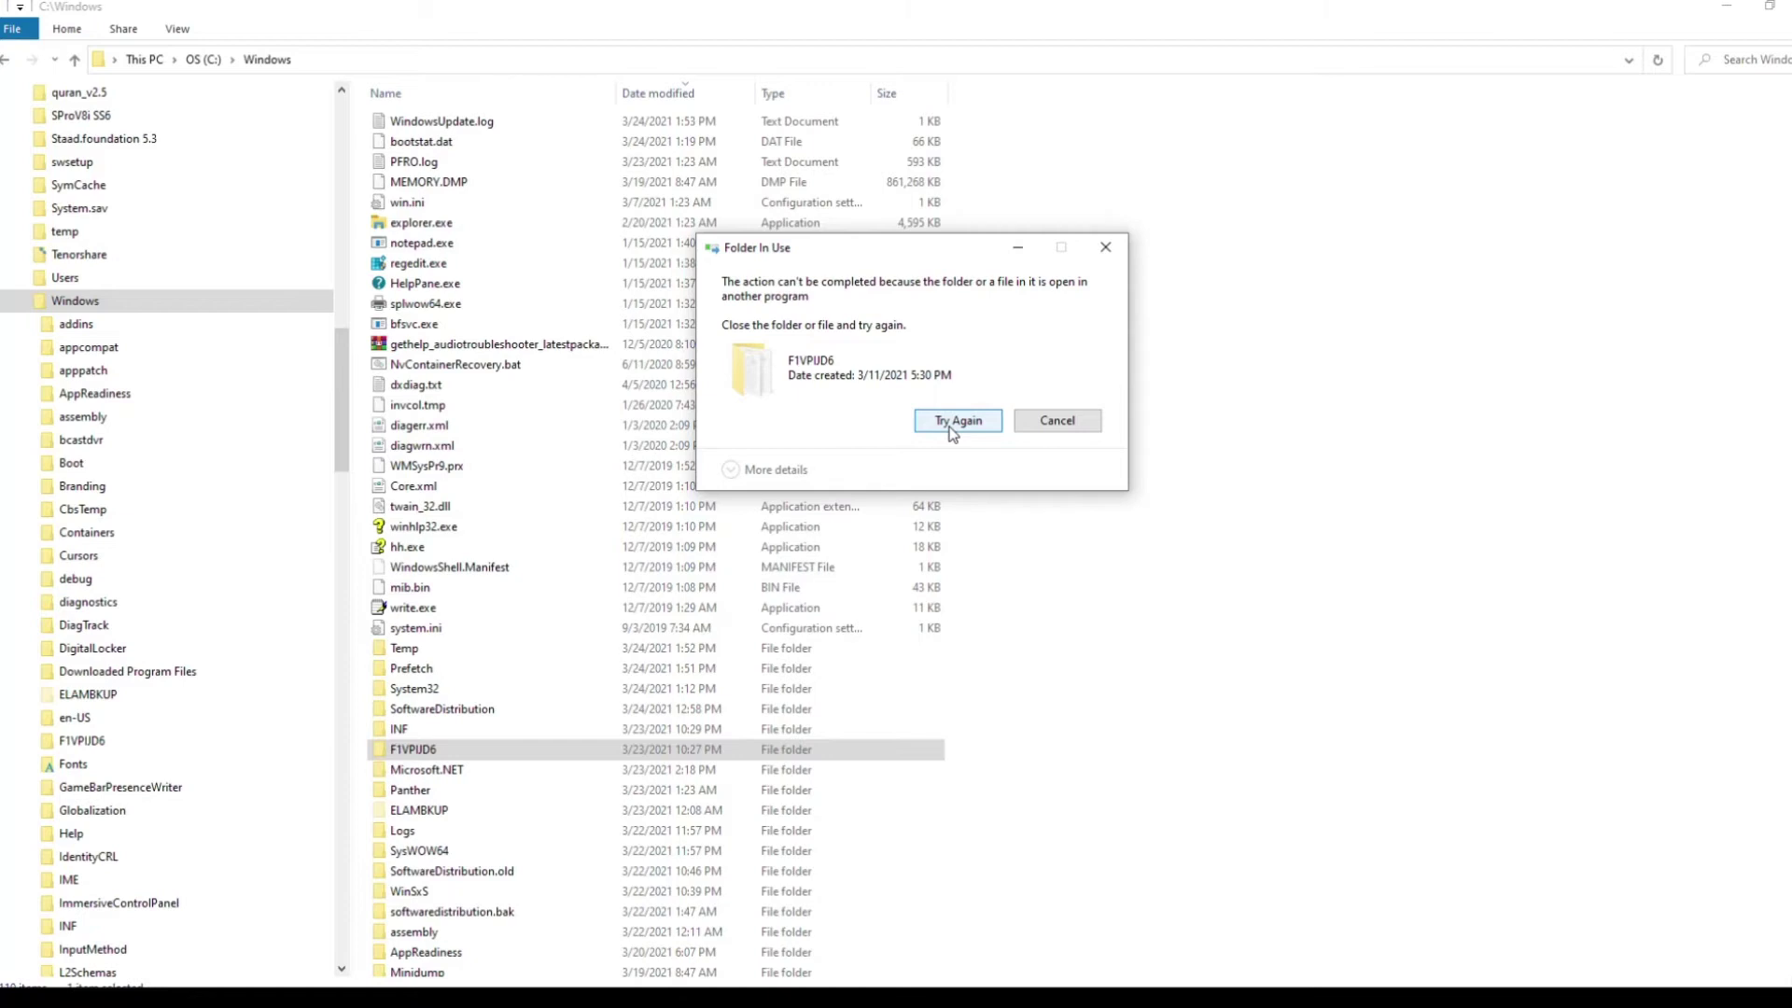
left_click(951, 425)
left_click(1055, 421)
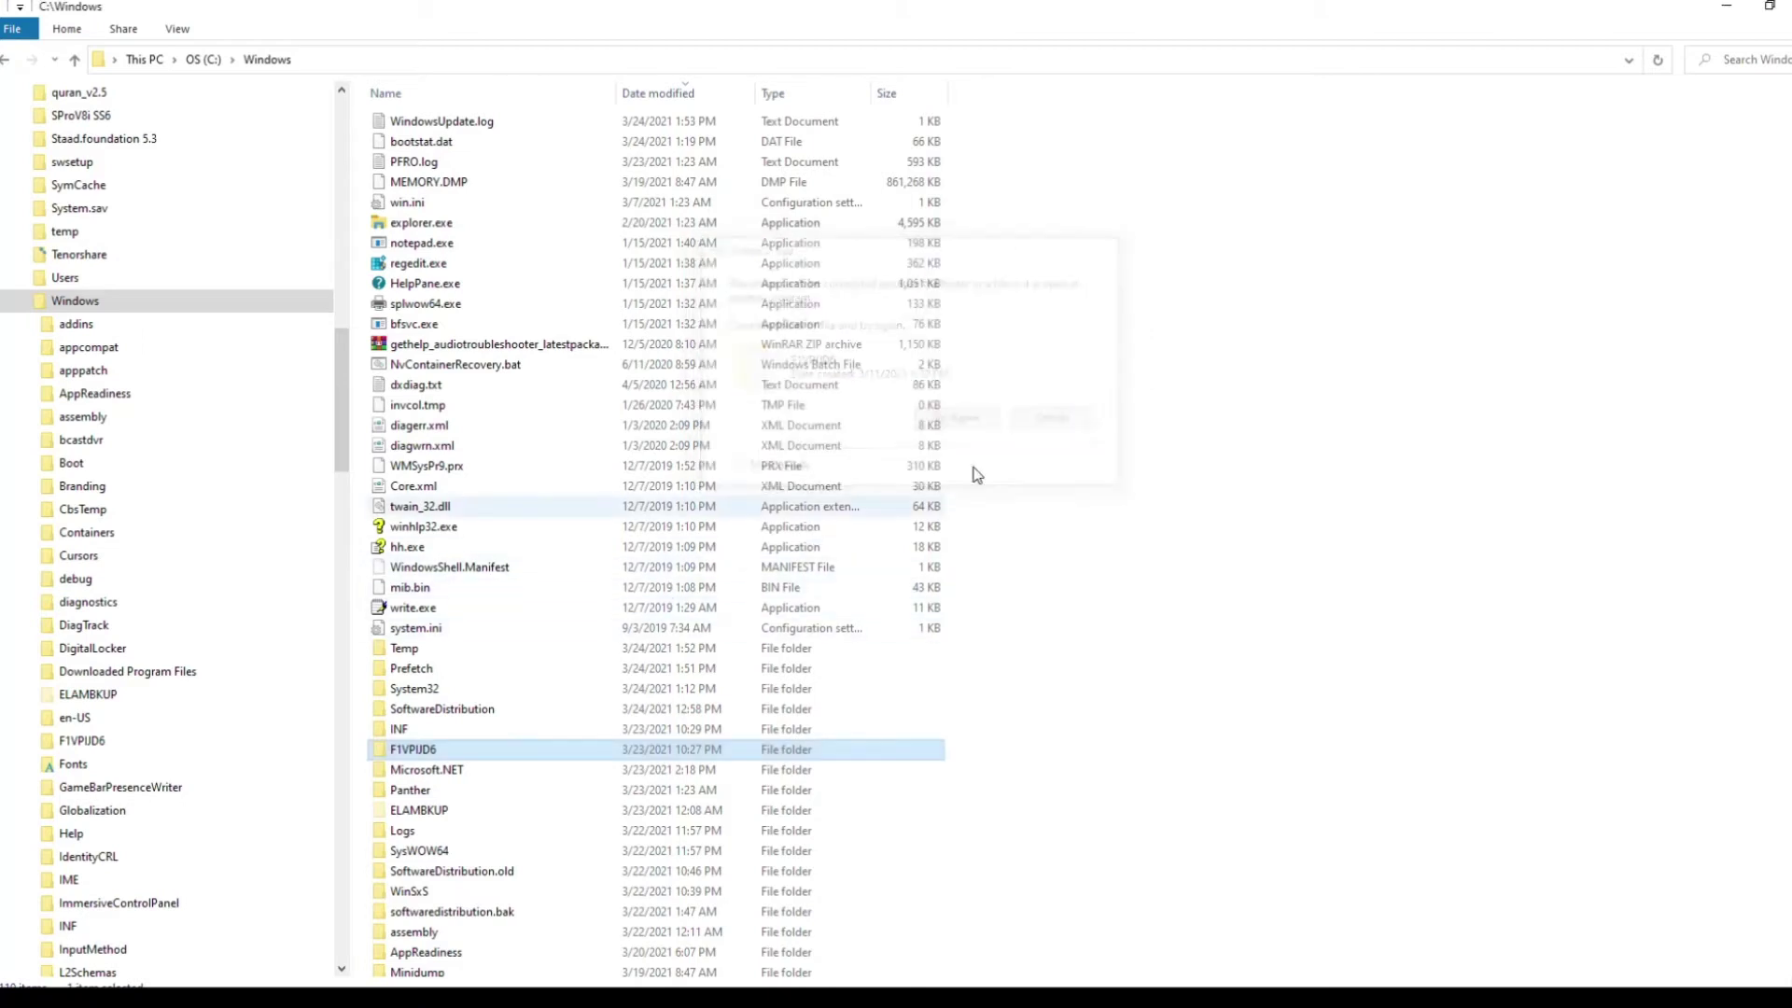
Step: Delete F1VPUD6's contents: translate folder and BthpanContextHandler.dll; skip locked C_20001.NLS, C_20003.NLS, dafupnp.dll
double_click(416, 750)
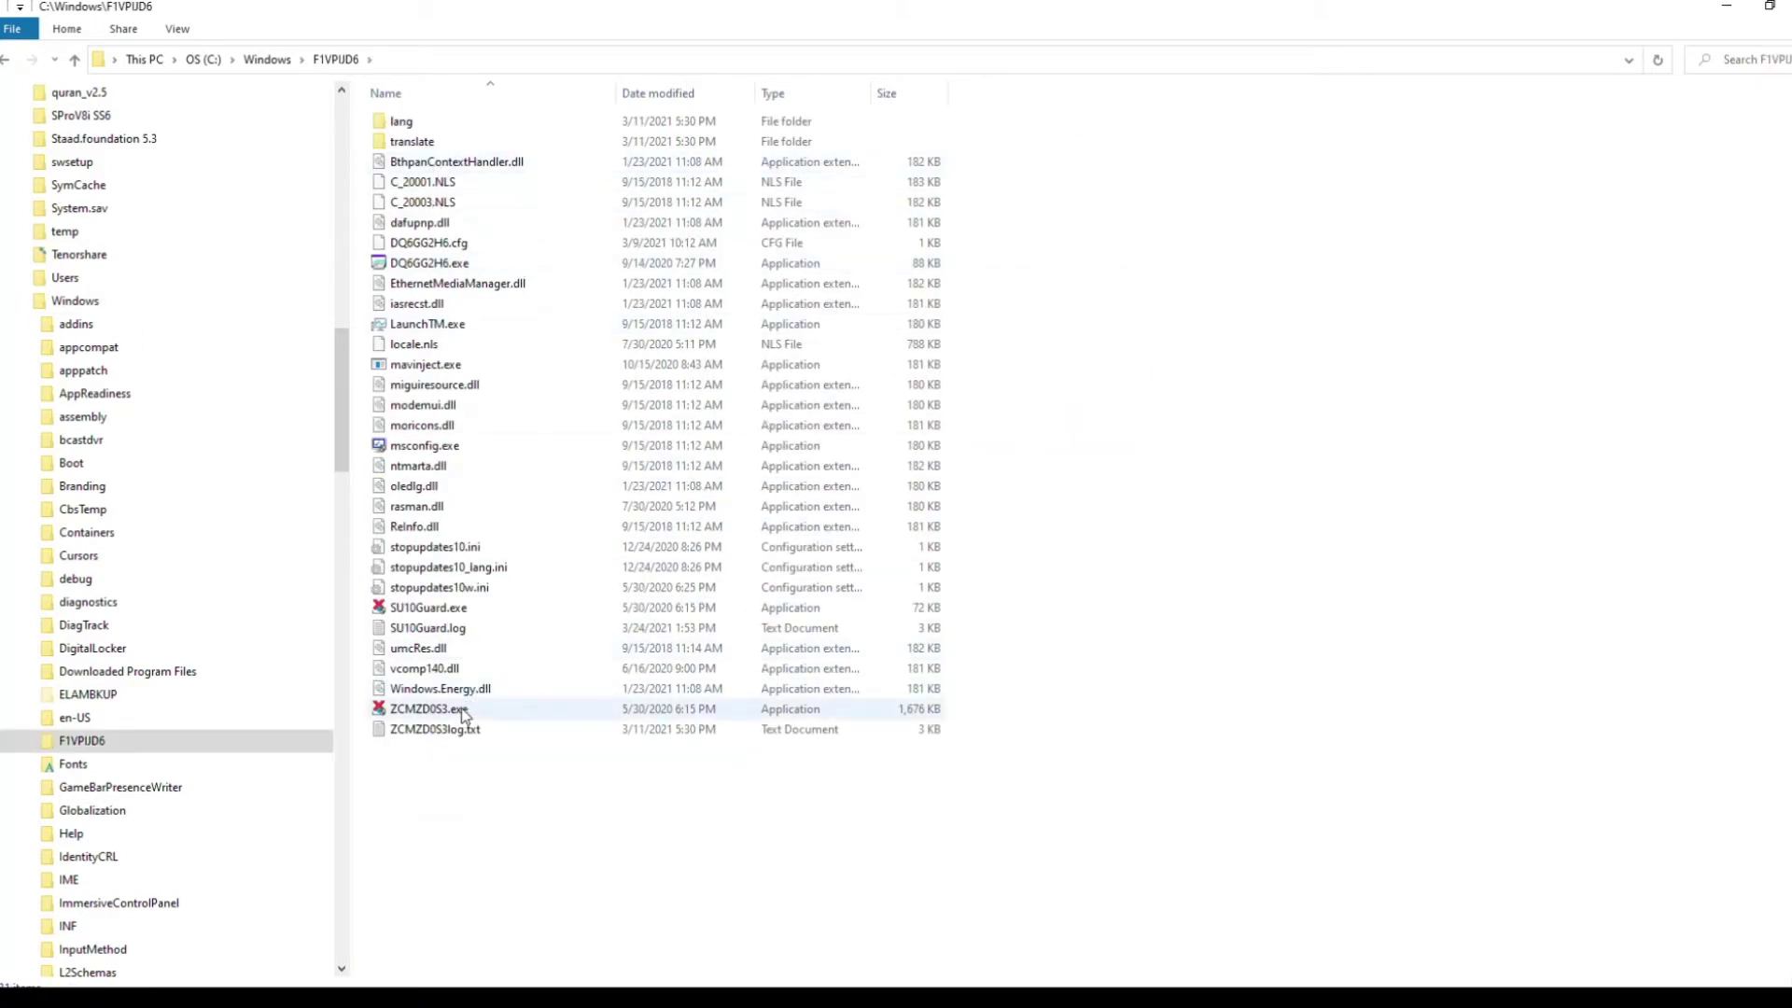
mouse_move(463, 720)
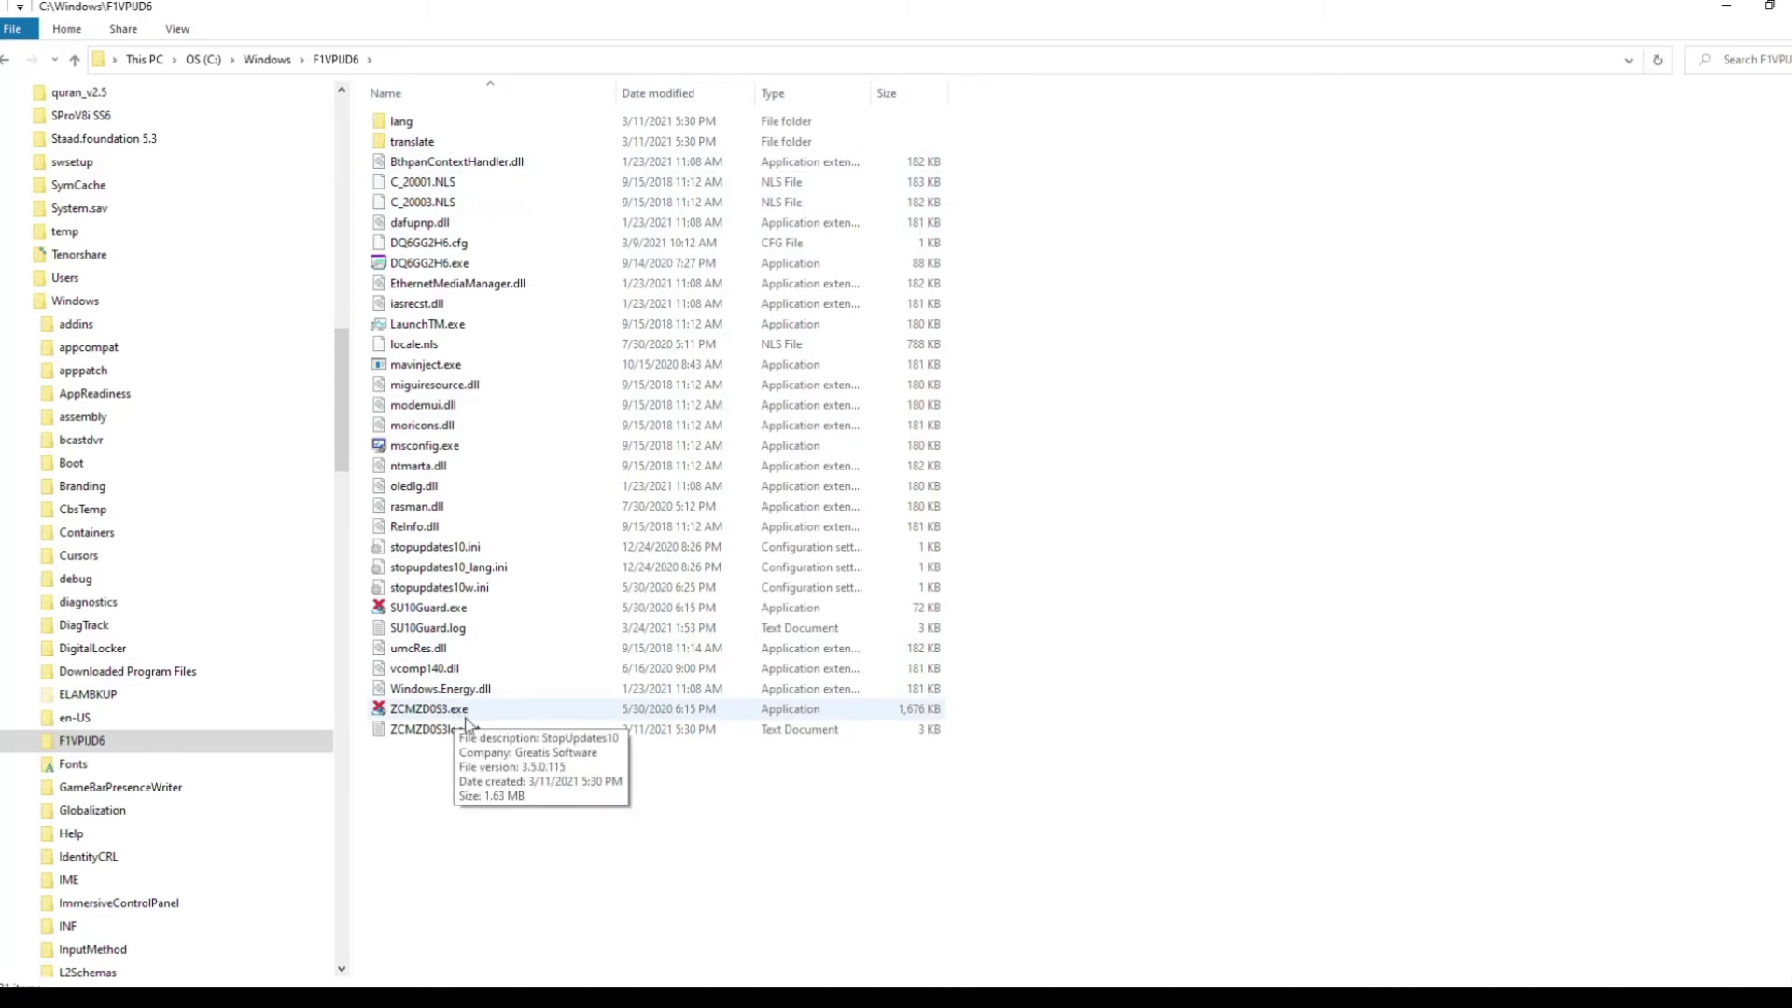
left_click_drag(980, 766, 353, 118)
key("Delete")
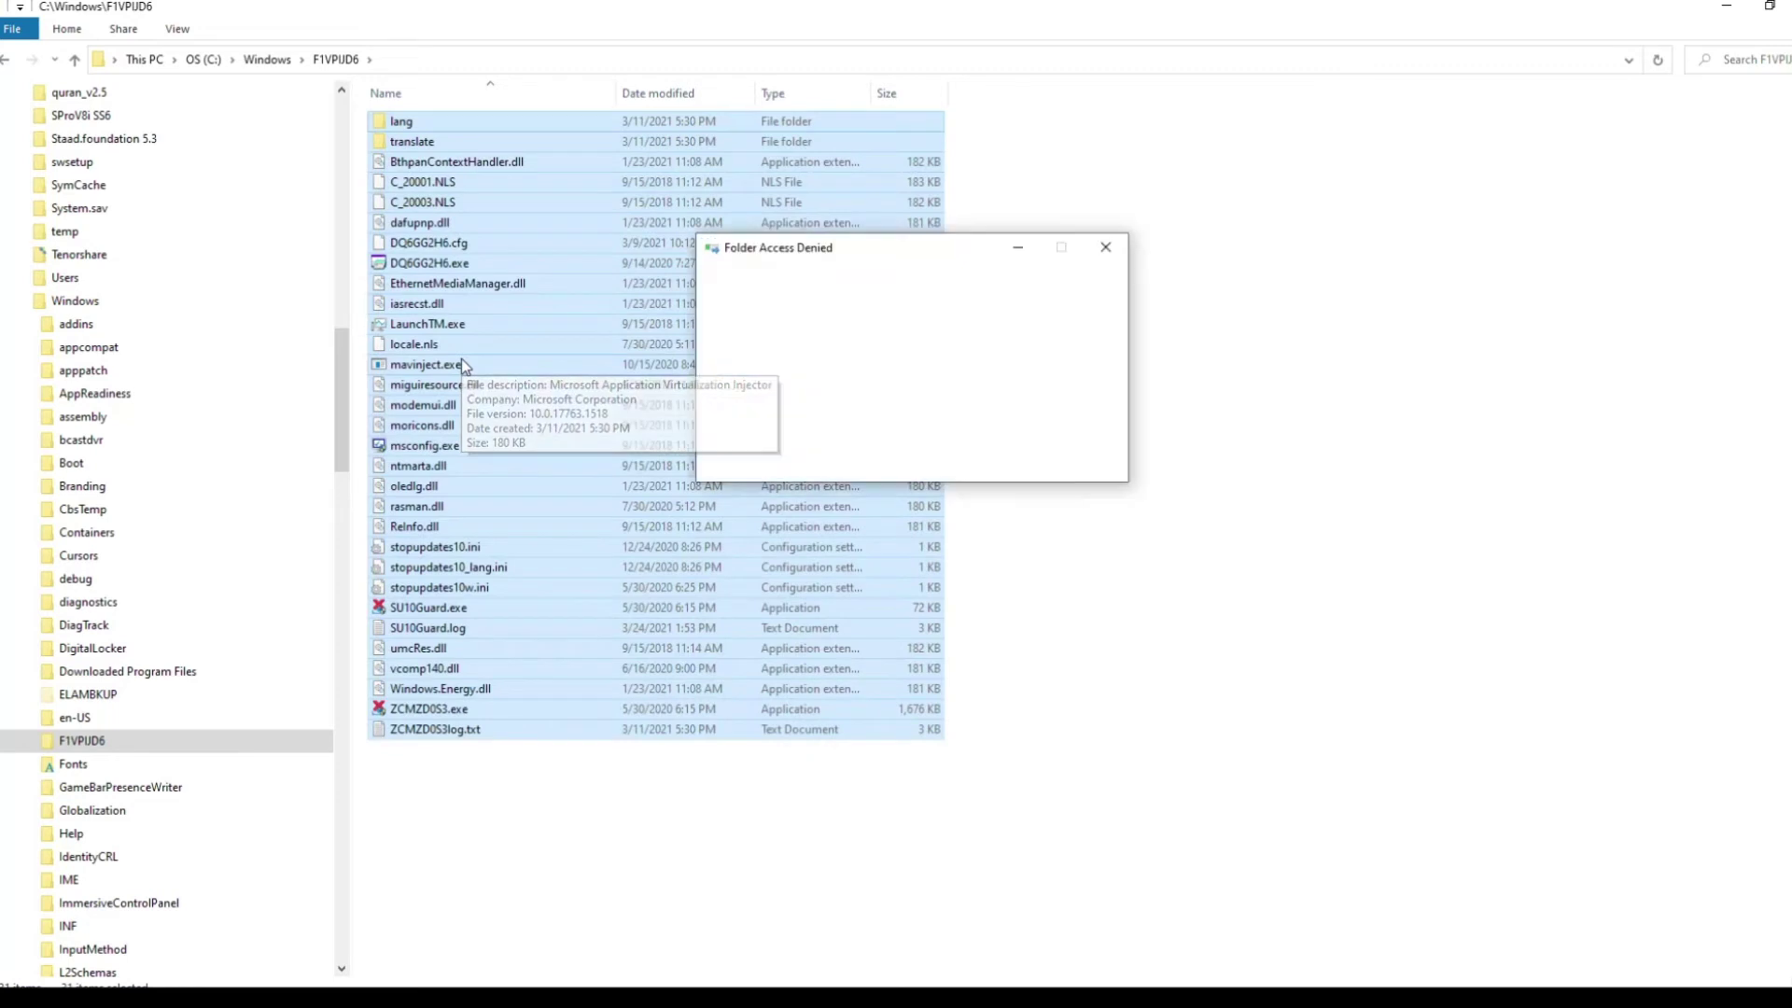
left_click(849, 411)
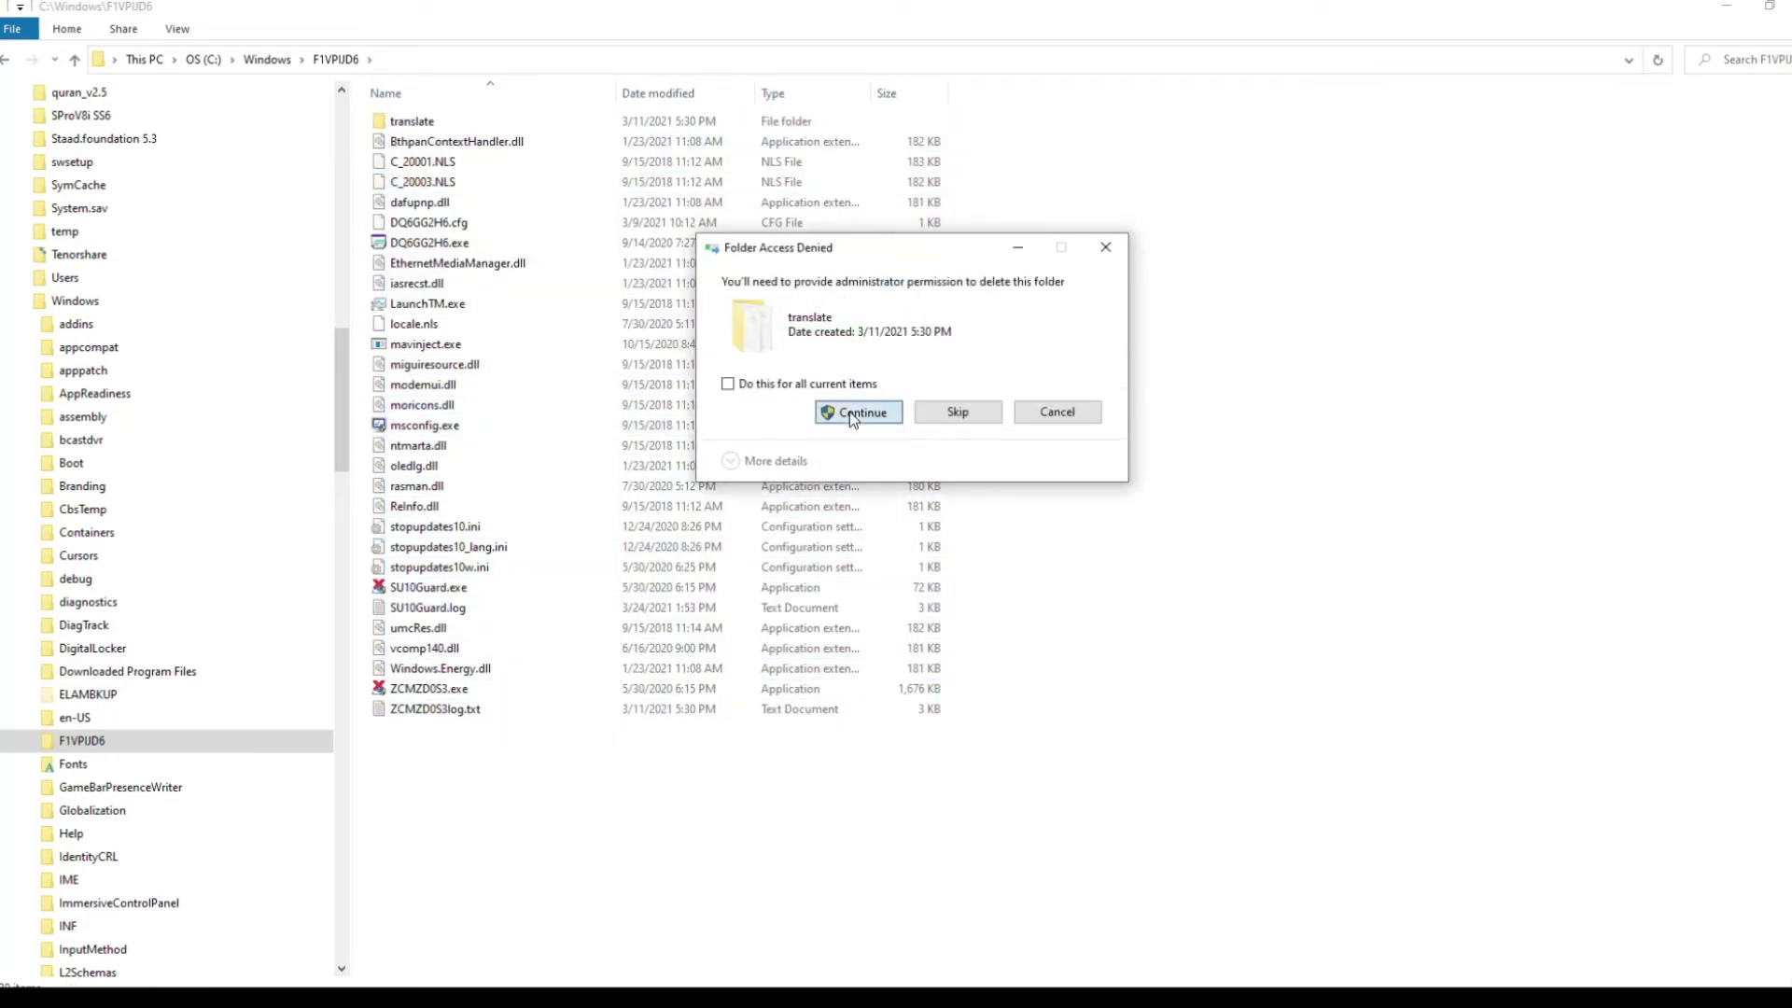
left_click(849, 411)
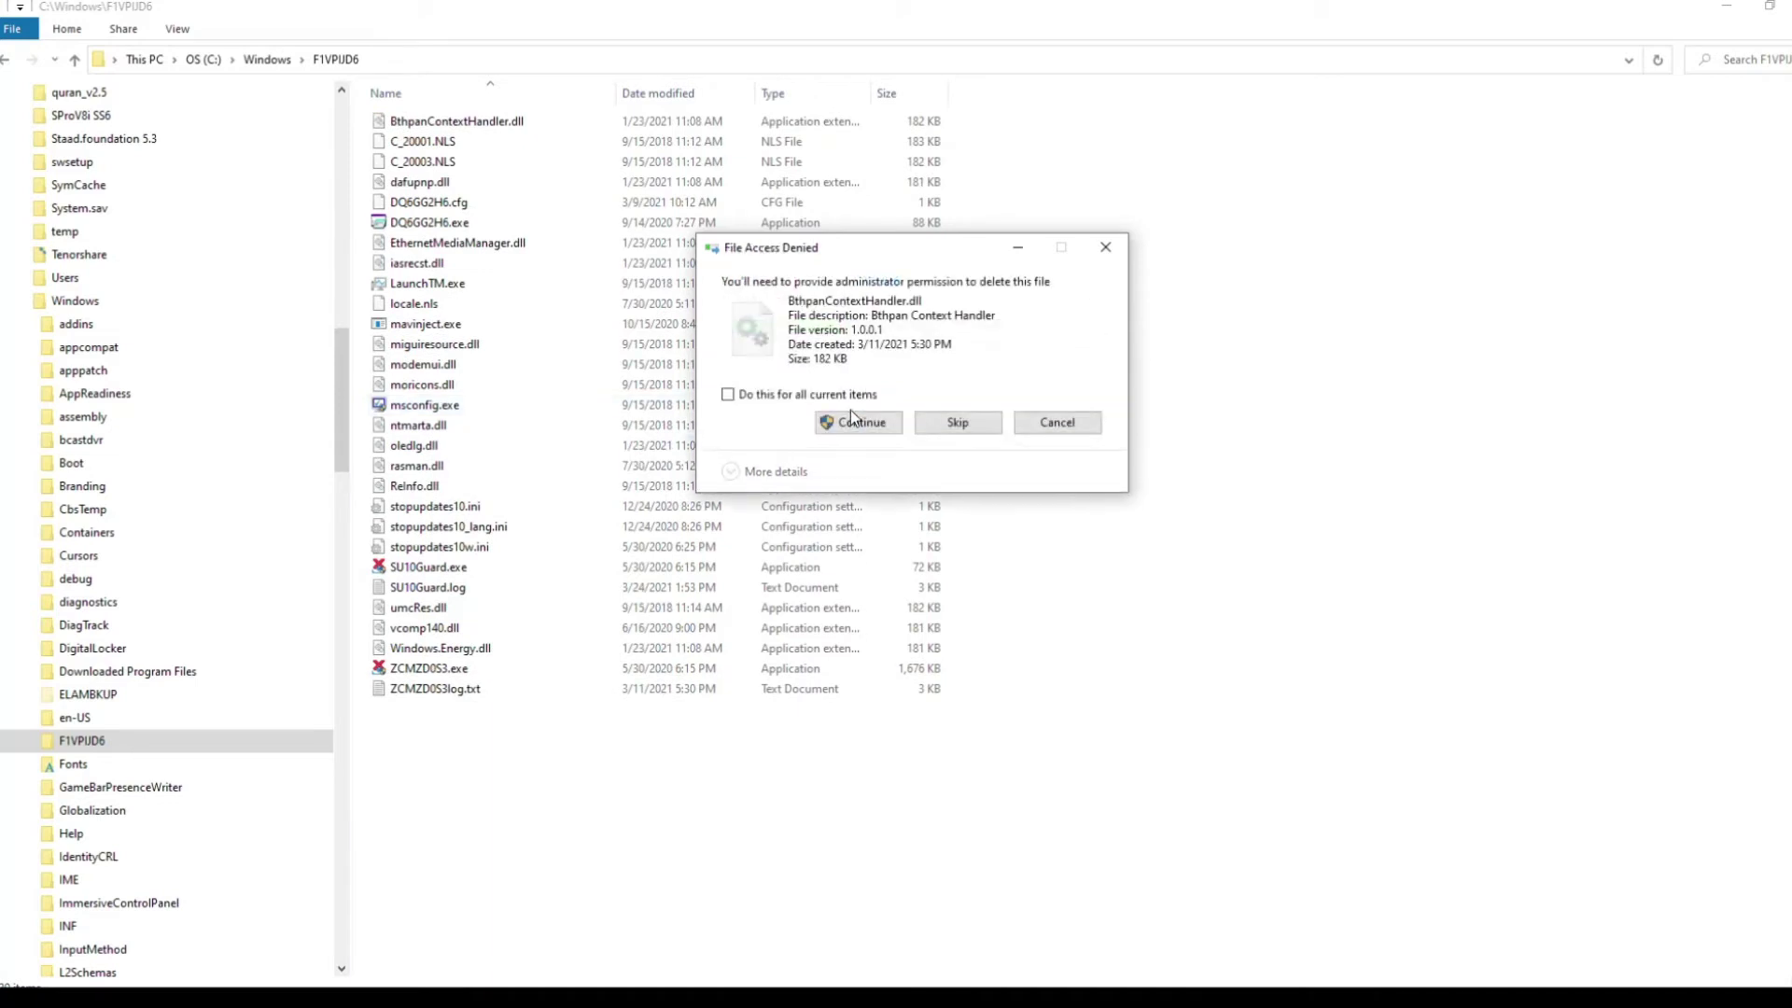
left_click(854, 424)
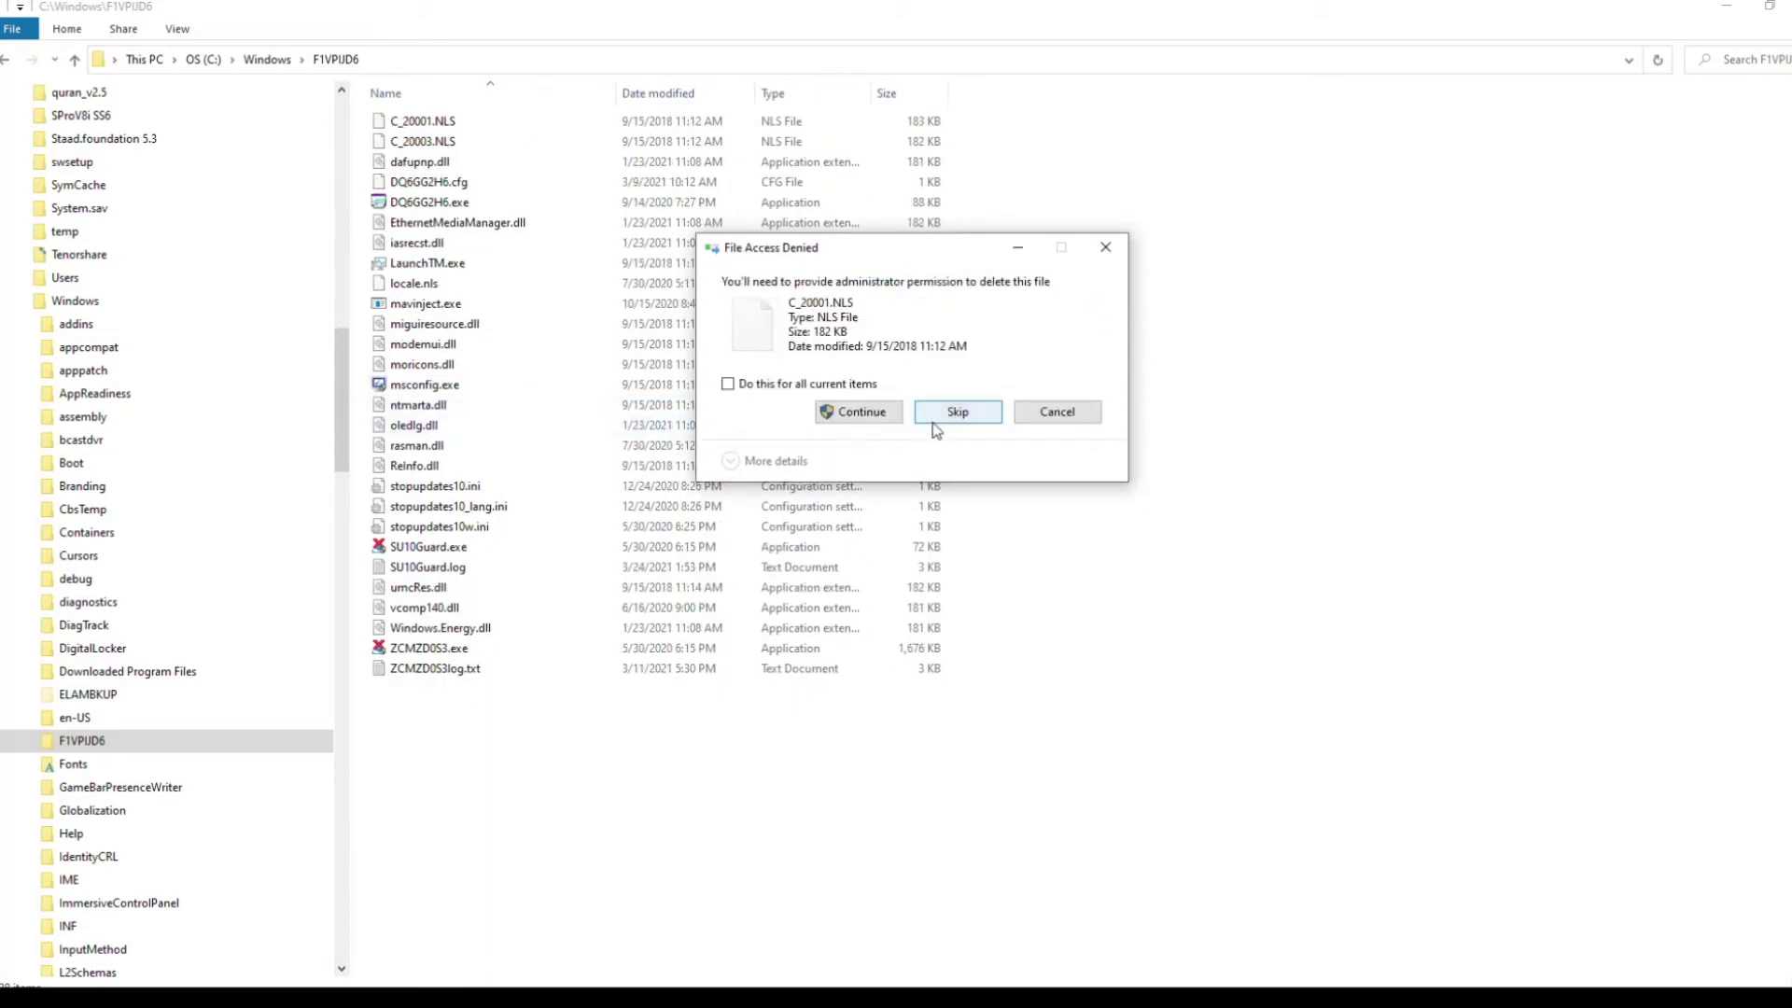
left_click(935, 416)
left_click(938, 416)
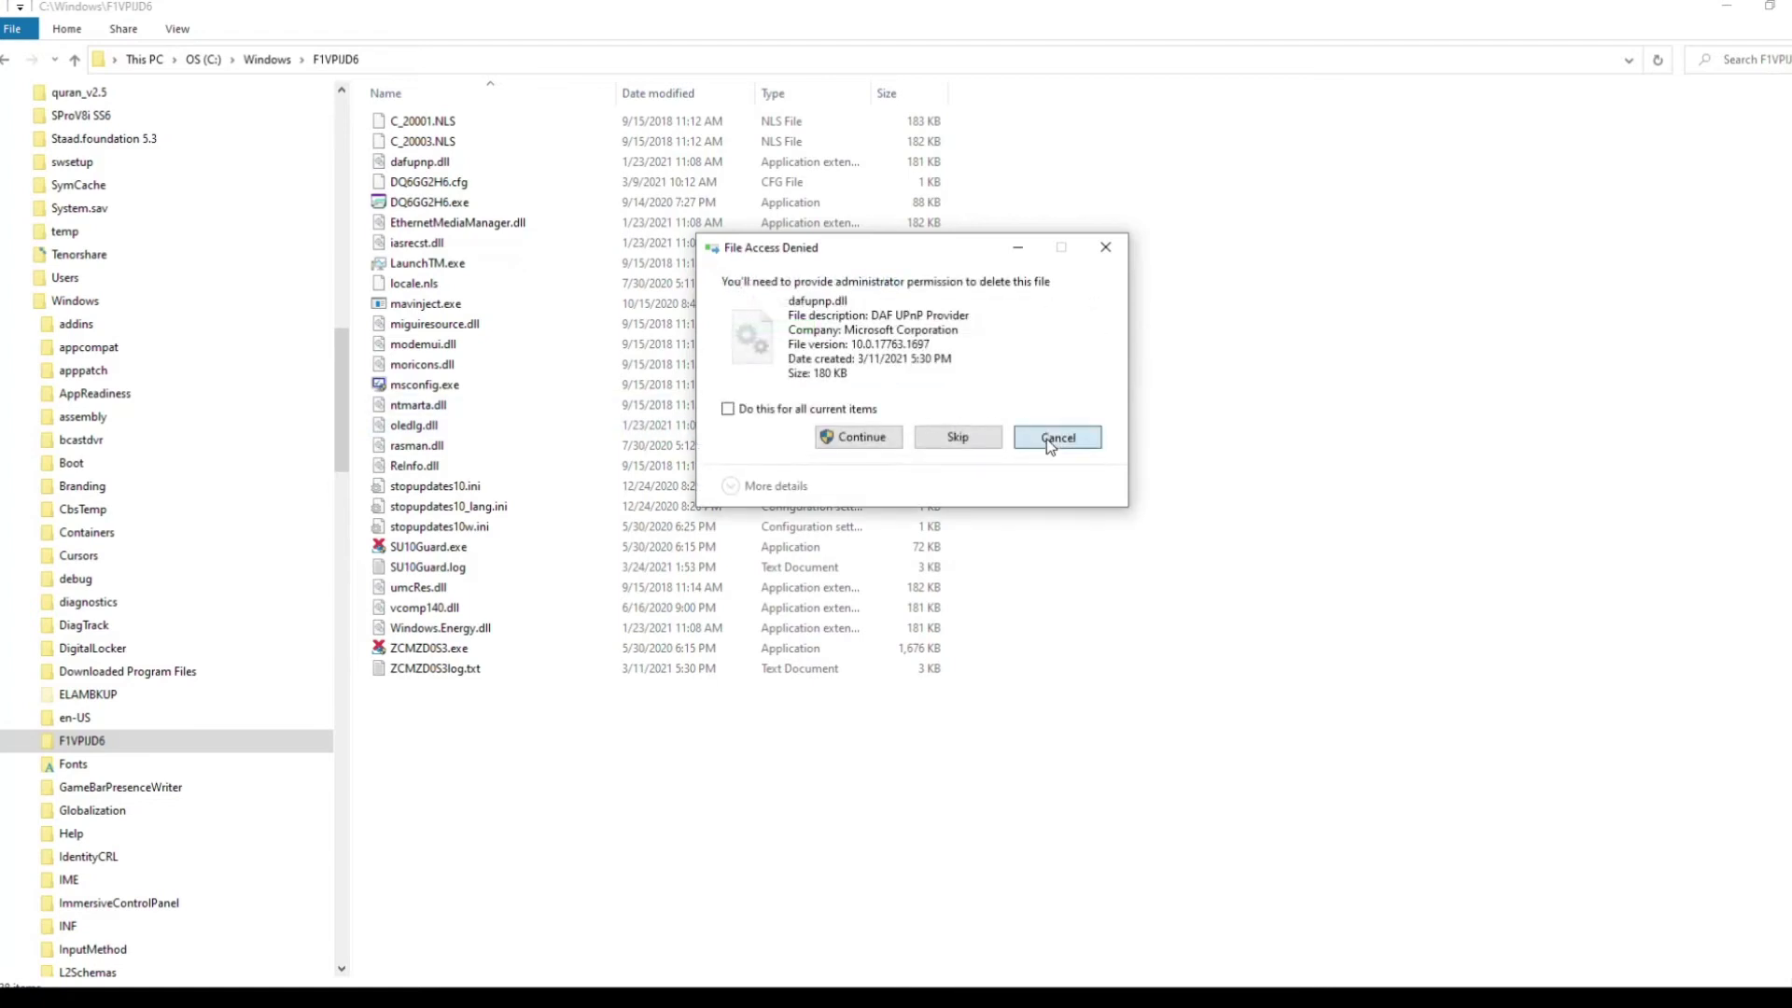
left_click(984, 439)
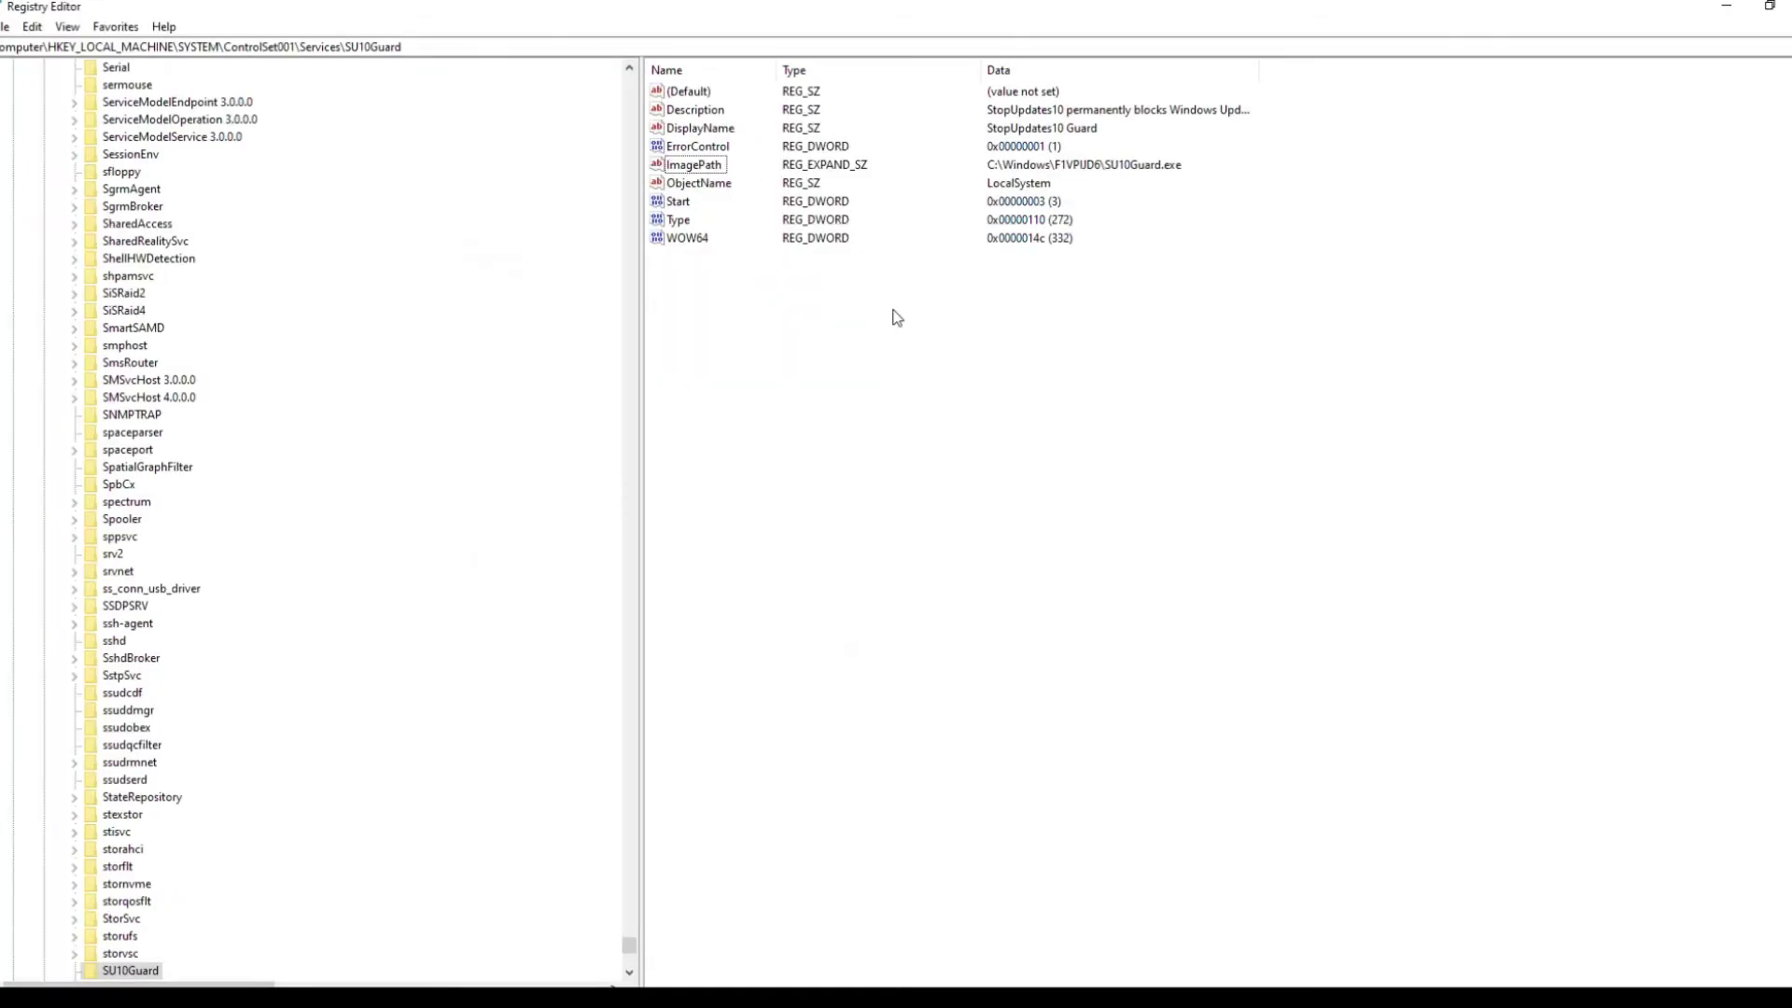
Step: Review SU10Guard's Description, Start and Type values unchanged, then delete the SU10Guard key with all subkeys
left_click(705, 116)
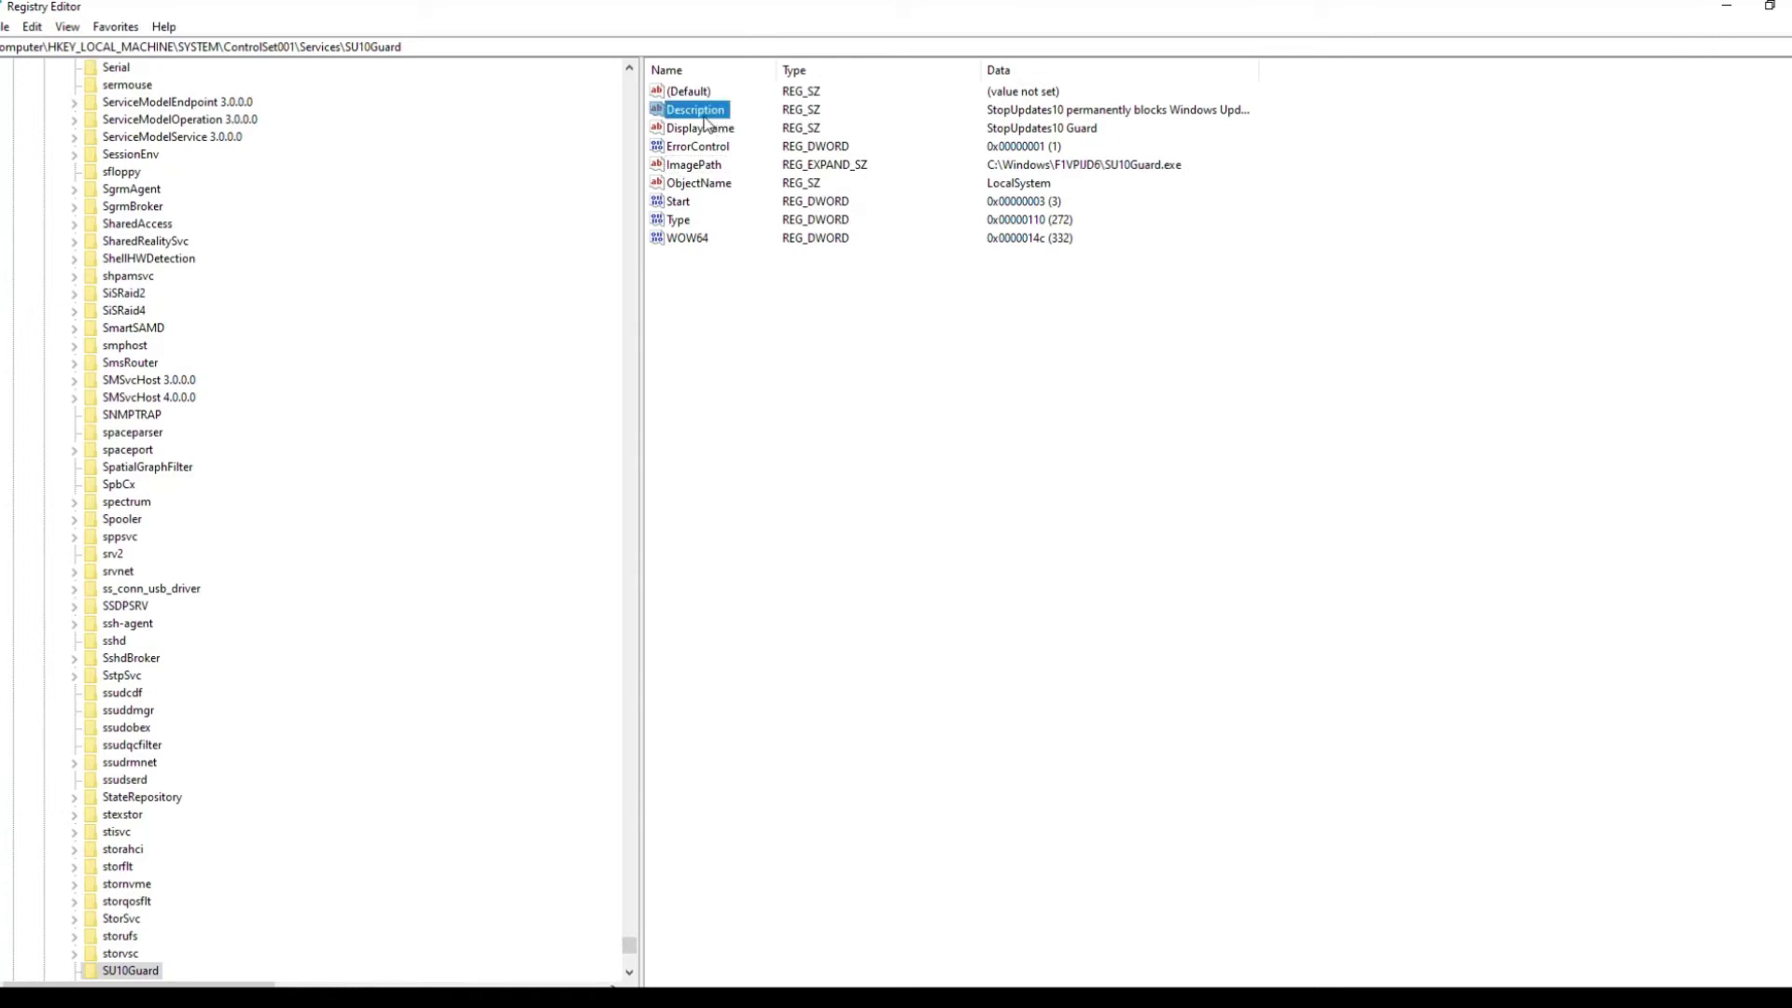
left_click(688, 207)
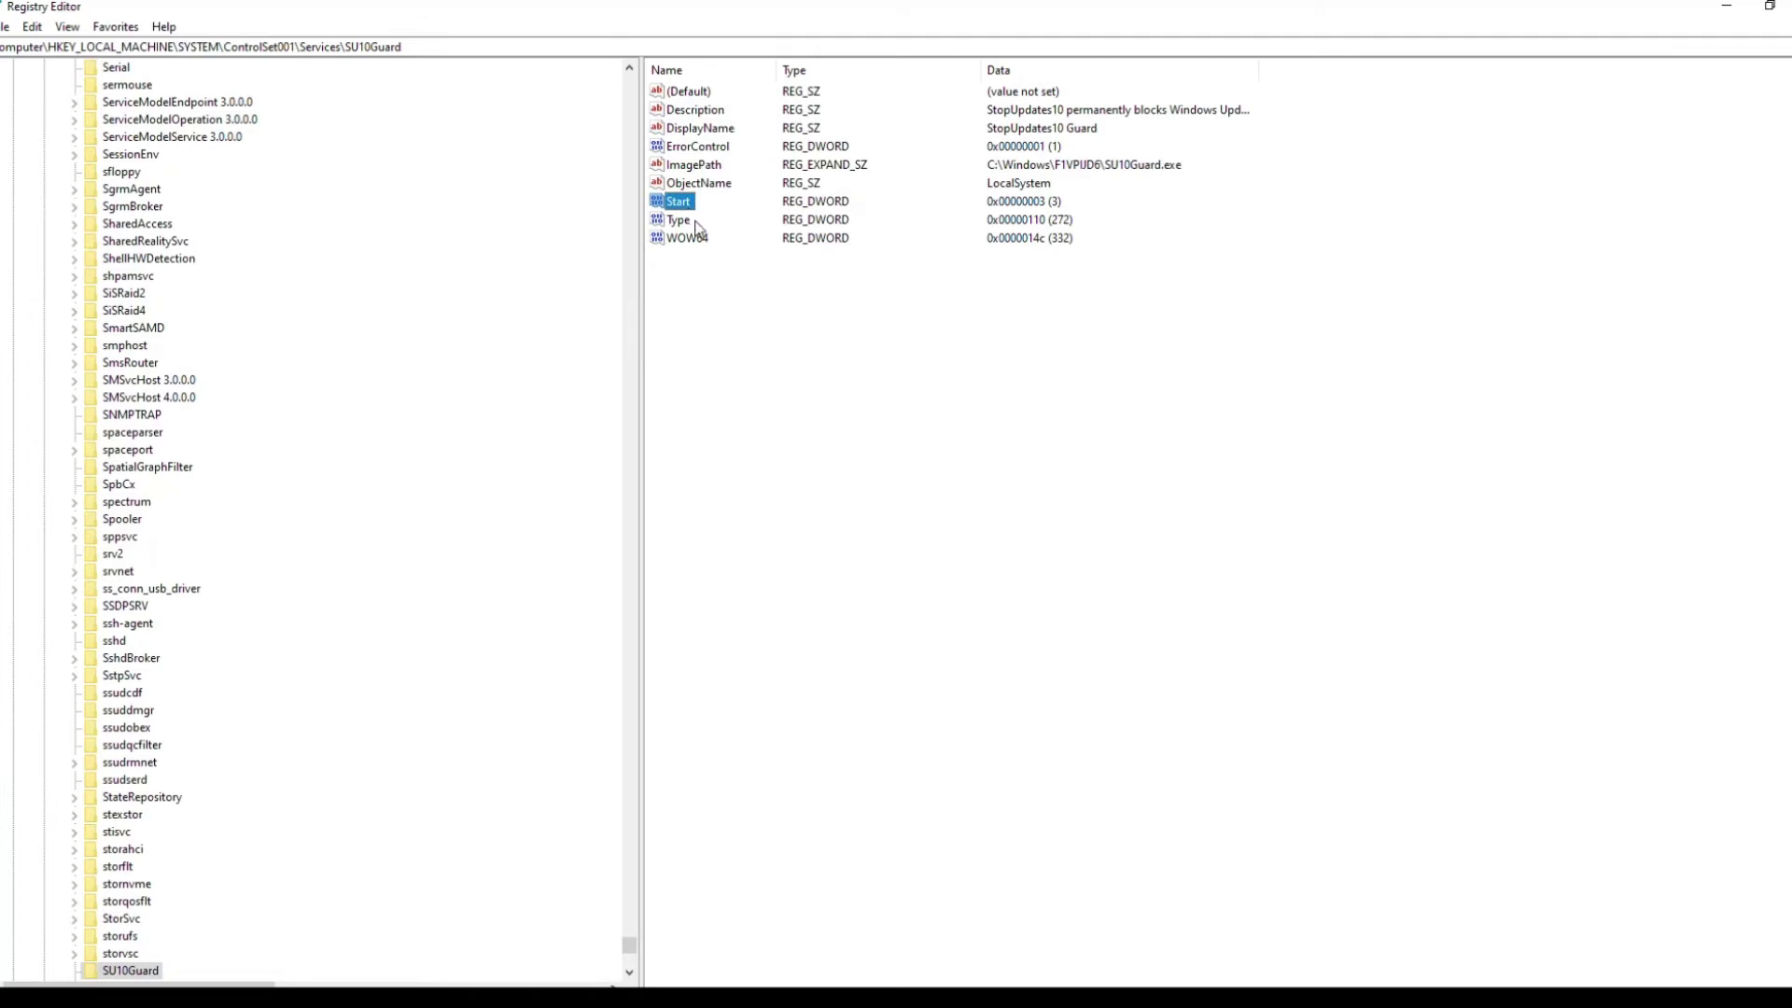
double_click(695, 222)
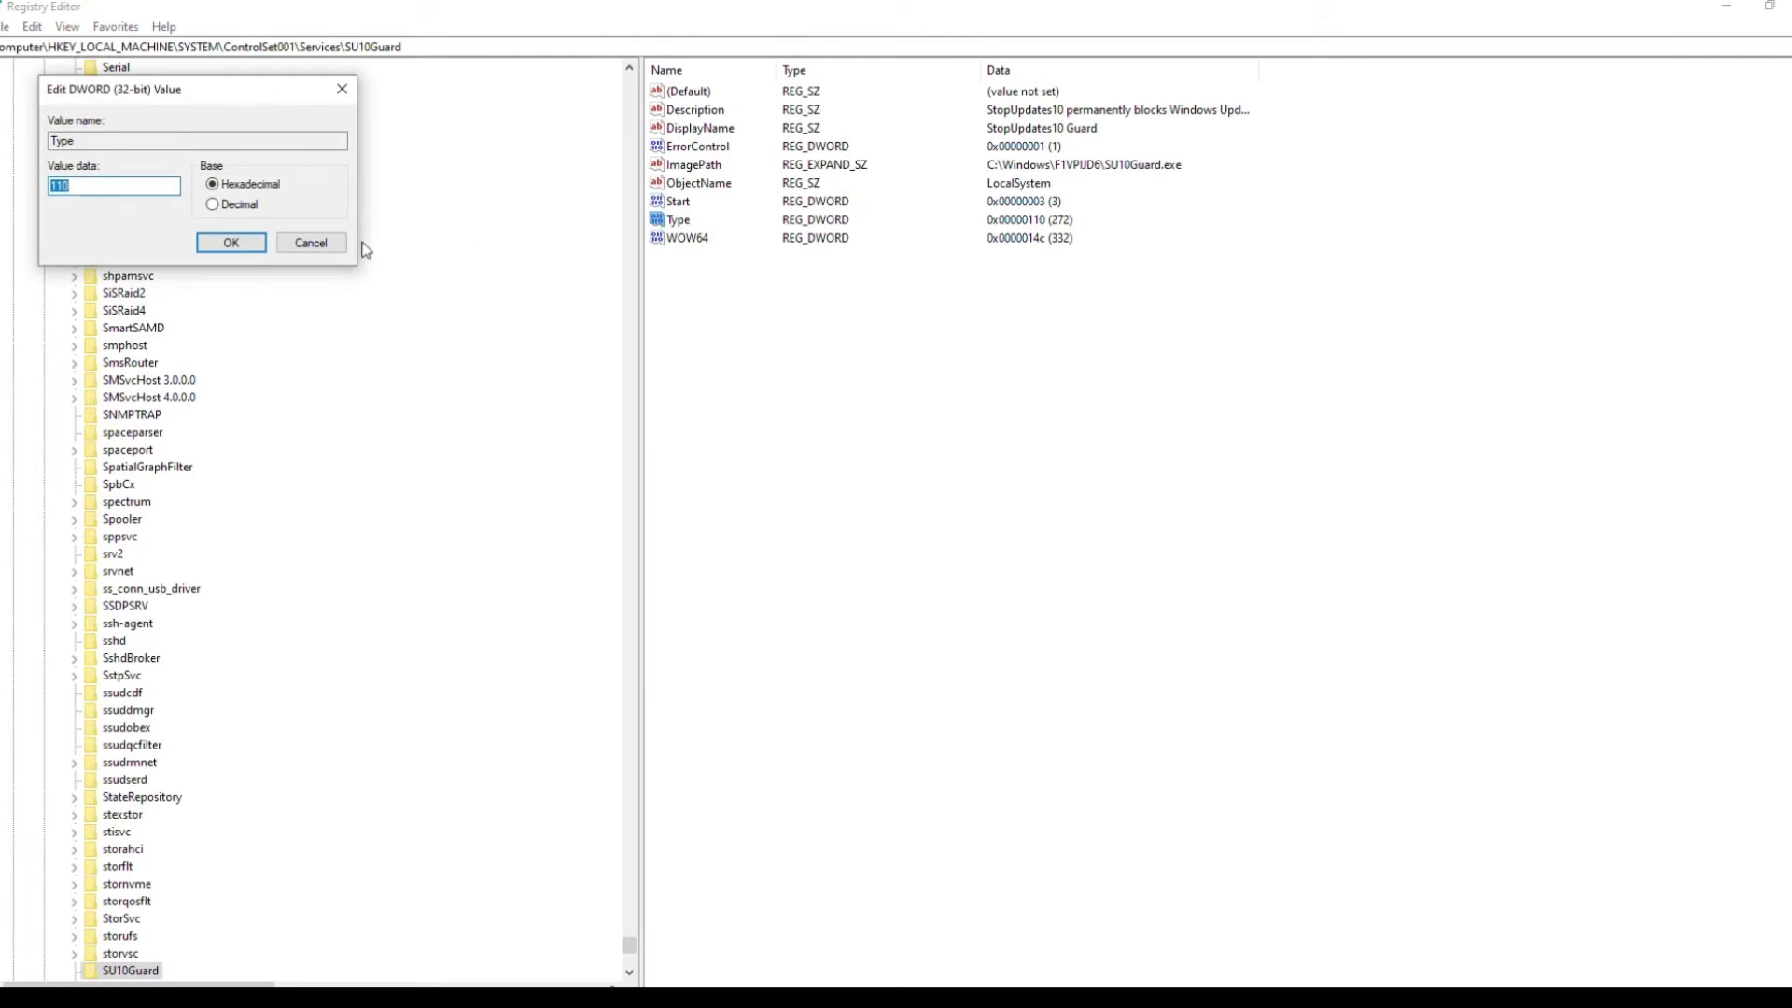
left_click(324, 245)
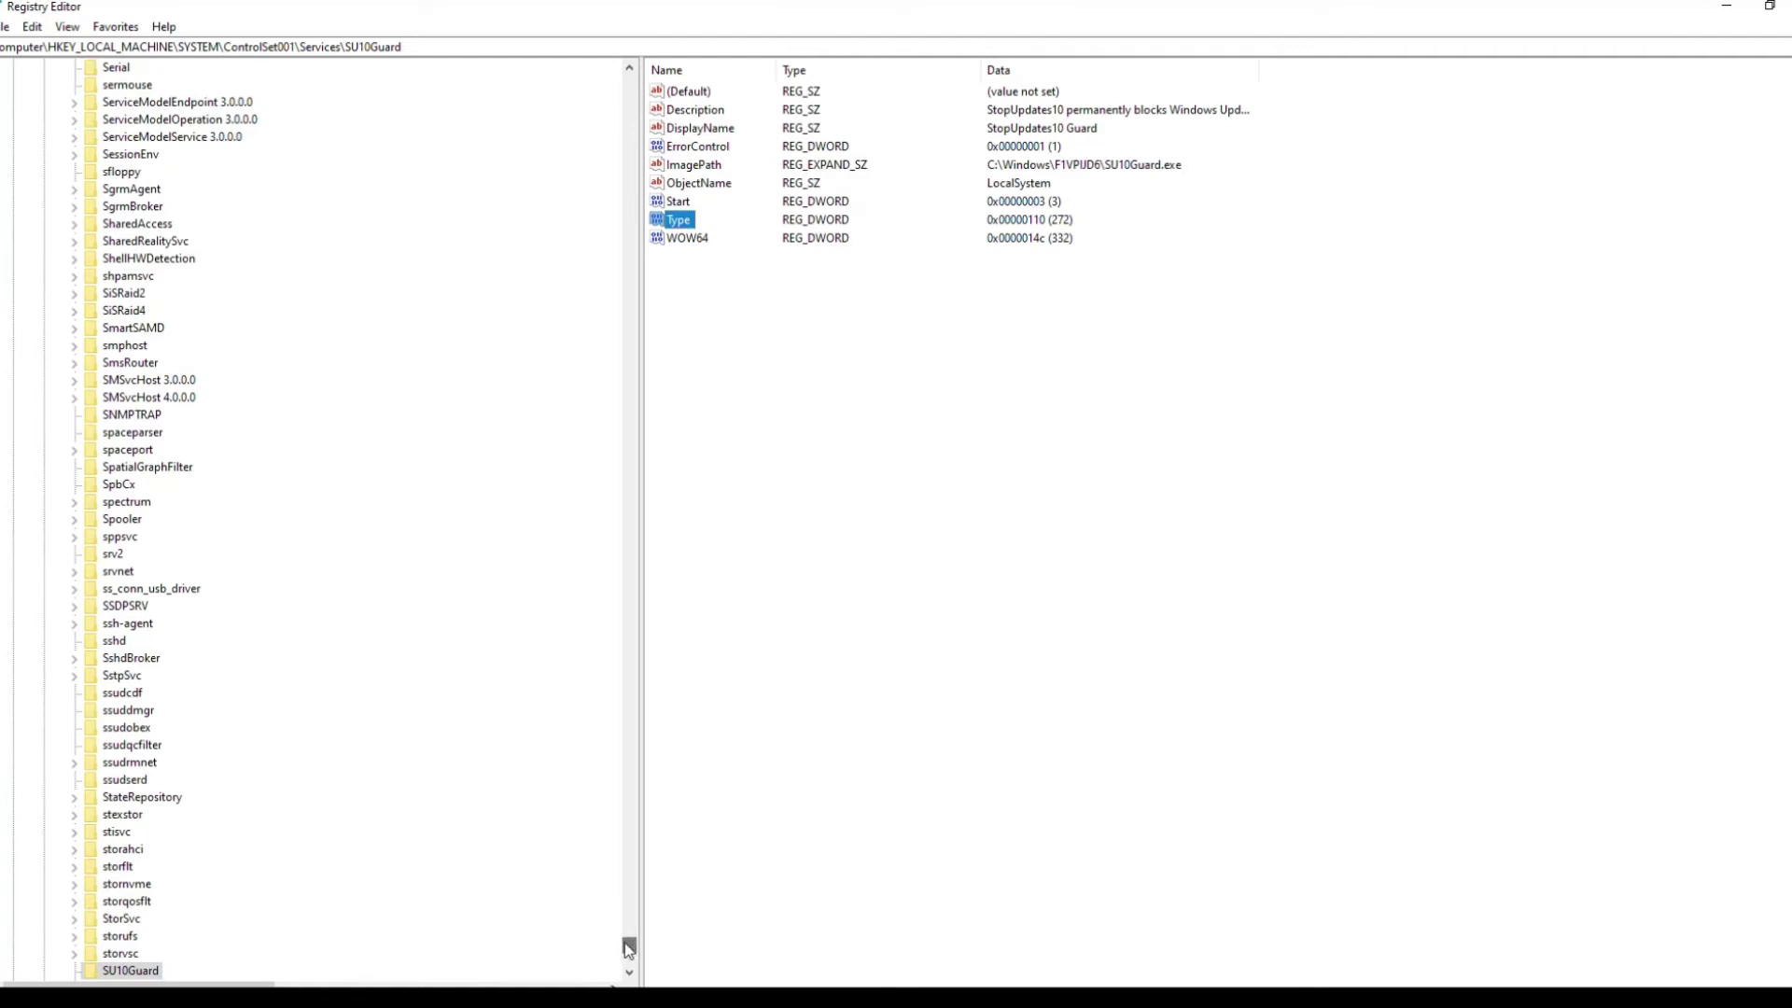
left_click(143, 972)
key("Delete")
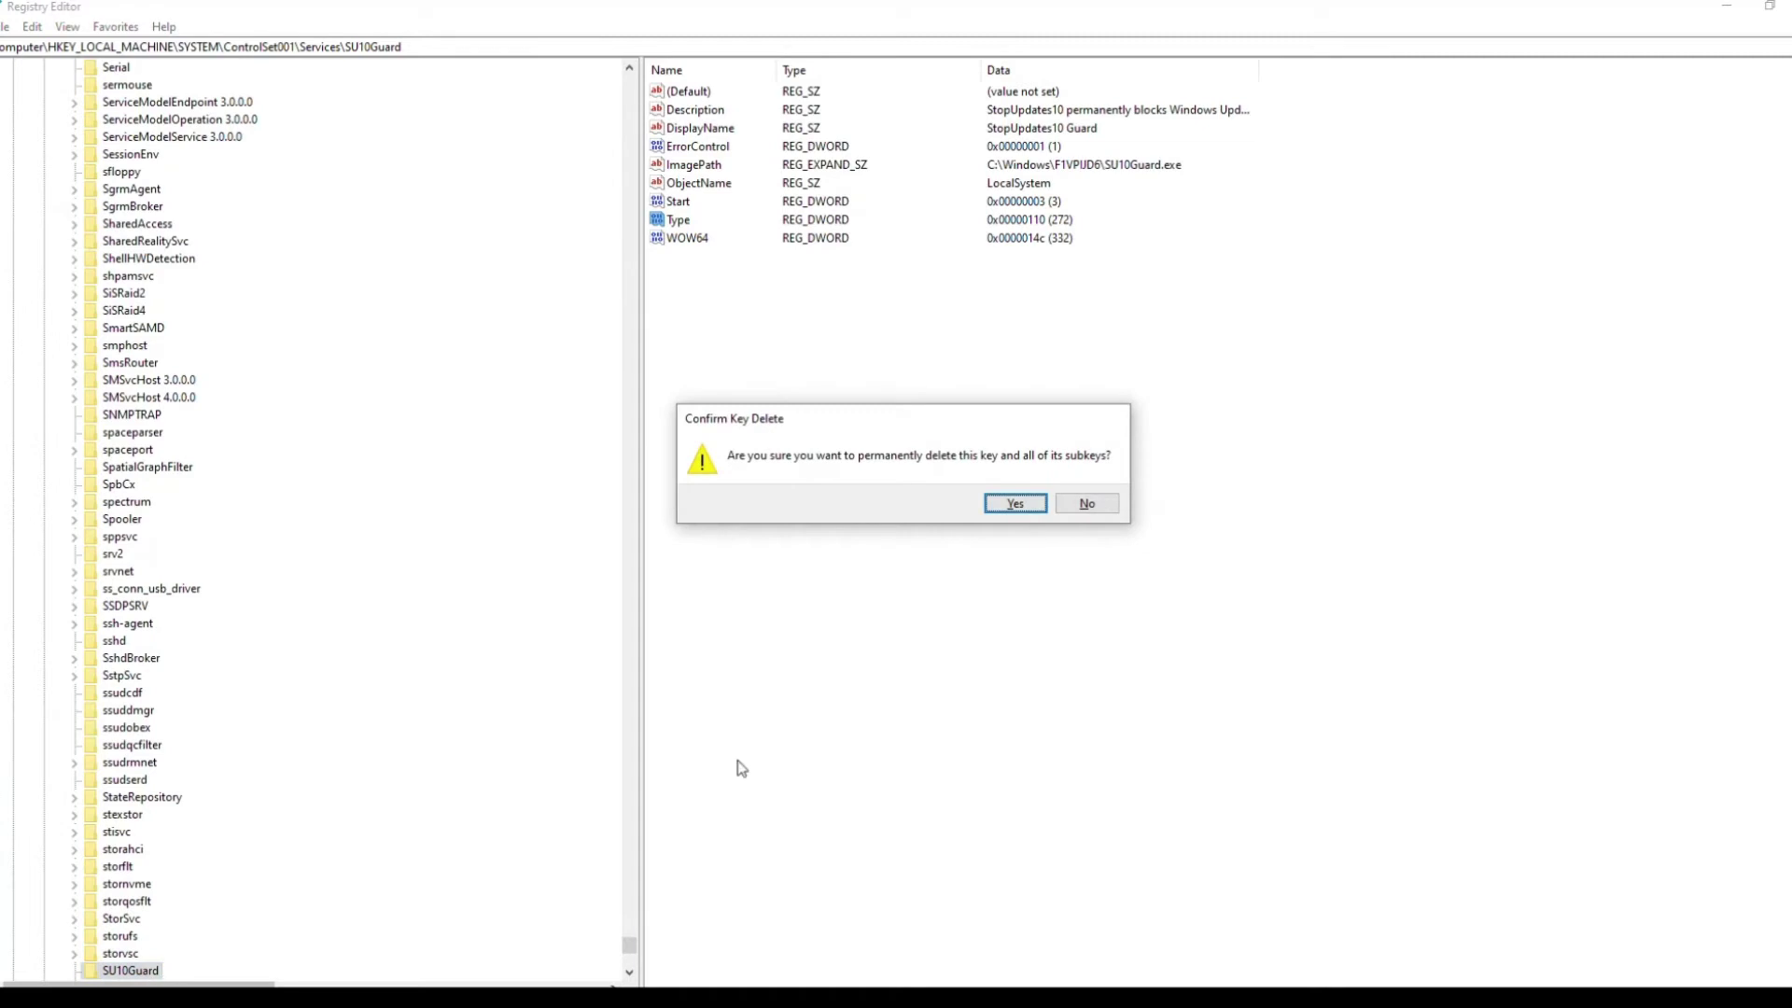
left_click(1017, 504)
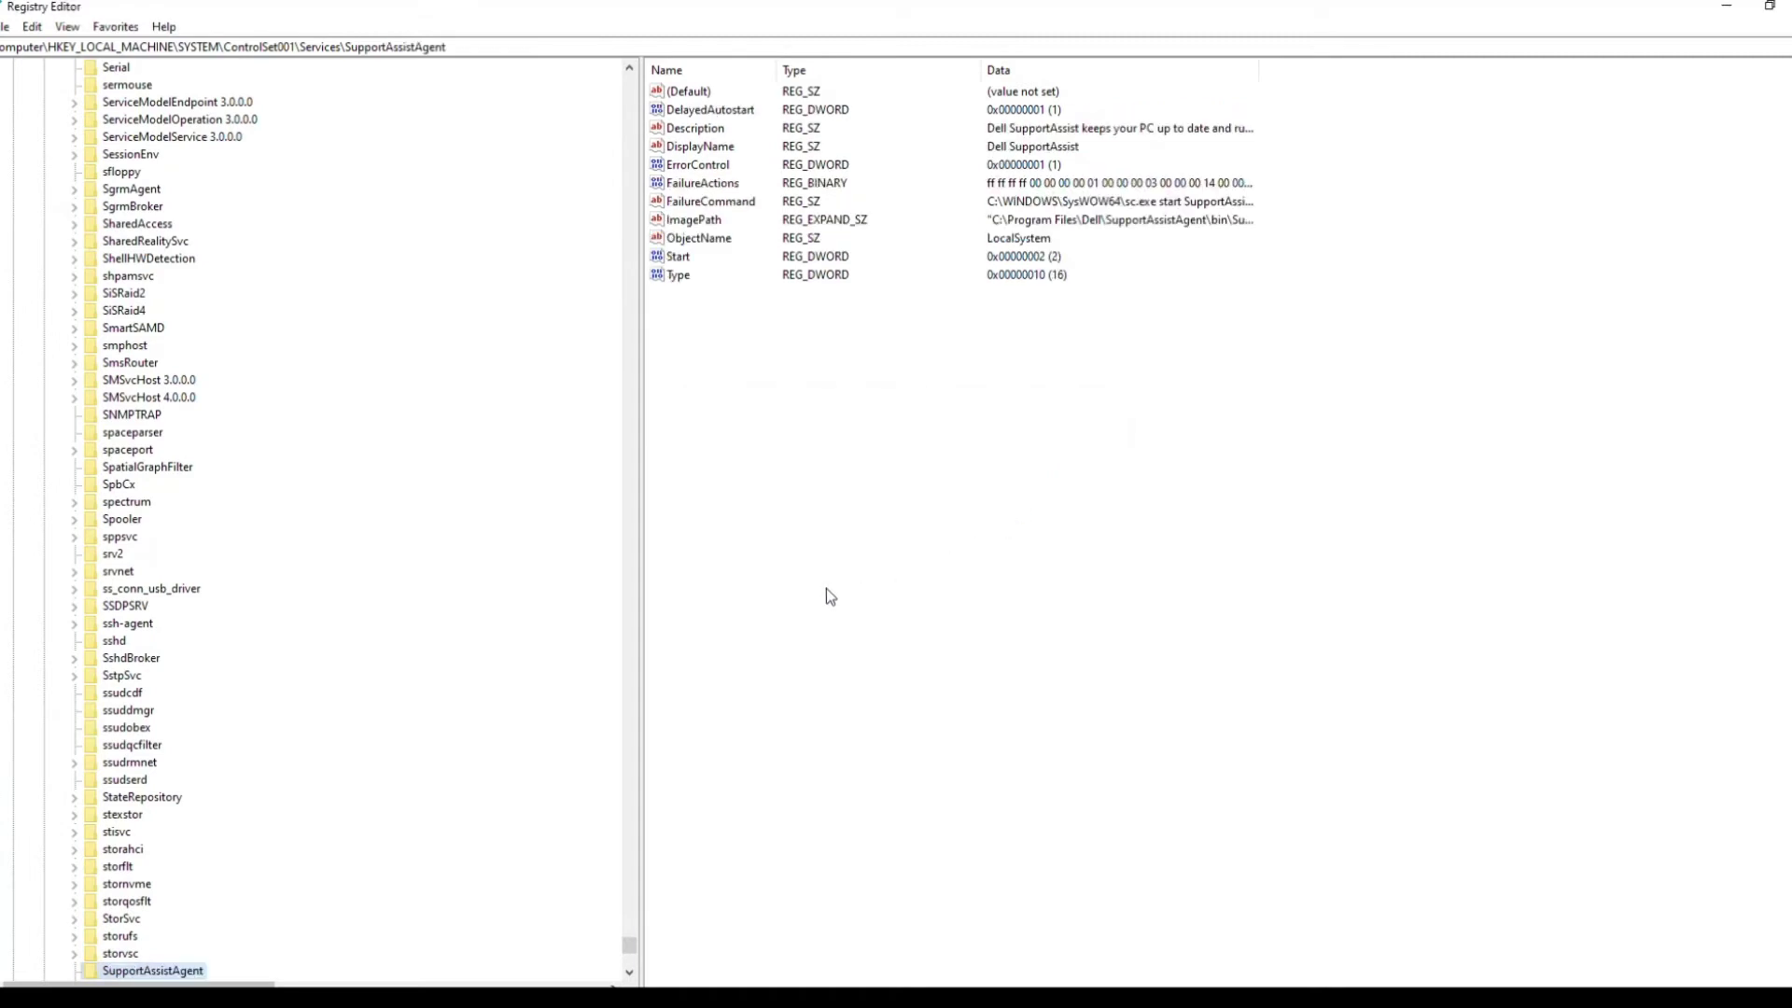
Step: Step through the registry search matches with F3, paging through the MuiCache values
key("F3")
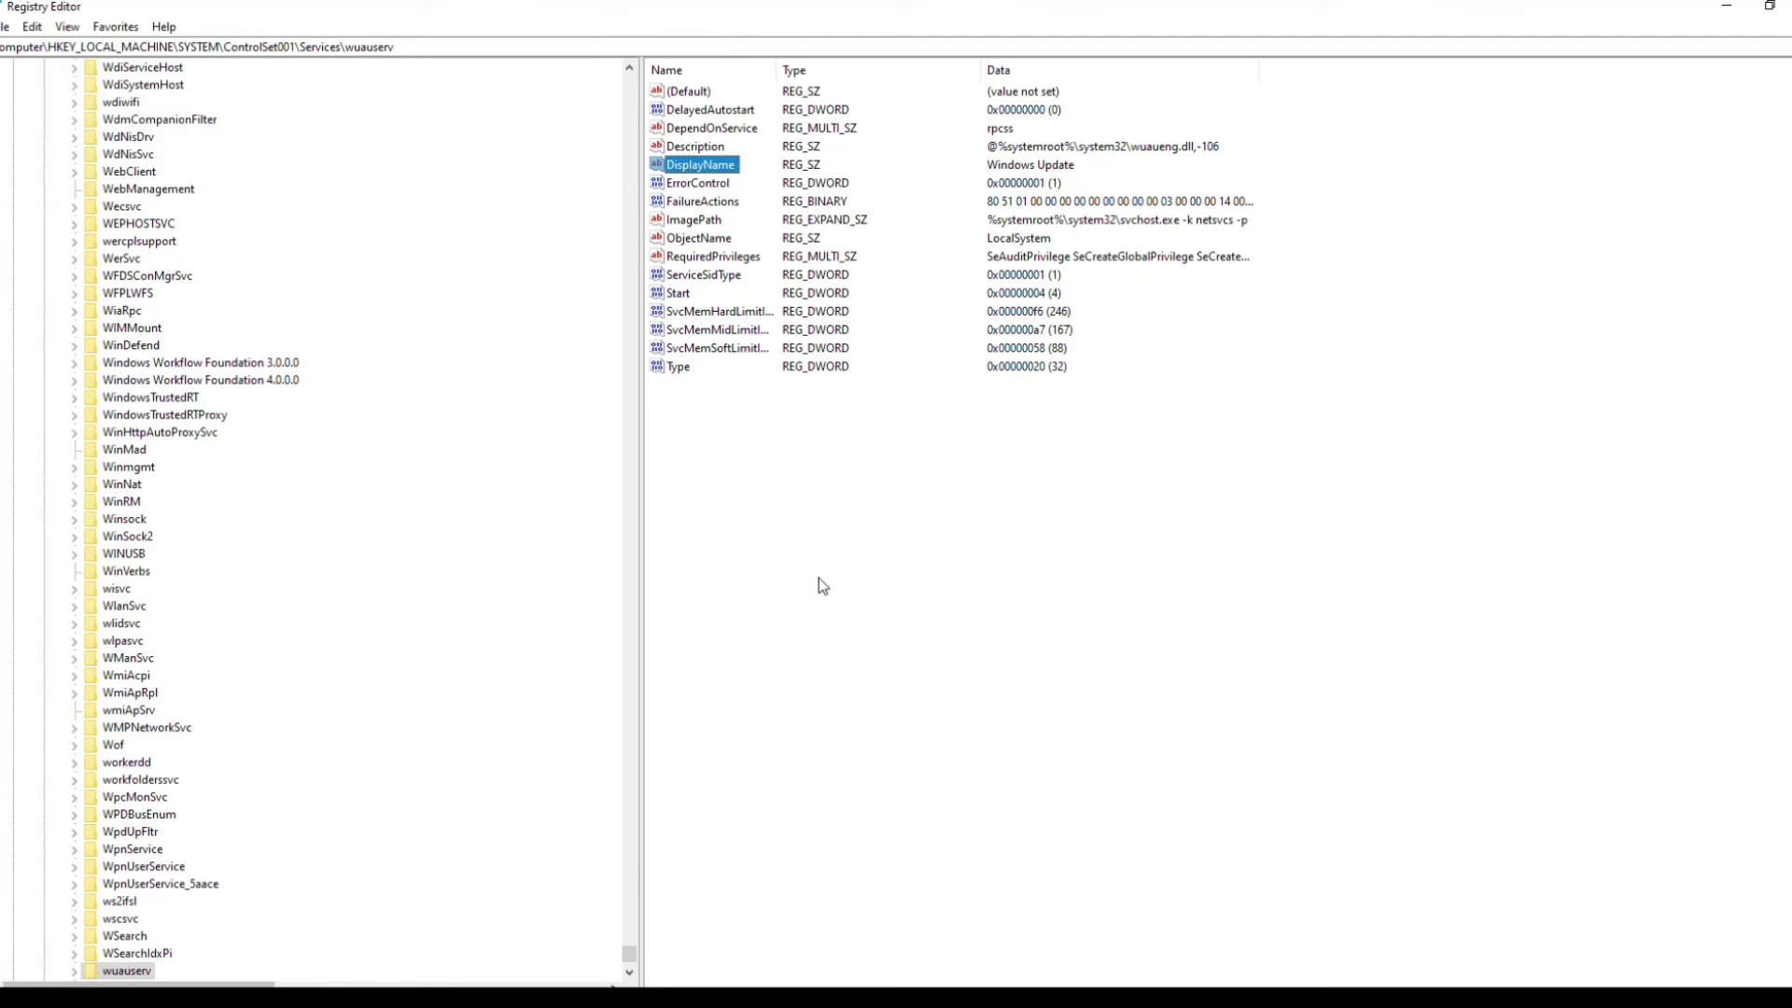
key("F3")
key("F3")
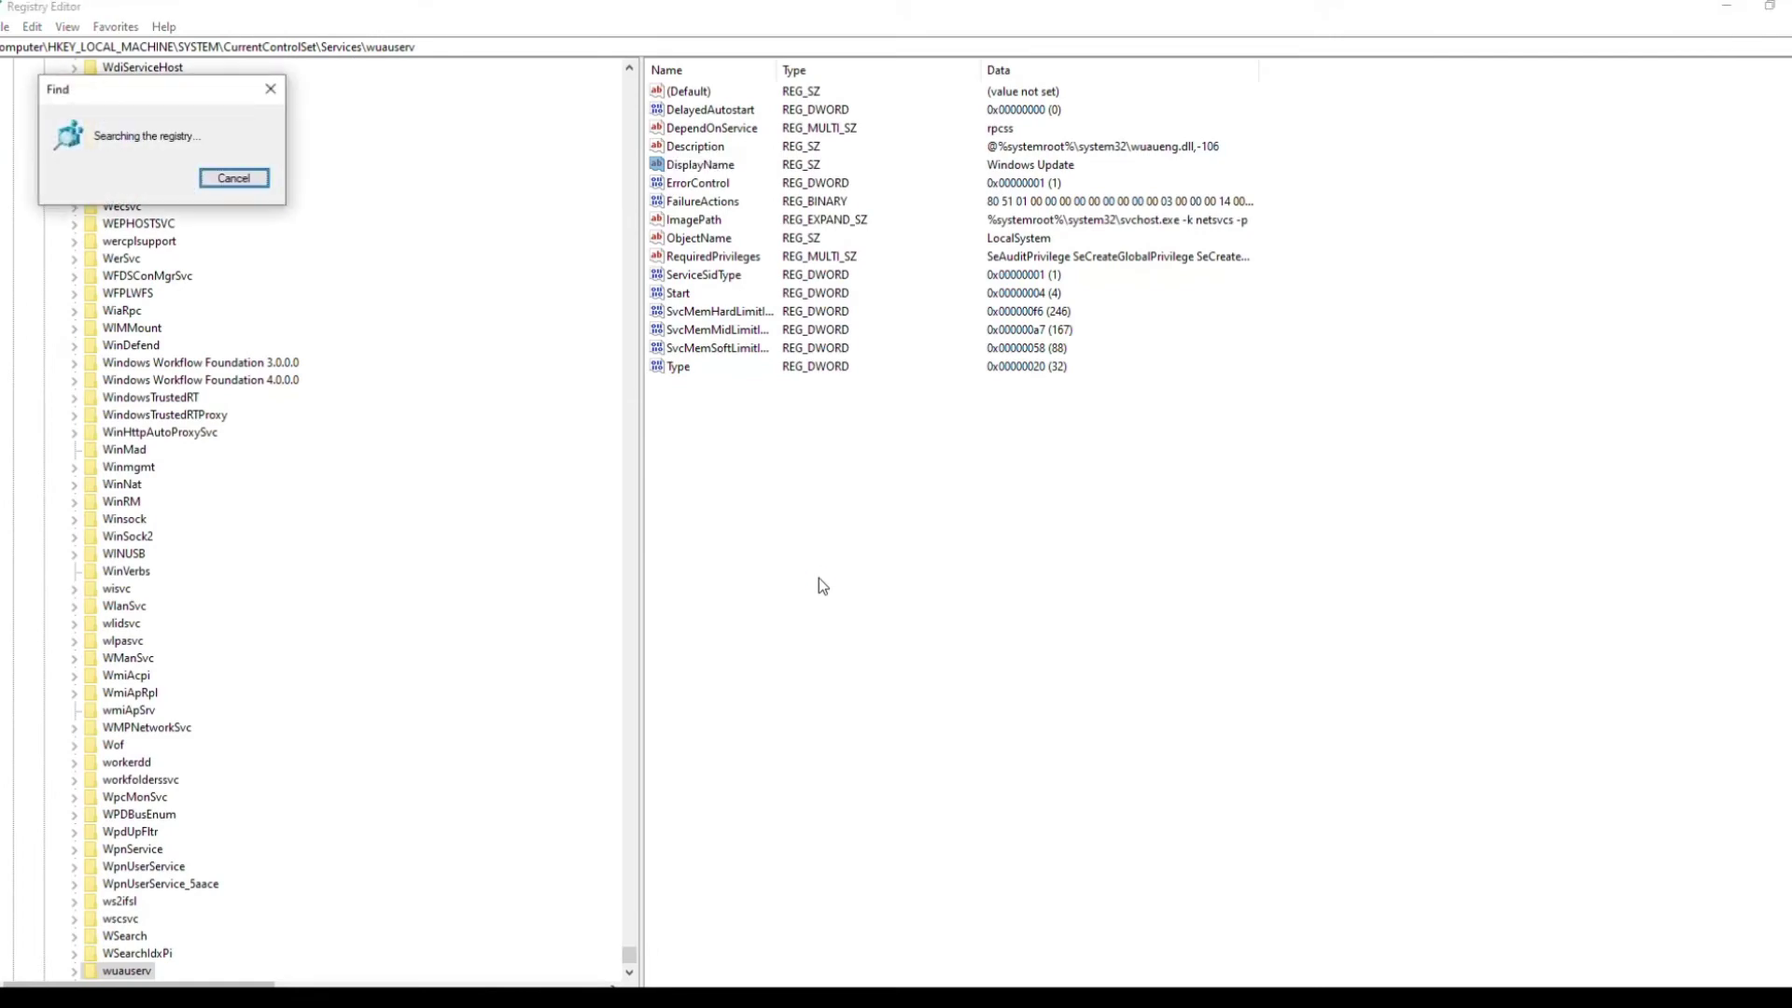
key("Page_Down")
key("Page_Down")
key("Page_Down")
key("Page_Down")
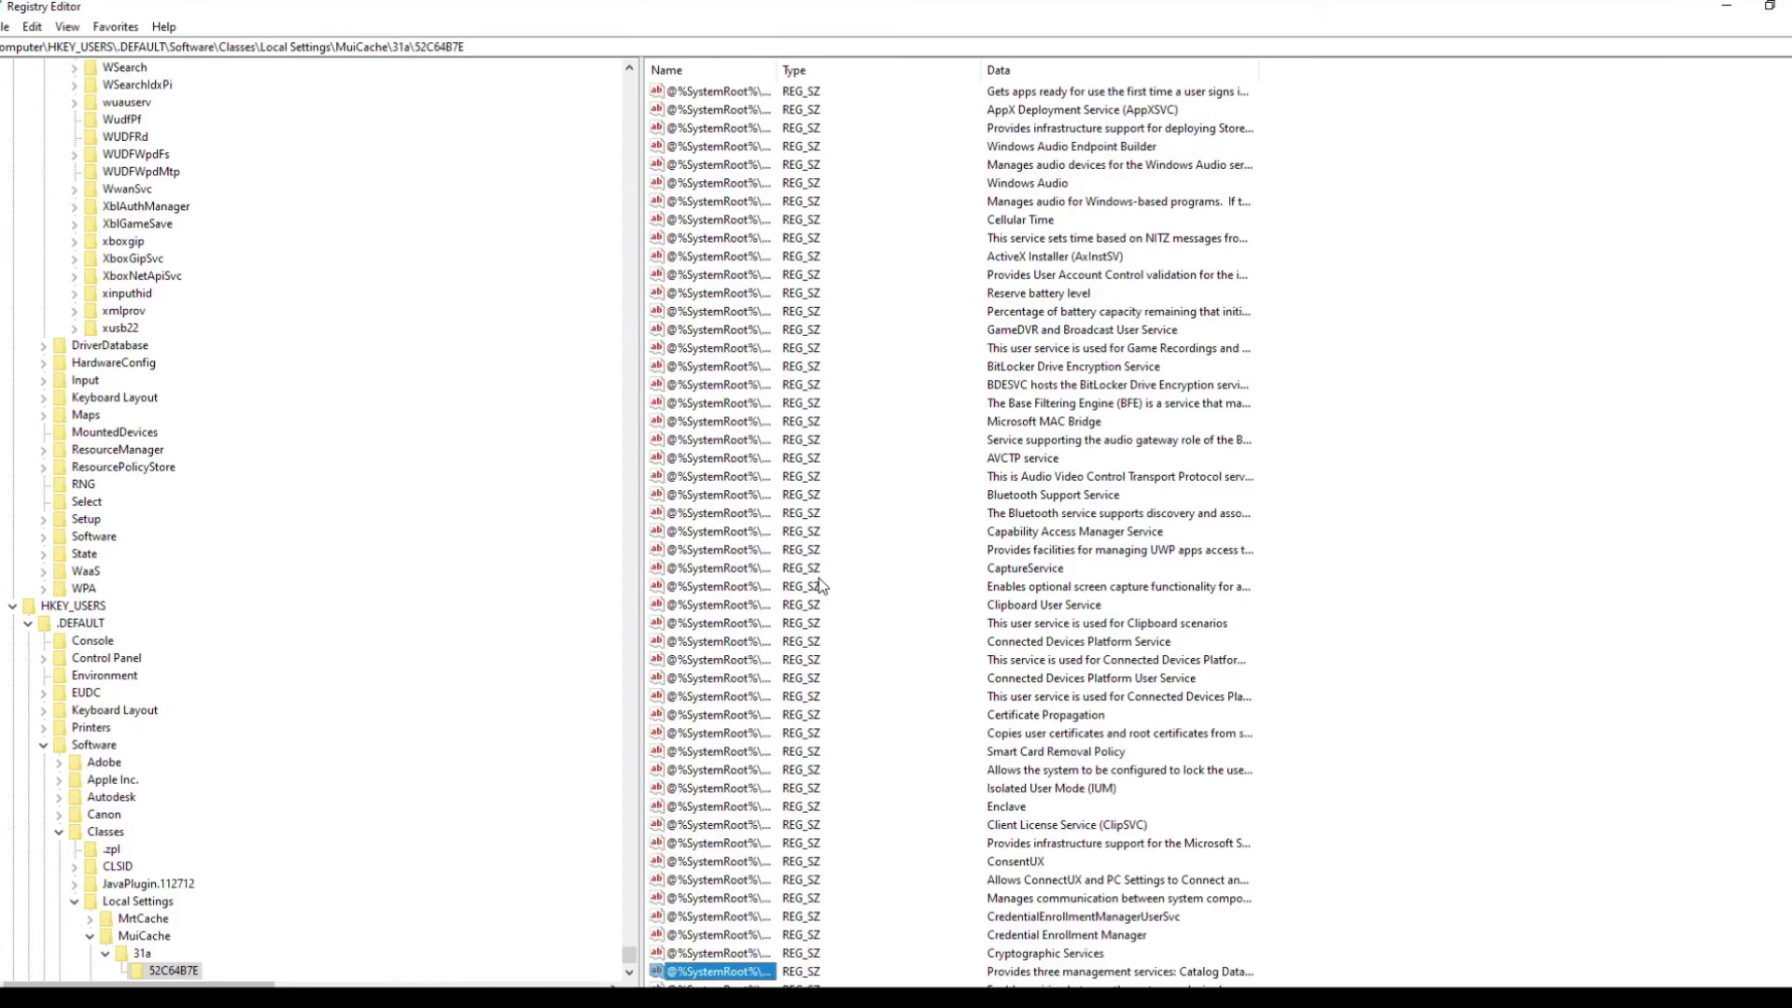
key("Page_Down")
key("Page_Down")
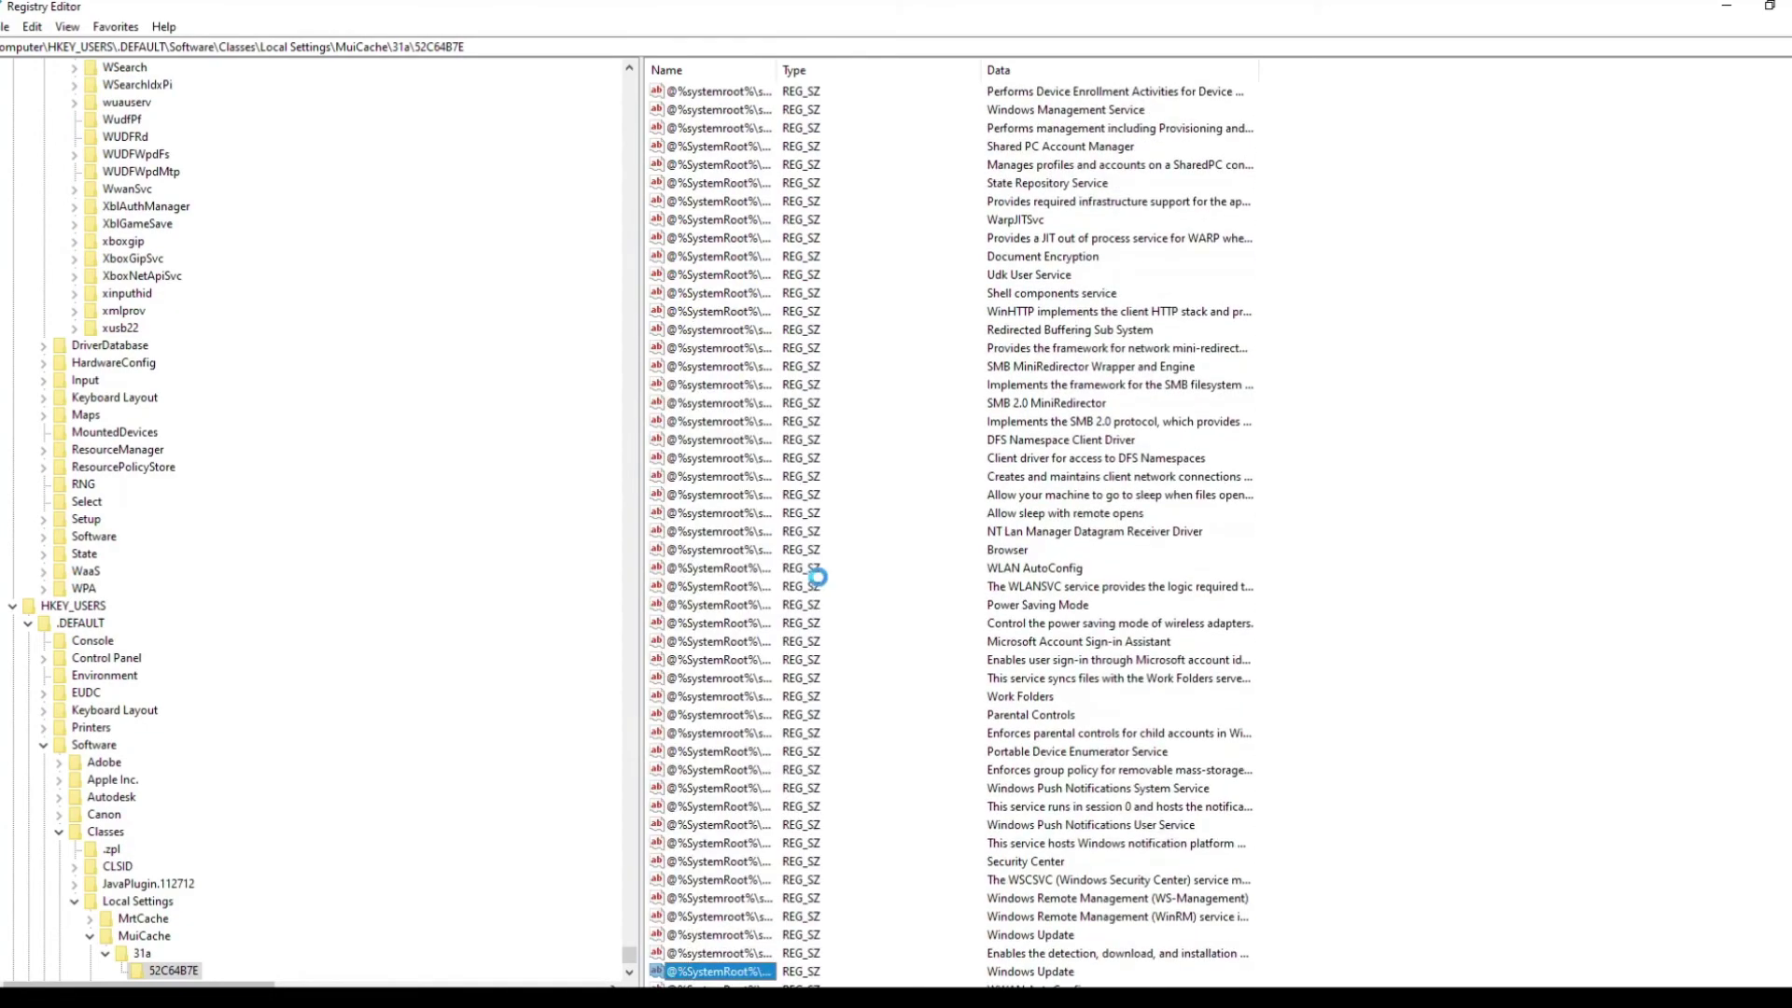
key("F3")
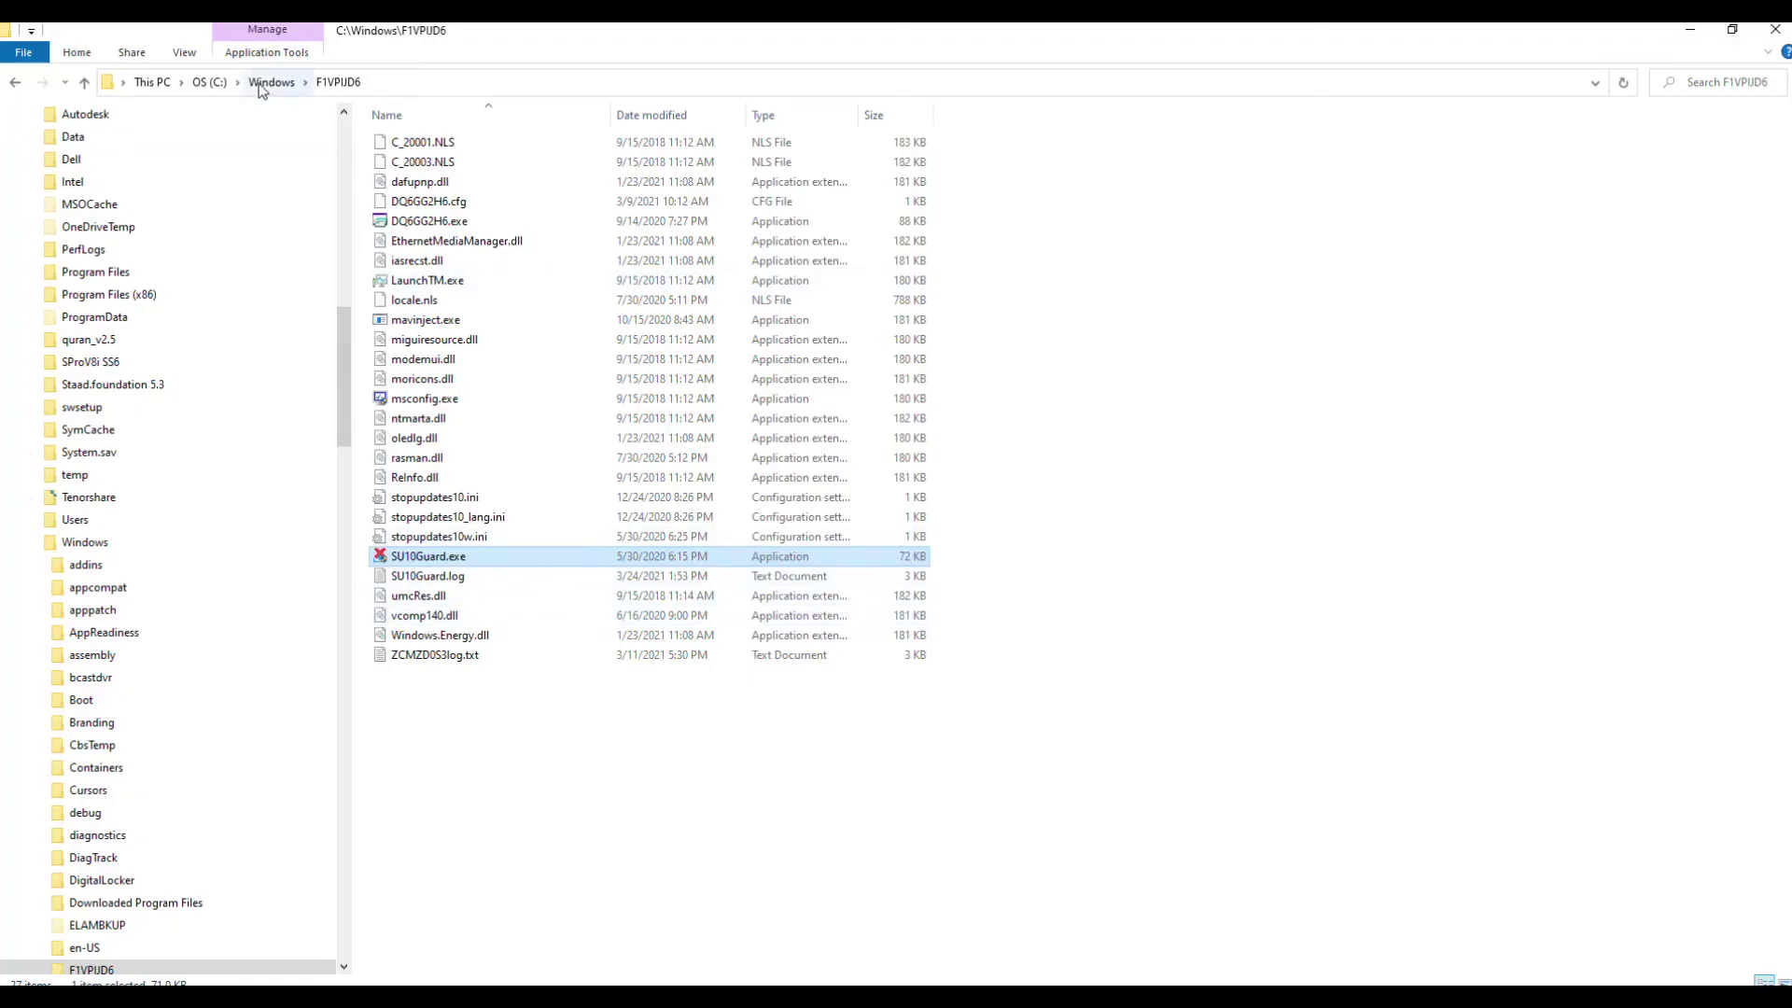
Step: Navigate via This PC and C: to C:\Windows and open the F1VPUD6 folder
left_click(212, 82)
left_click(152, 83)
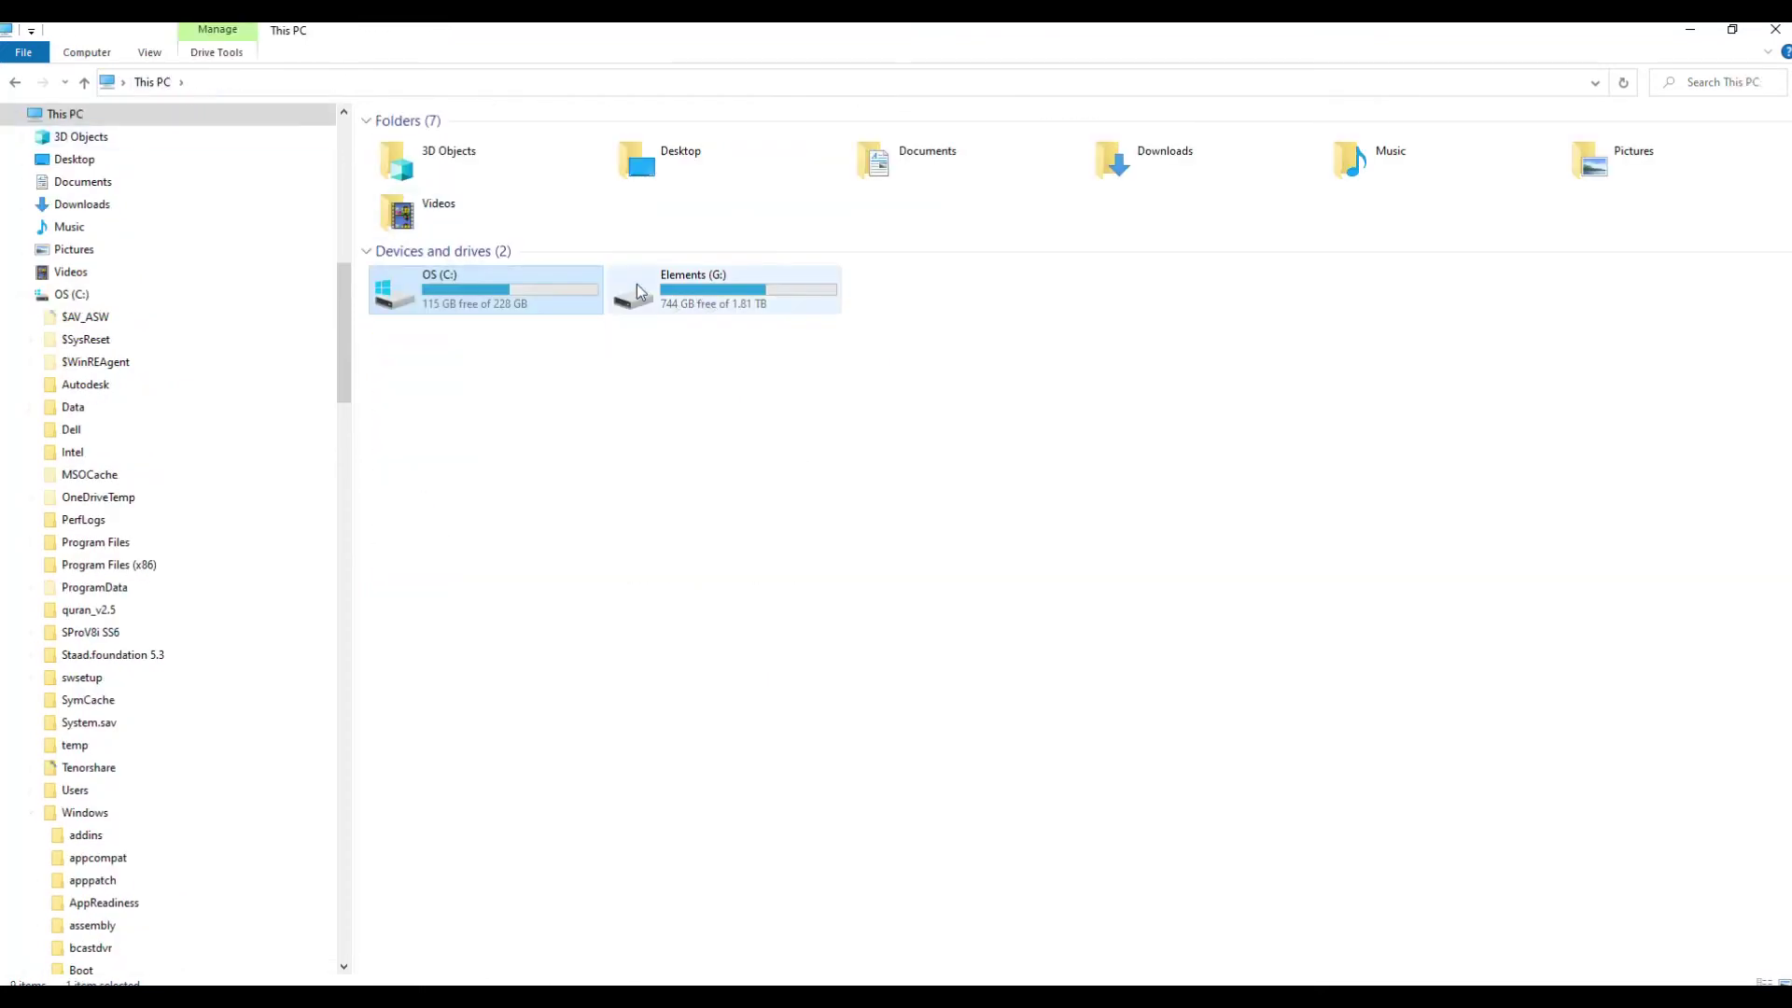
double_click(559, 282)
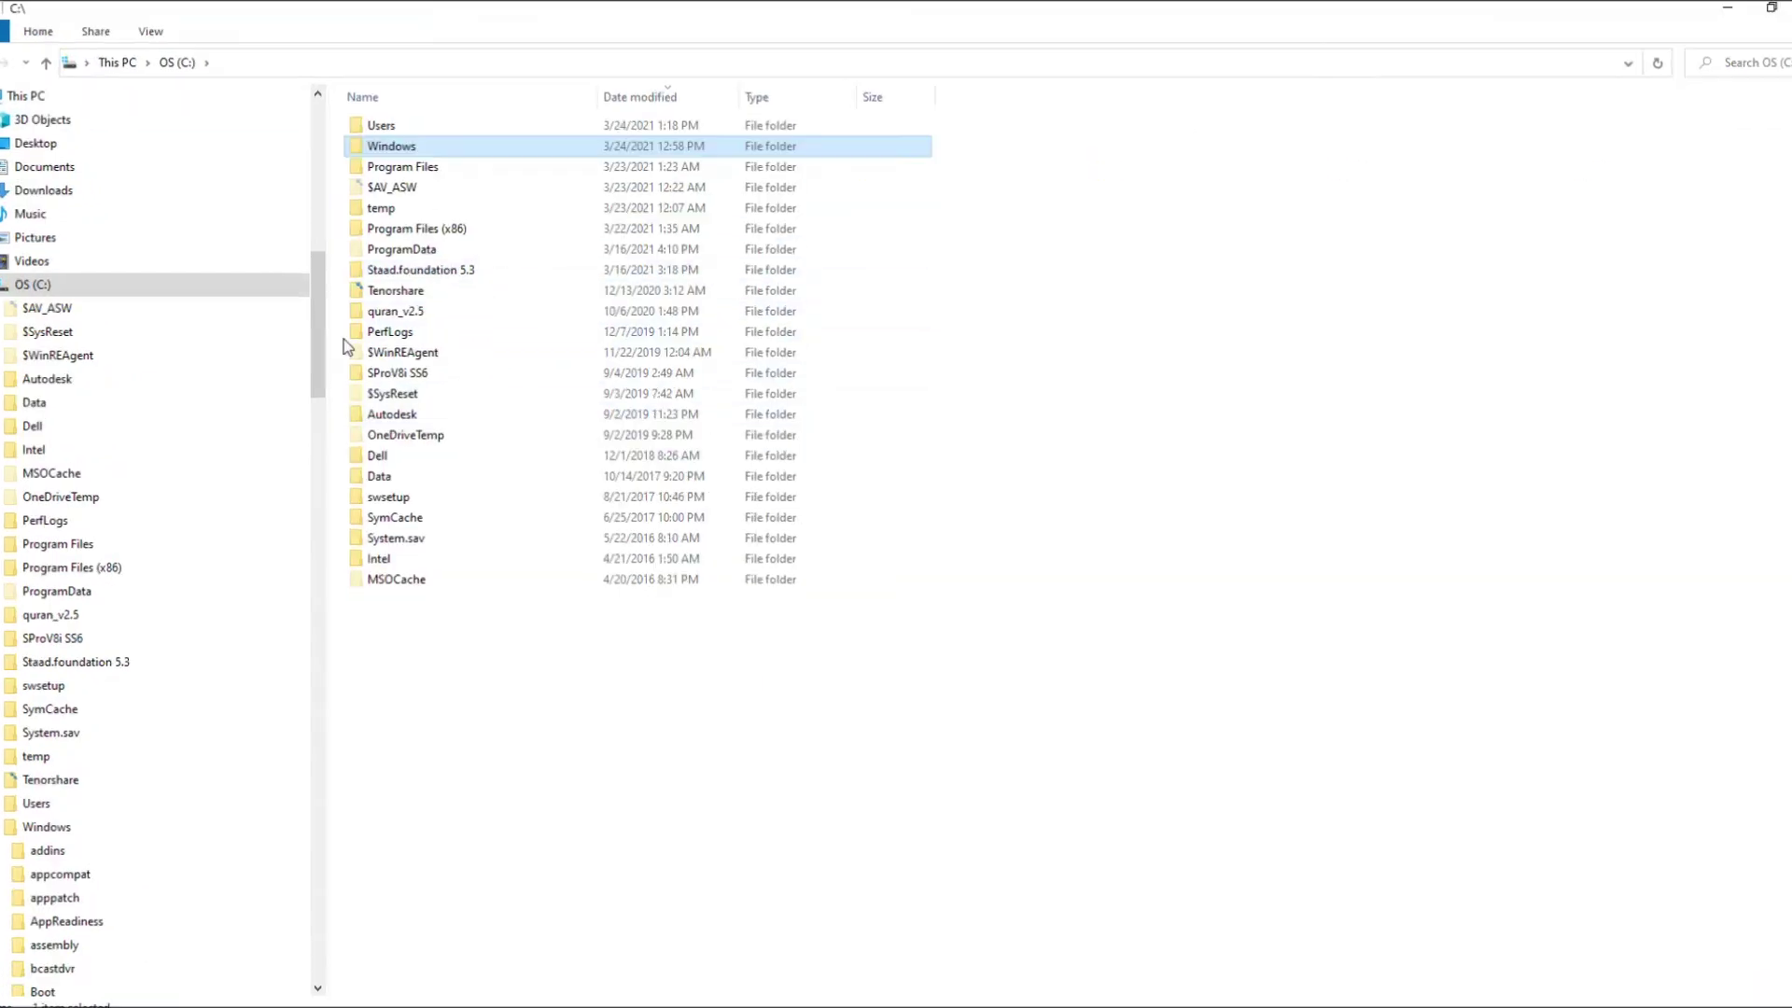
double_click(467, 149)
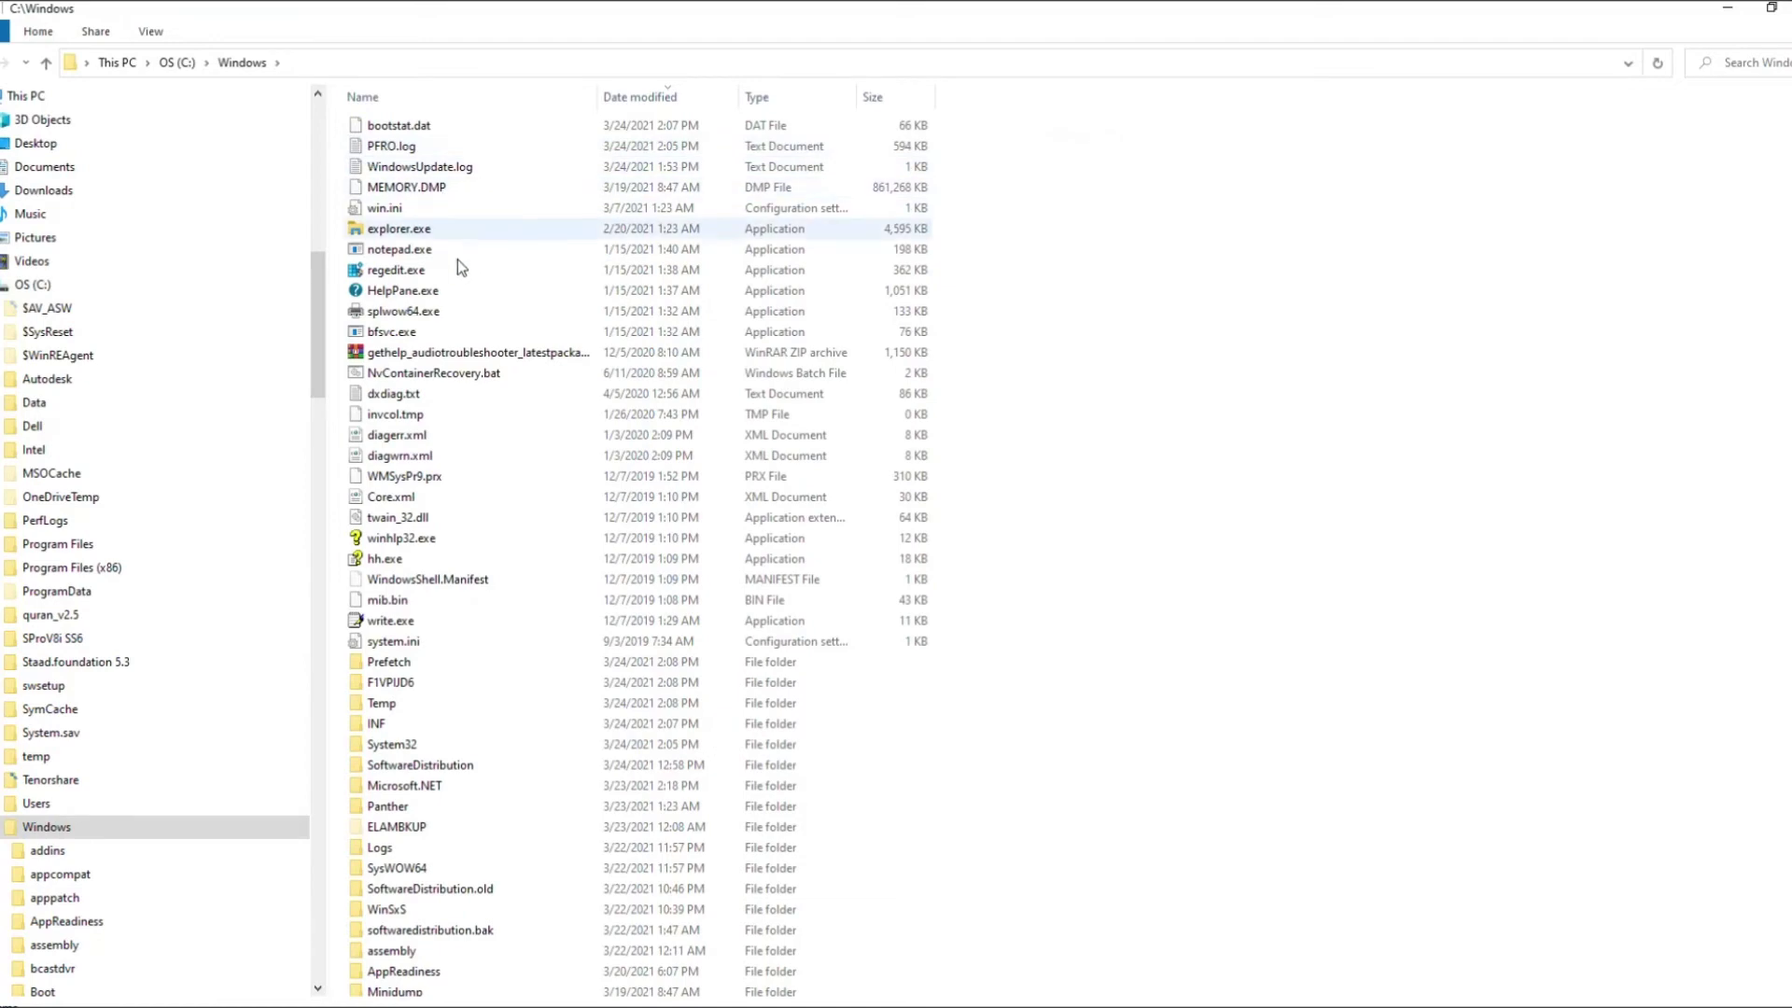
left_click(399, 684)
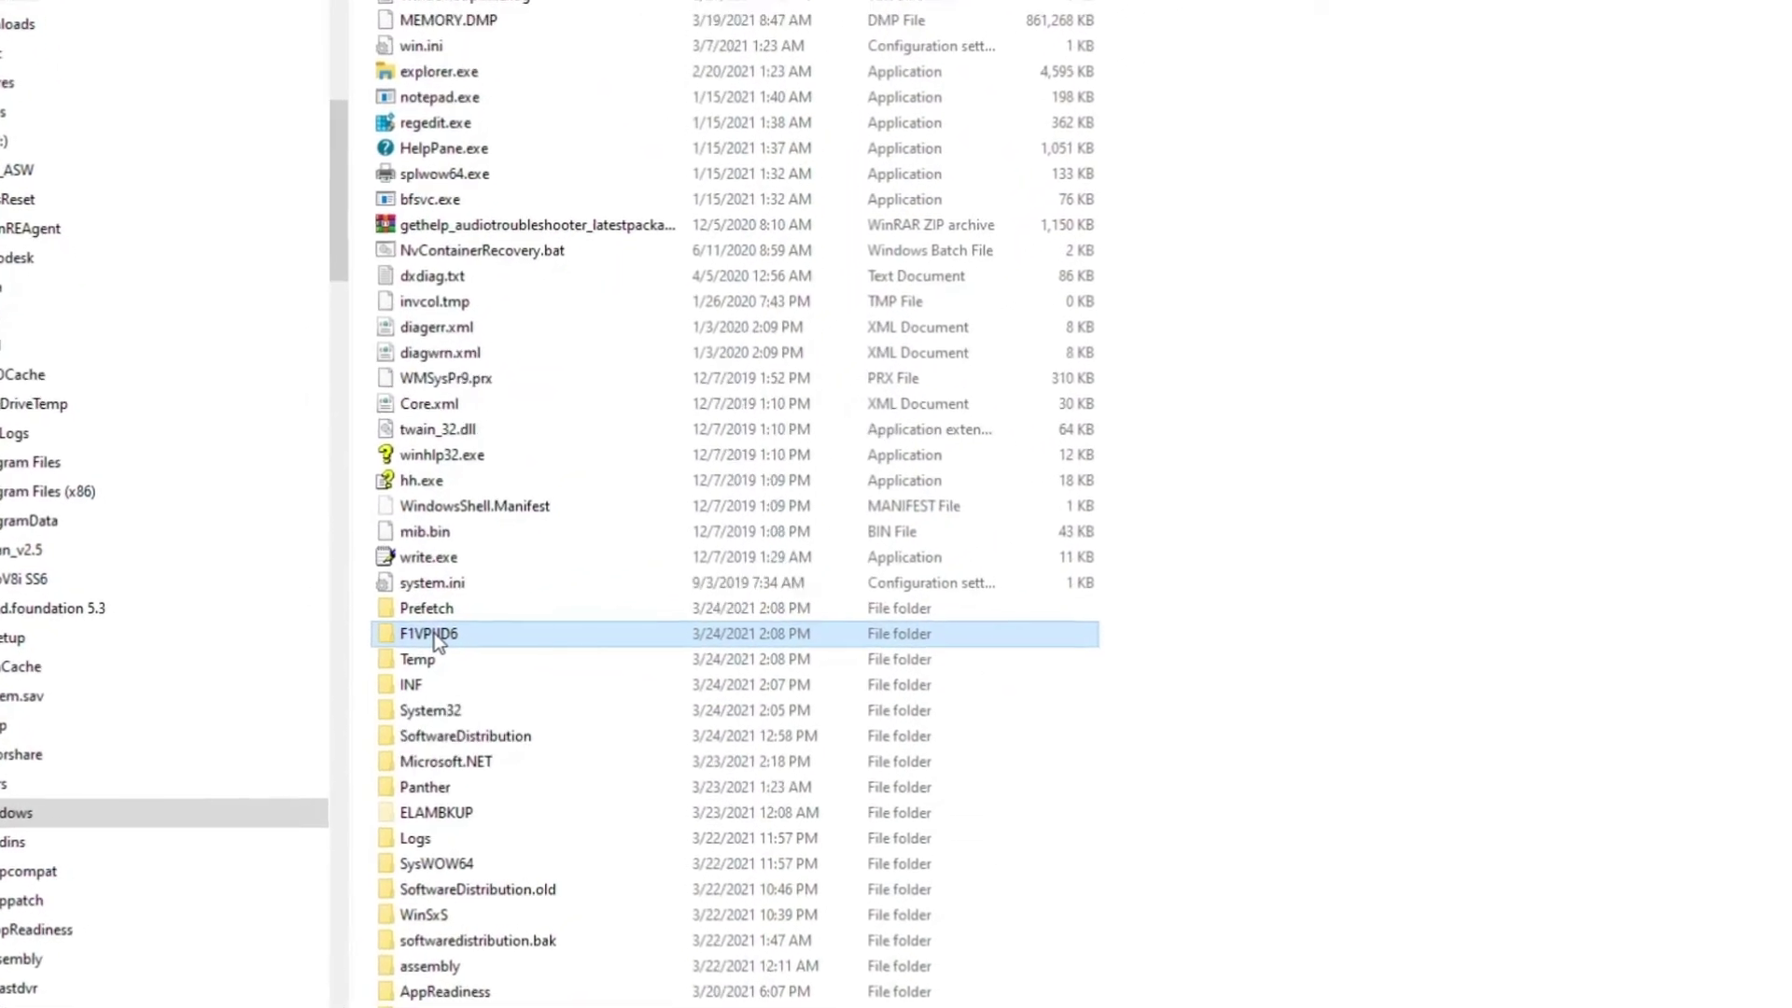
double_click(432, 635)
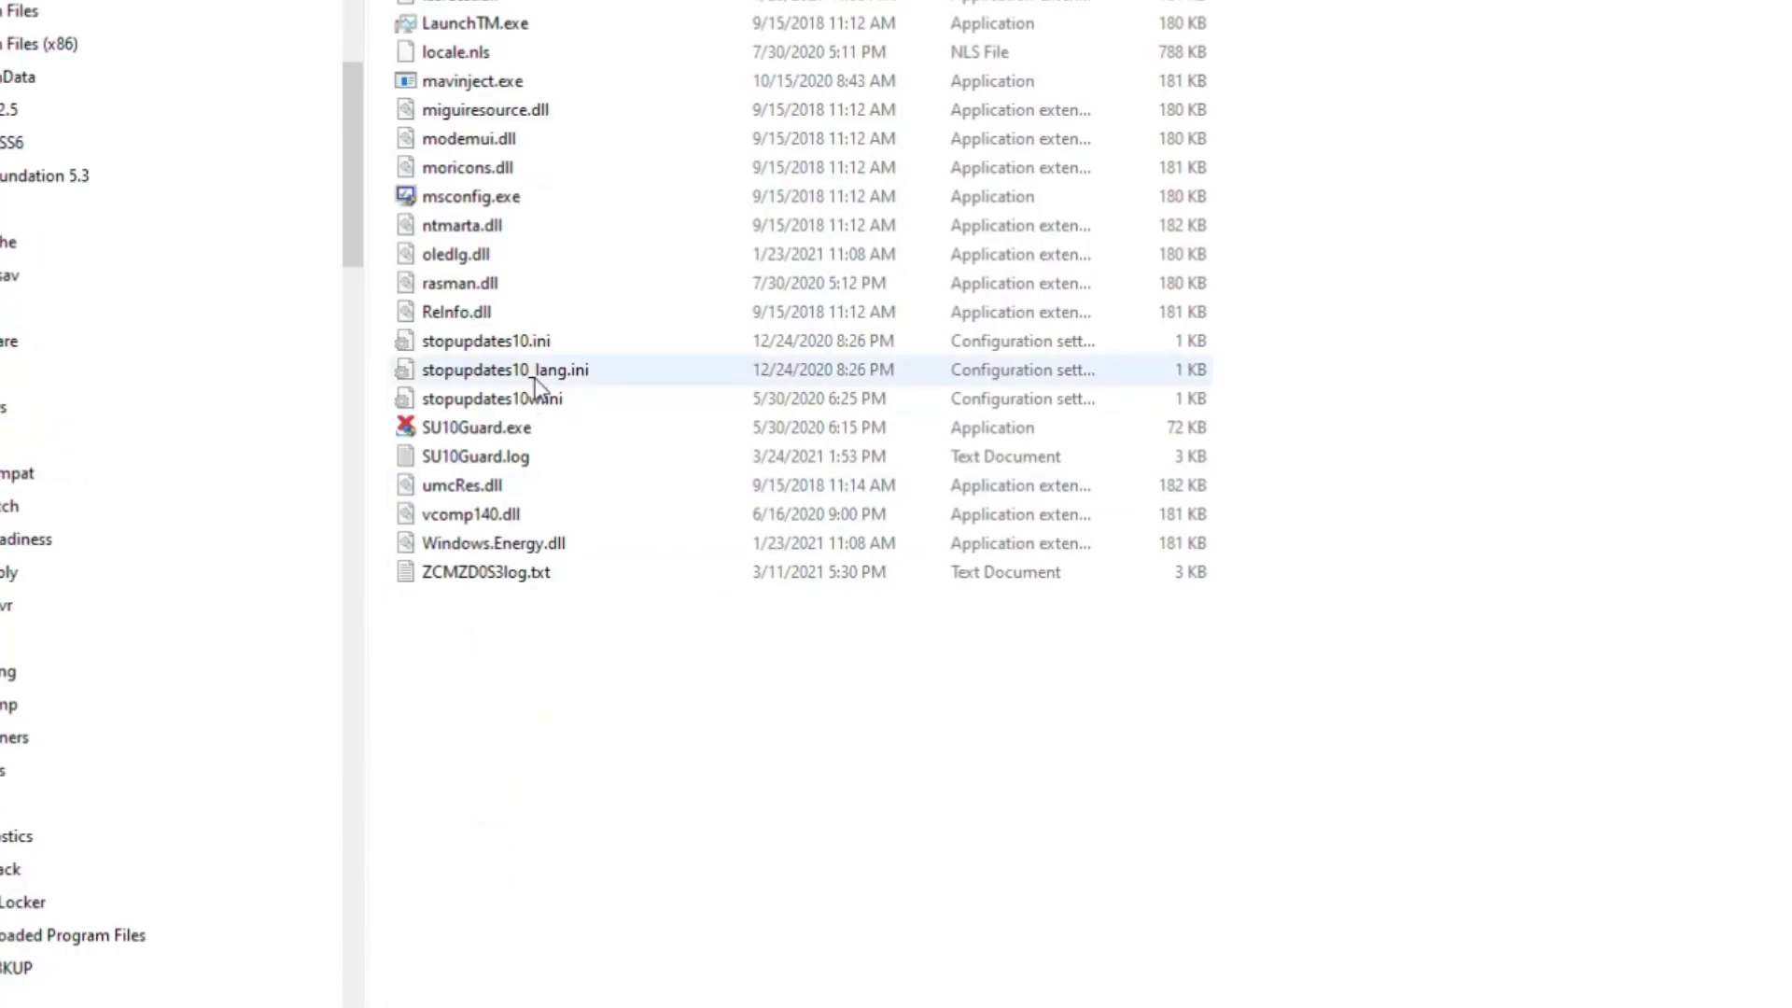
Step: Delete SU10Guard.exe, then delete the whole F1VPUD6 folder from C:\Windows
right_click(495, 431)
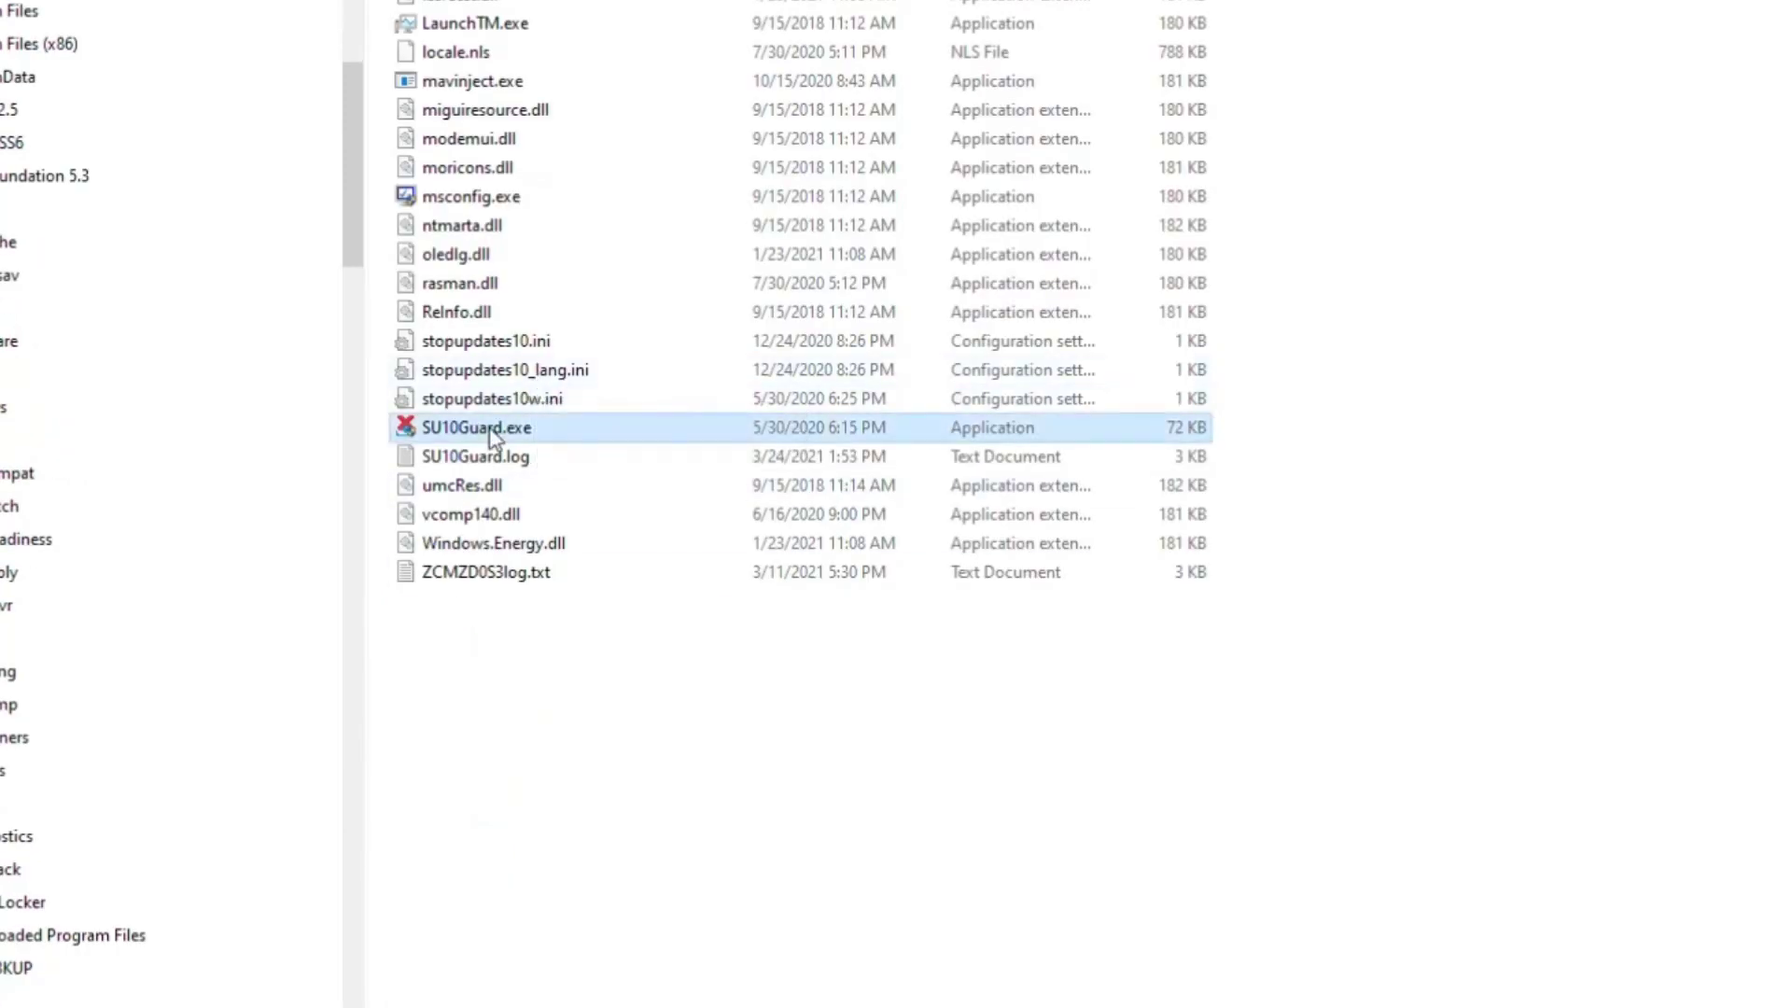
left_click(559, 334)
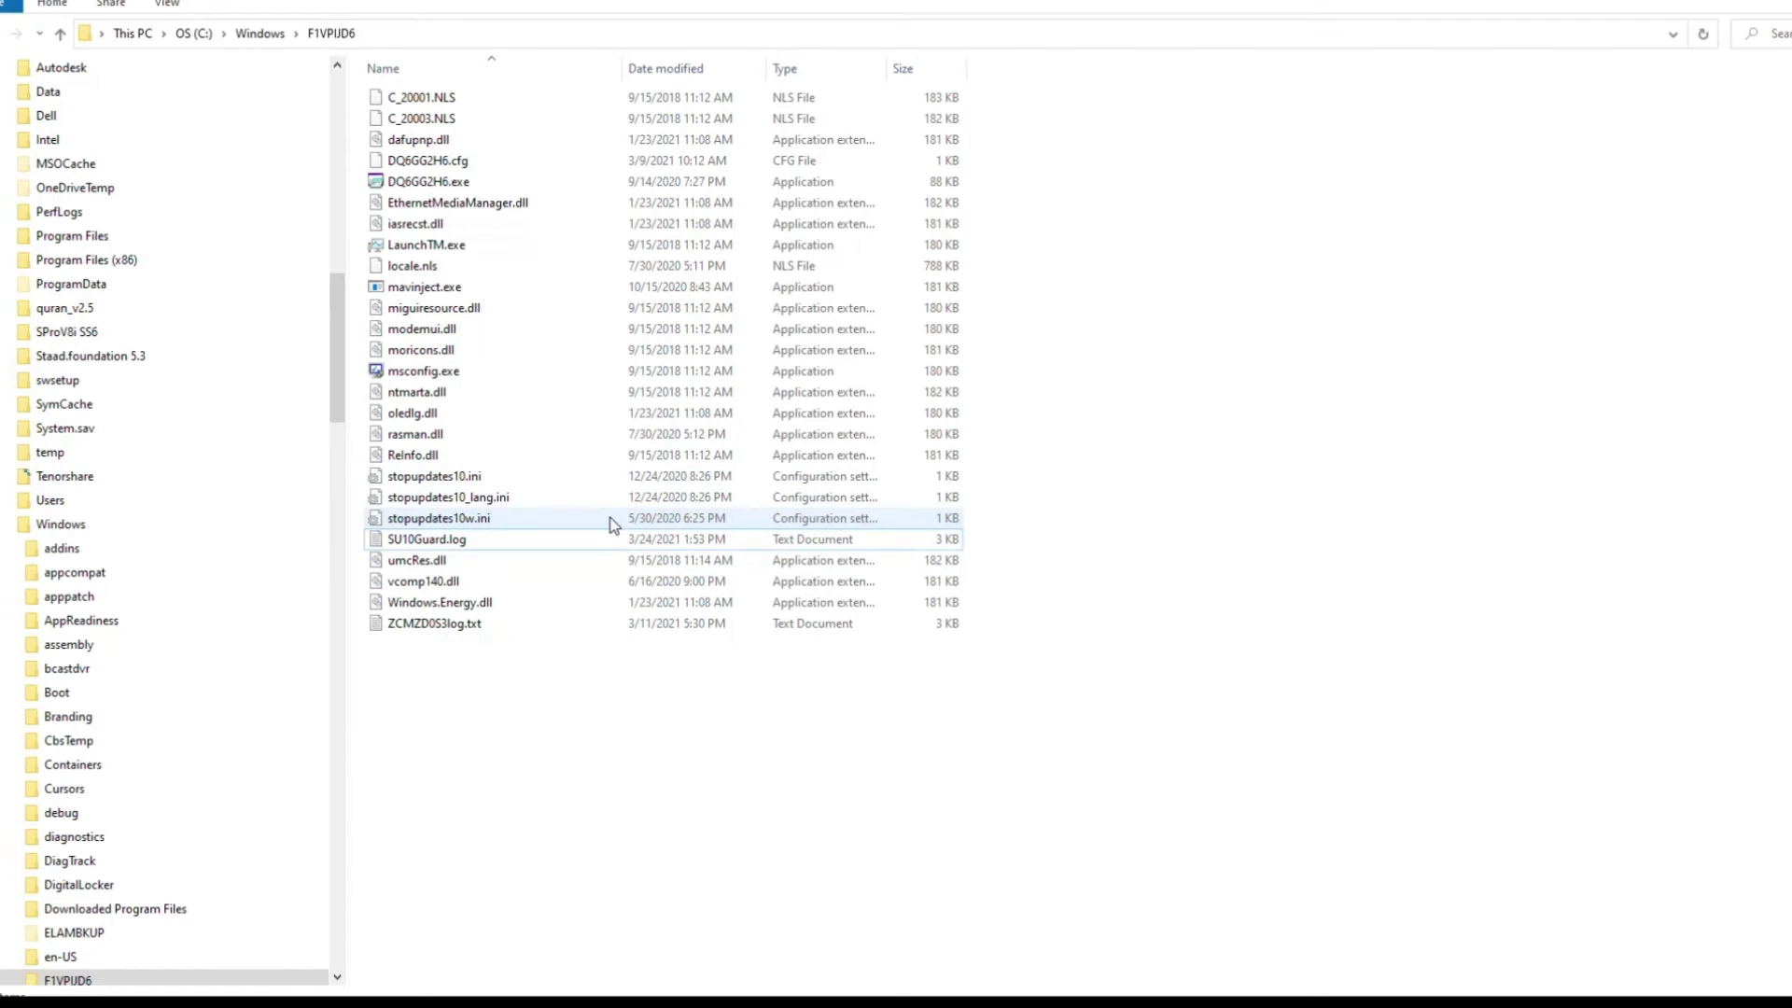
left_click(275, 35)
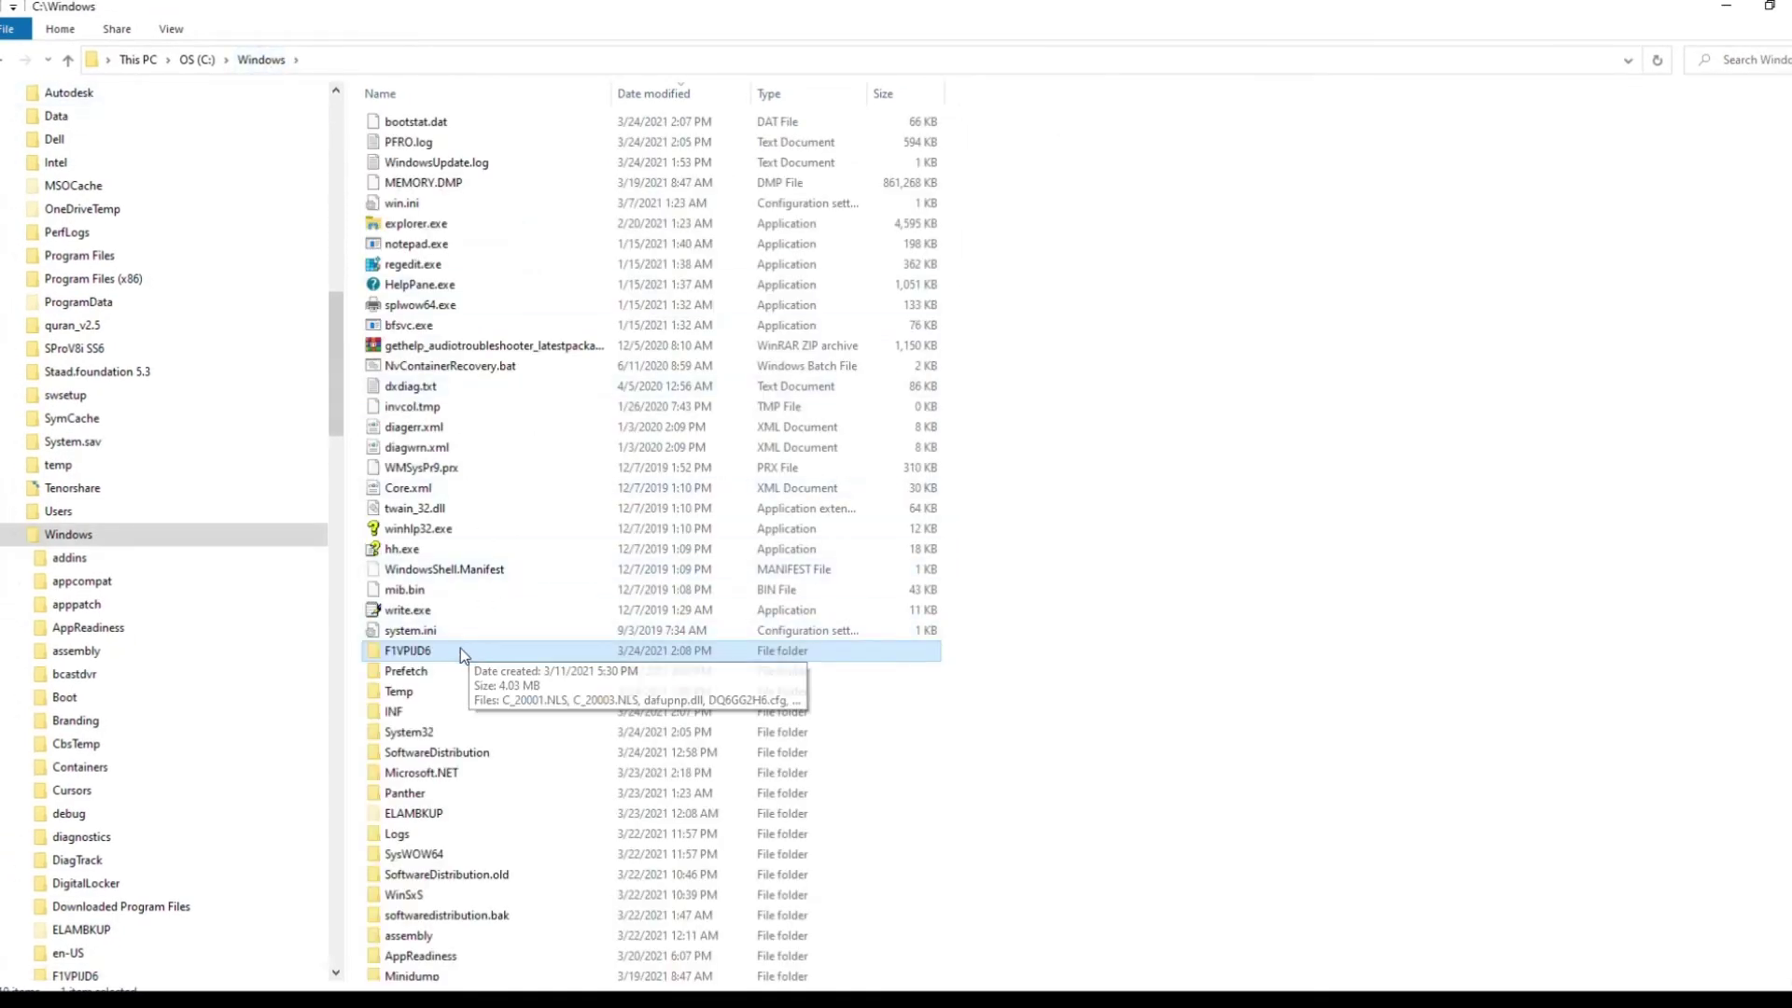
key("Delete")
left_click(386, 378)
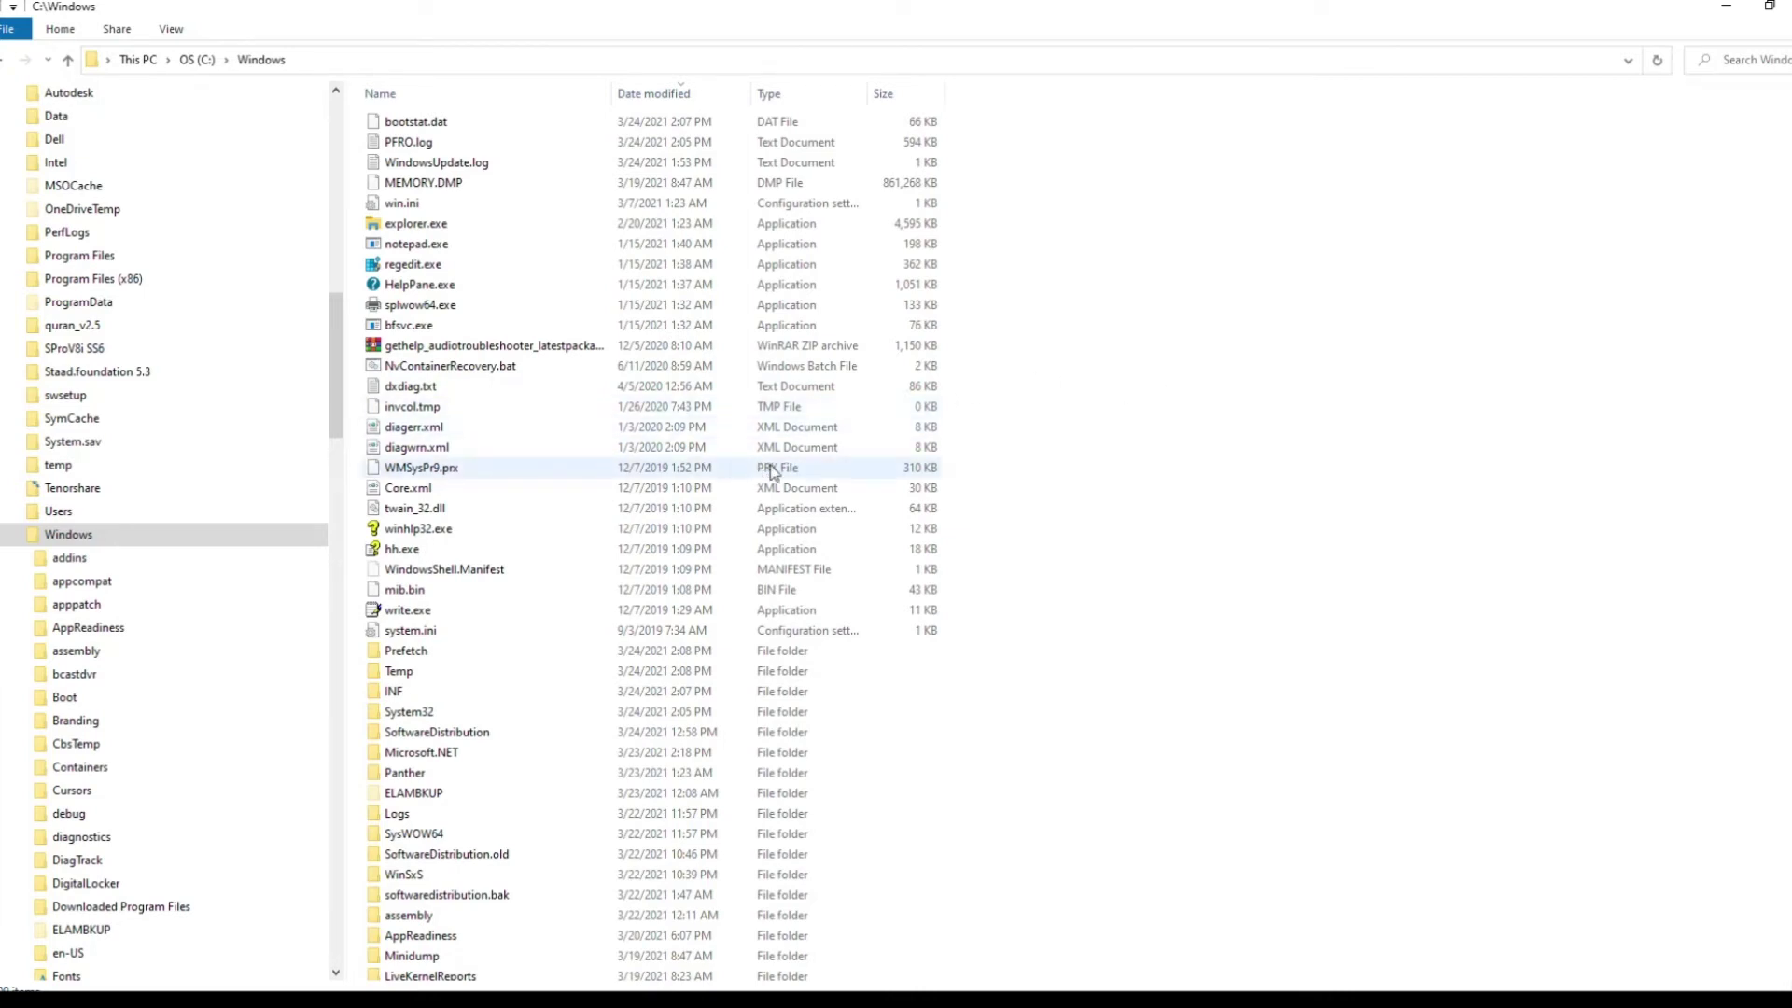
Step: Open Windows Settings, then launch Services as administrator from a 'service' Start search
key("super+a")
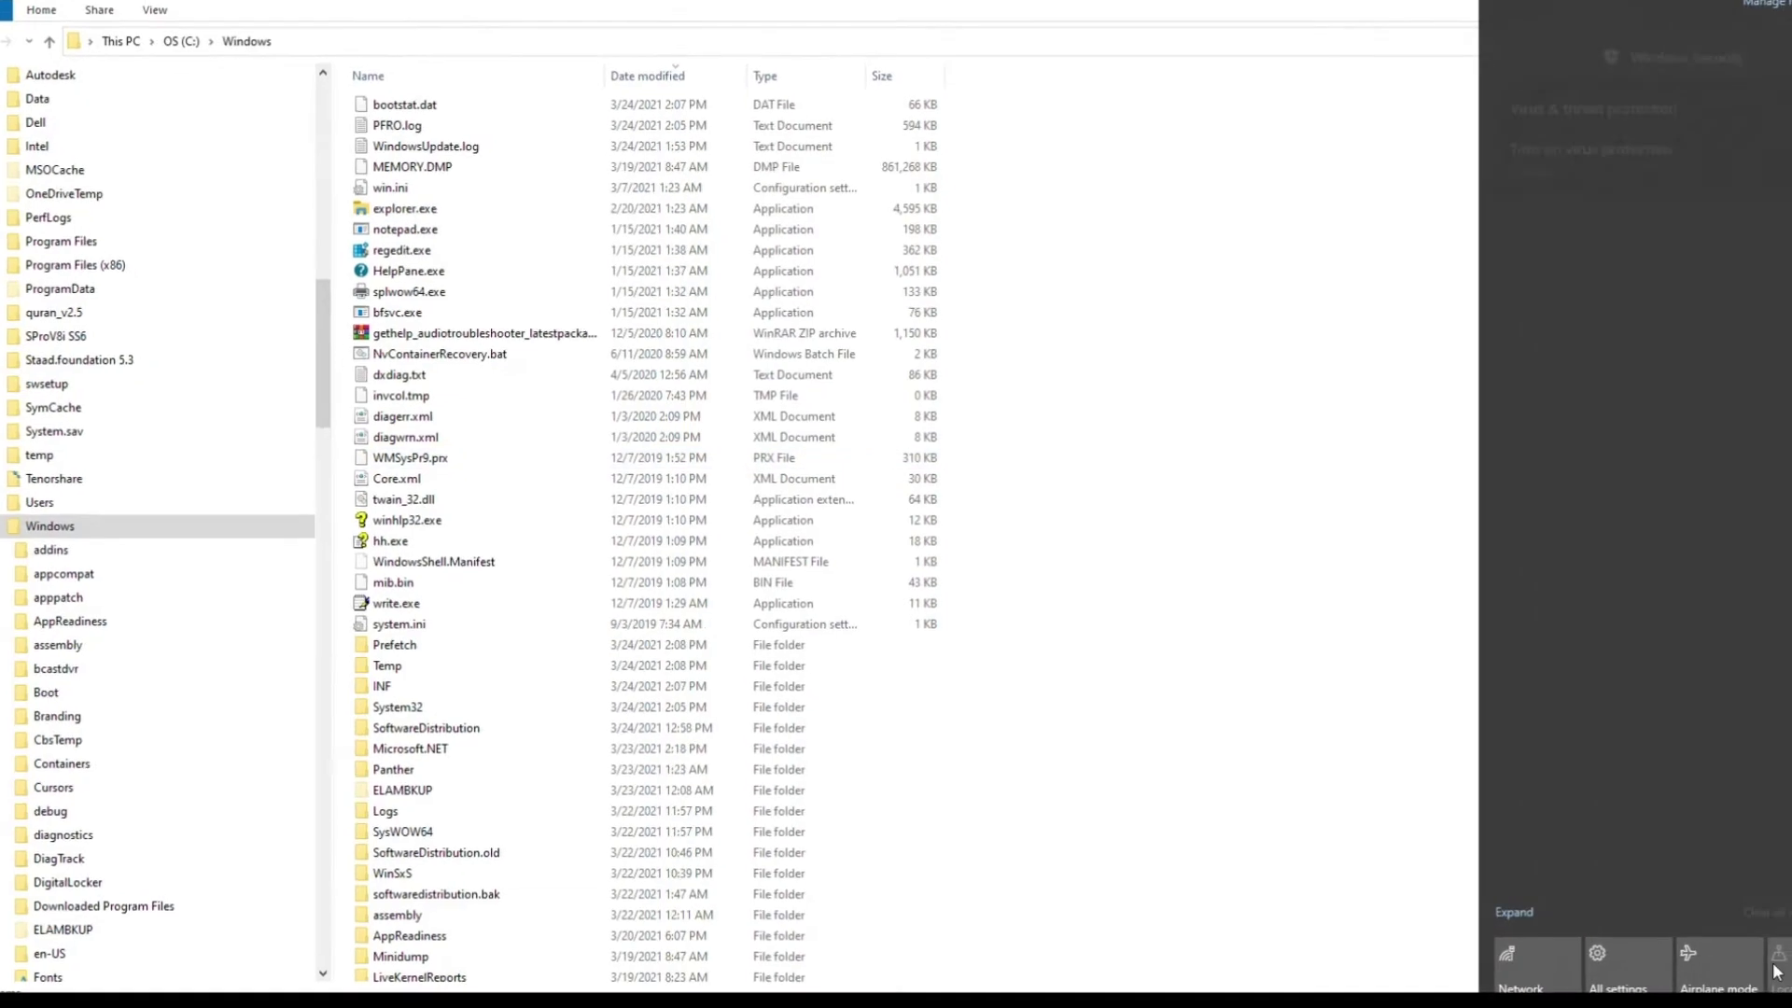
left_click(1741, 951)
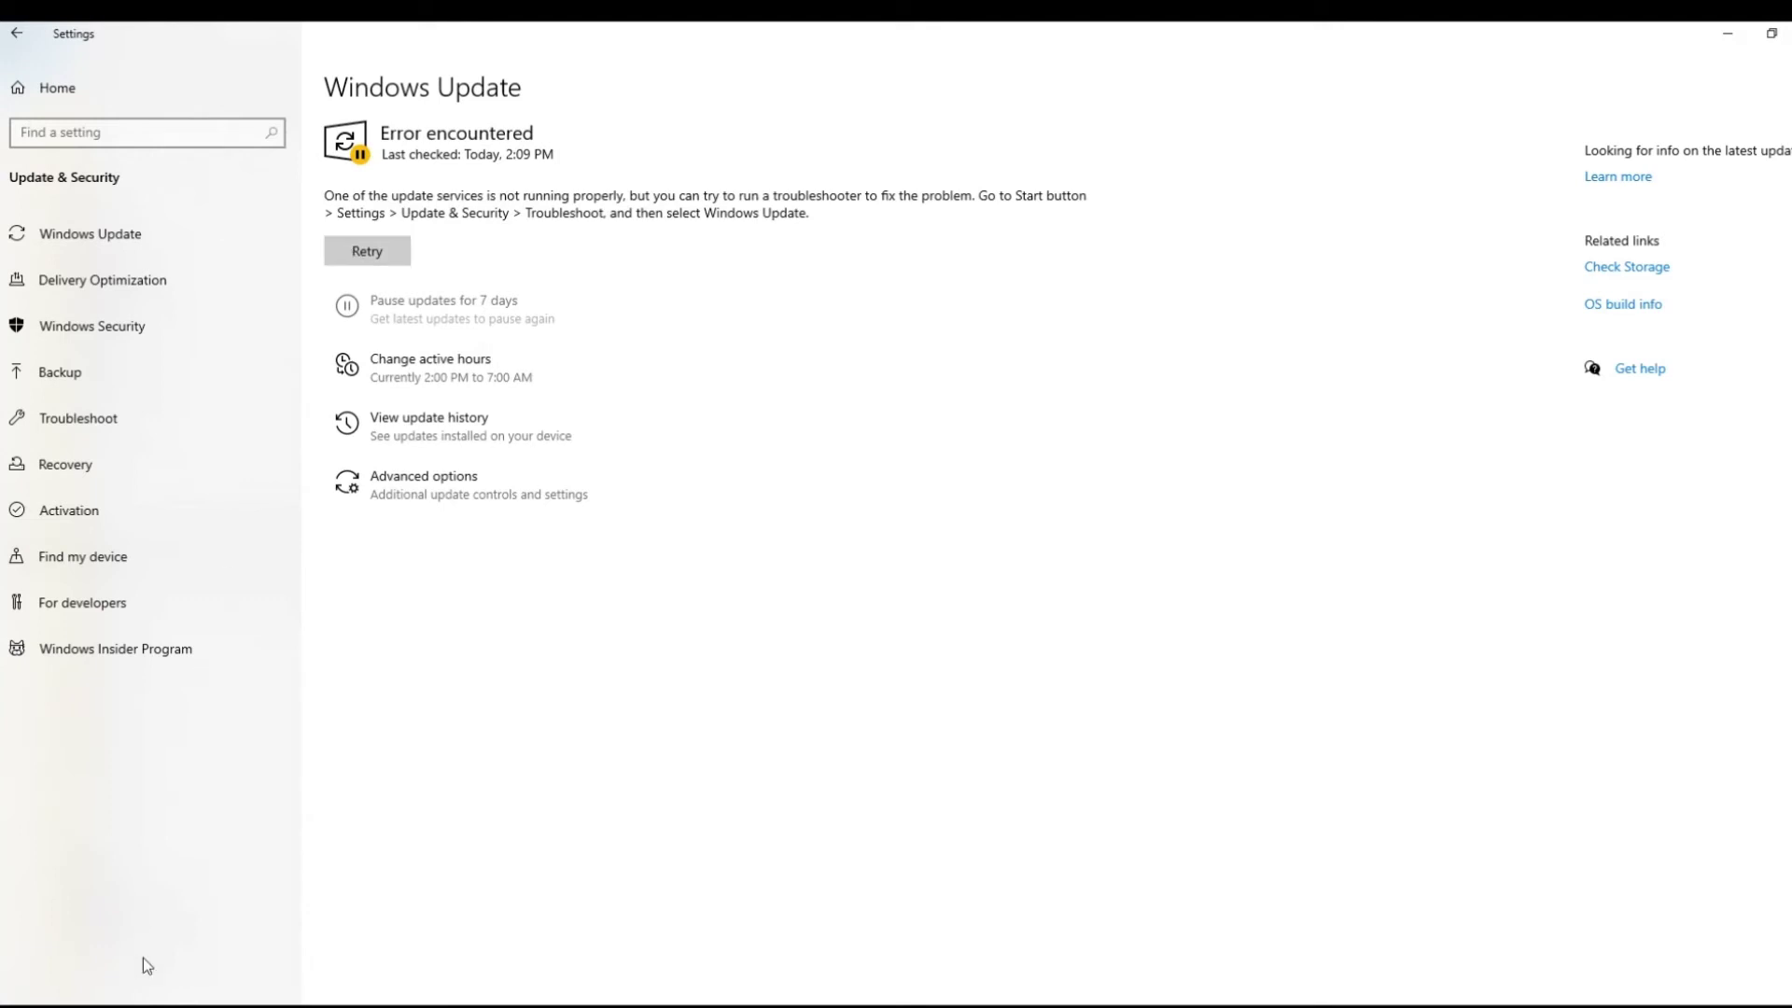
left_click(140, 1004)
type("service")
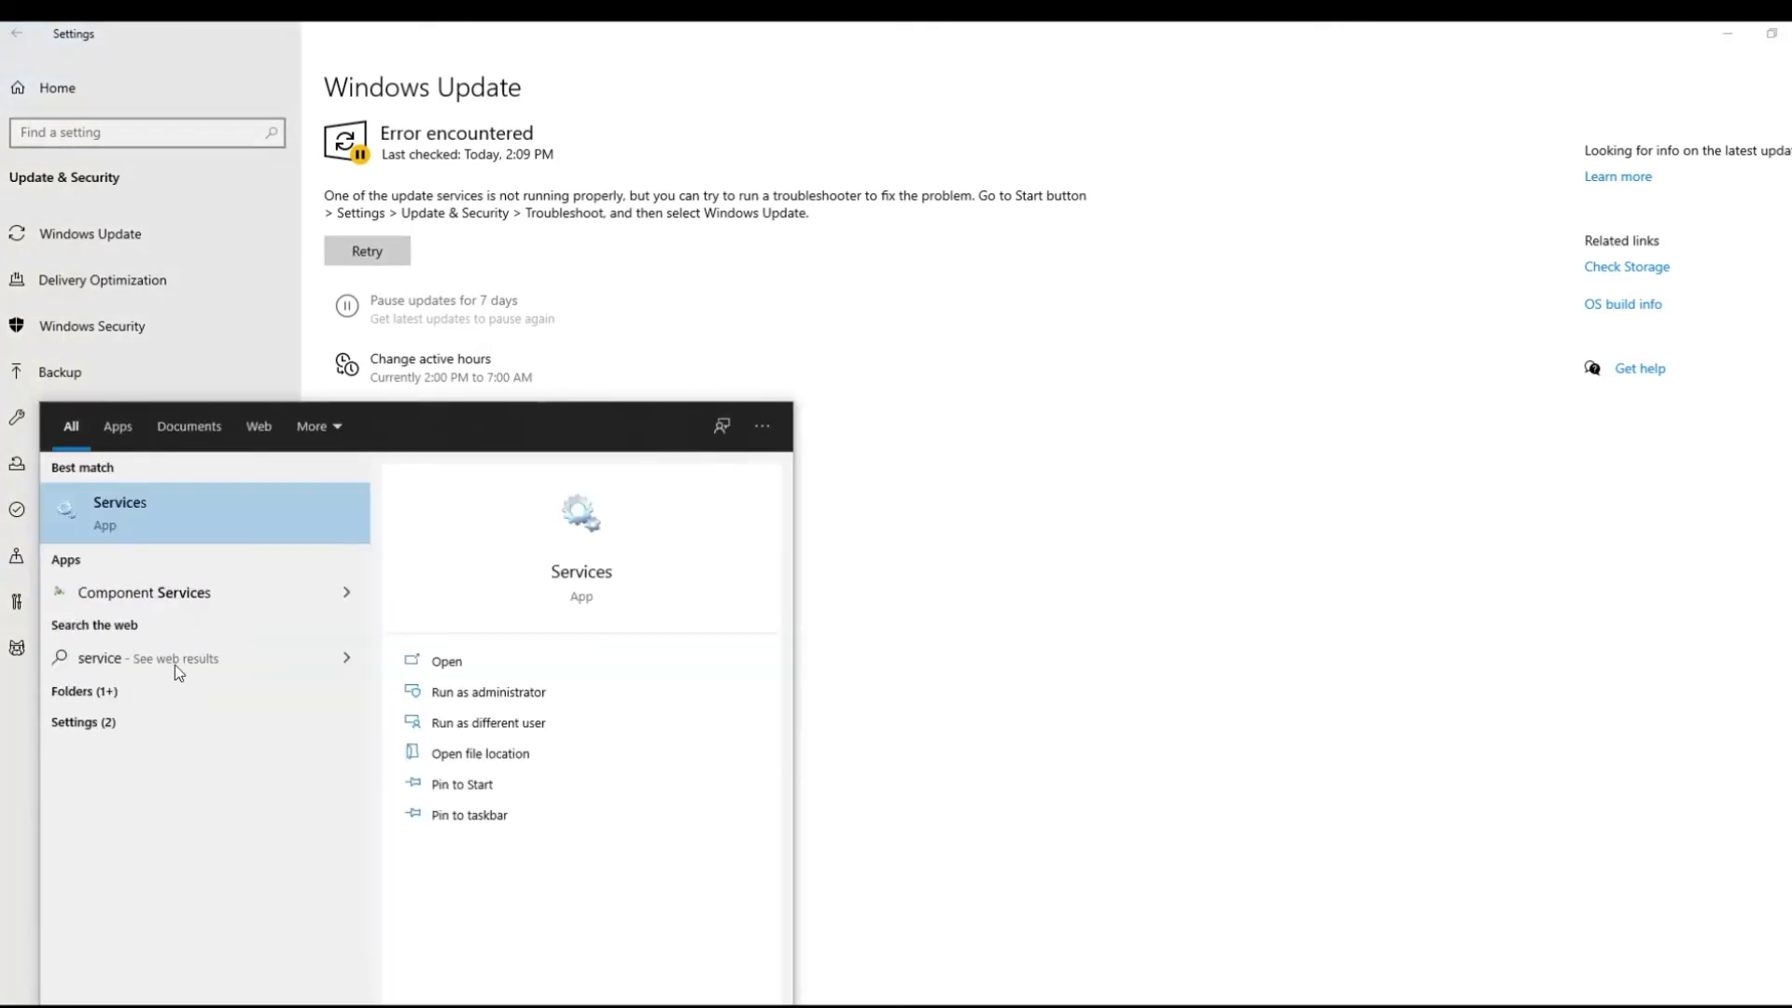
right_click(151, 520)
left_click(190, 542)
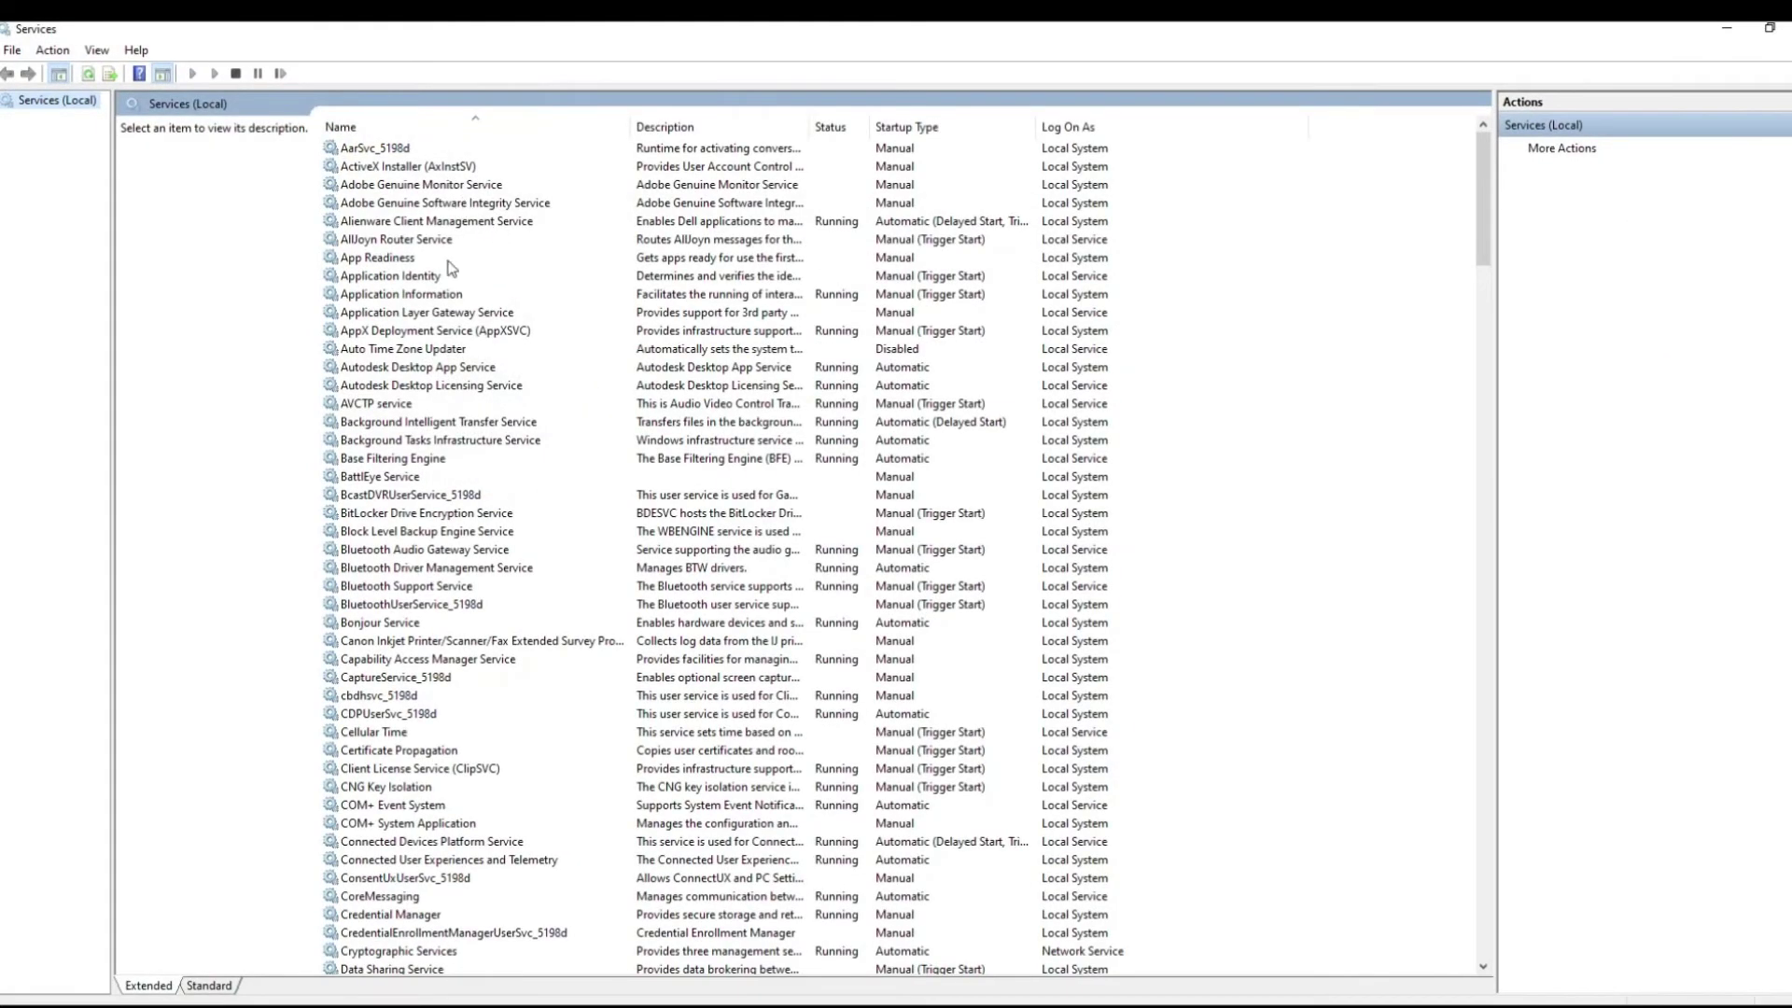
Step: Set the Windows Update service's startup type to Automatic
left_click(441, 334)
key("w")
key("w")
key("w")
key("w")
key("w")
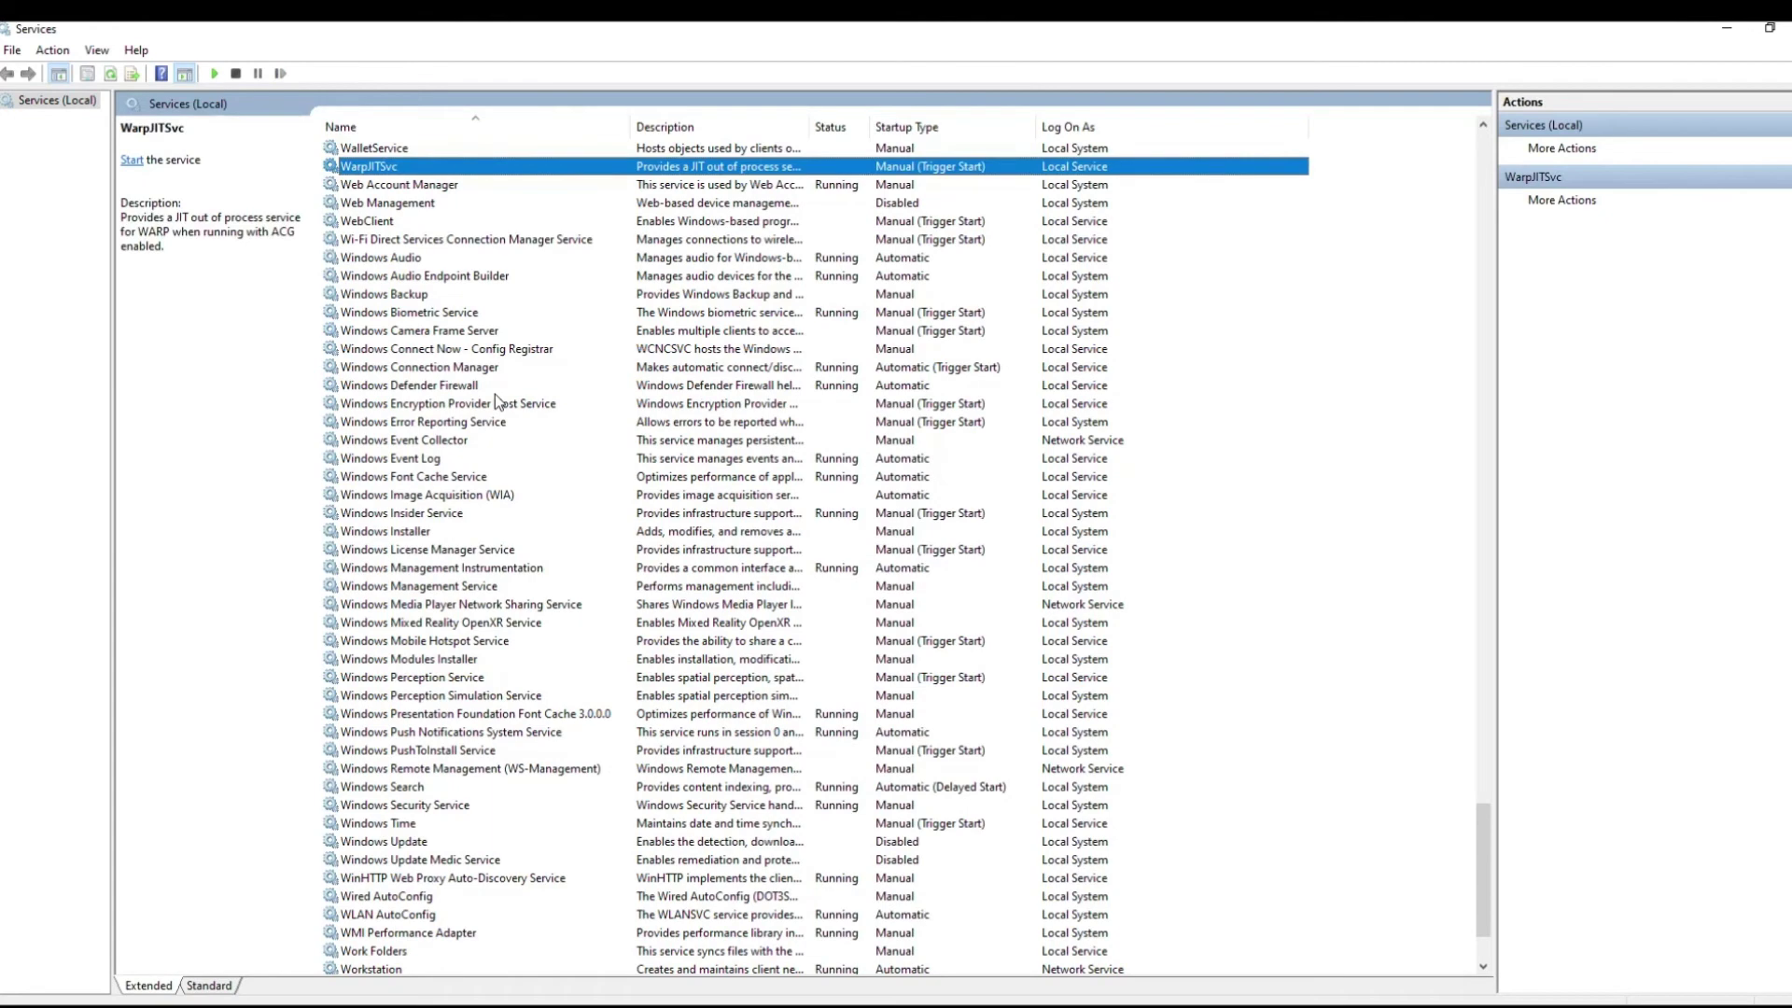
left_click(417, 841)
right_click(417, 843)
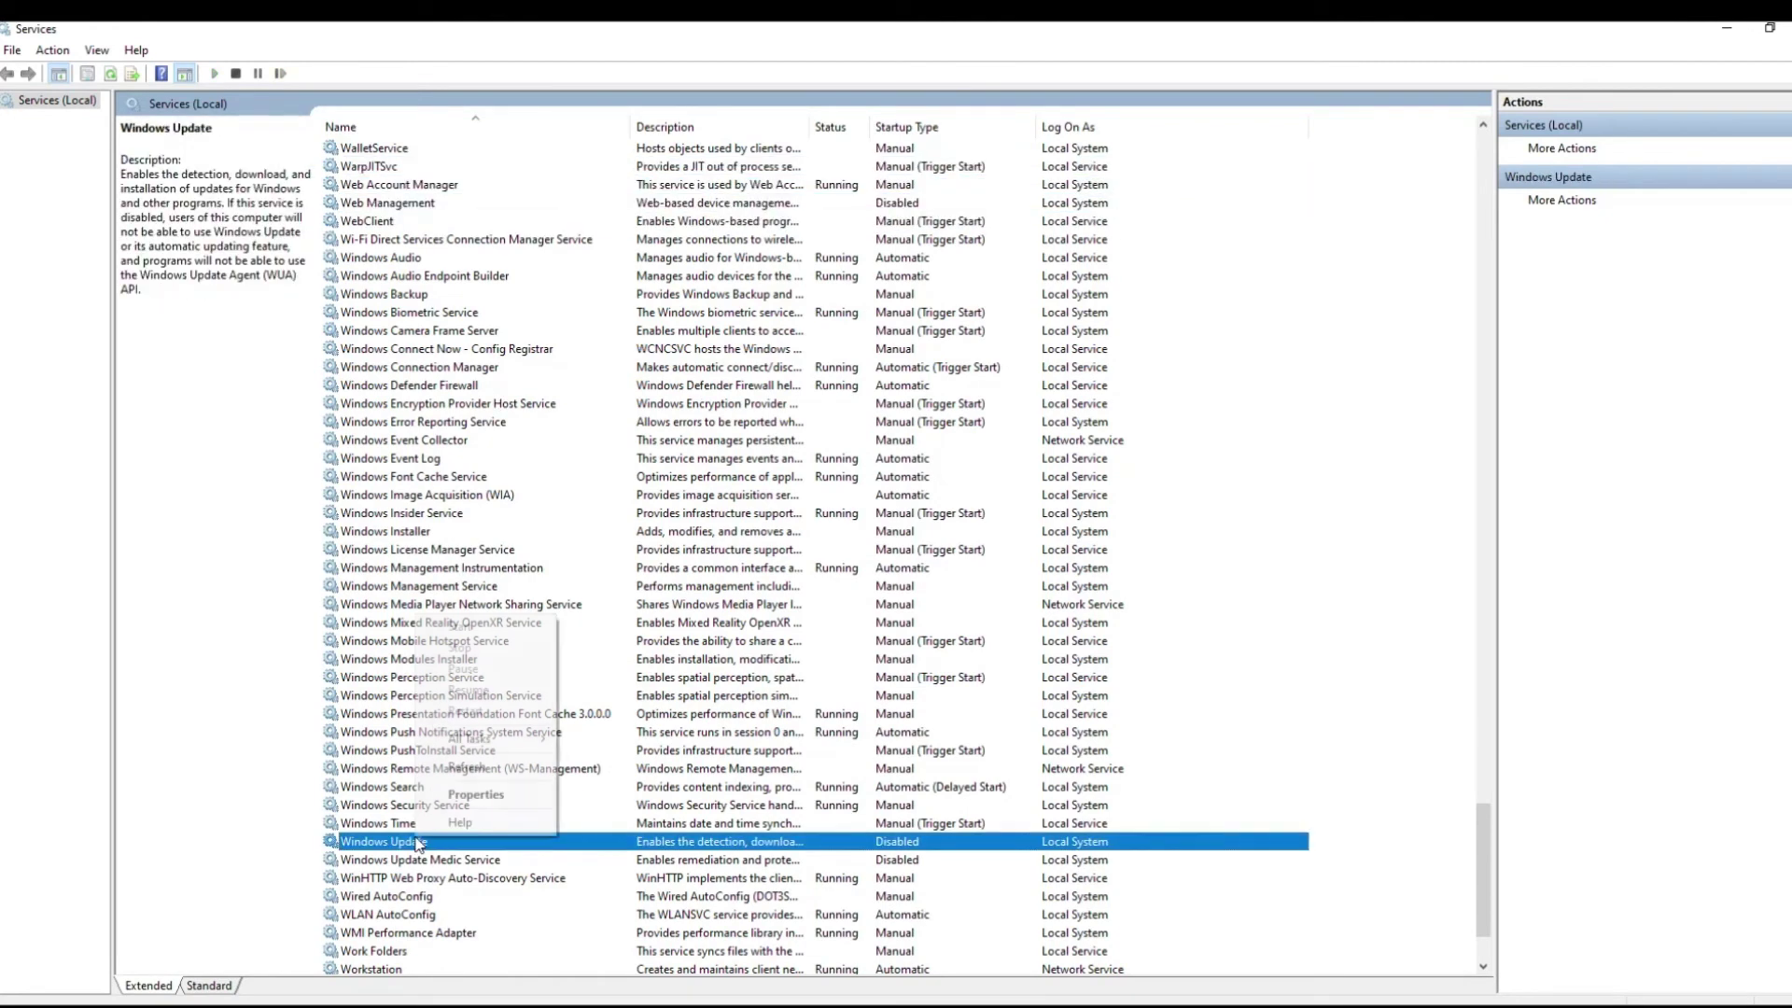
left_click(472, 798)
left_click(887, 504)
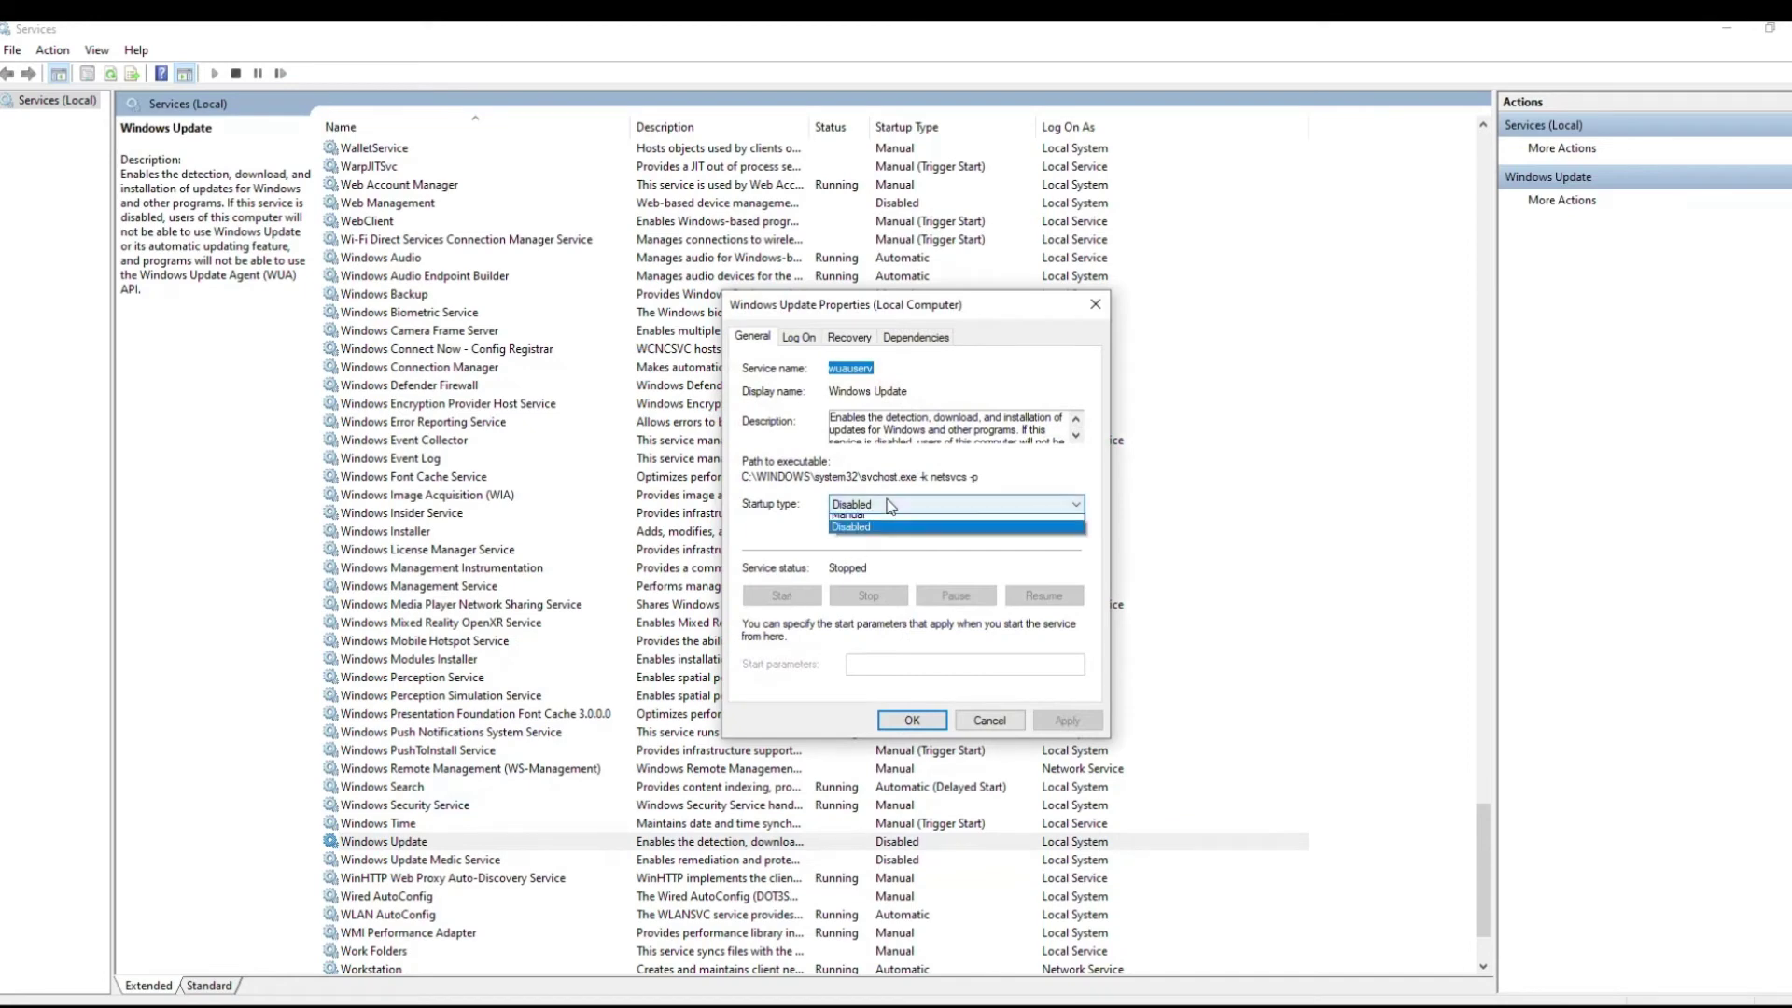
left_click(891, 538)
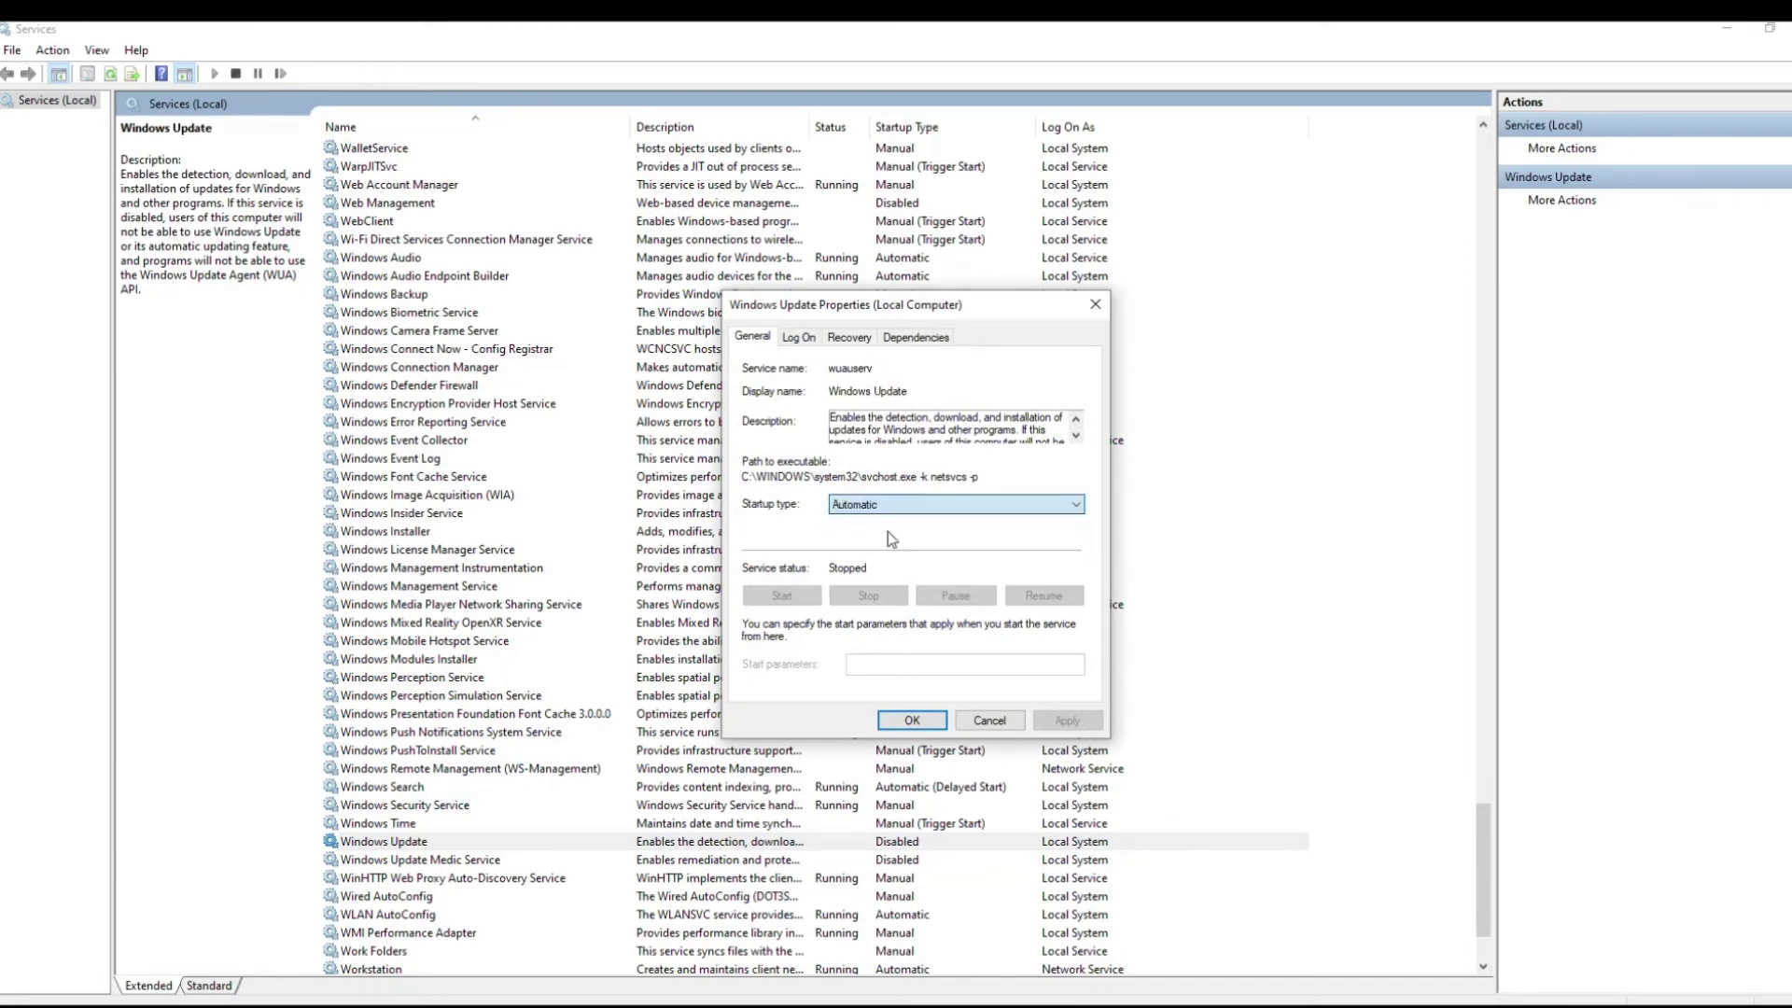
left_click(911, 720)
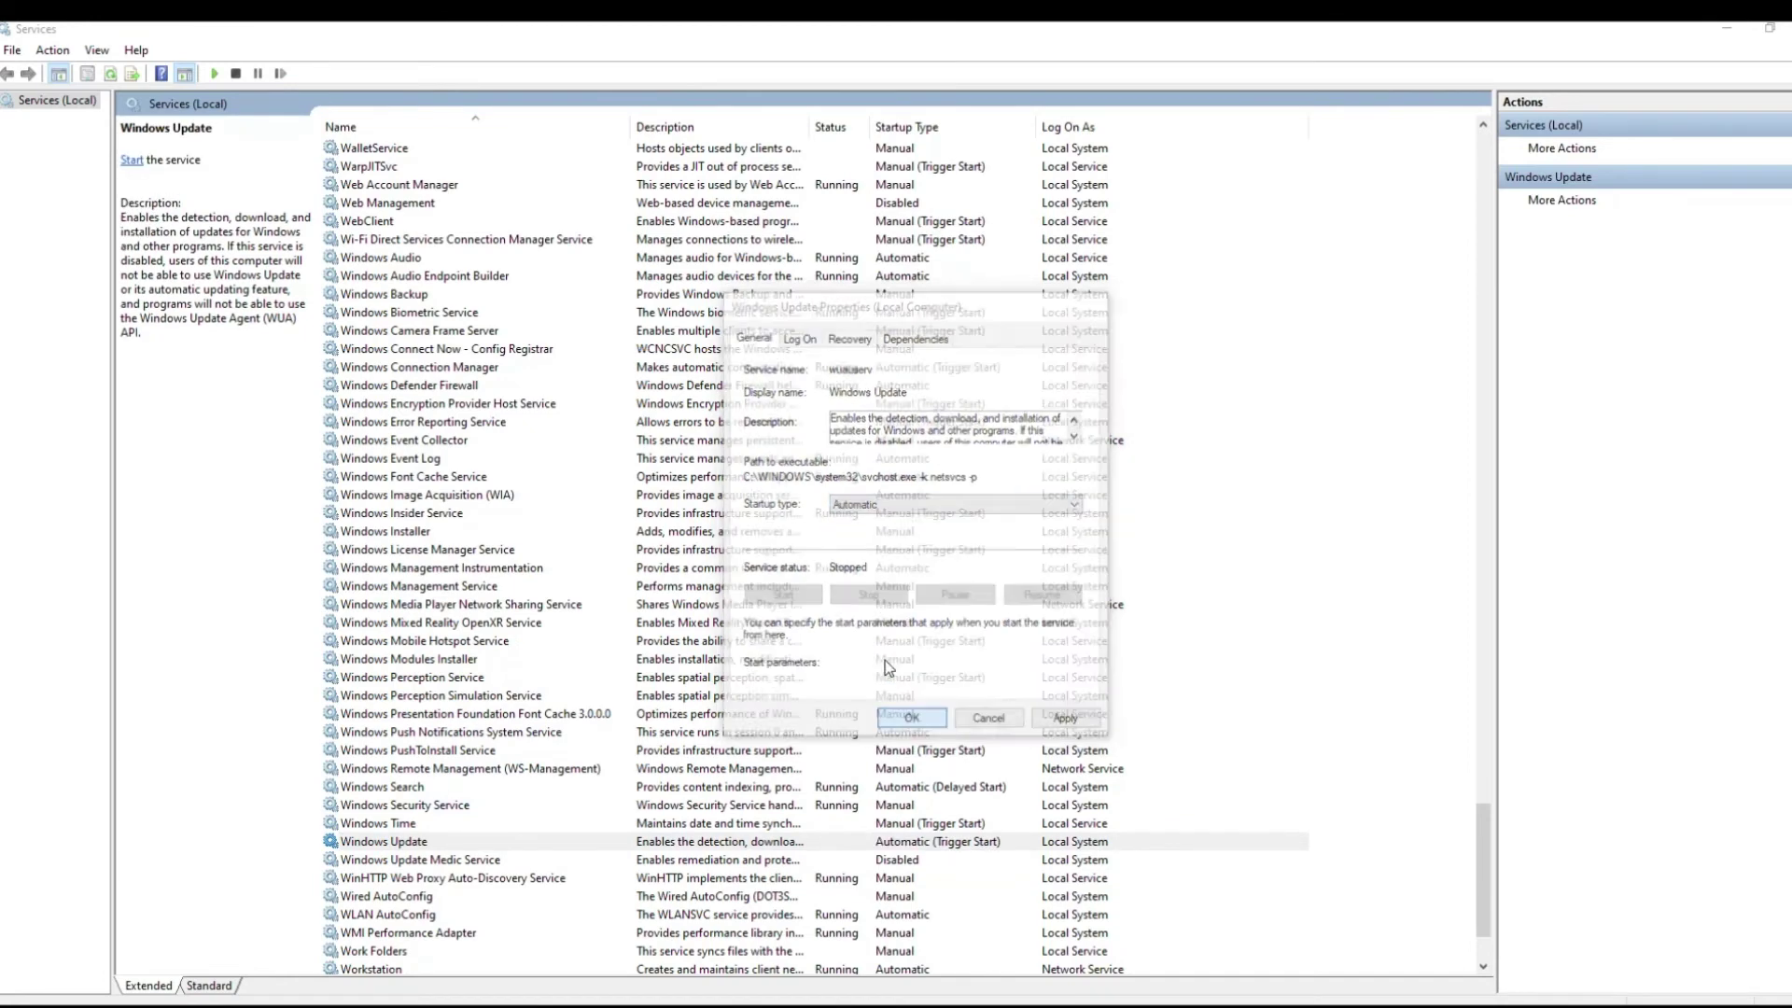
Step: Start the Windows Update service from its properties so it is running
right_click(460, 842)
left_click(520, 799)
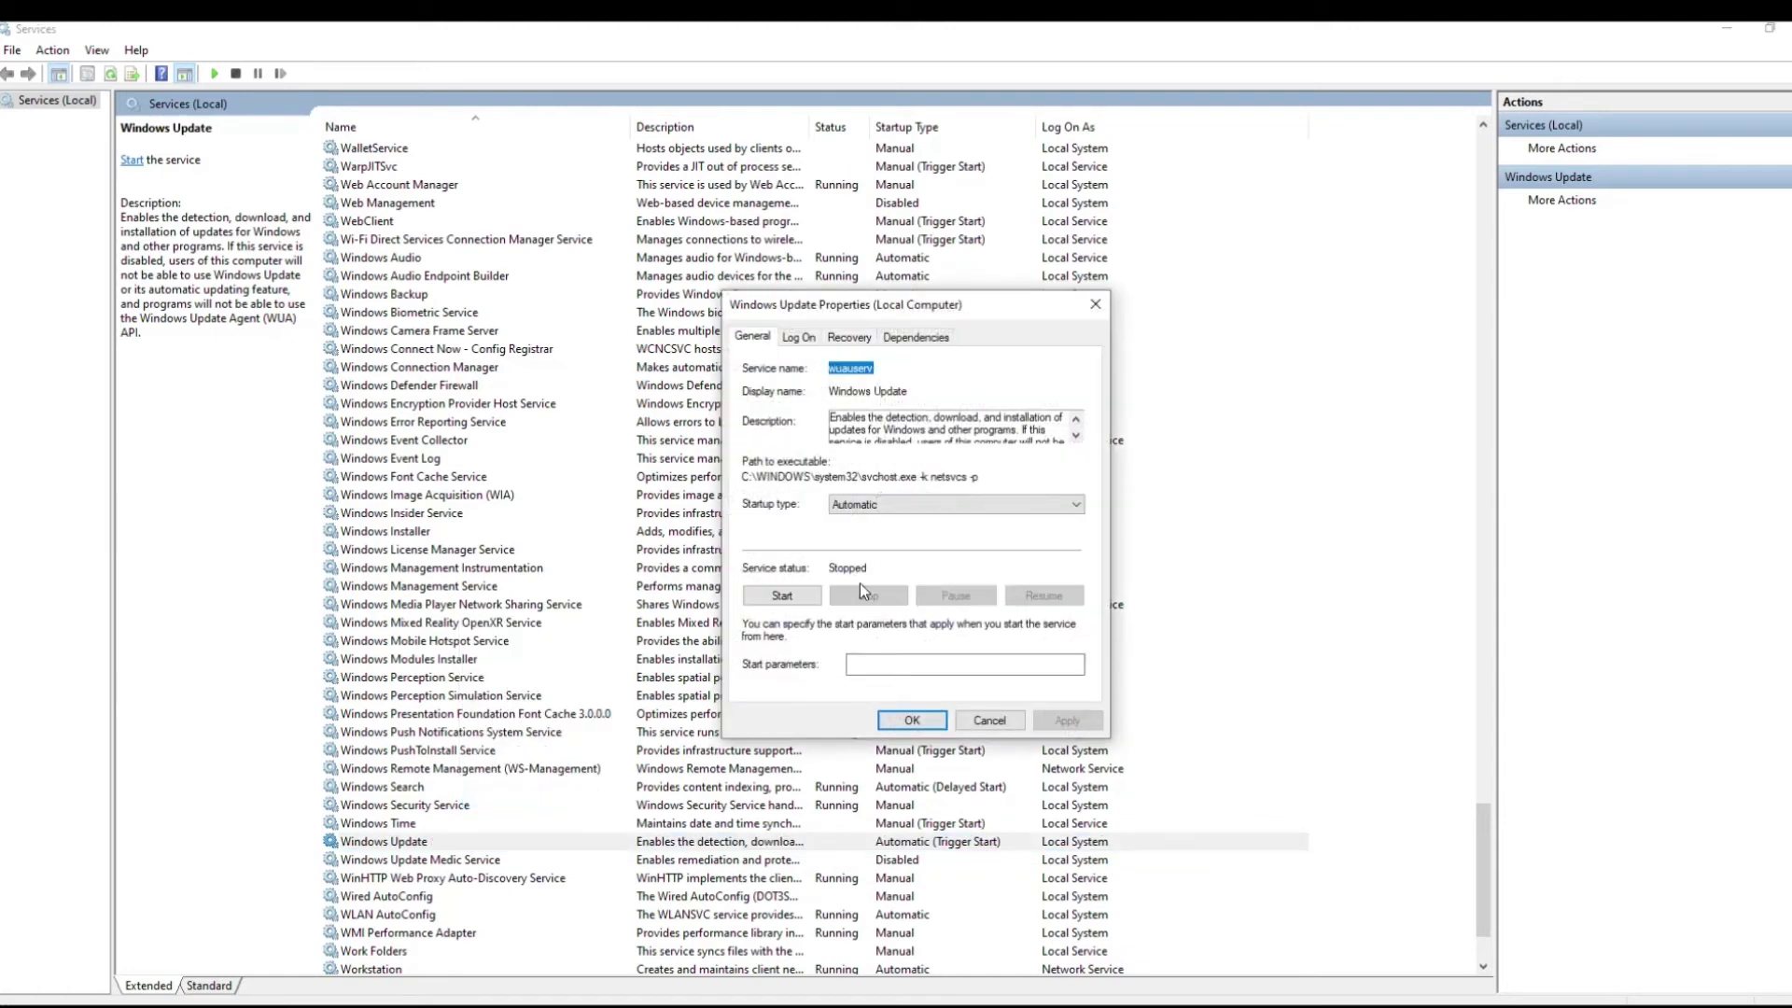
left_click(799, 595)
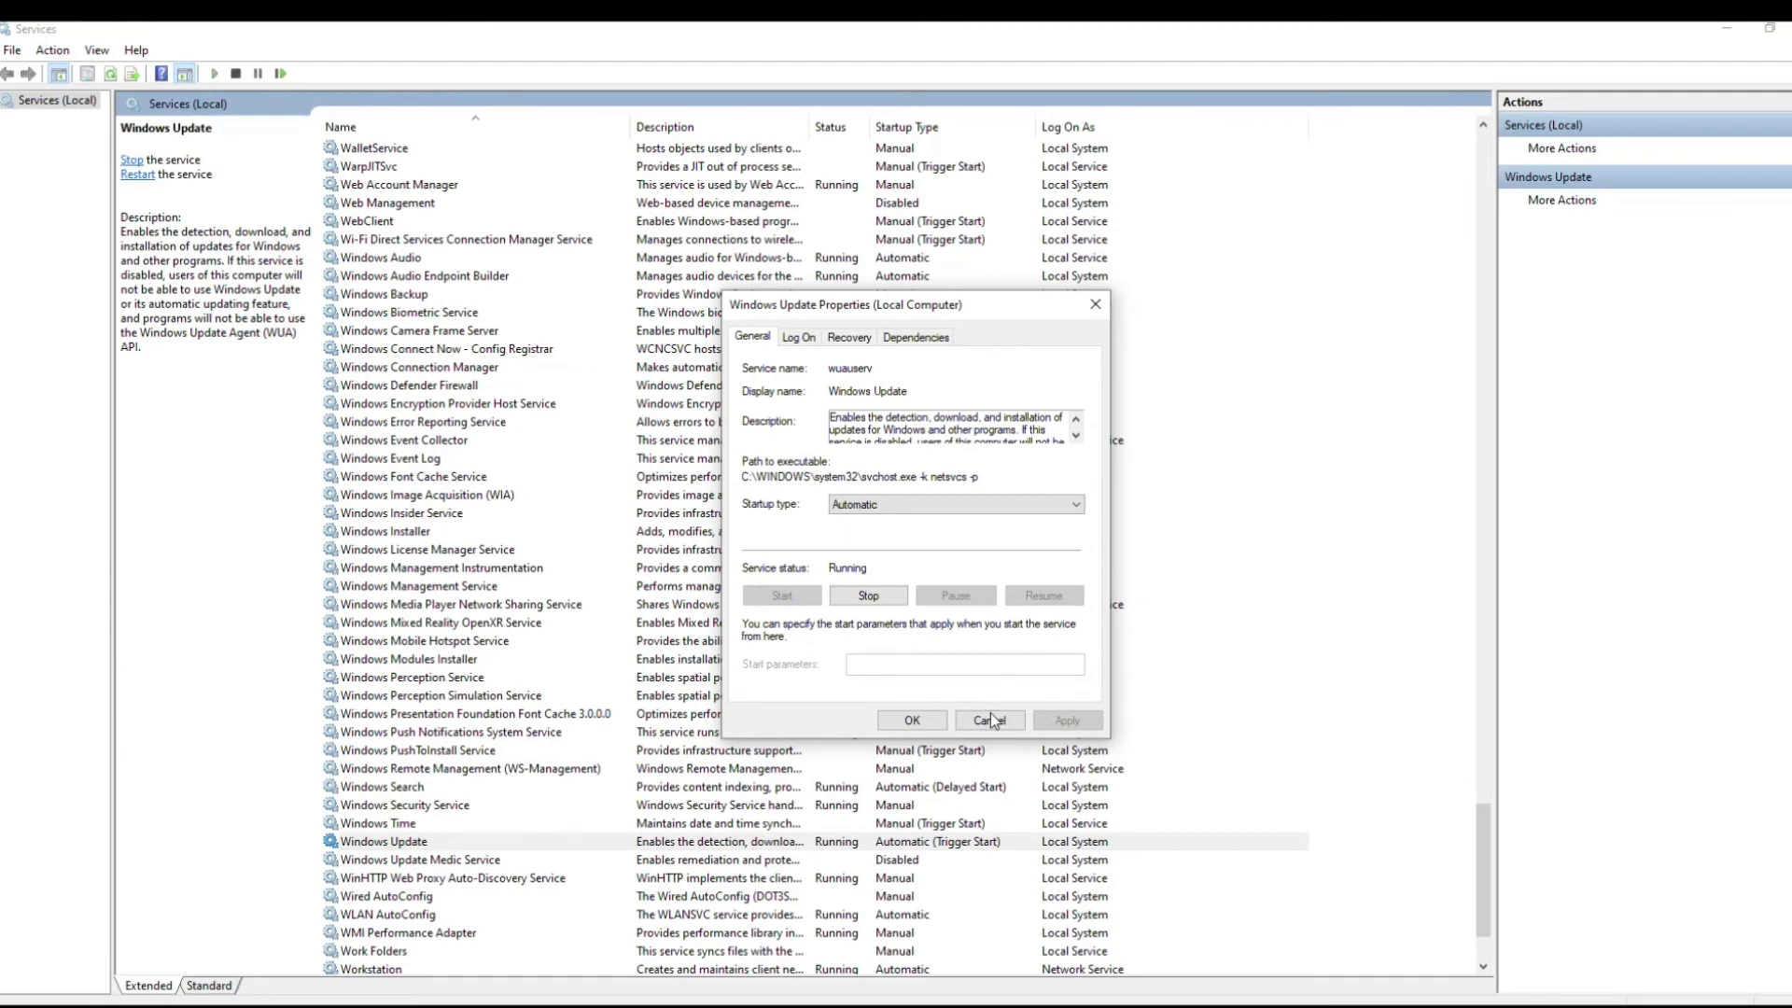
left_click(911, 720)
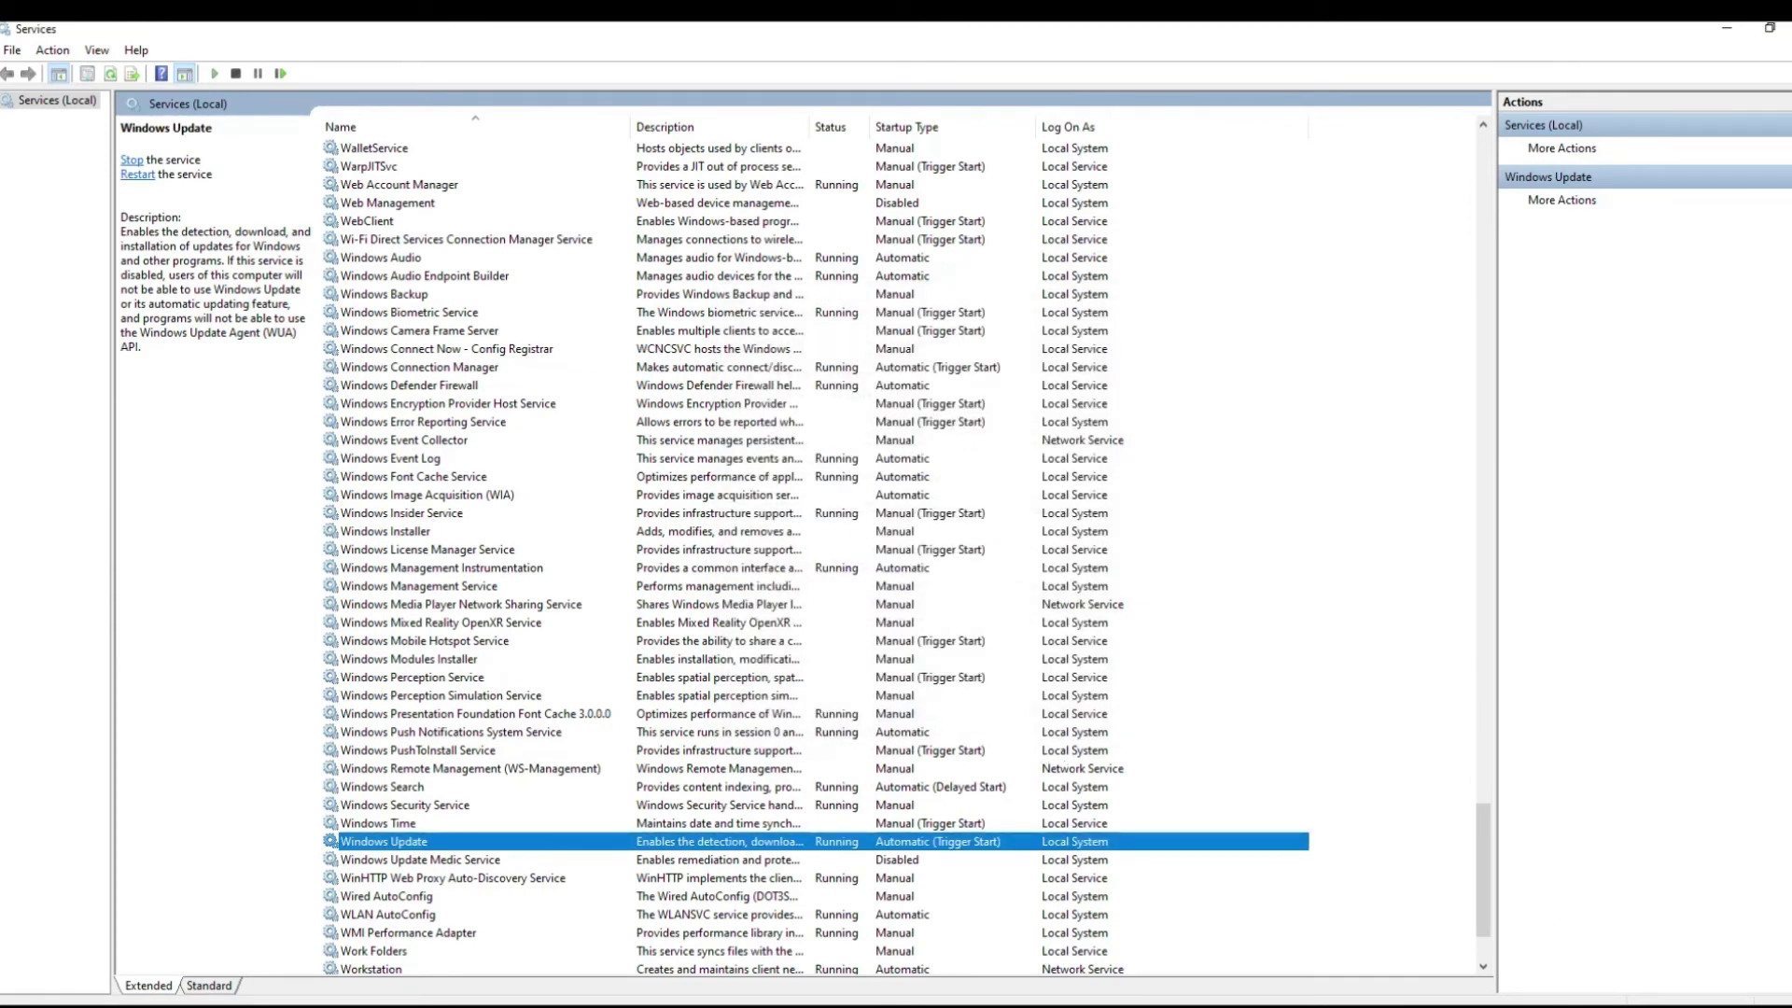
Step: Retry the Windows Update check in Settings until it reports You're up to date
left_click(1773, 1003)
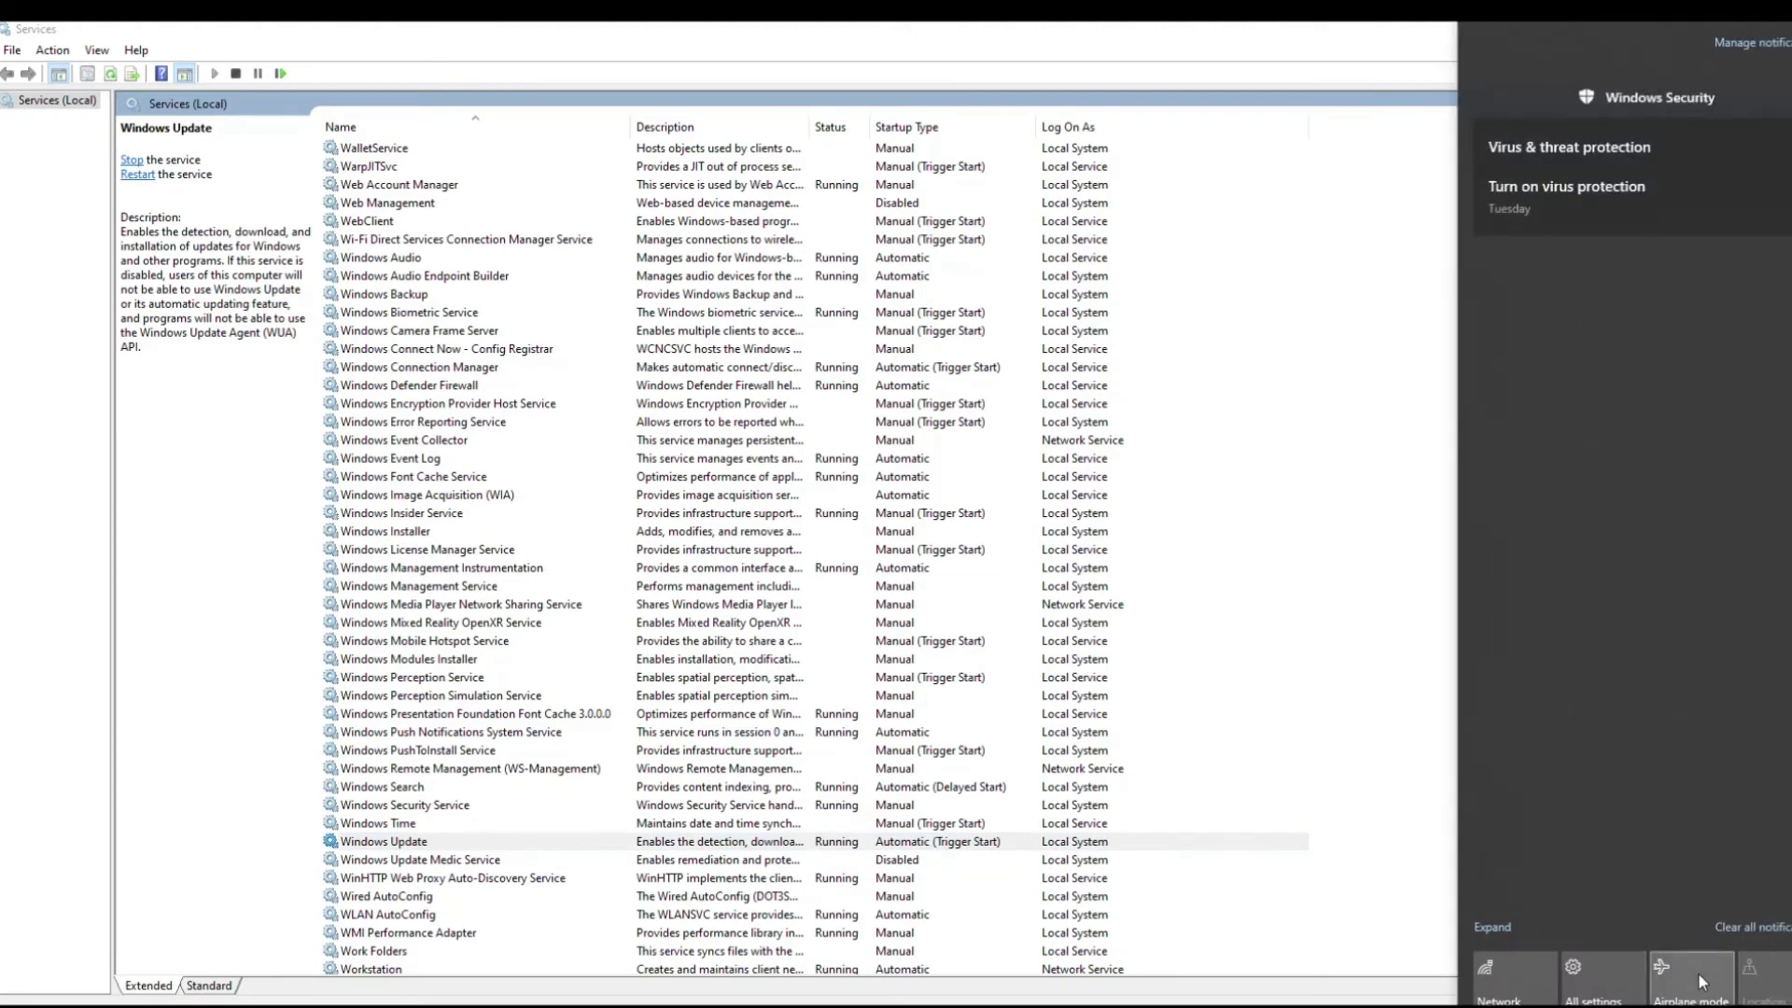
left_click(1608, 972)
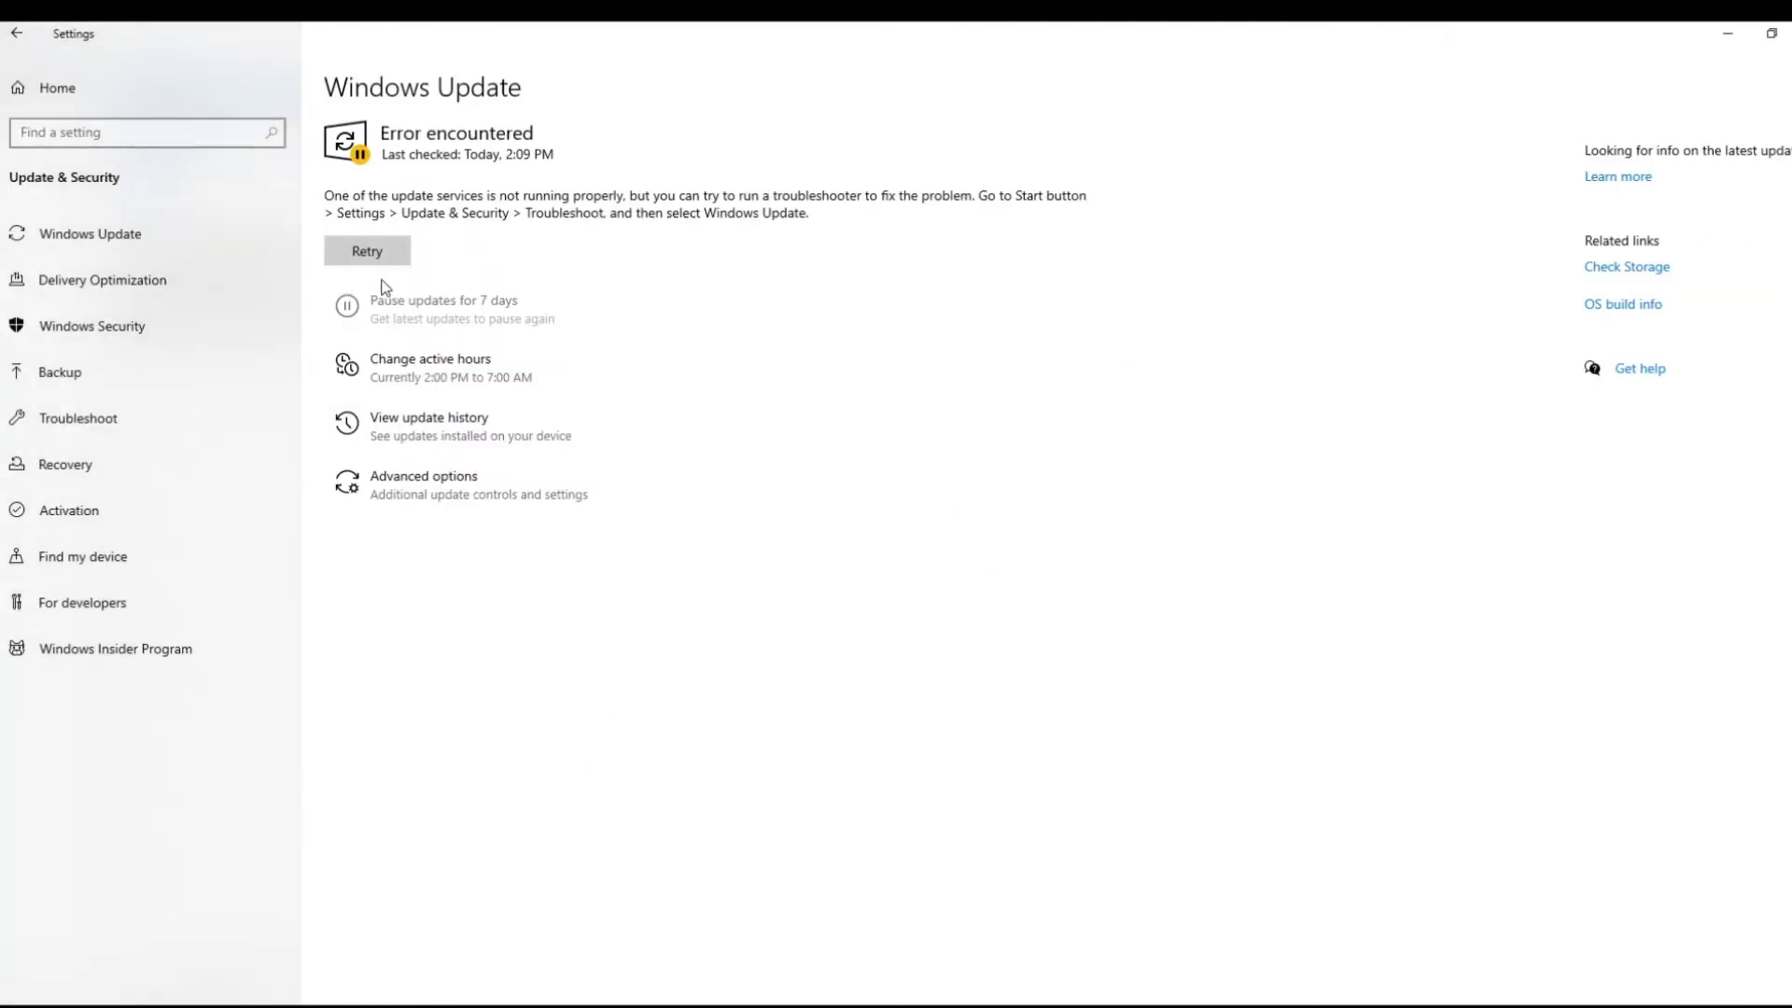
left_click(364, 254)
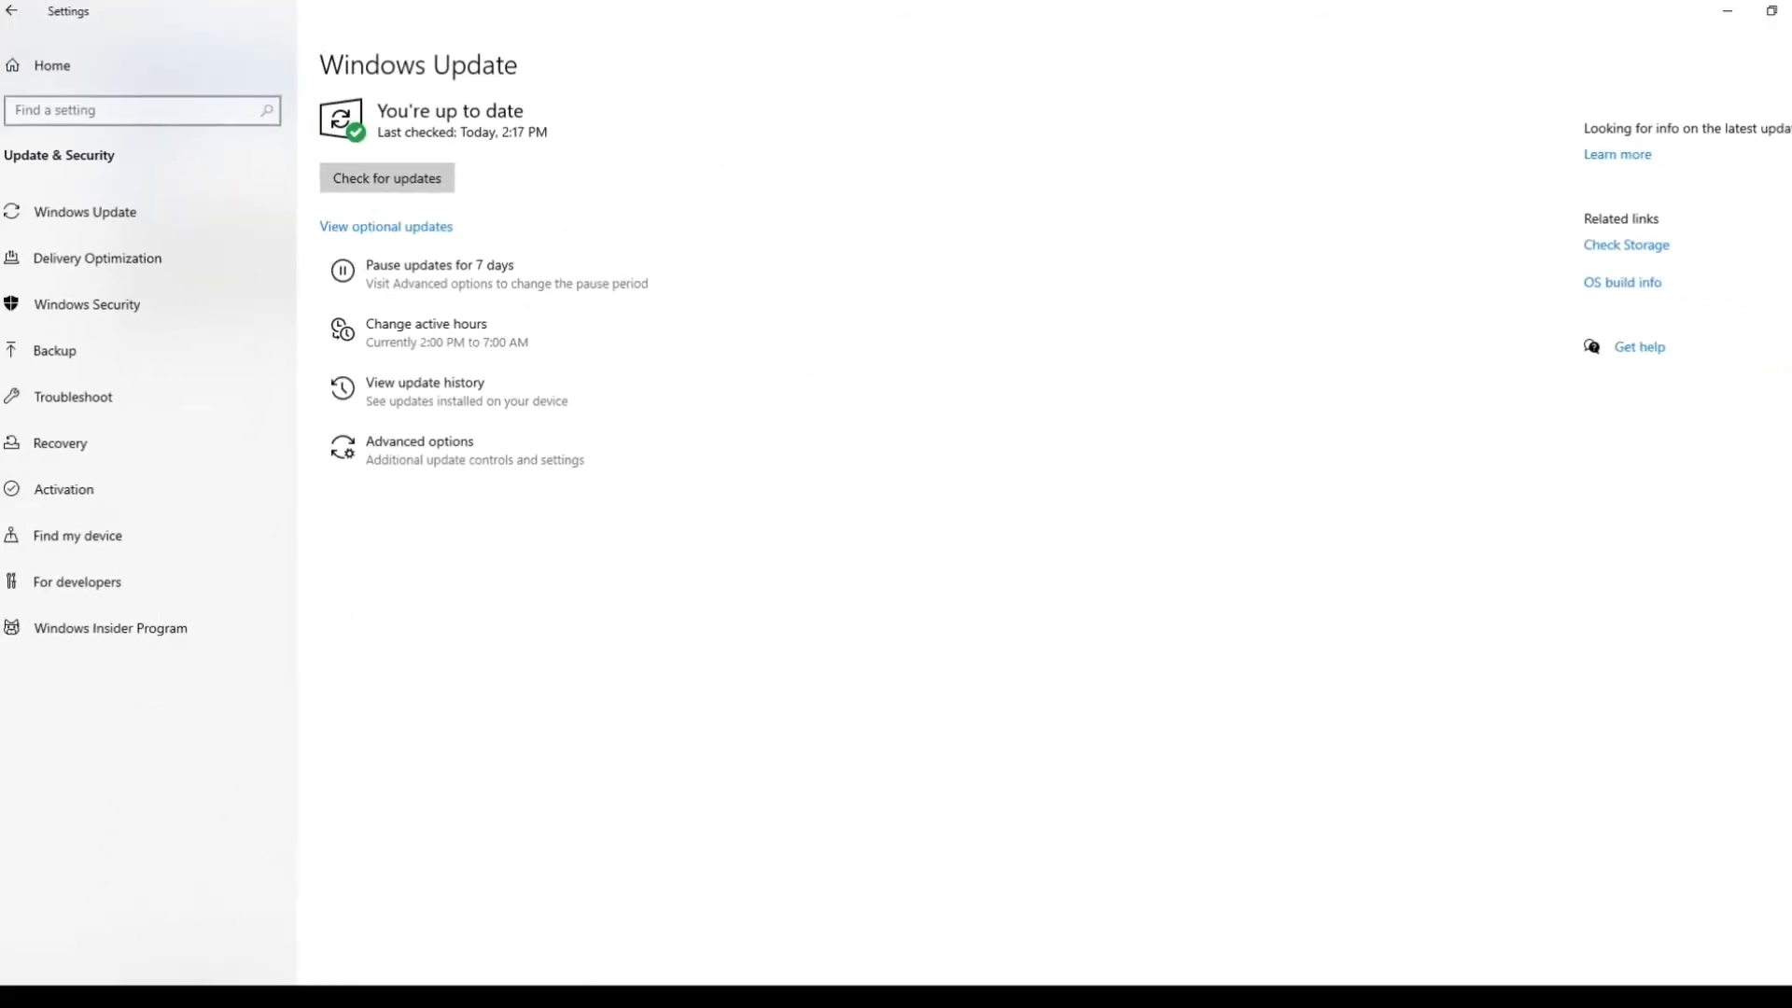
key("super")
Step: Launch Microsoft Store from Recently added and maximize its window
left_click(276, 440)
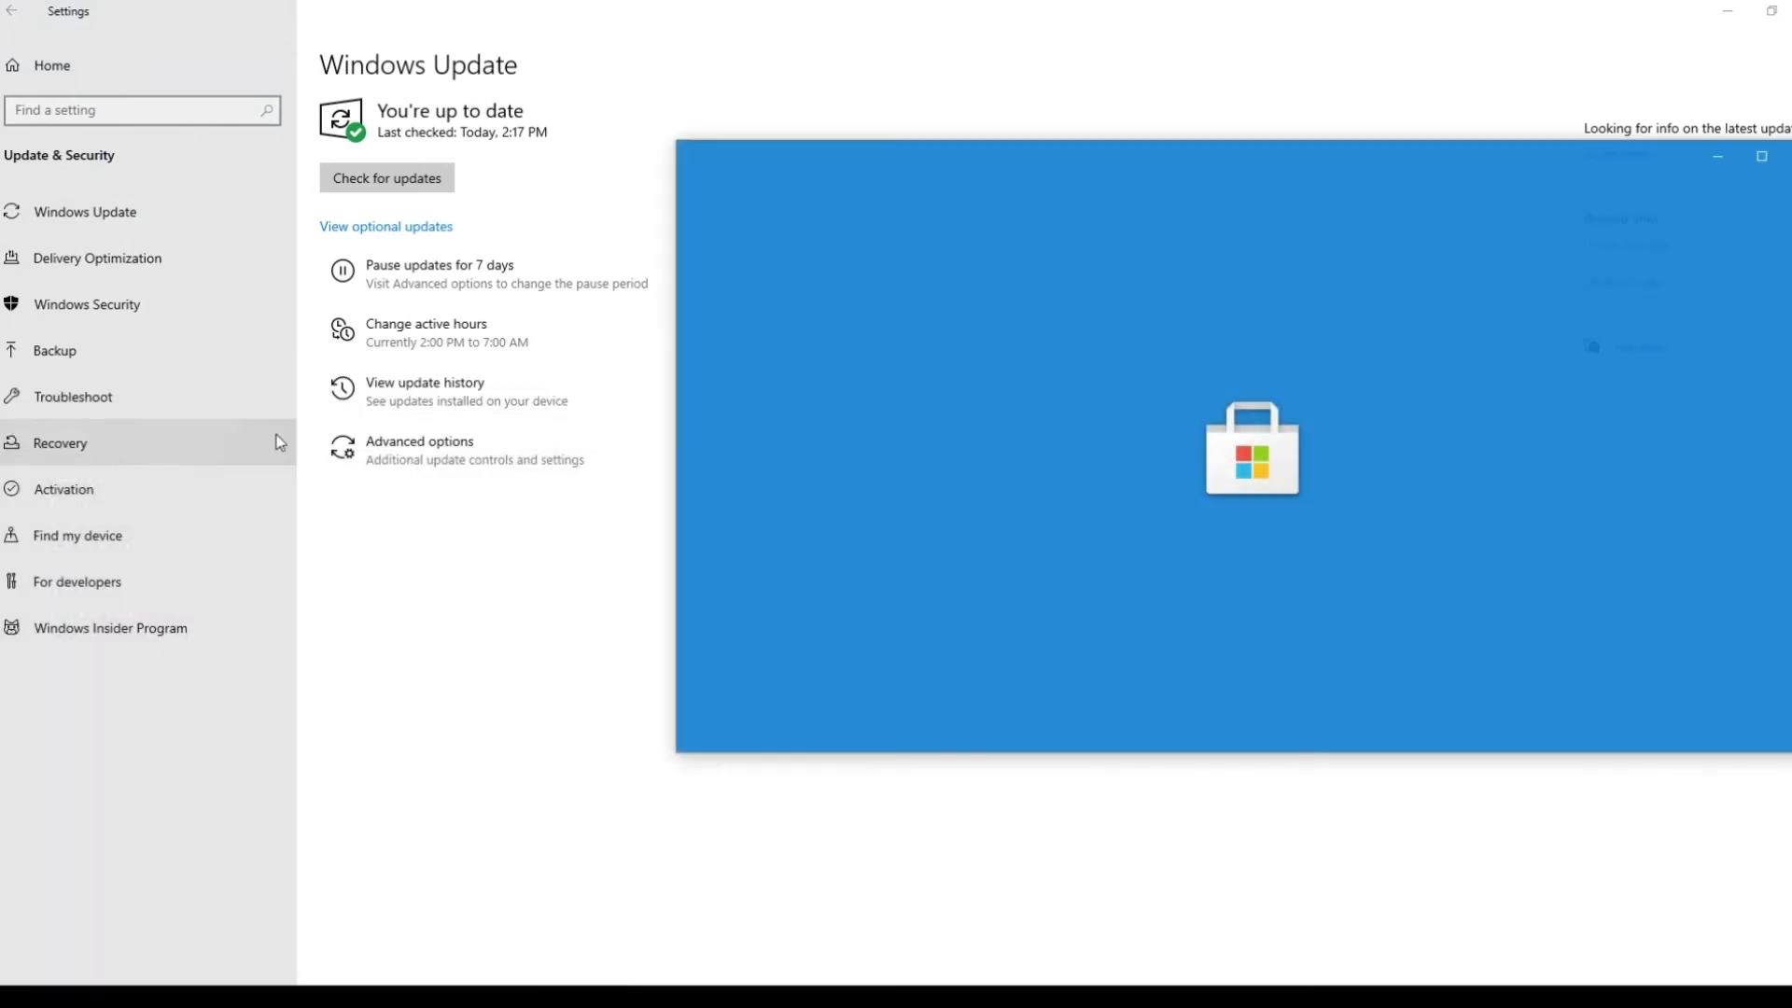
left_click(1763, 157)
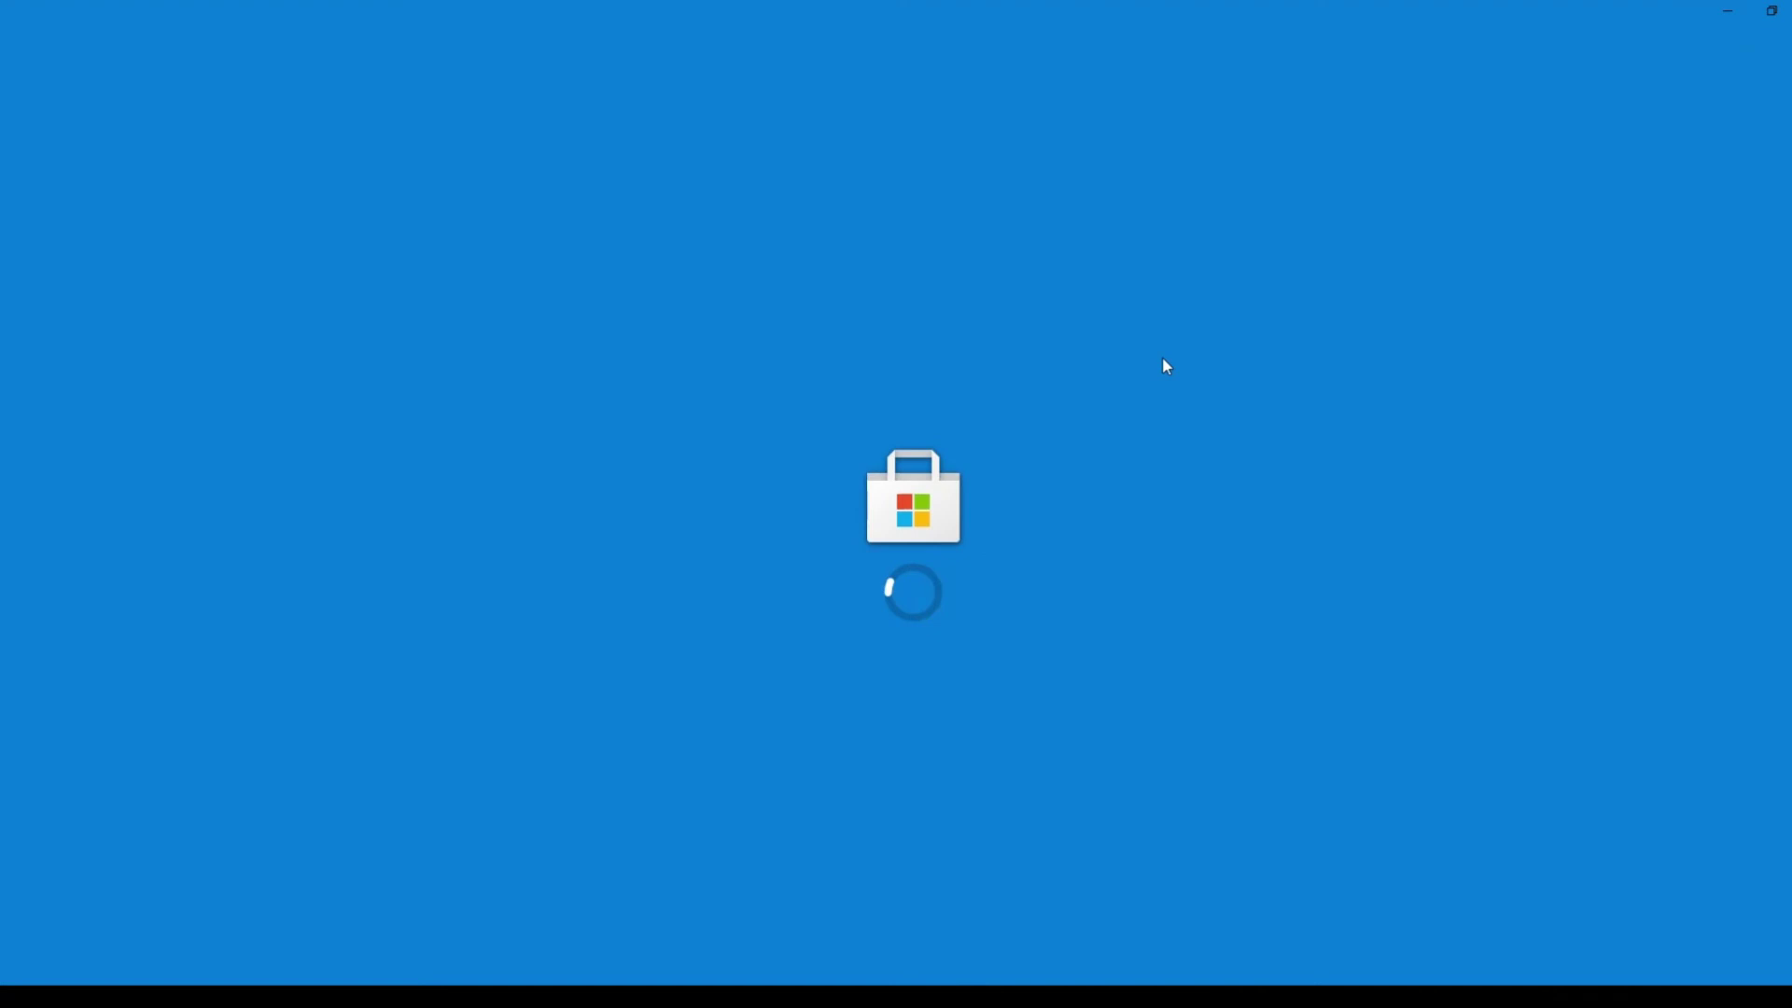